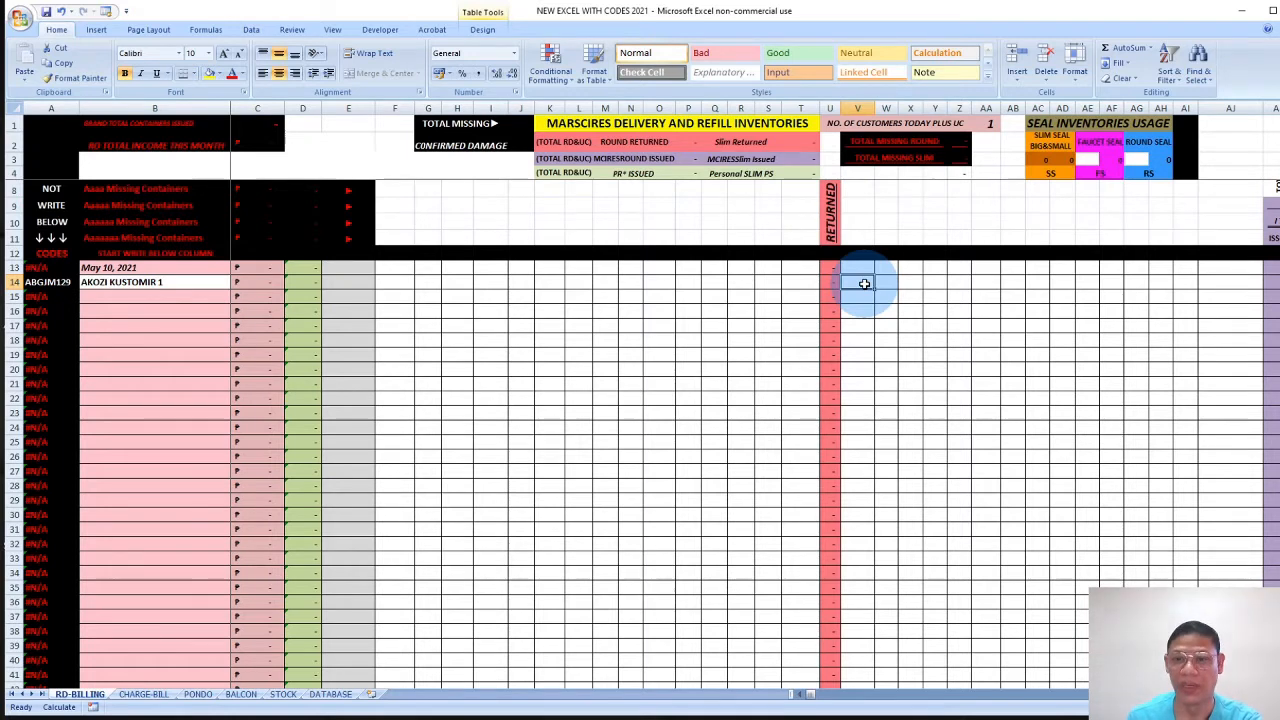
Enter the container numbers 1 through 10 in consecutive cells V14 to AE14 of the first customer's row.
text(1)
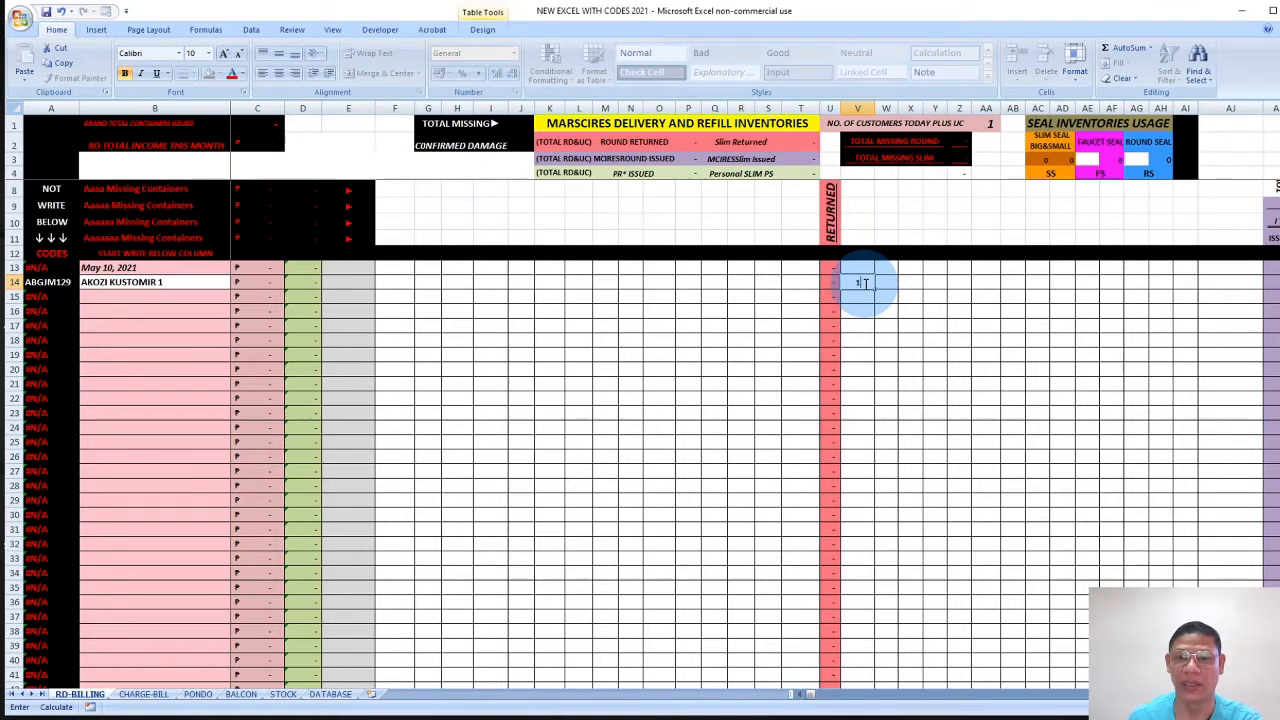
key(Tab)
text(2)
key(Tab)
text(3)
key(Tab)
text(4)
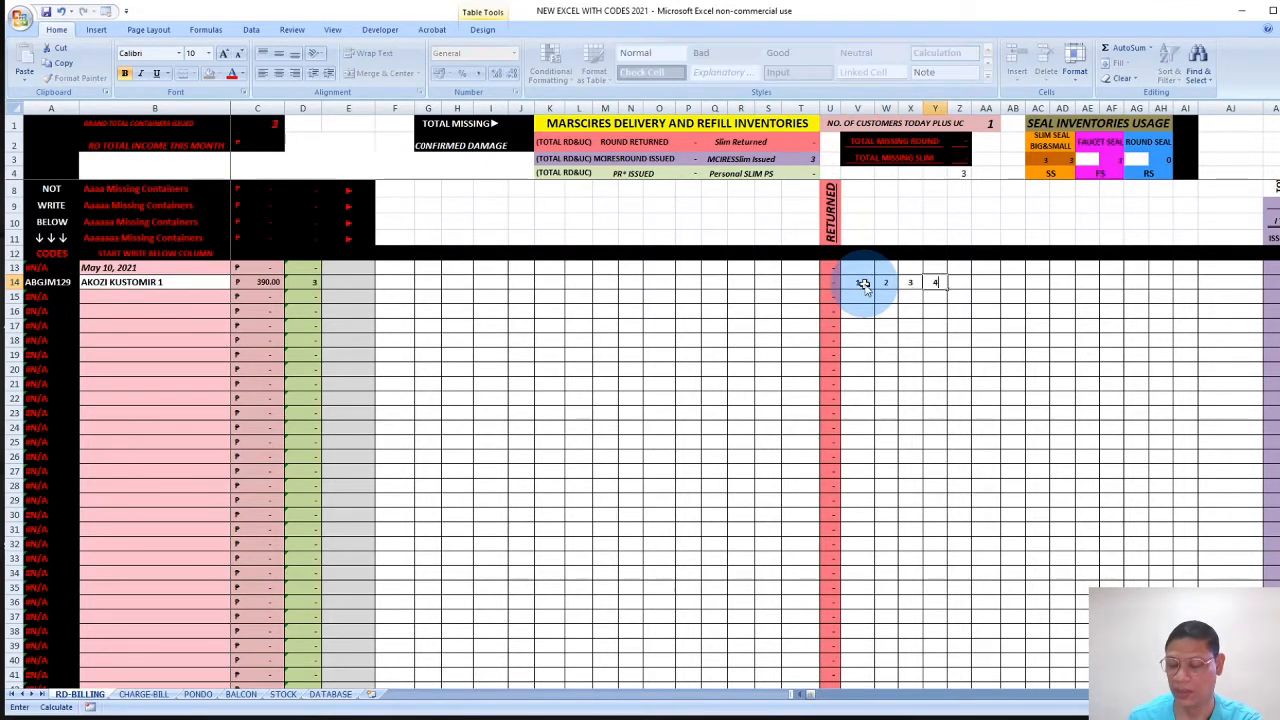
key(Tab)
text(5)
key(Tab)
text(6)
key(Tab)
text(7)
key(Tab)
text(8)
key(Tab)
text(9)
key(Tab)
text(1)
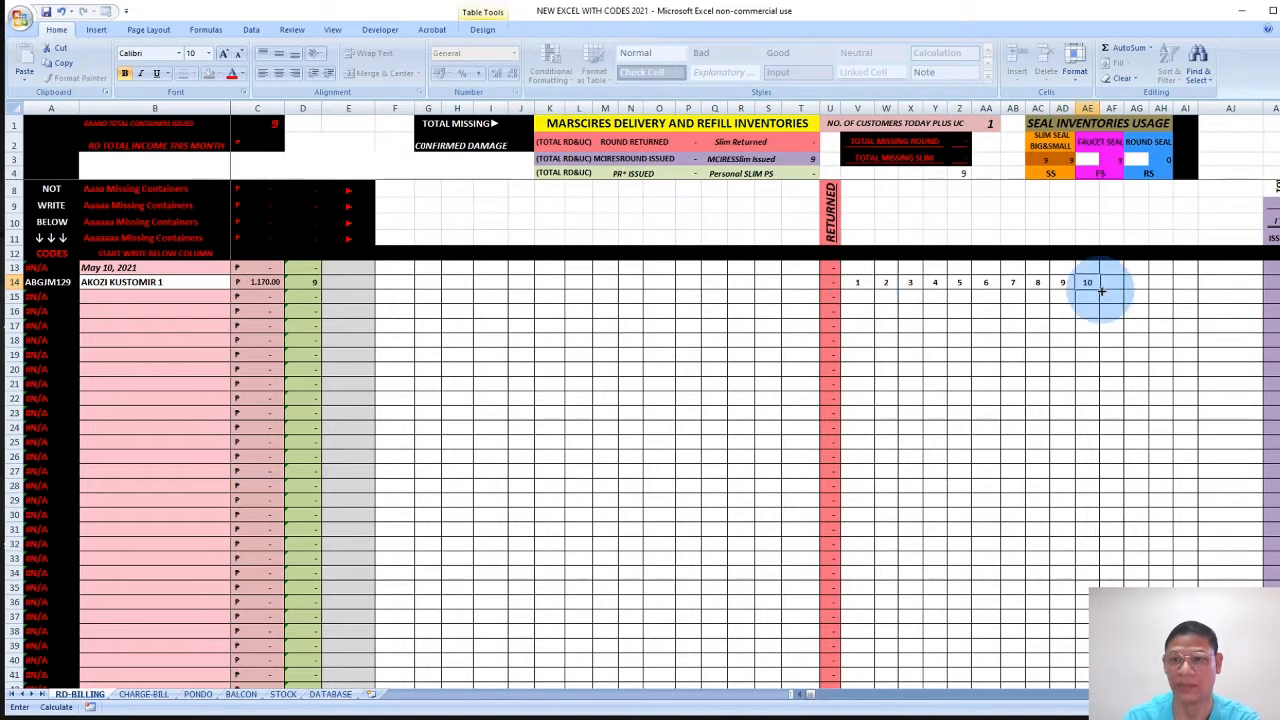
text(0)
click(1113, 324)
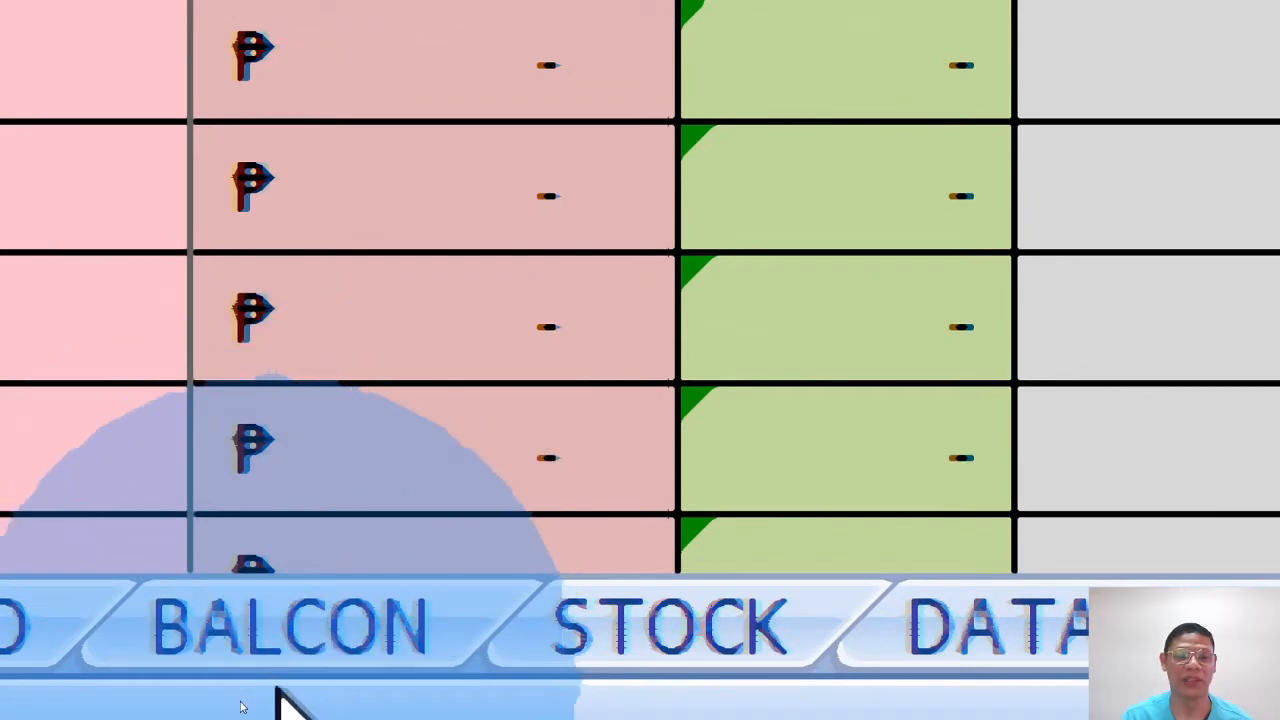
Check the first customer's container balance on the BALCON sheet, then return to the RD-BILLING sheet.
click(298, 618)
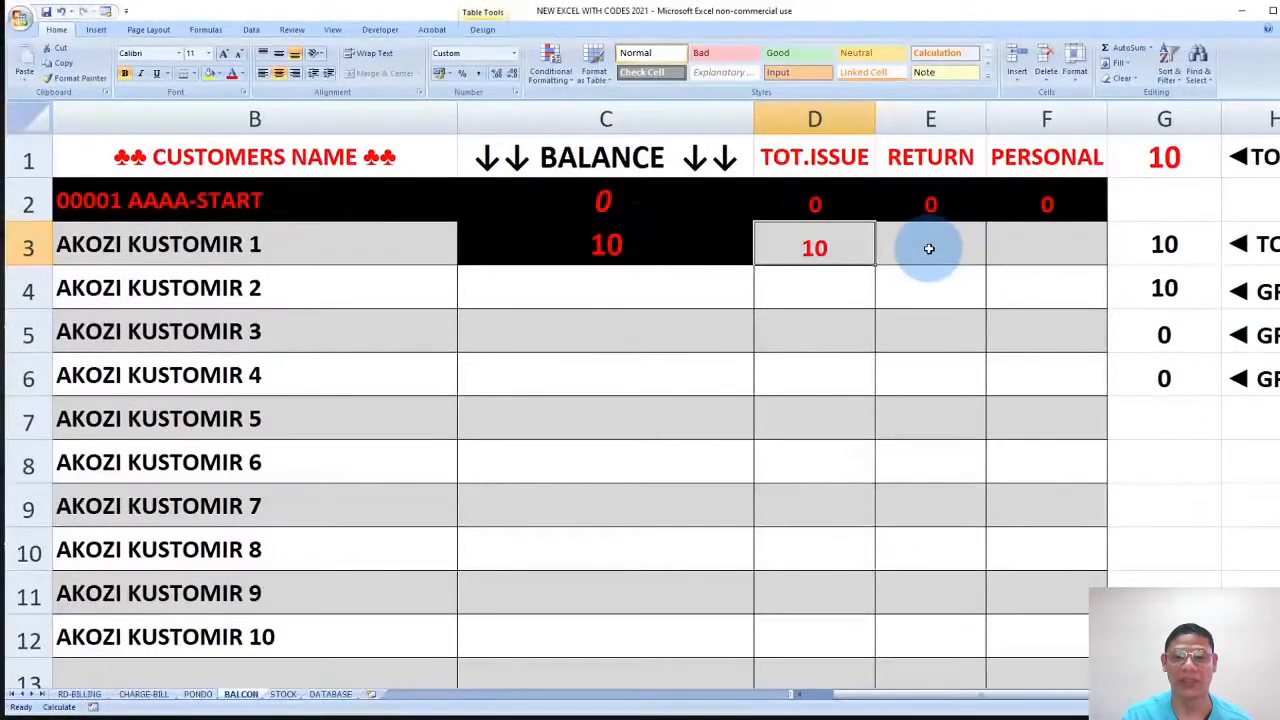
click(86, 695)
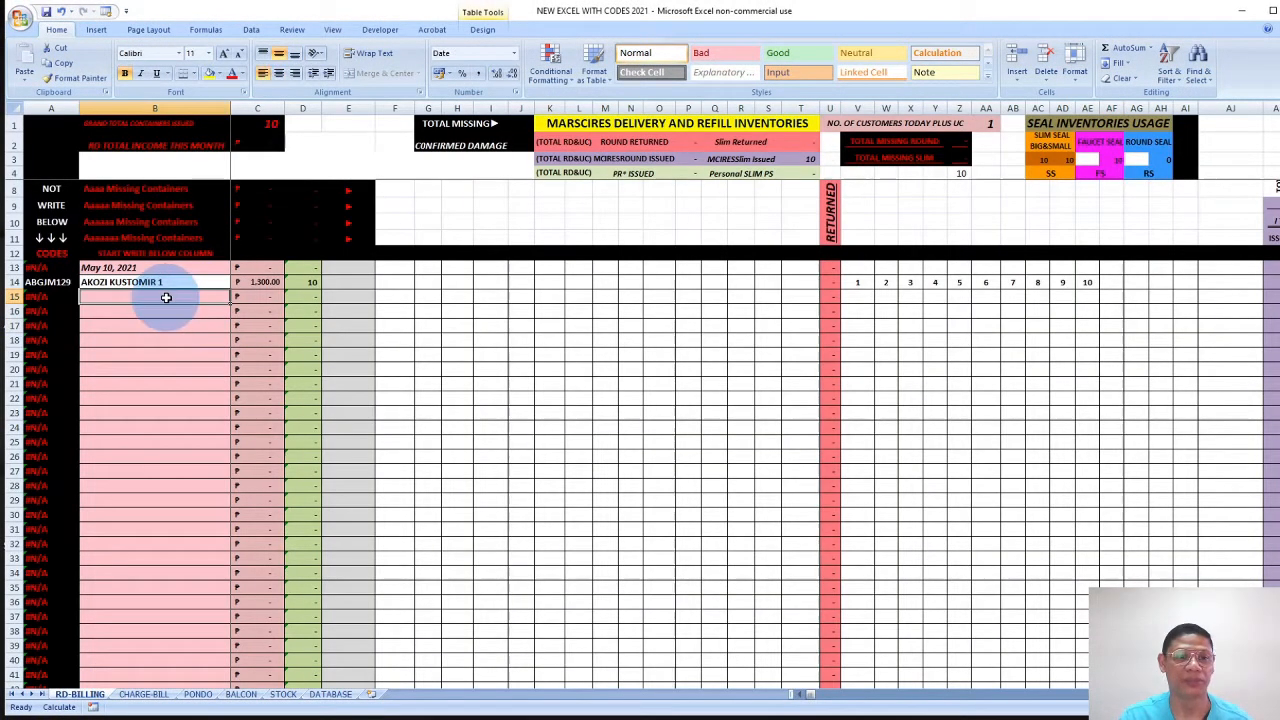
Enter the date 11/05/2021 in B15 and copy the customer's name from B14 into B16.
text(11/05/2021)
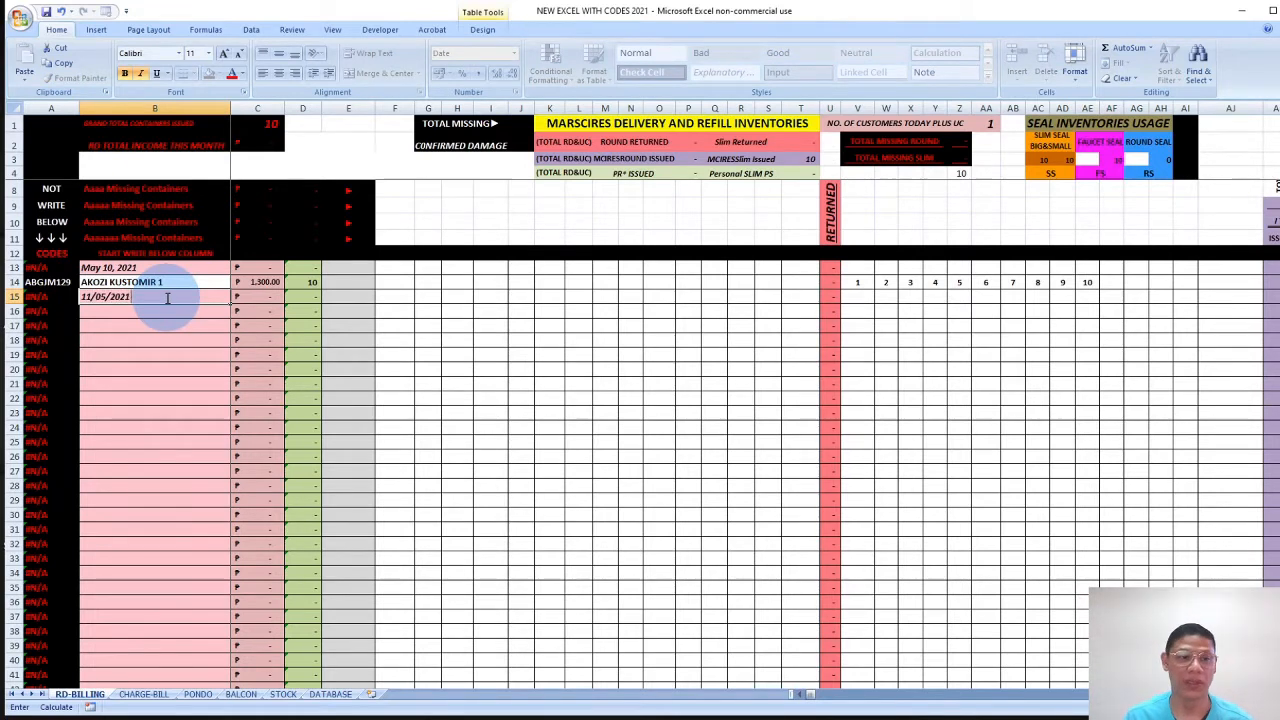
key(Tab)
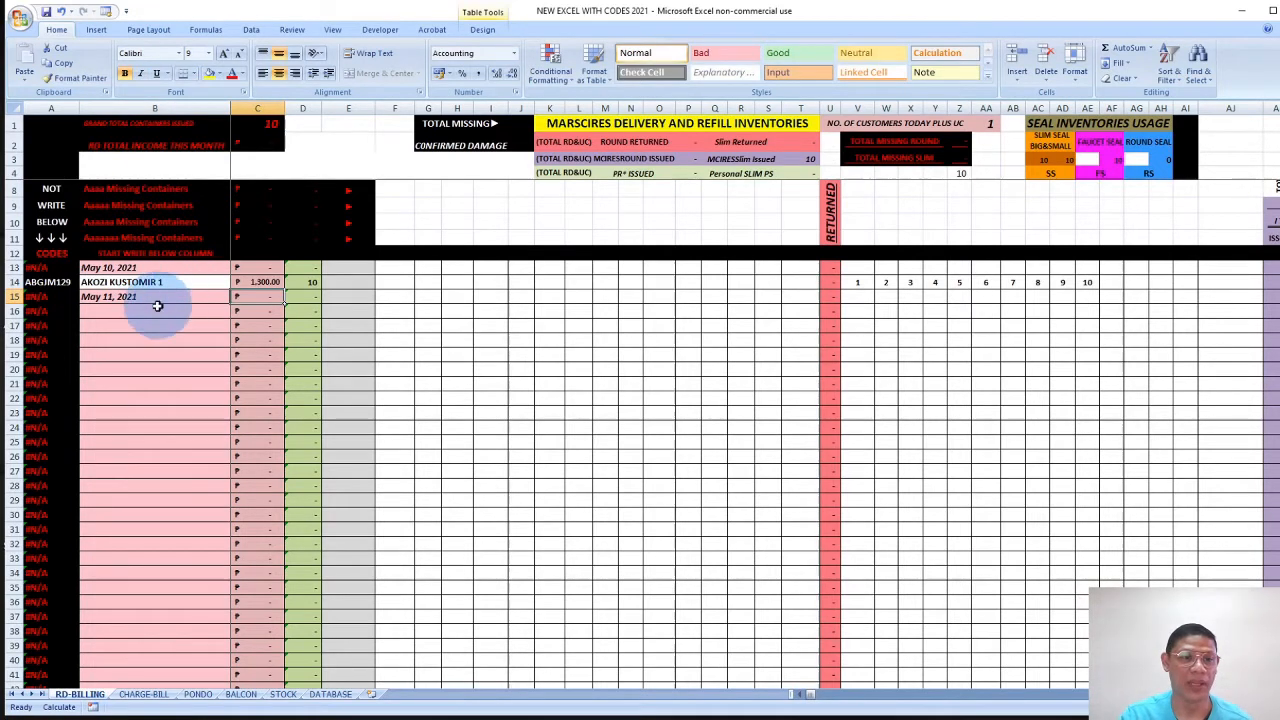
click(141, 309)
right_click(180, 283)
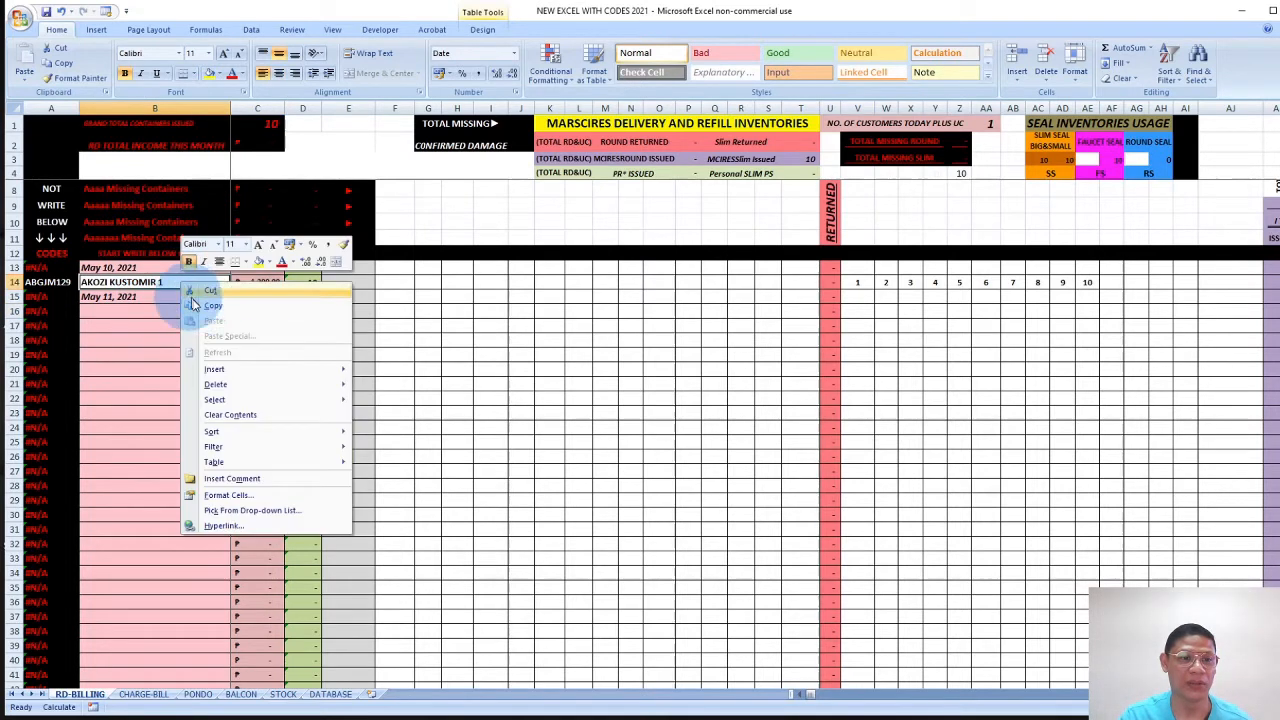
click(218, 305)
right_click(161, 310)
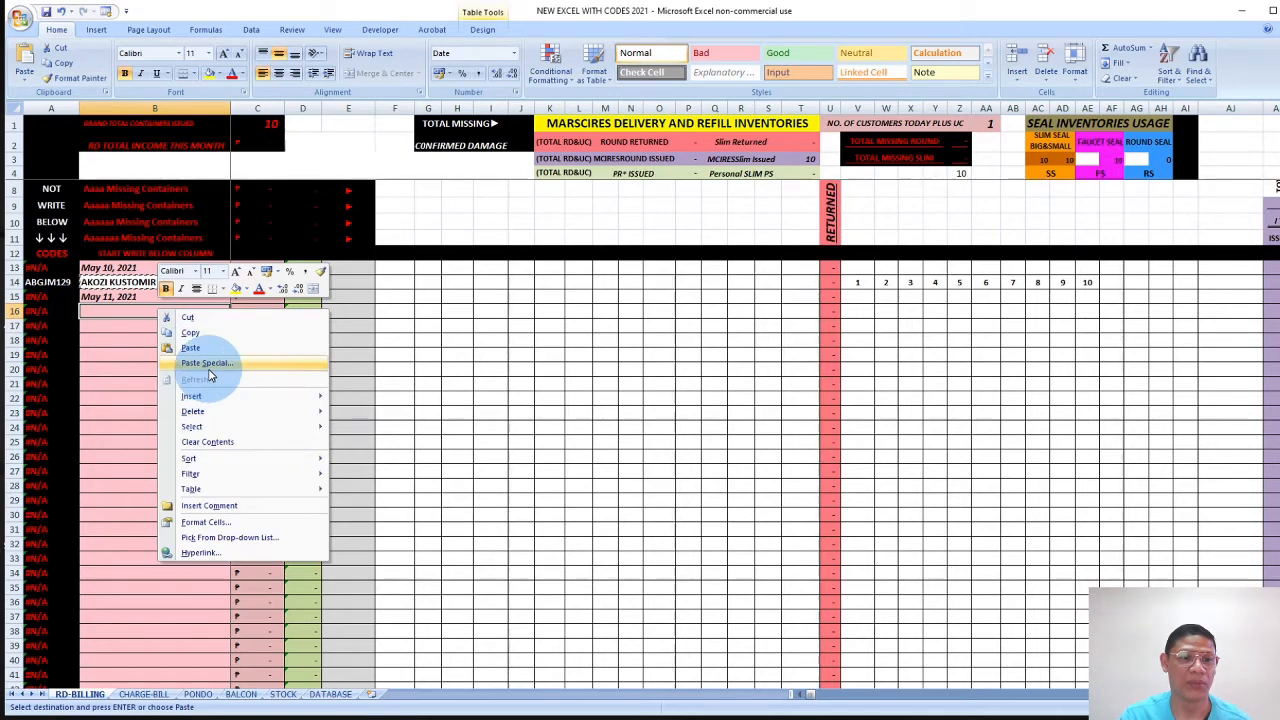
click(211, 350)
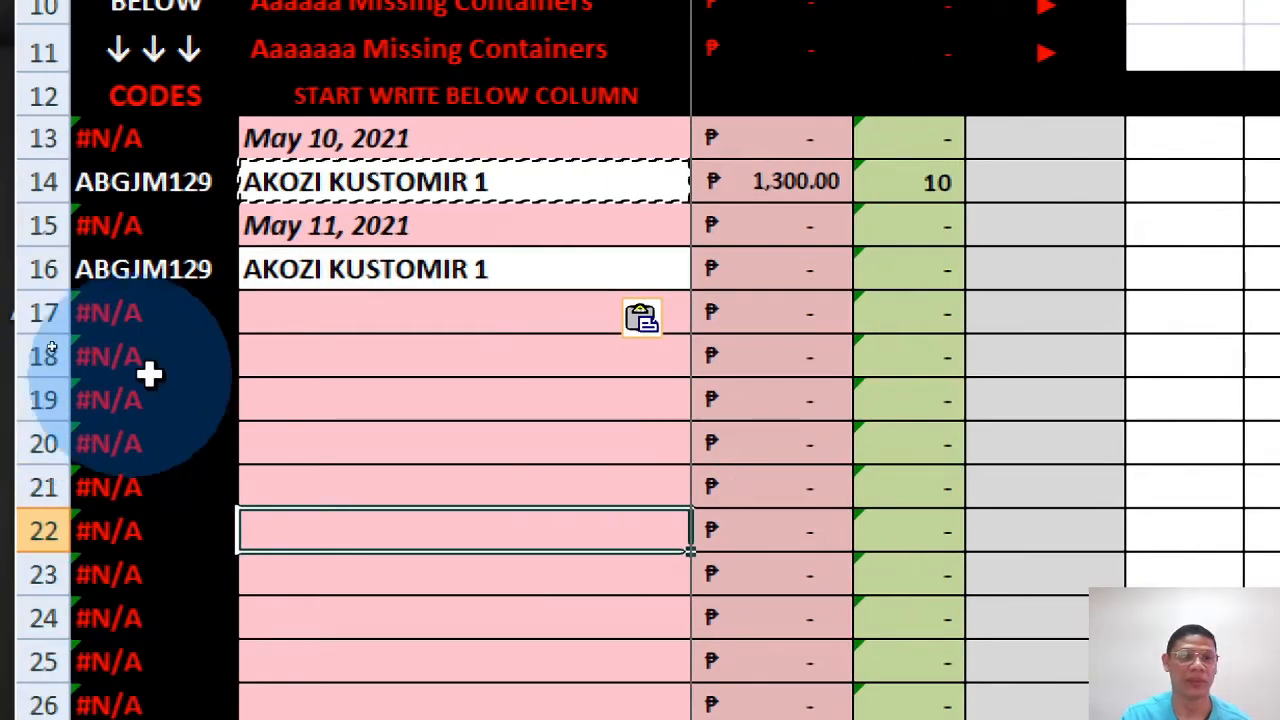
Finish the copy with B17 selected and save the workbook.
click(52, 362)
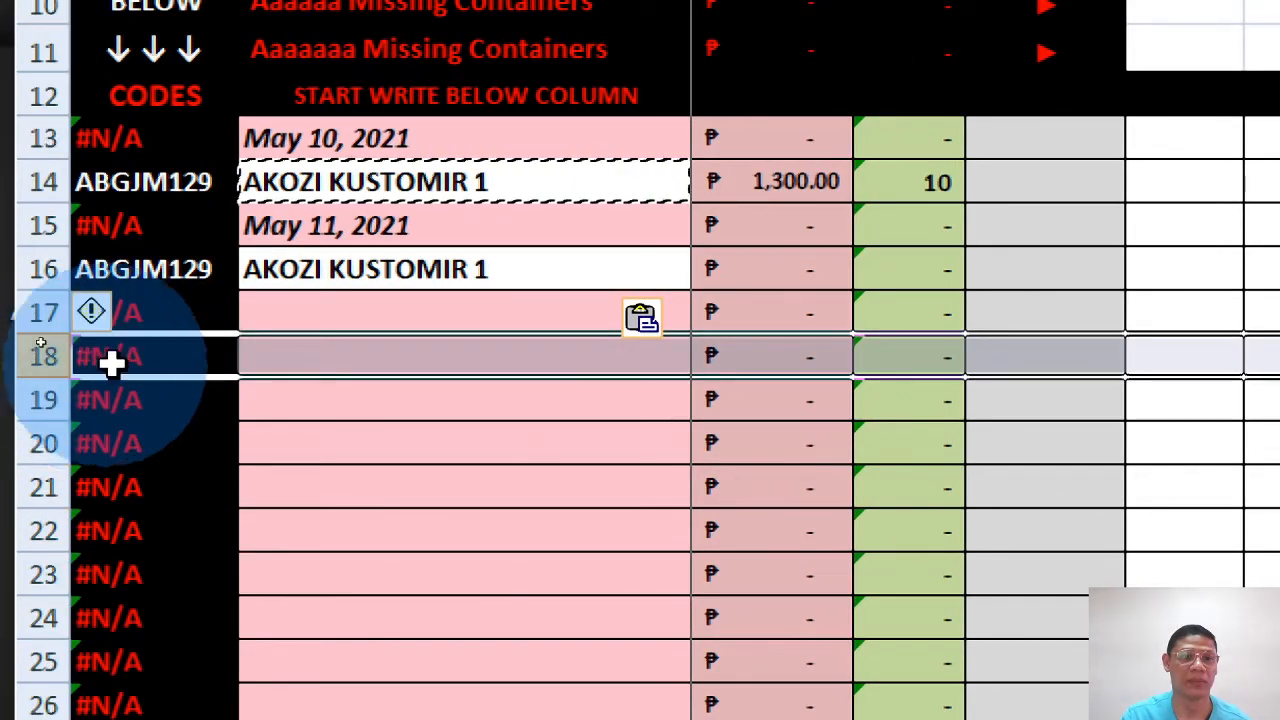
click(446, 317)
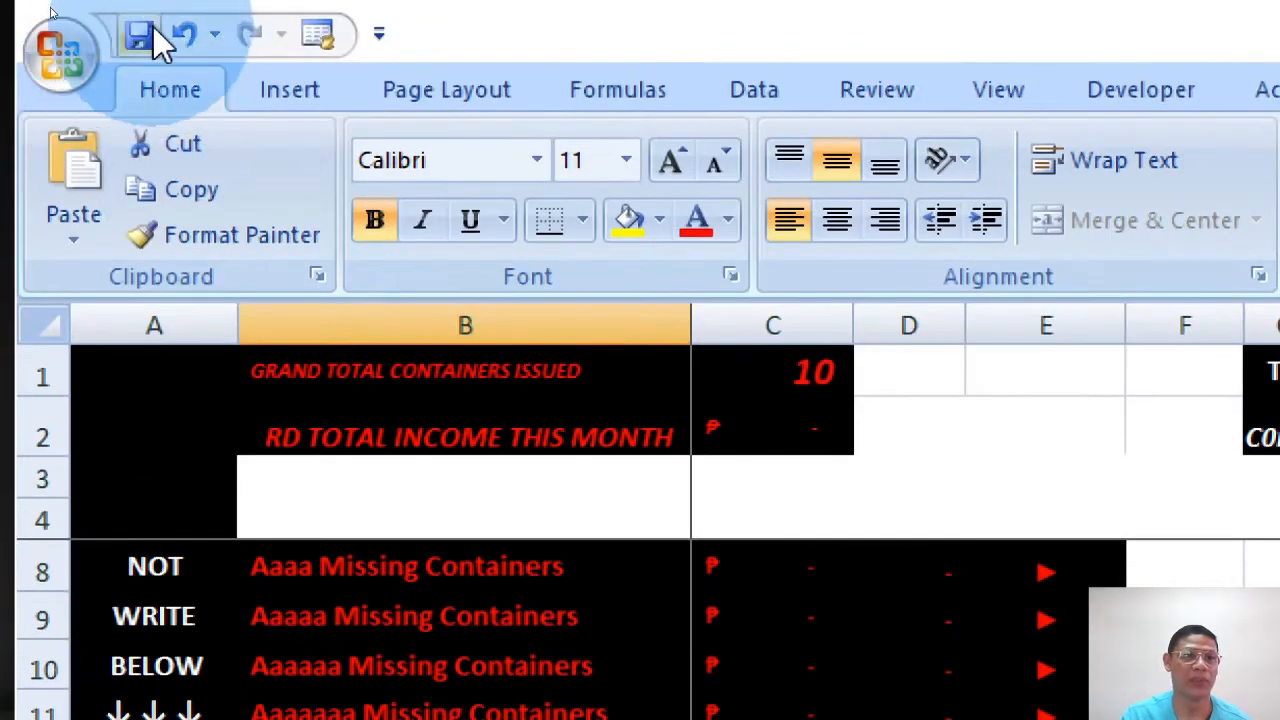
click(148, 35)
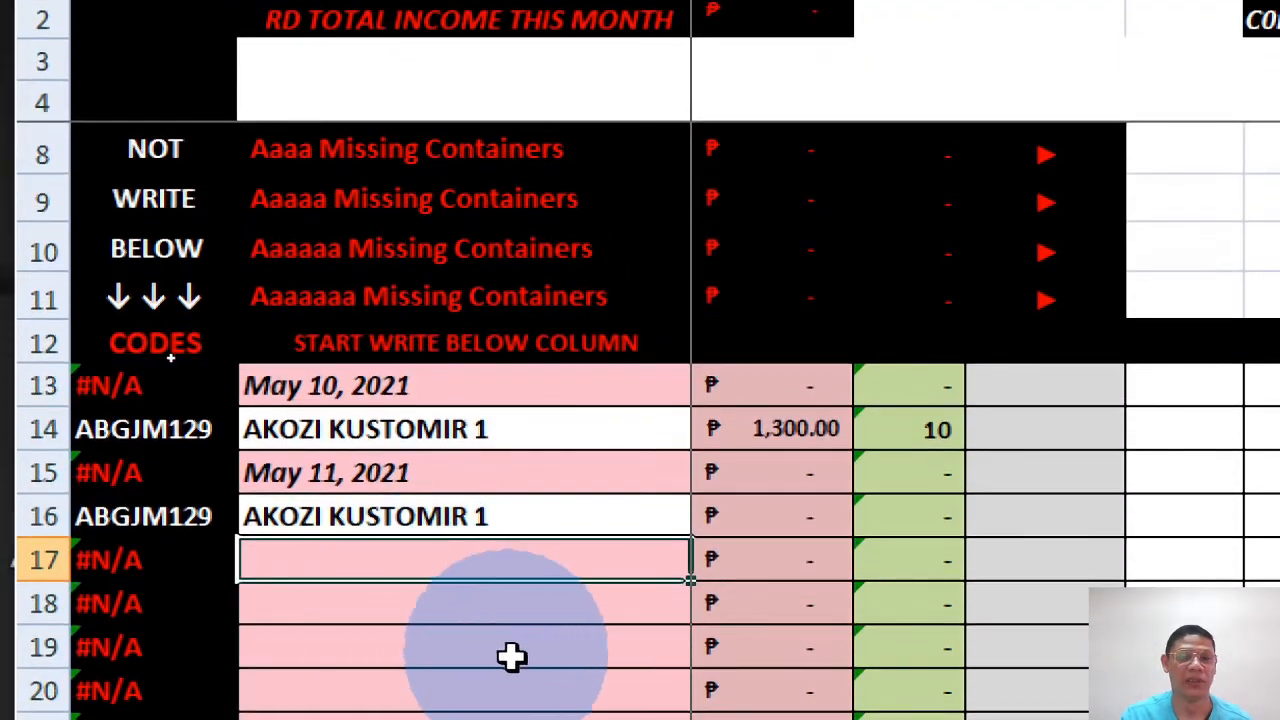
scroll(448, 628, down, 1)
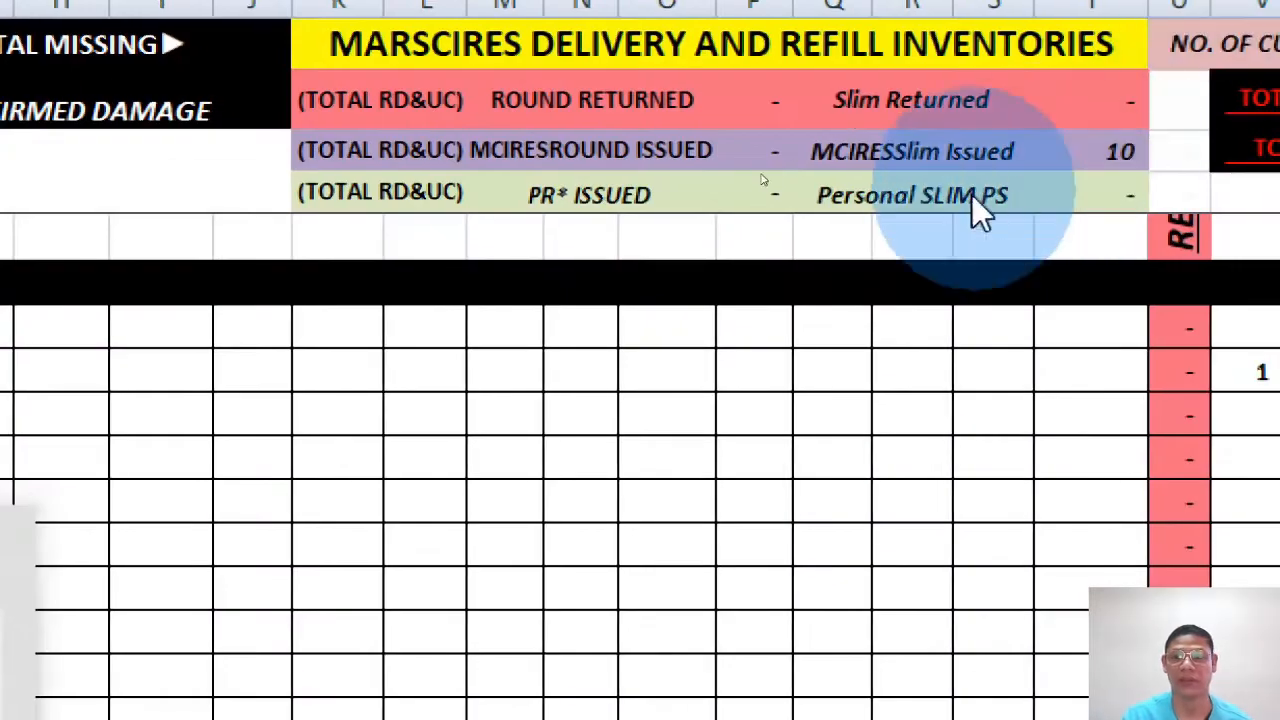
click(428, 517)
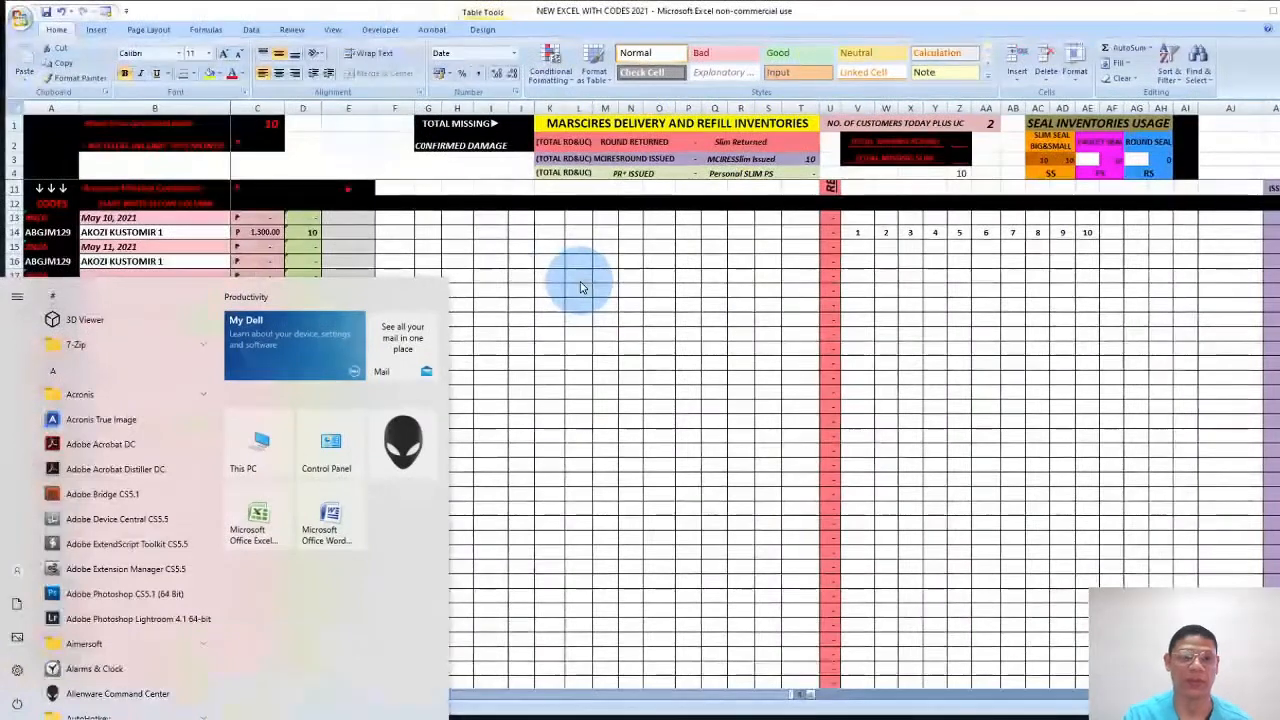
click(580, 287)
click(229, 285)
key(super)
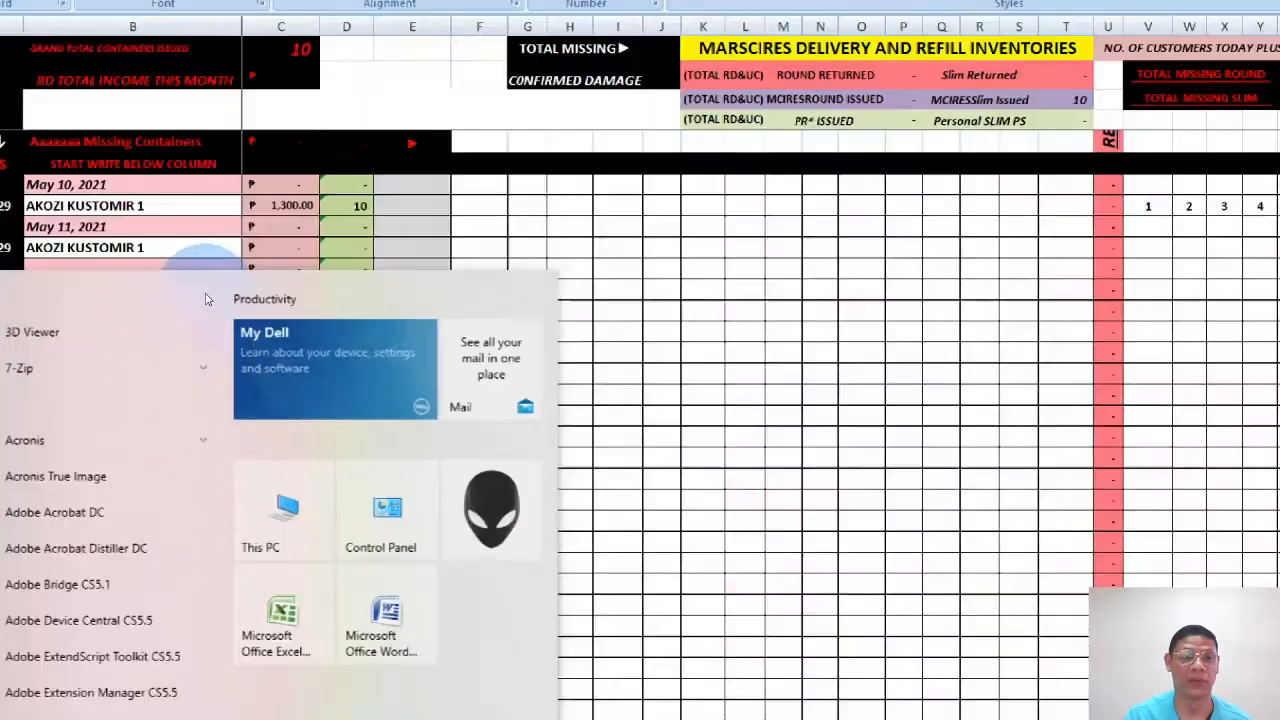
click(880, 374)
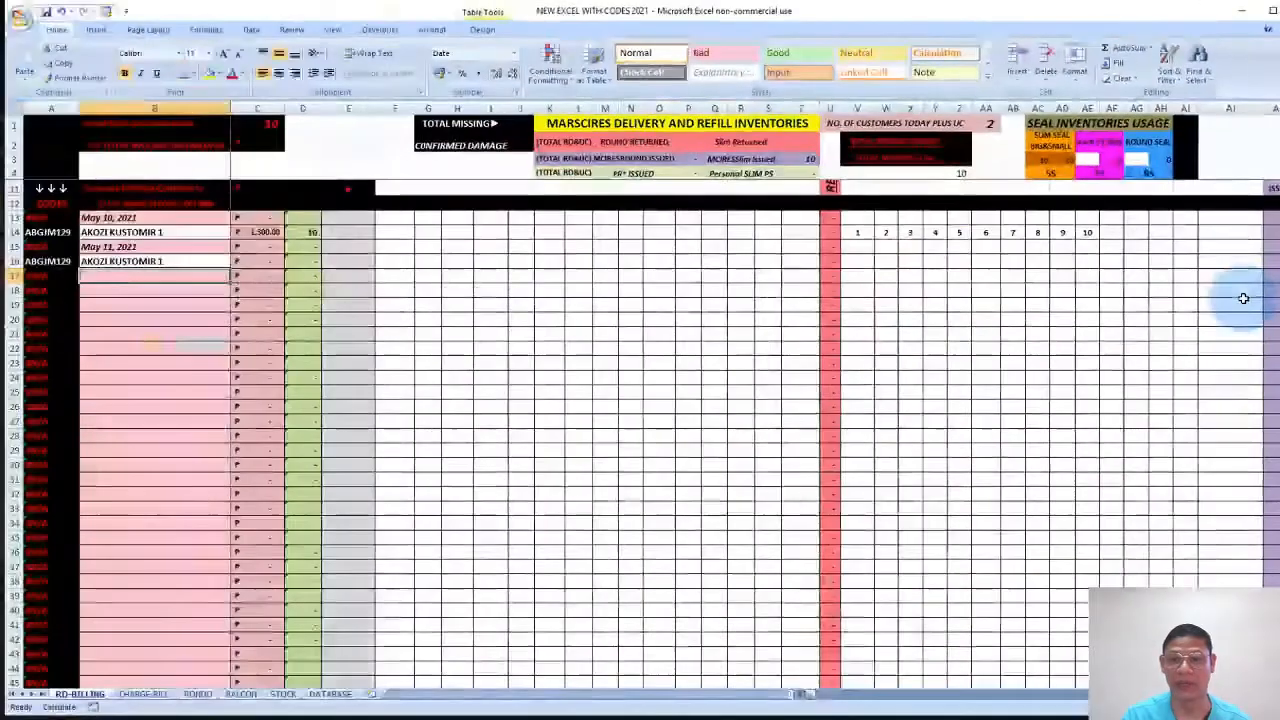
Enter 10 in the blue D column (AL14) of the first customer's May 10 row.
drag(808, 698, 815, 701)
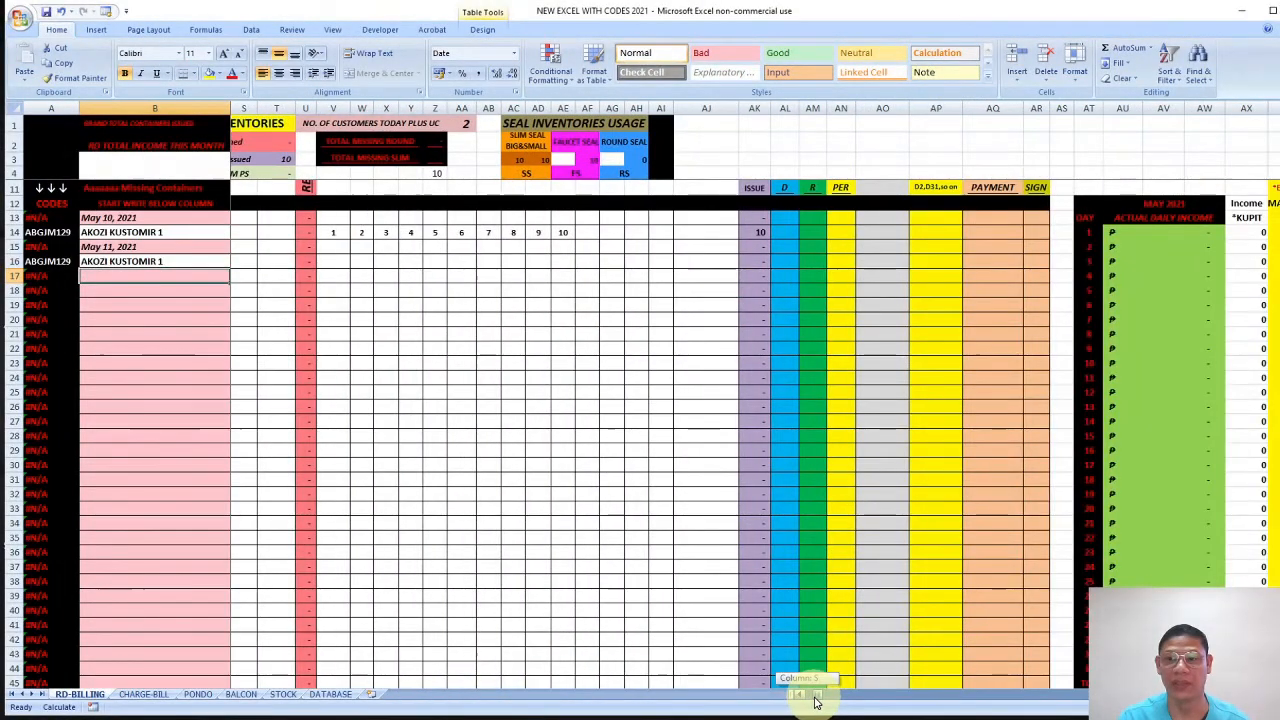
drag(815, 701, 820, 699)
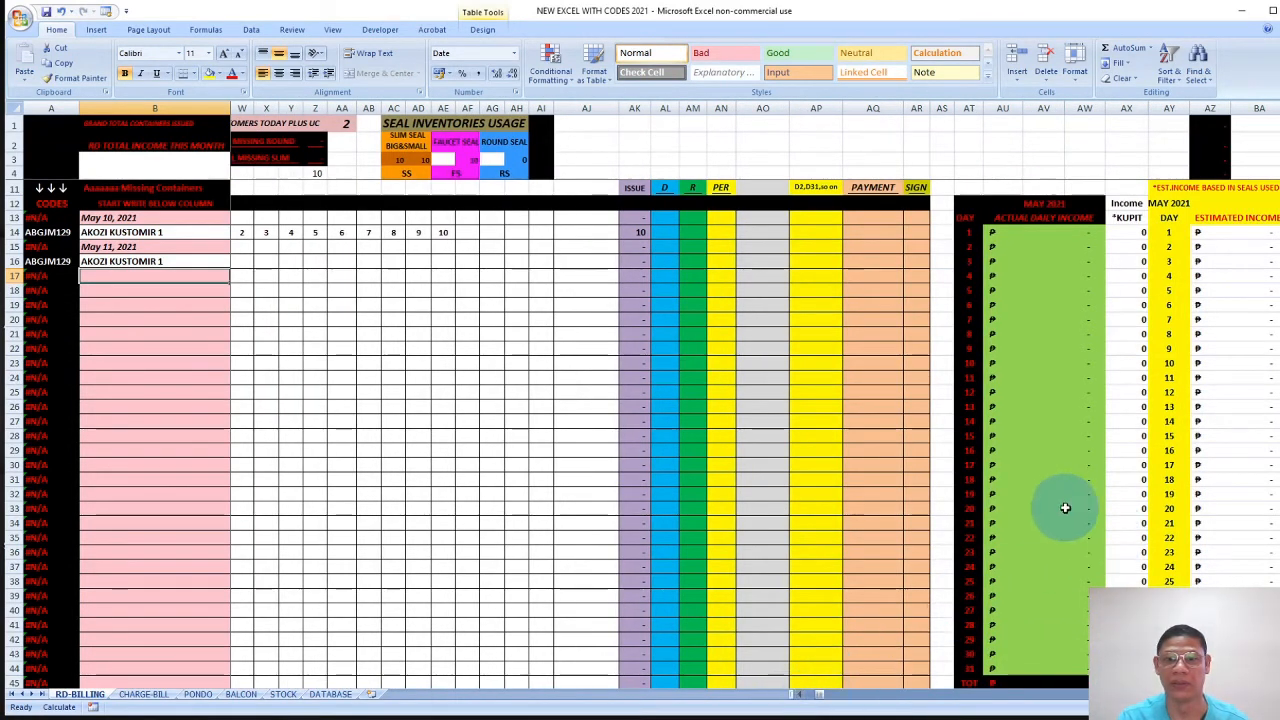
click(667, 232)
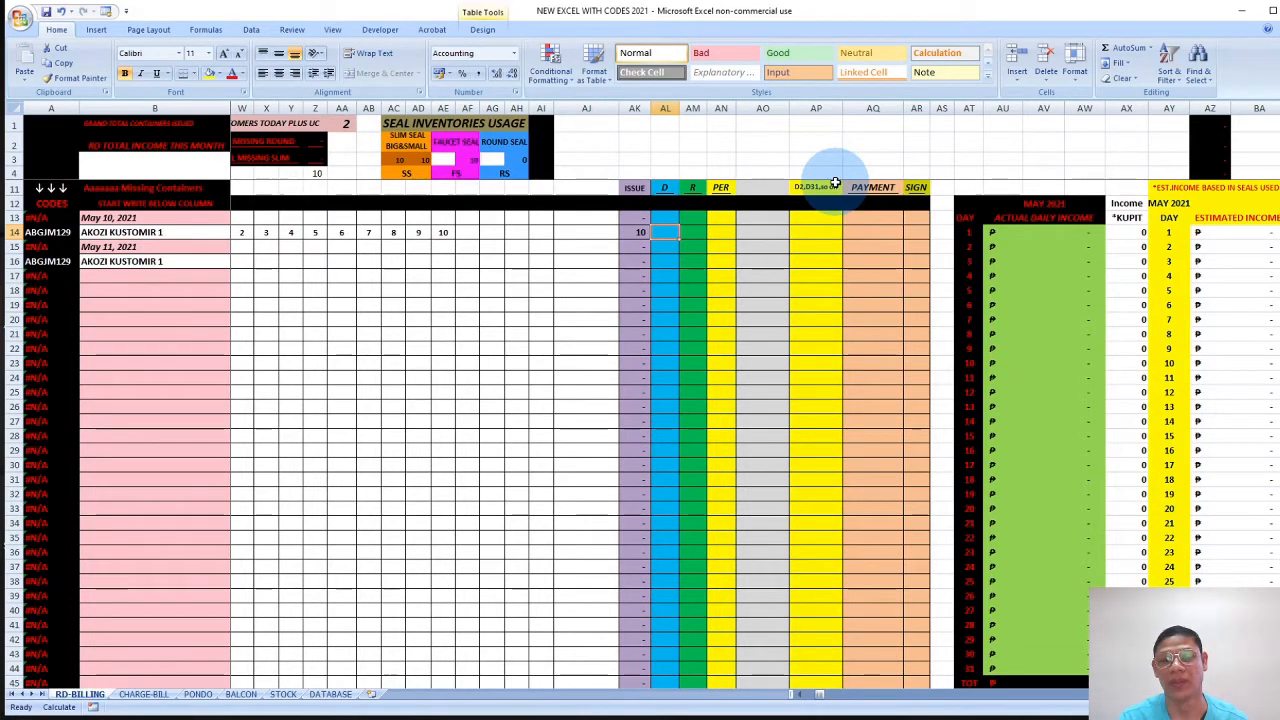
click(670, 231)
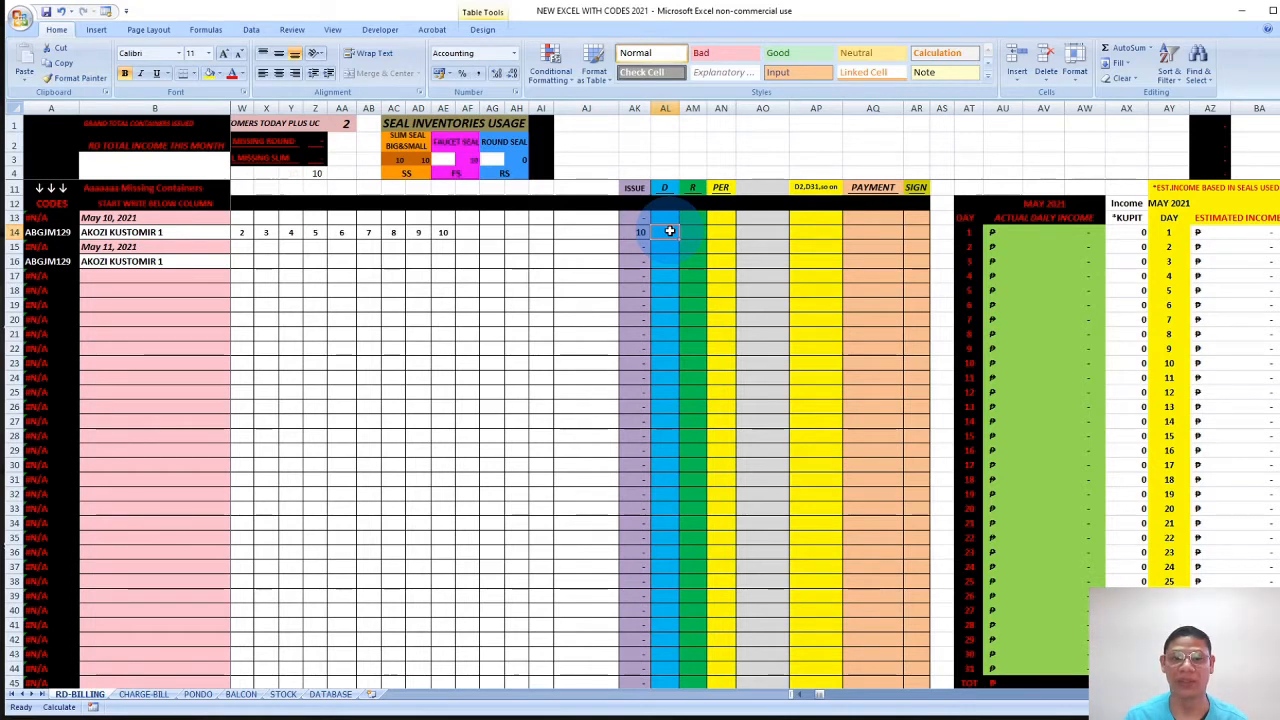
text(10)
click(648, 302)
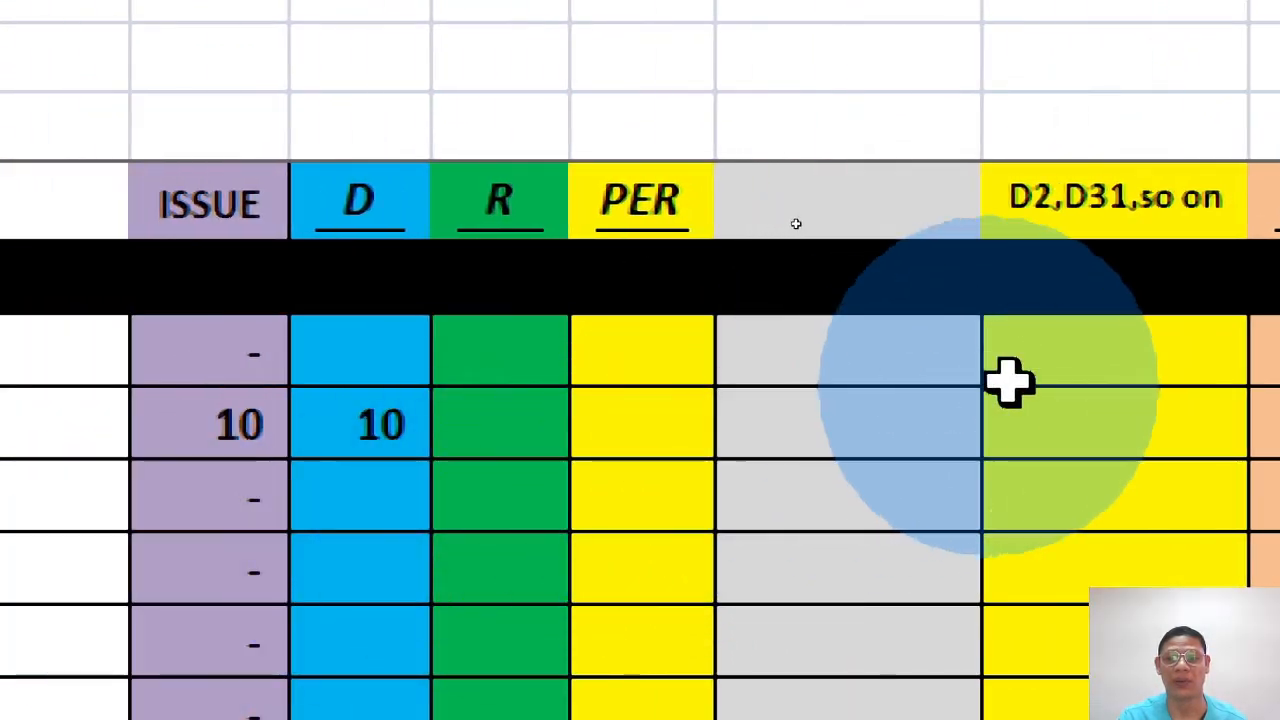
Enter the day code D10 in AP14 and a payment of 250 in AQ14 for the May 10 entry.
click(1130, 438)
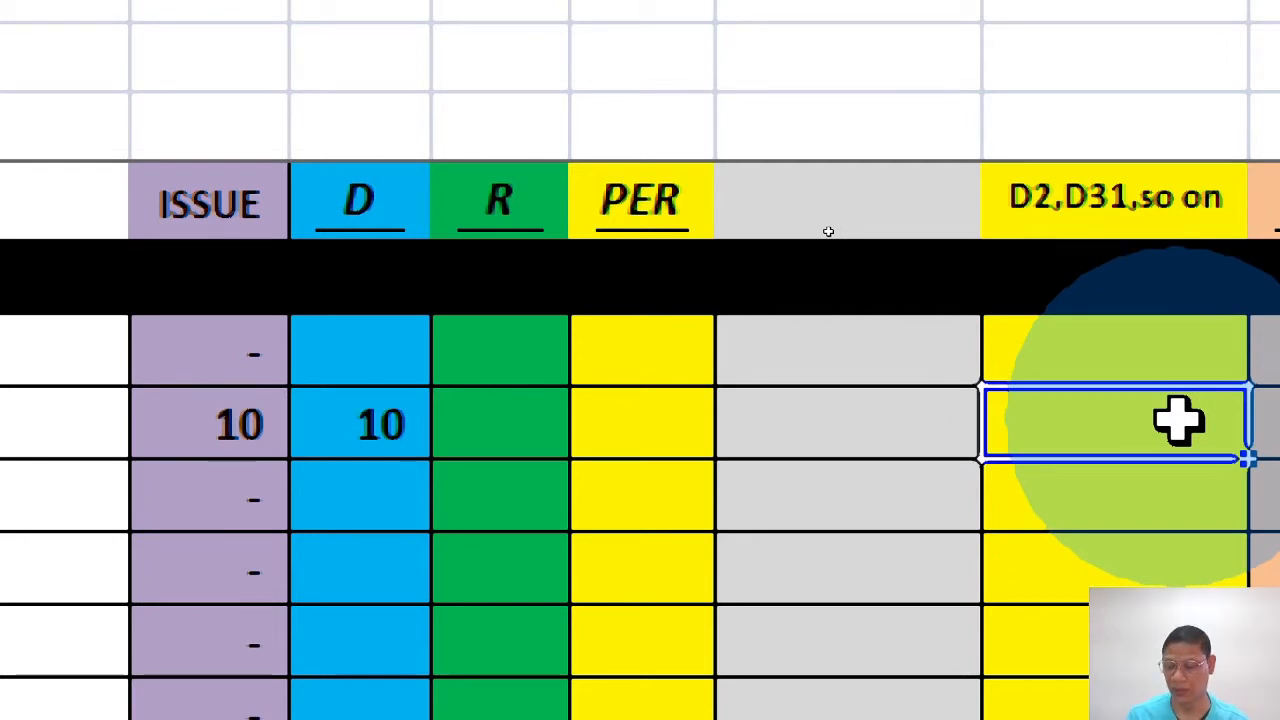
text(D)
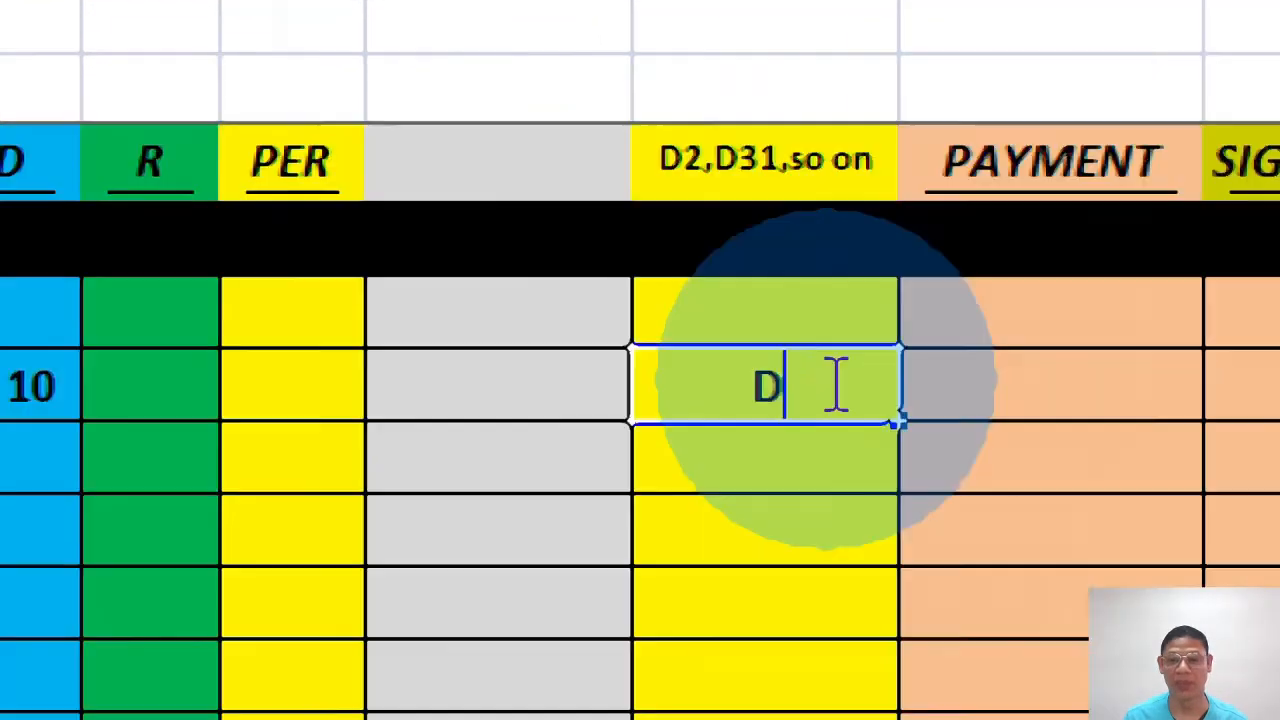
text(10)
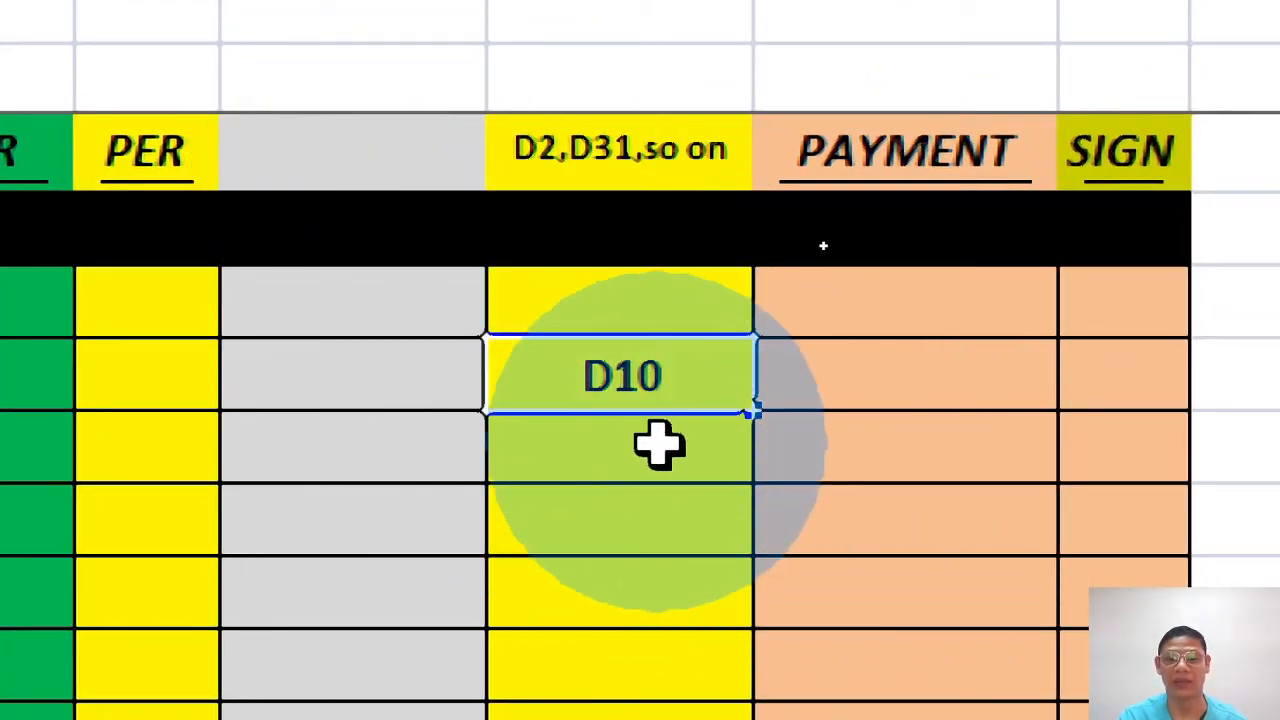
click(873, 352)
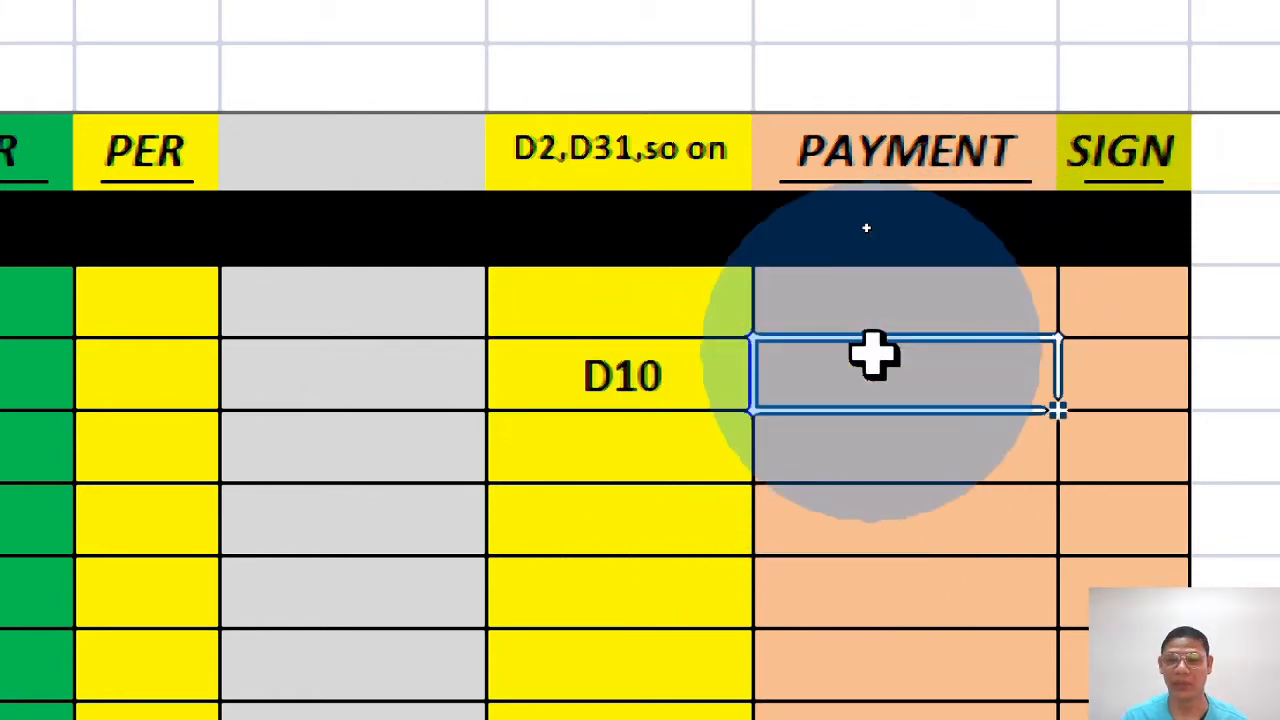
text(250)
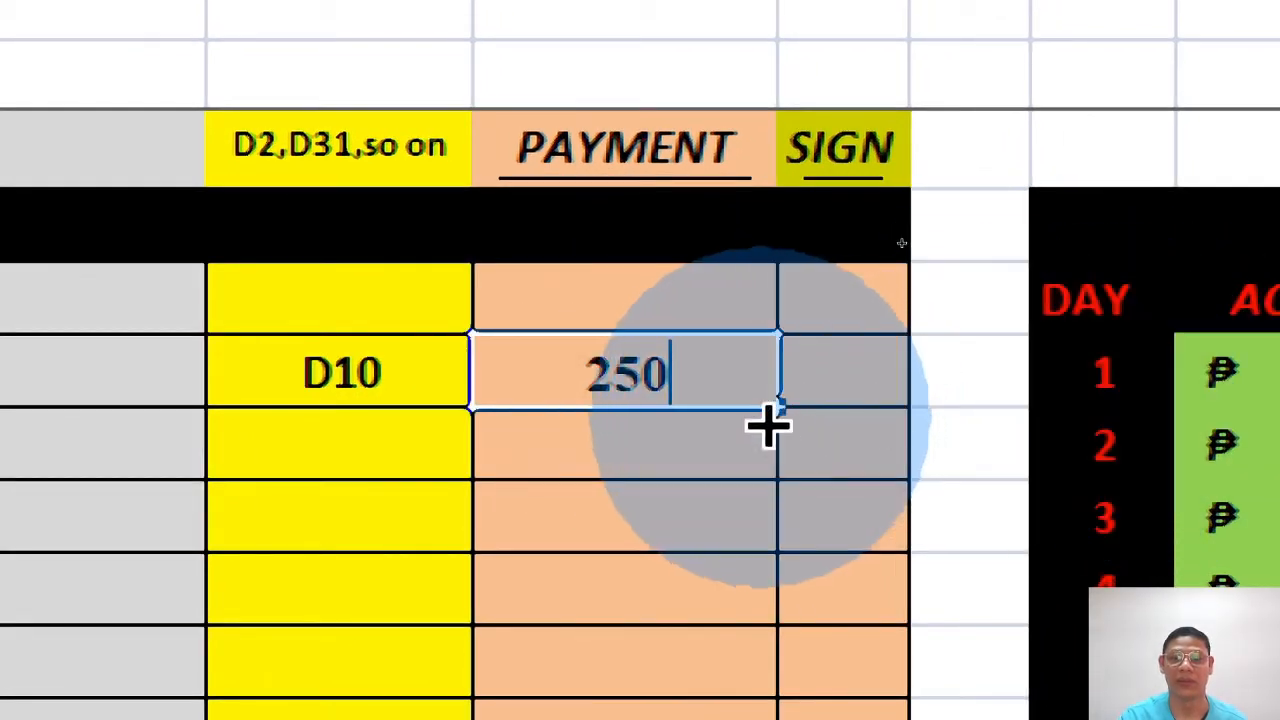
Fill in the SIGN cell of the May 10 entry with the signature.
click(848, 368)
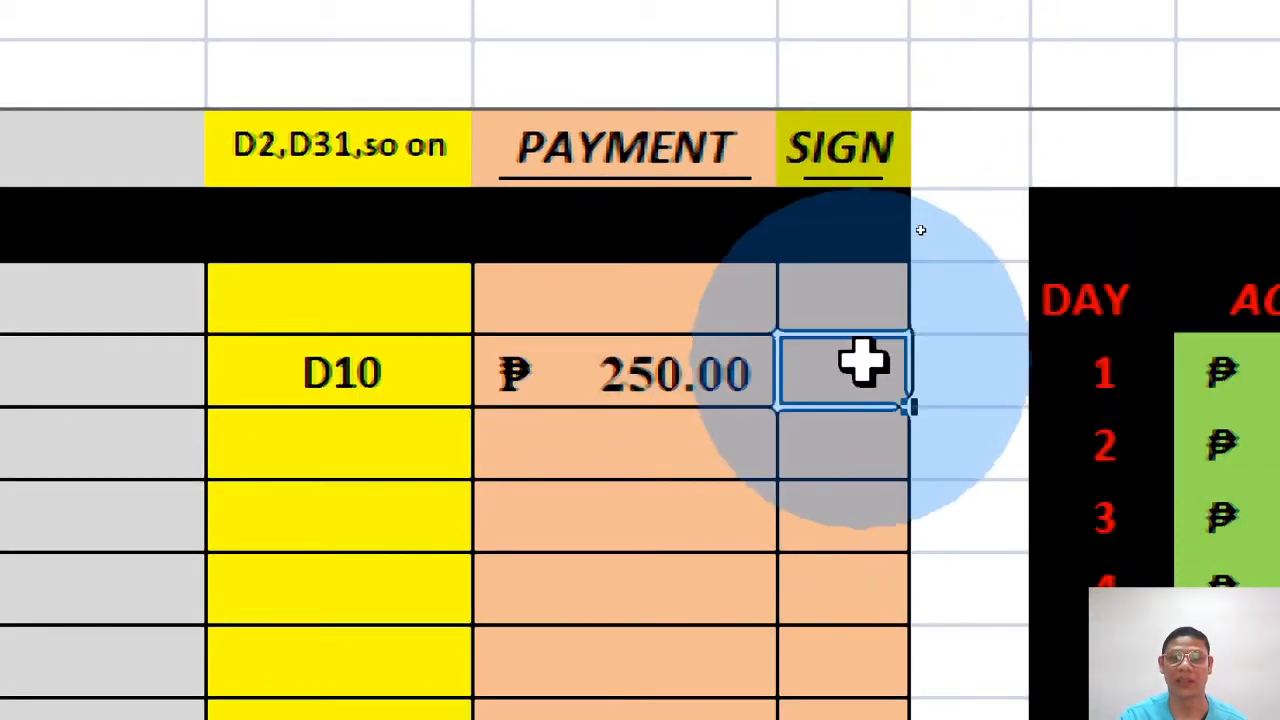
text(MARS)
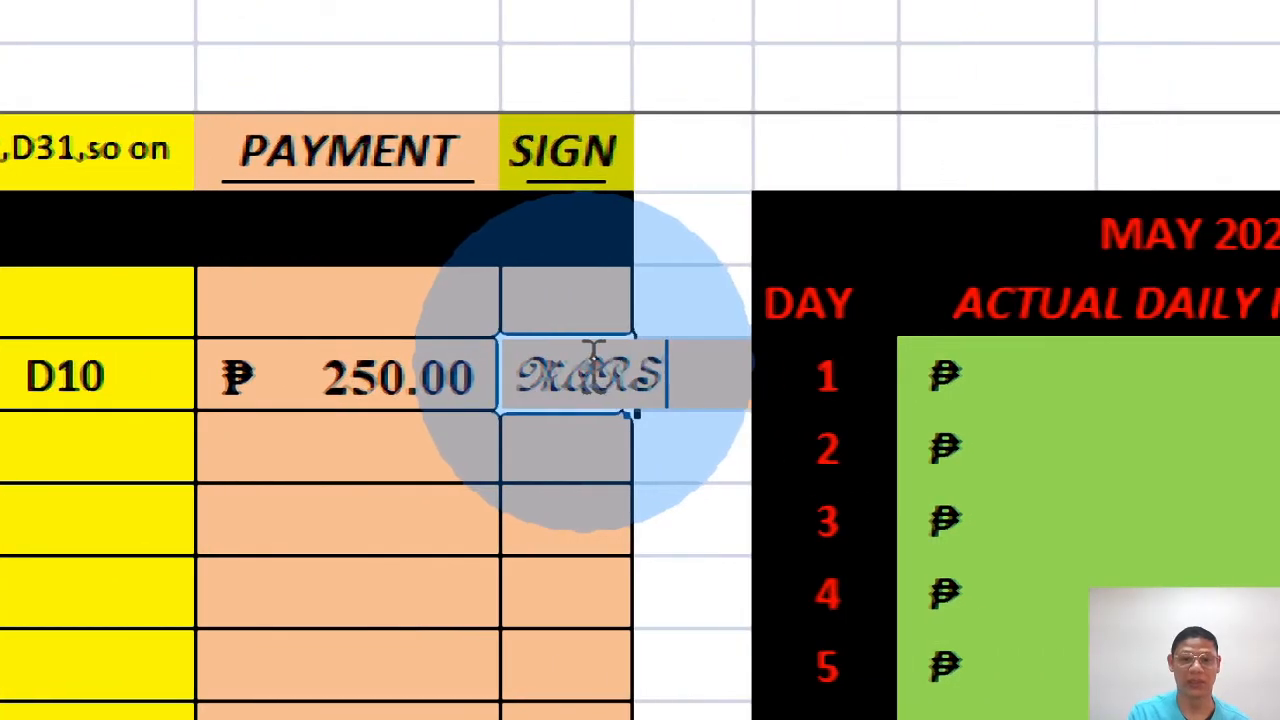
text(CIS)
key(Return)
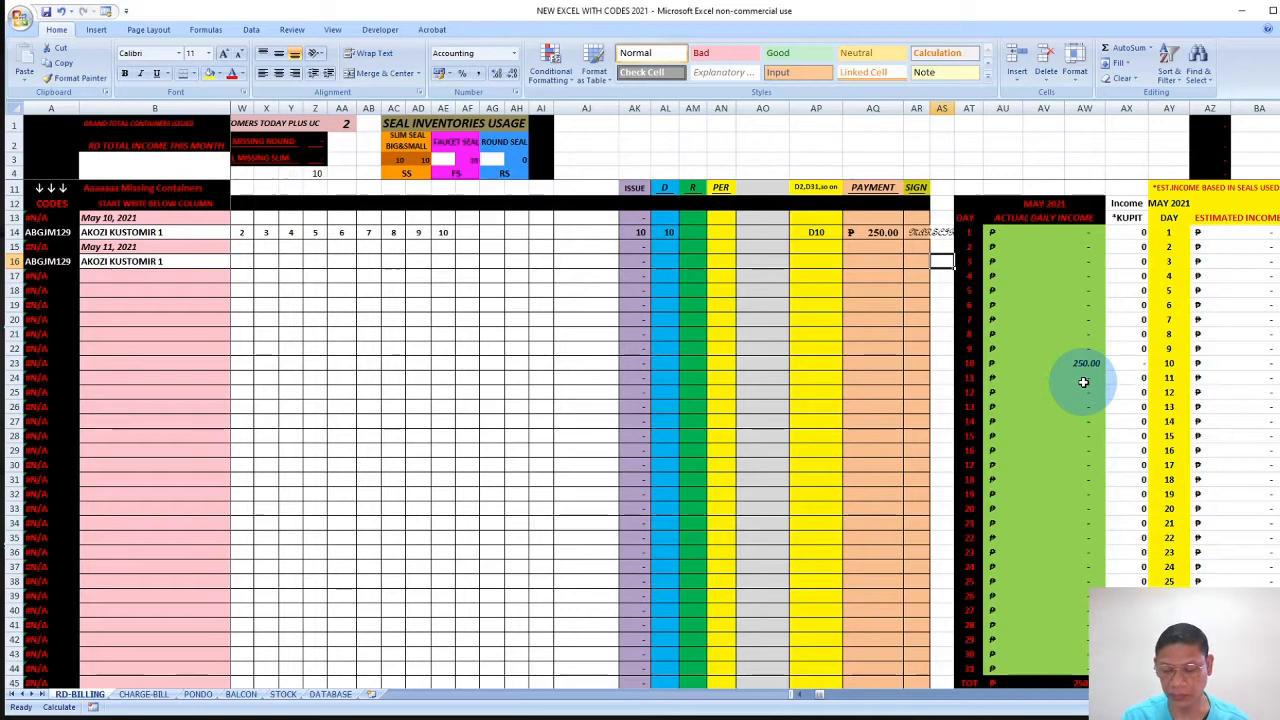
Examine day 10 in the May 2021 estimated income and actual daily income tables.
key(super)
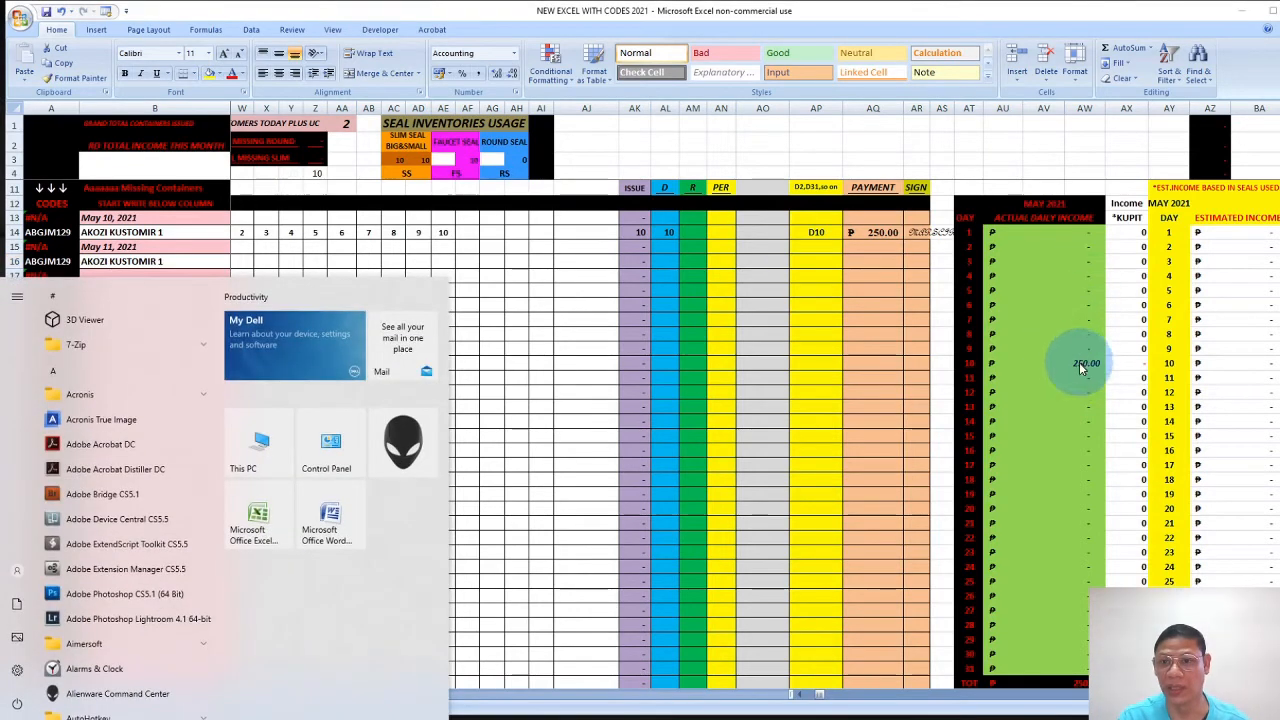
key(super)
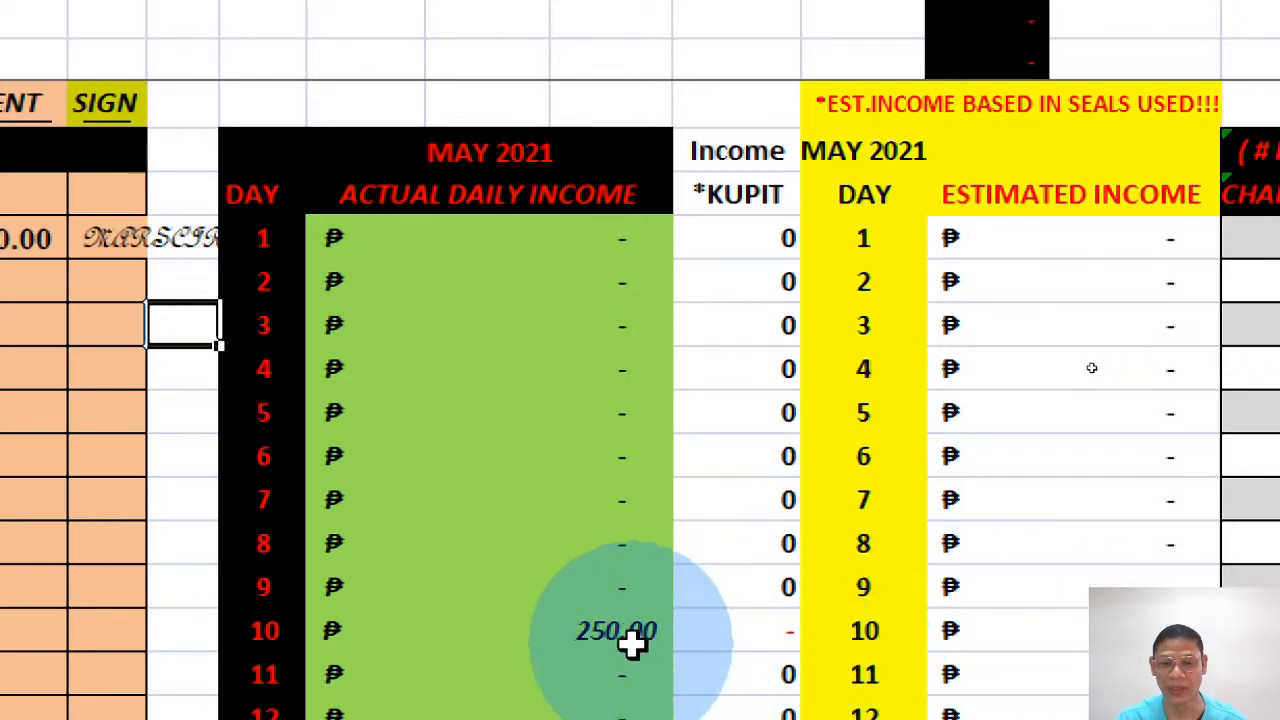
click(1115, 628)
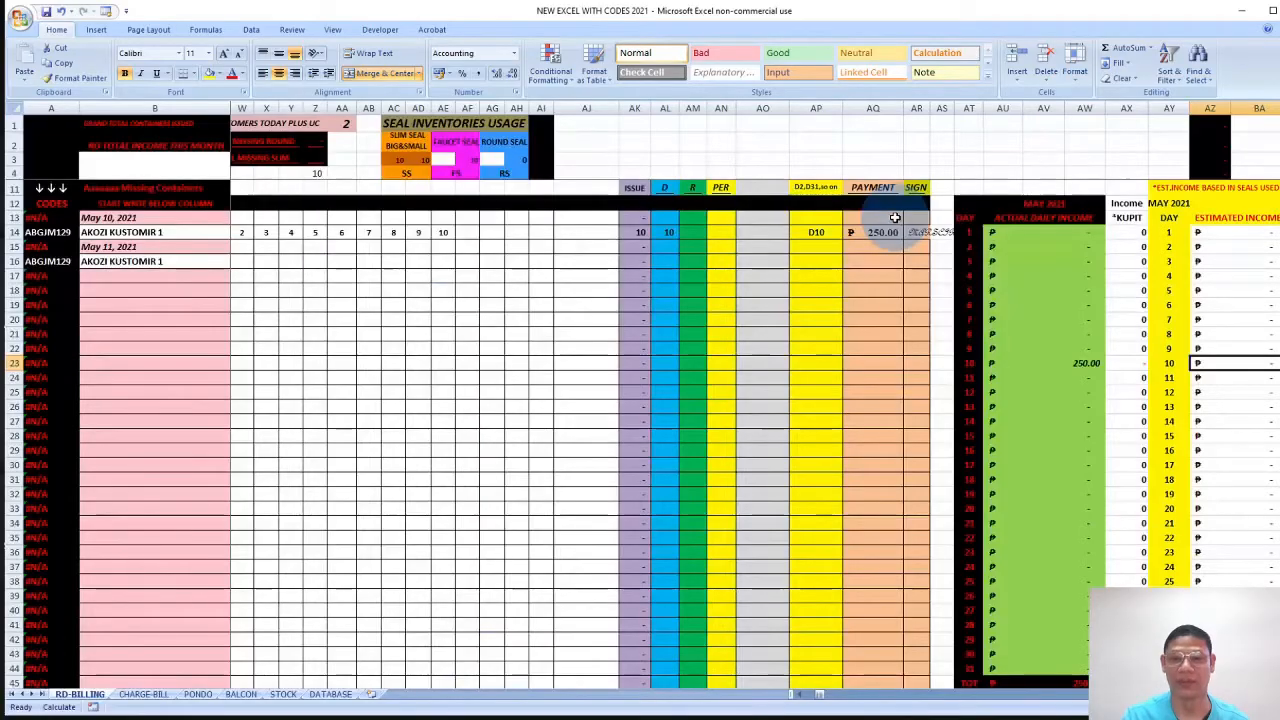
click(1083, 376)
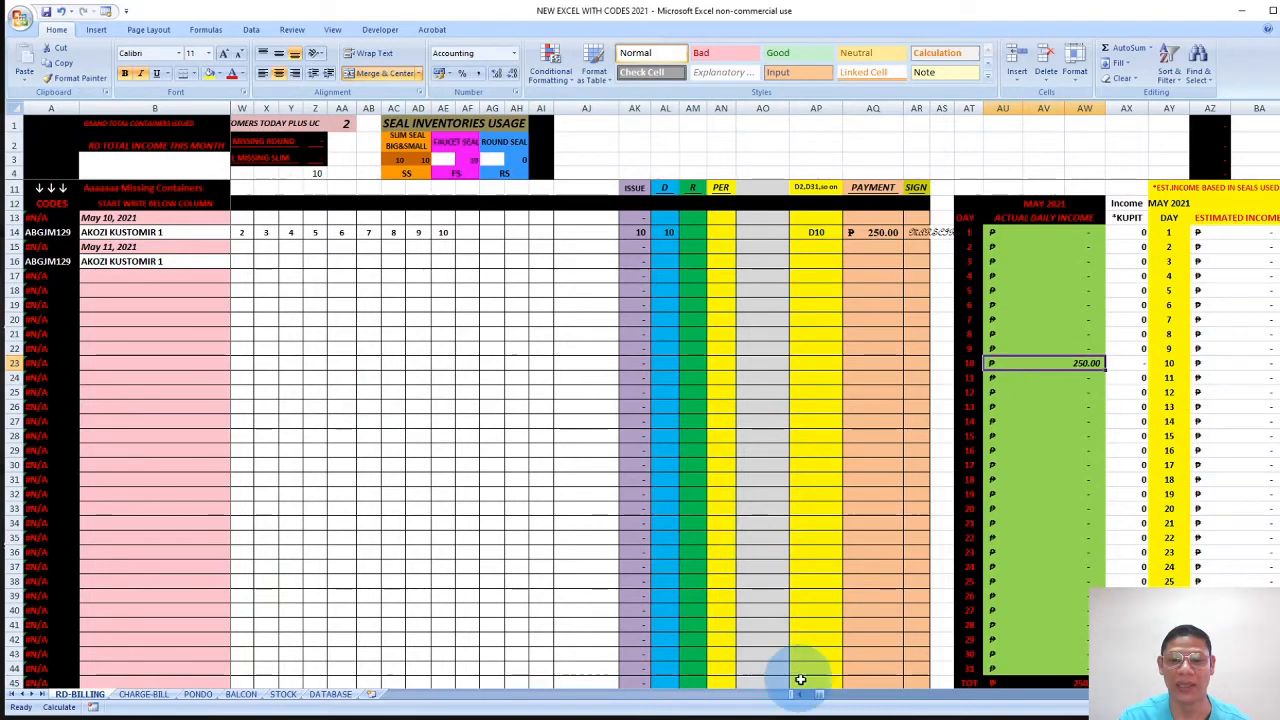
Copy the issued container numbers 1 to 10 from the May 10 row into the returned columns F16:O16 of May 11, and save the workbook.
drag(814, 694, 808, 700)
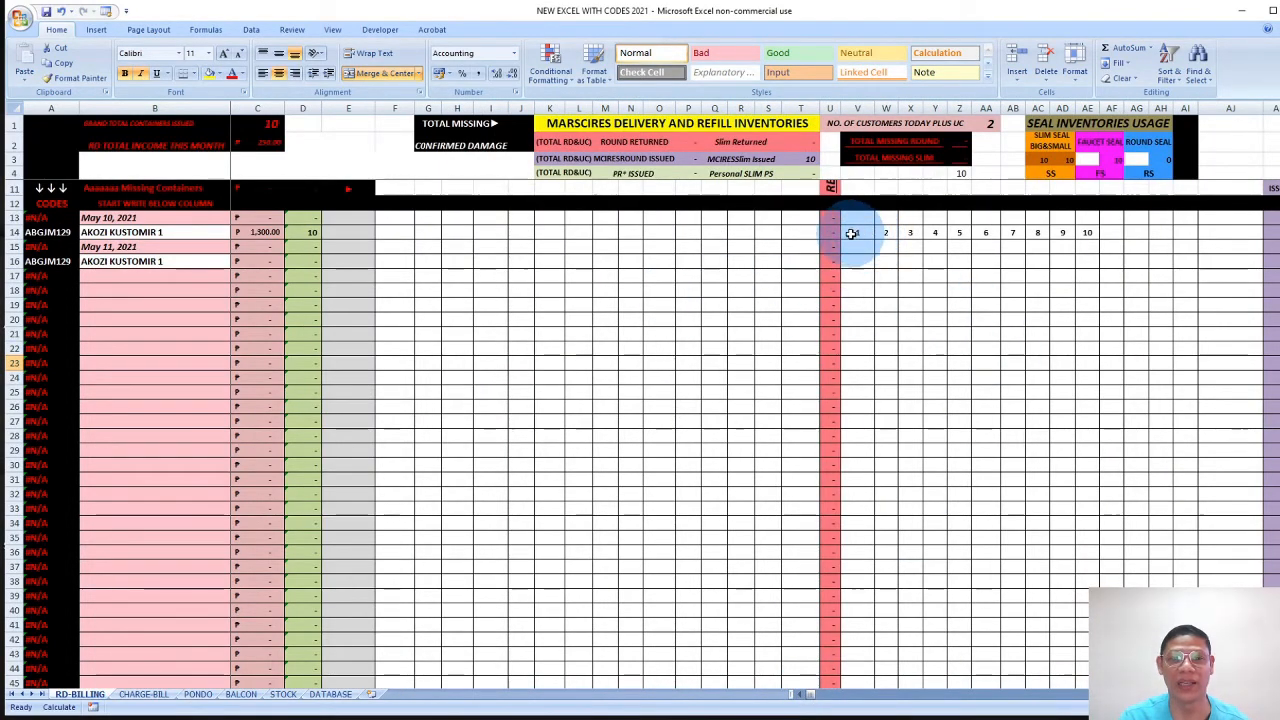
drag(857, 233, 1083, 237)
right_click(1083, 237)
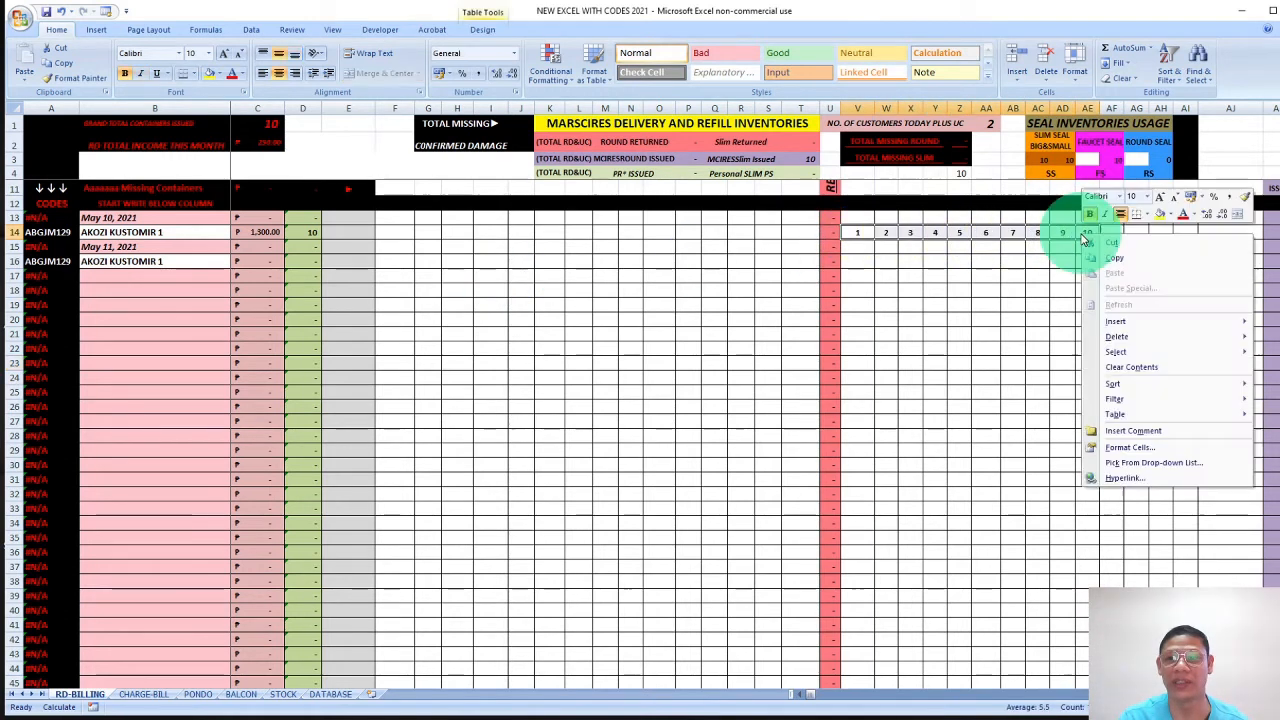
click(1120, 252)
drag(397, 260, 652, 260)
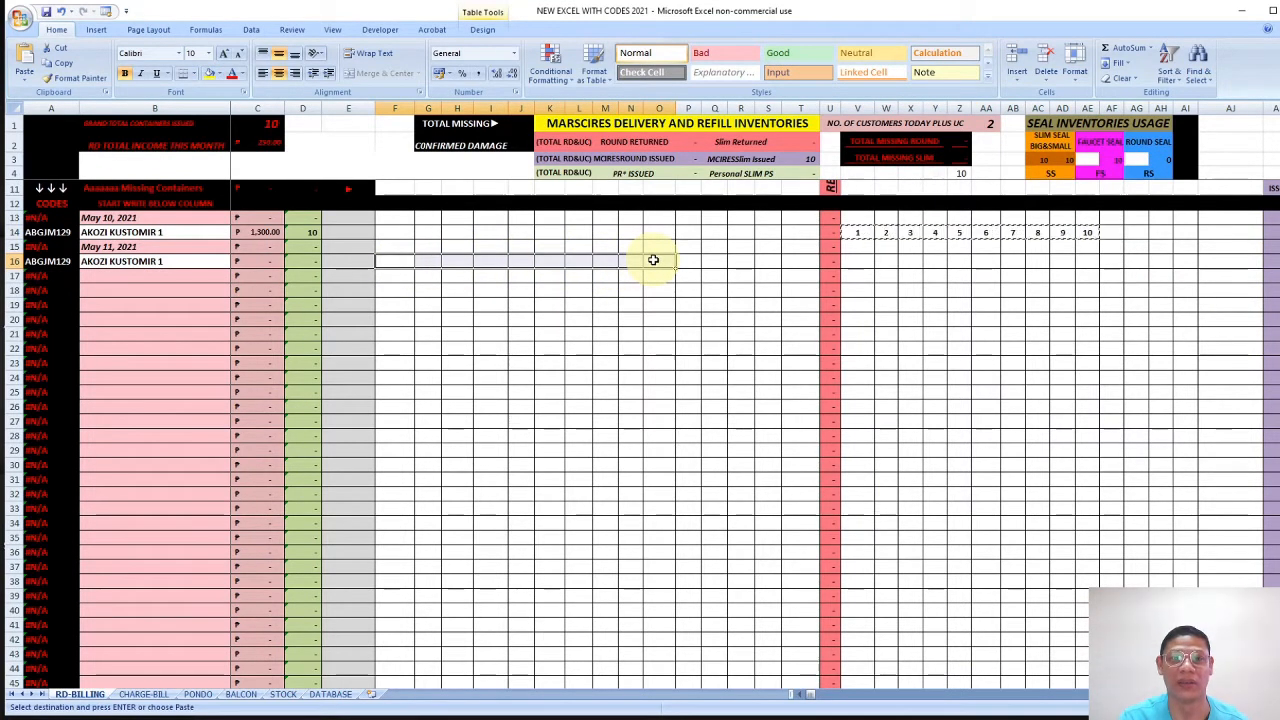
right_click(654, 260)
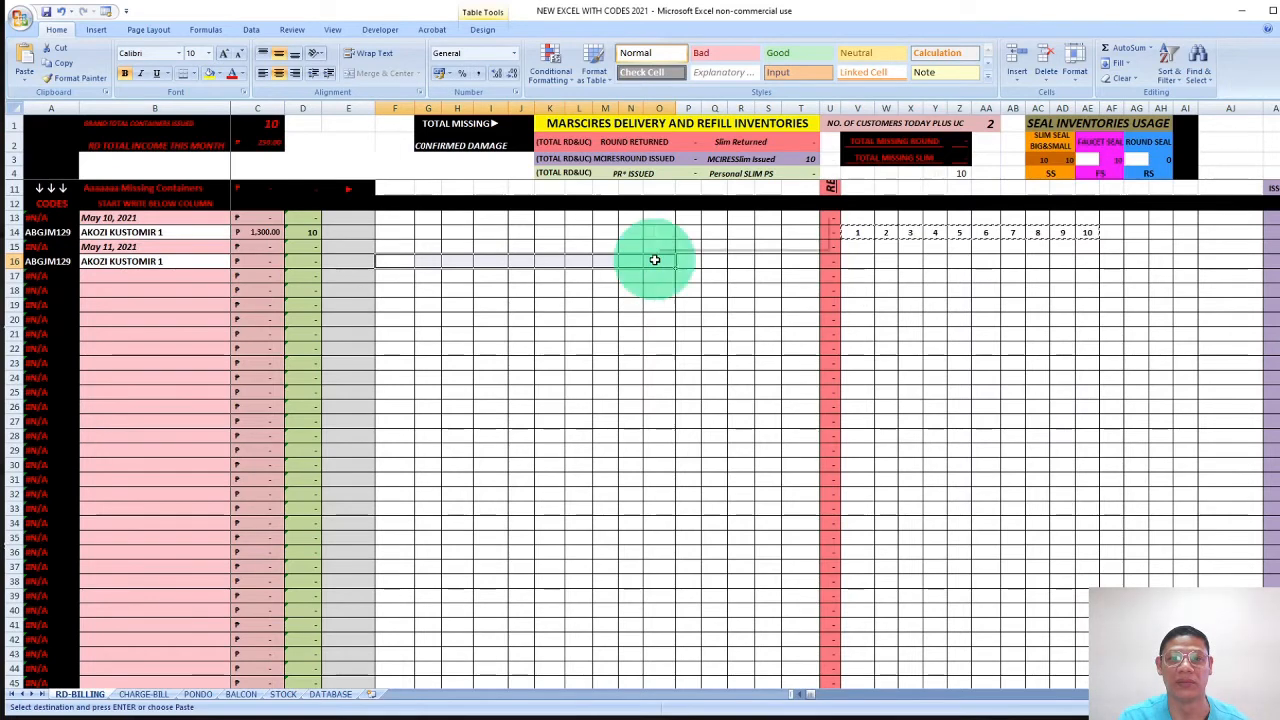
click(705, 300)
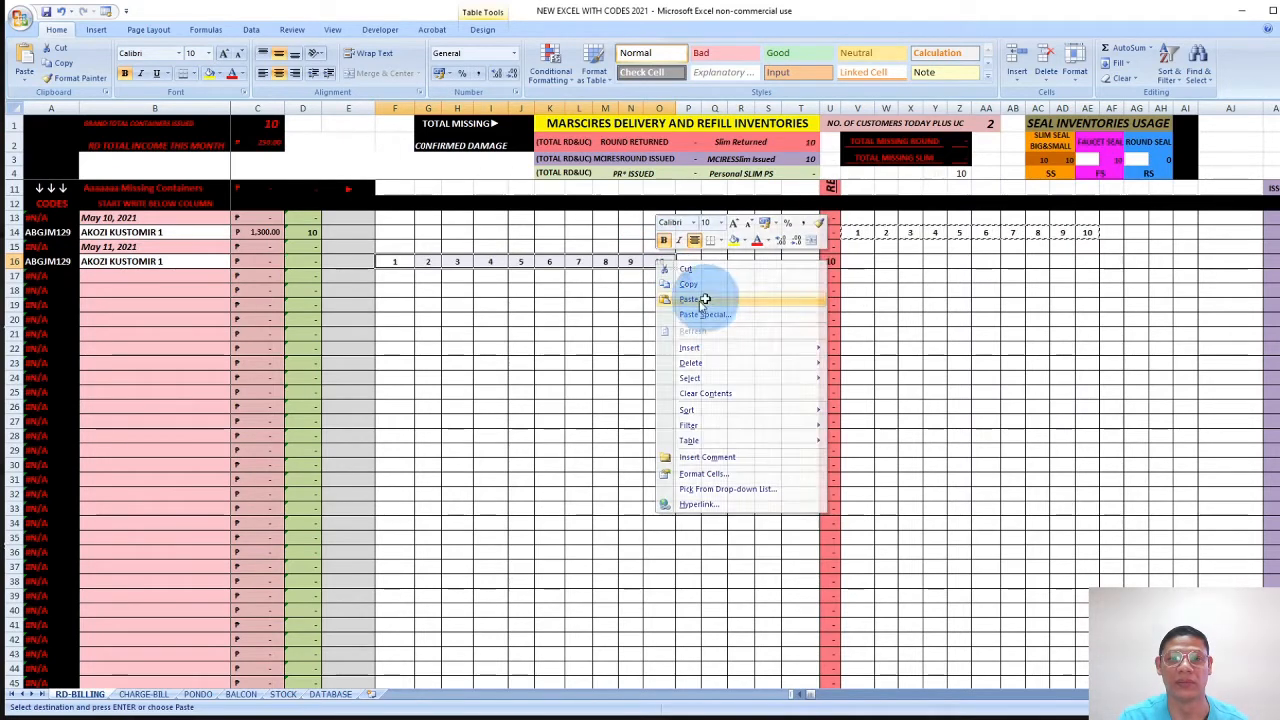
click(577, 347)
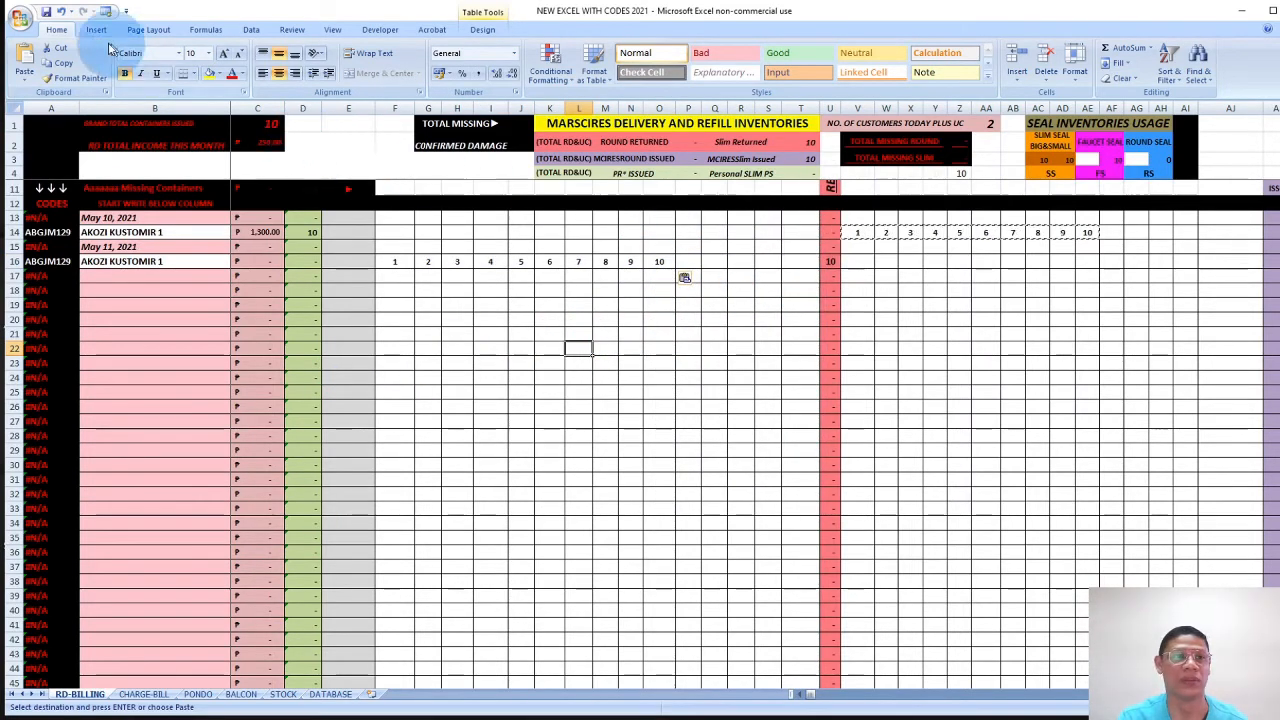
click(45, 11)
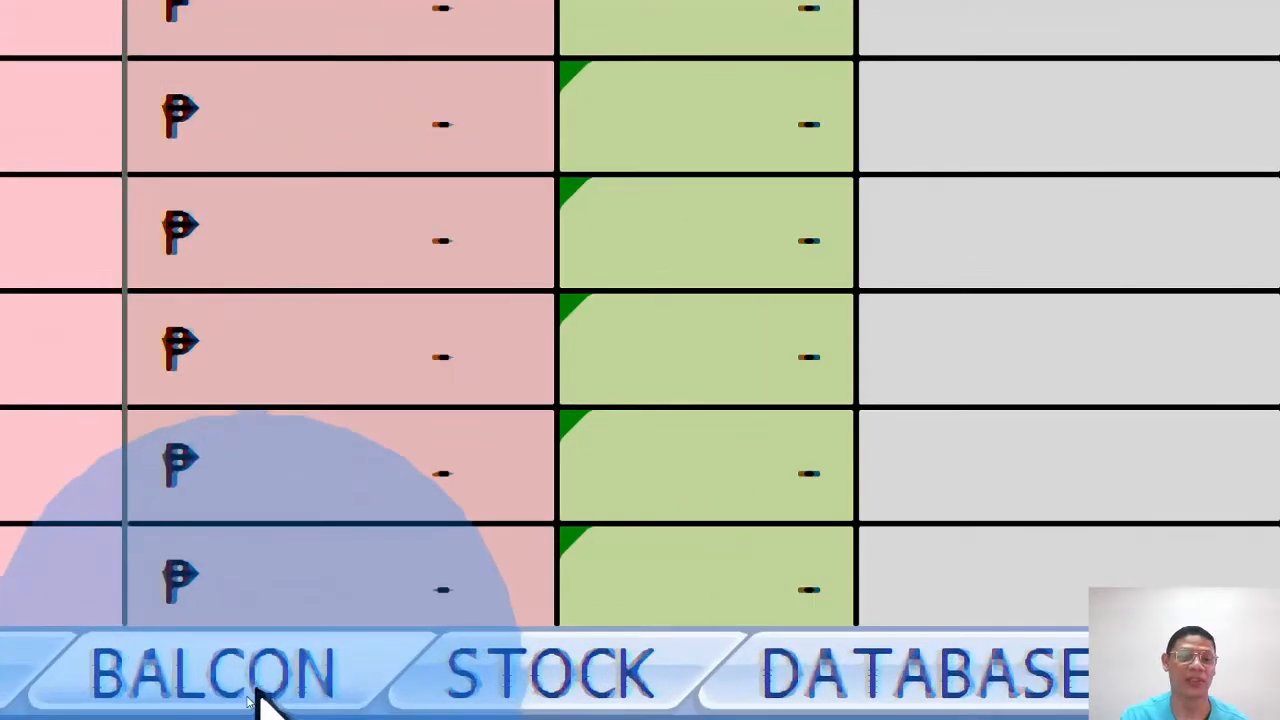
Check the first customer's balance, total issue and return figures in the BALCON sheet.
click(255, 690)
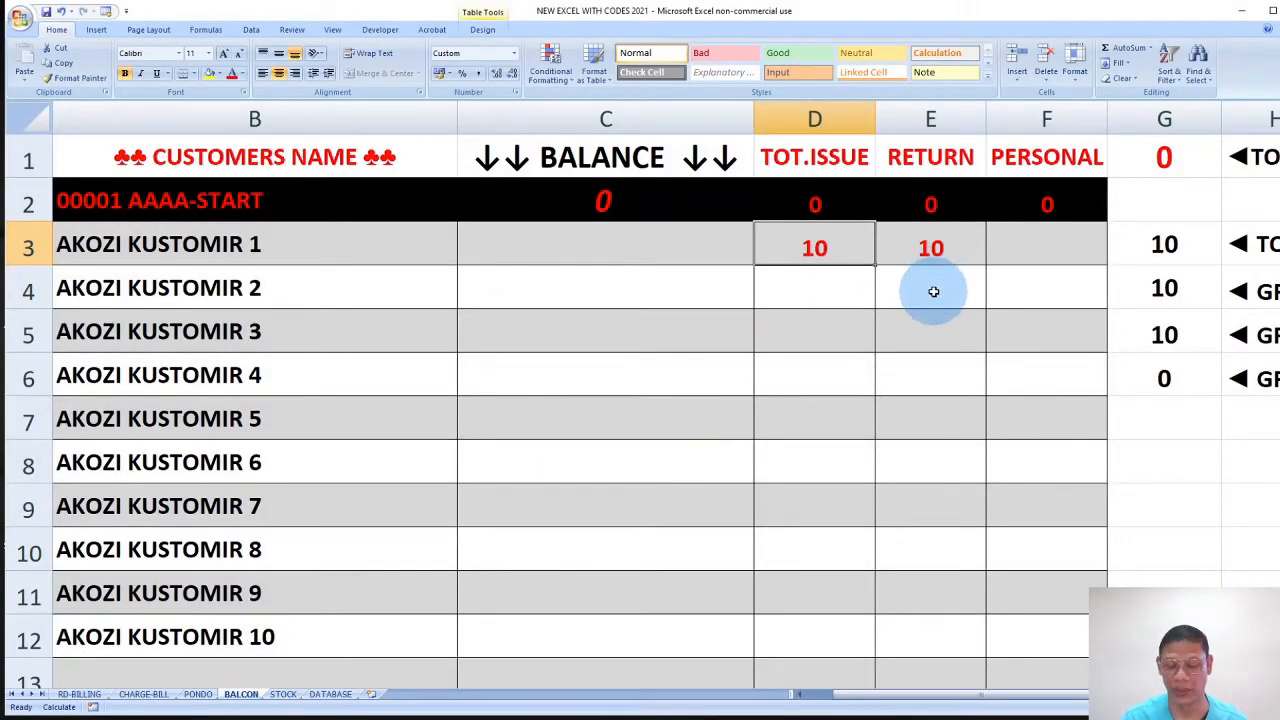
key(super)
text(==)
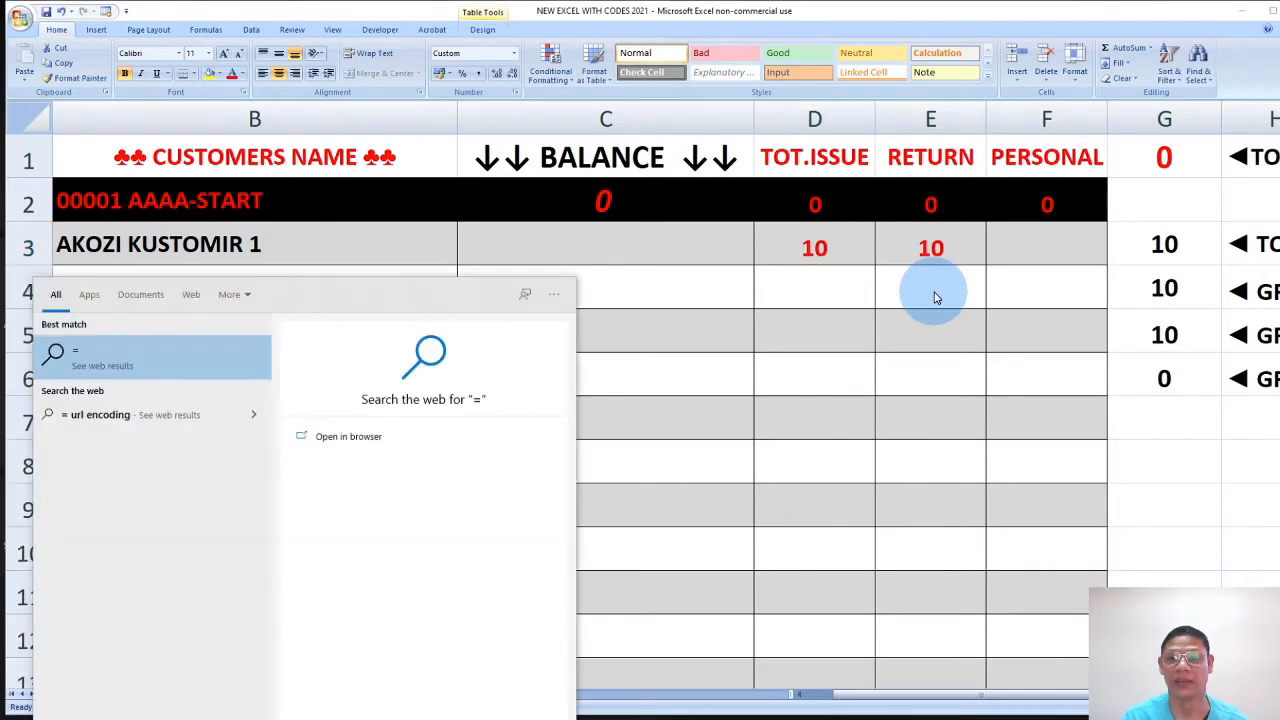
key(super+equal)
key(super+equal)
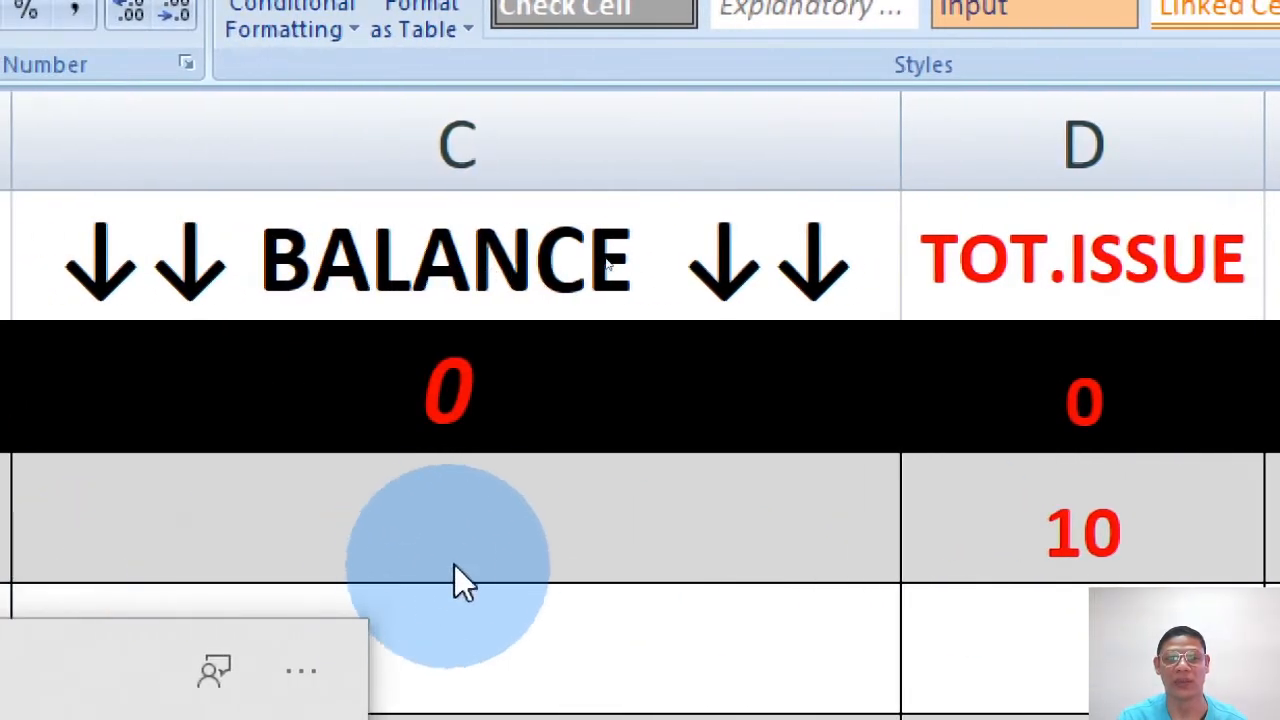
click(475, 538)
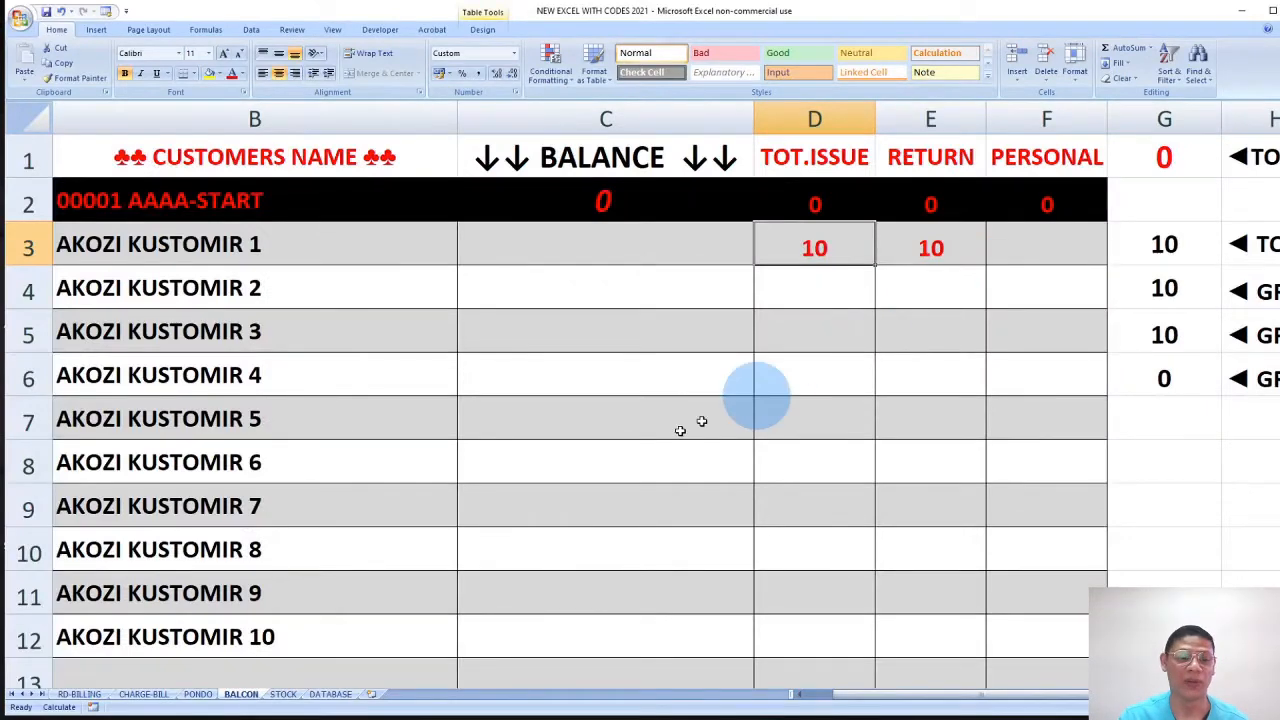
Enter the date 12/05/2021 in cell B17 of the RD-BILLING sheet.
click(76, 694)
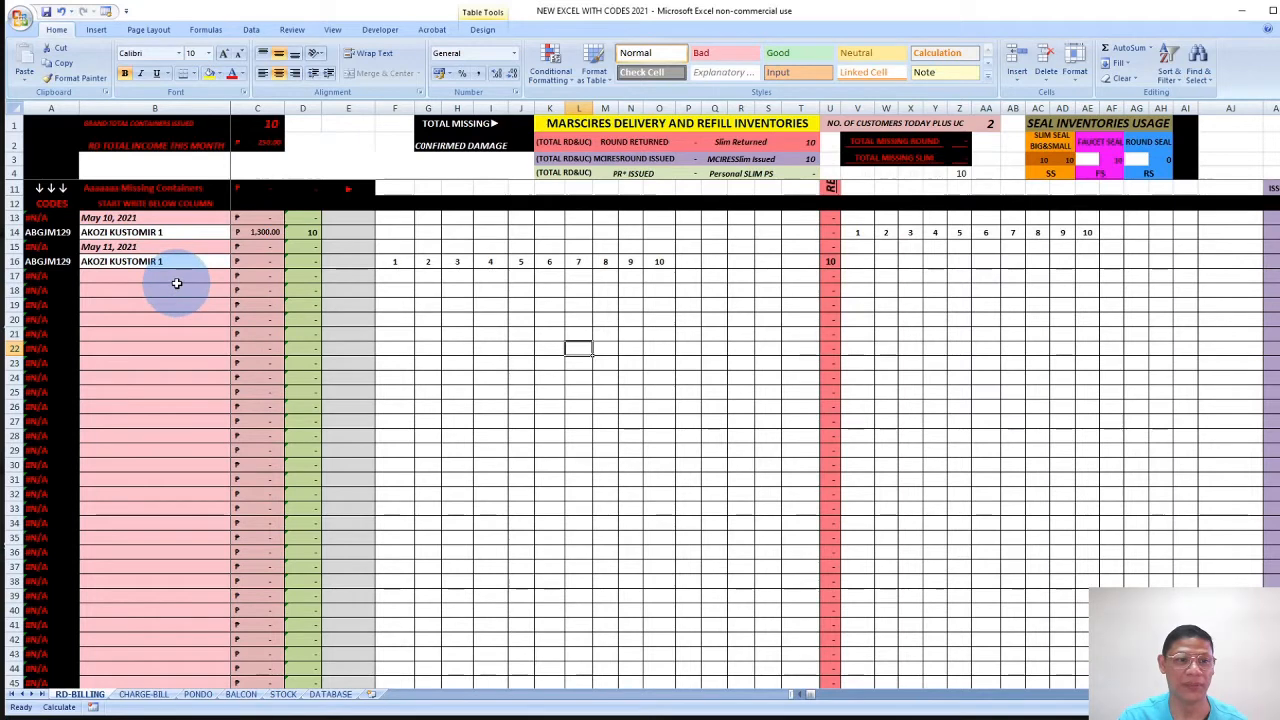
click(127, 273)
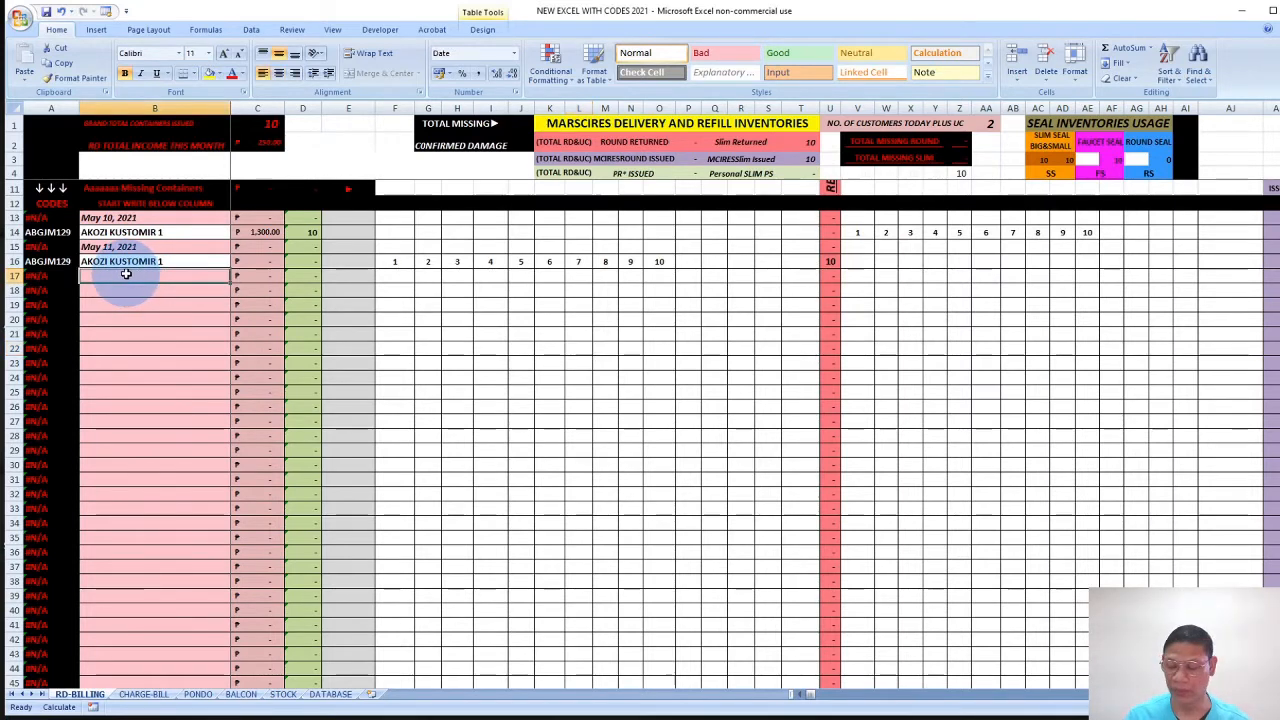
text(12)
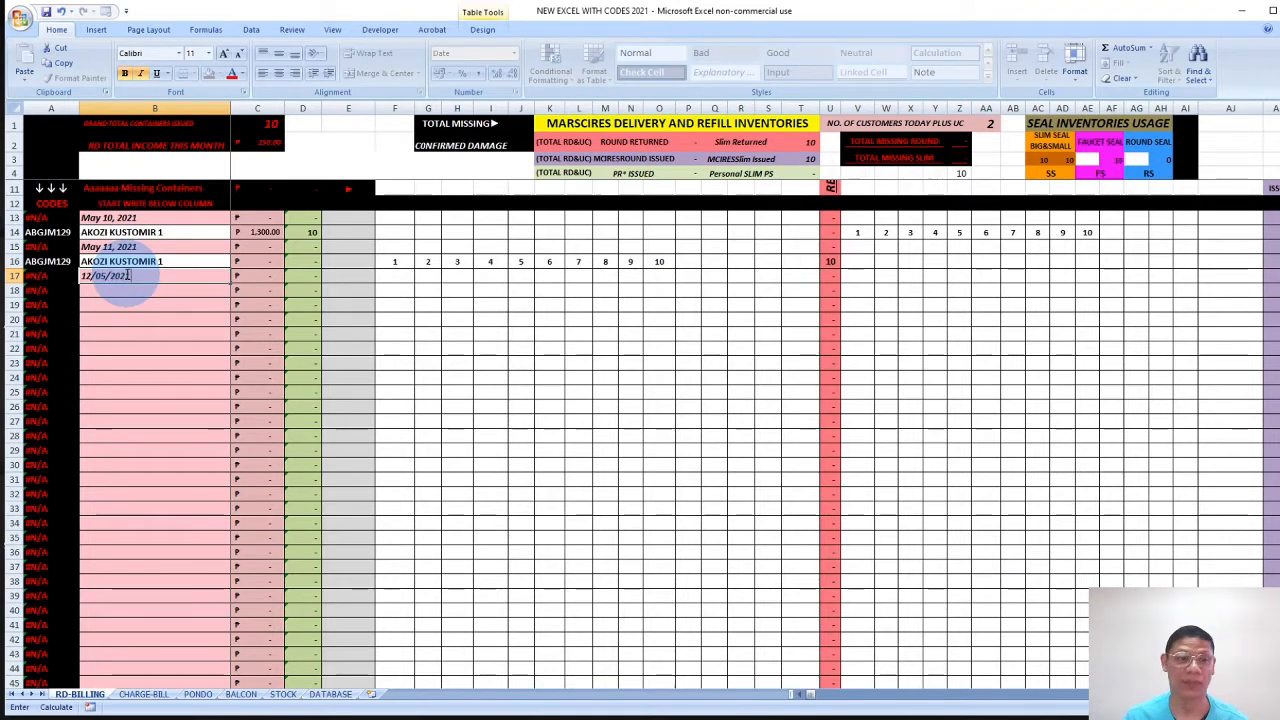
text(/05/2021)
key(Tab)
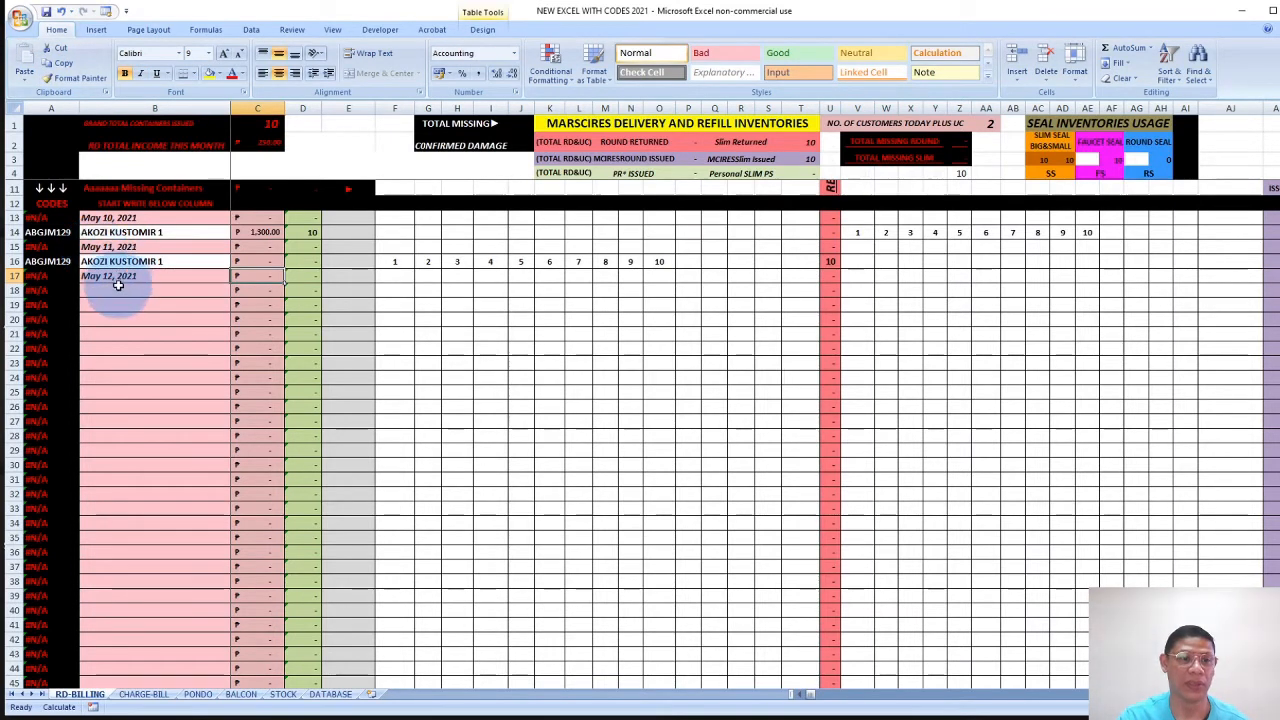
Copy the first customer's name from B16 into B18 under the May 12 date, and save the workbook.
click(114, 290)
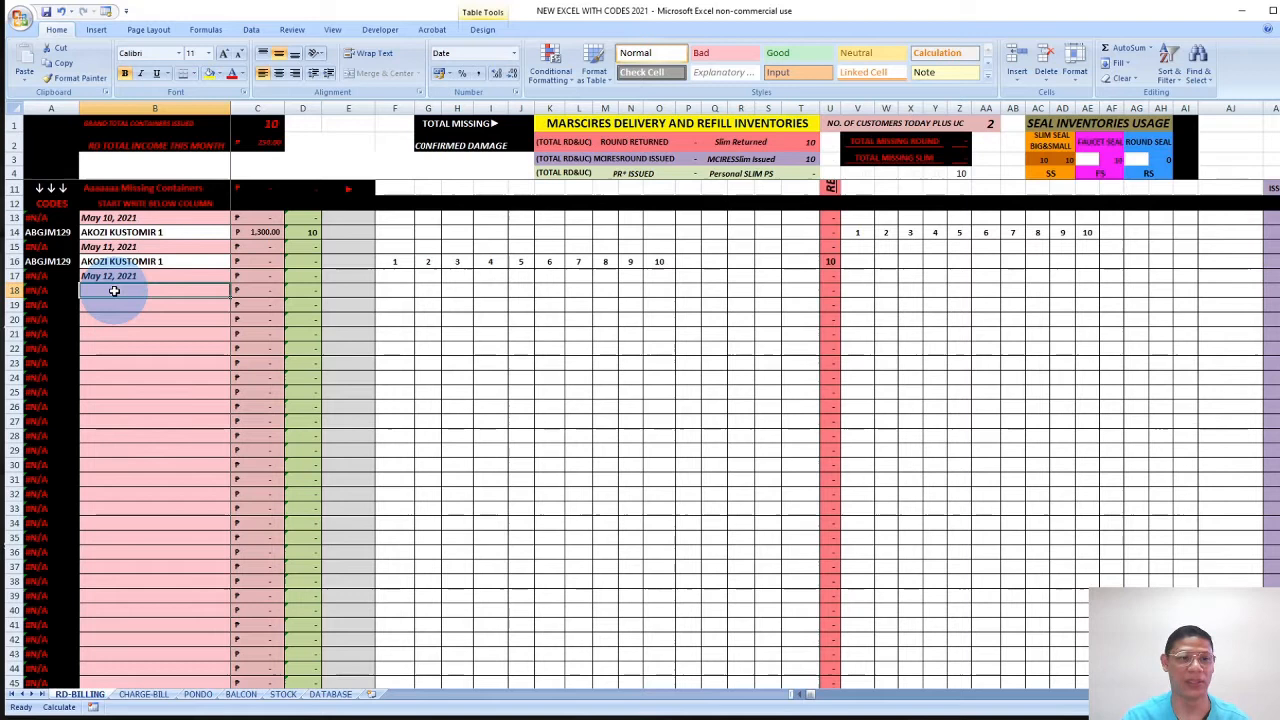
right_click(167, 261)
click(195, 287)
click(129, 290)
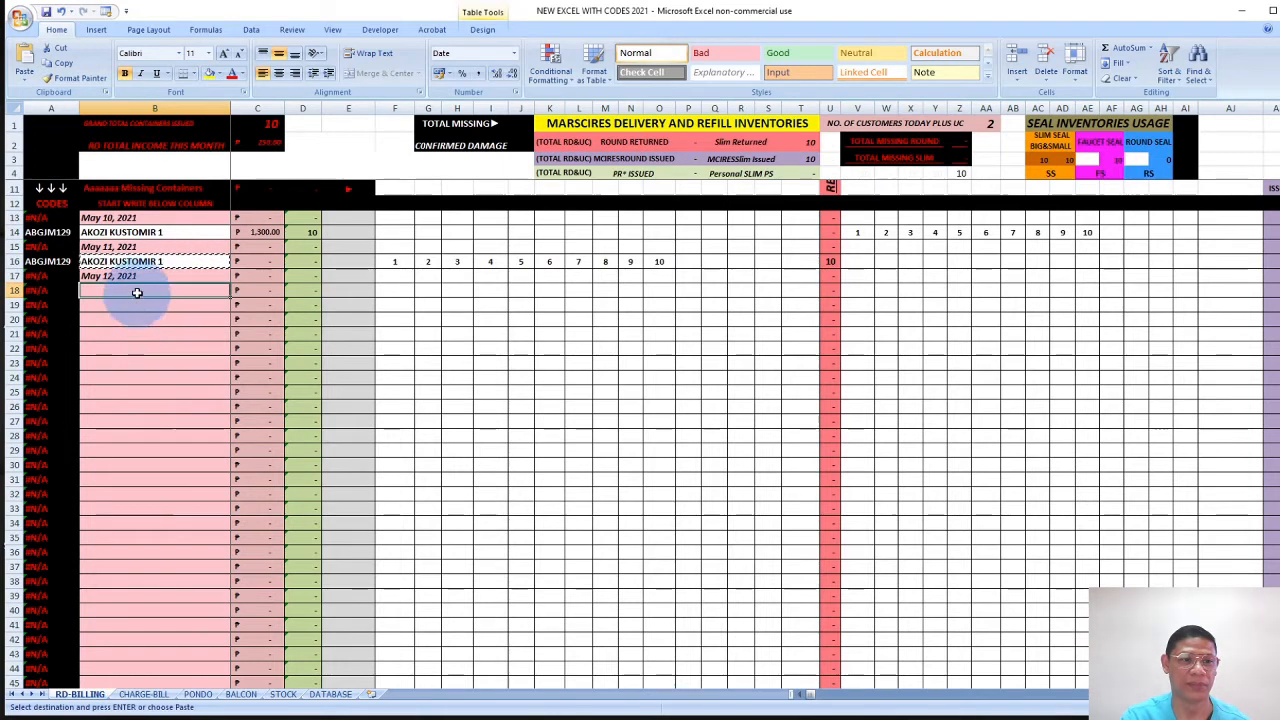
right_click(139, 292)
click(167, 335)
click(45, 11)
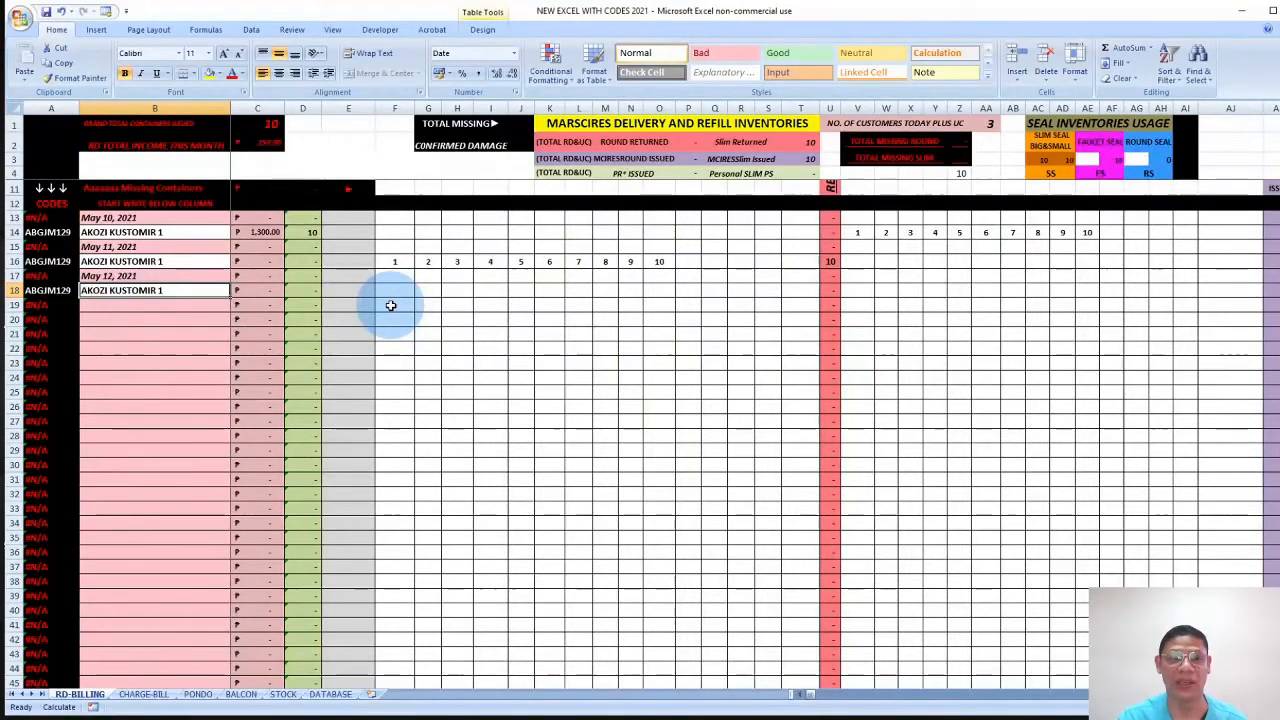
Enter PR1 in V18 of the May 12 issue columns and extend the series through PR5 in Z18.
click(851, 291)
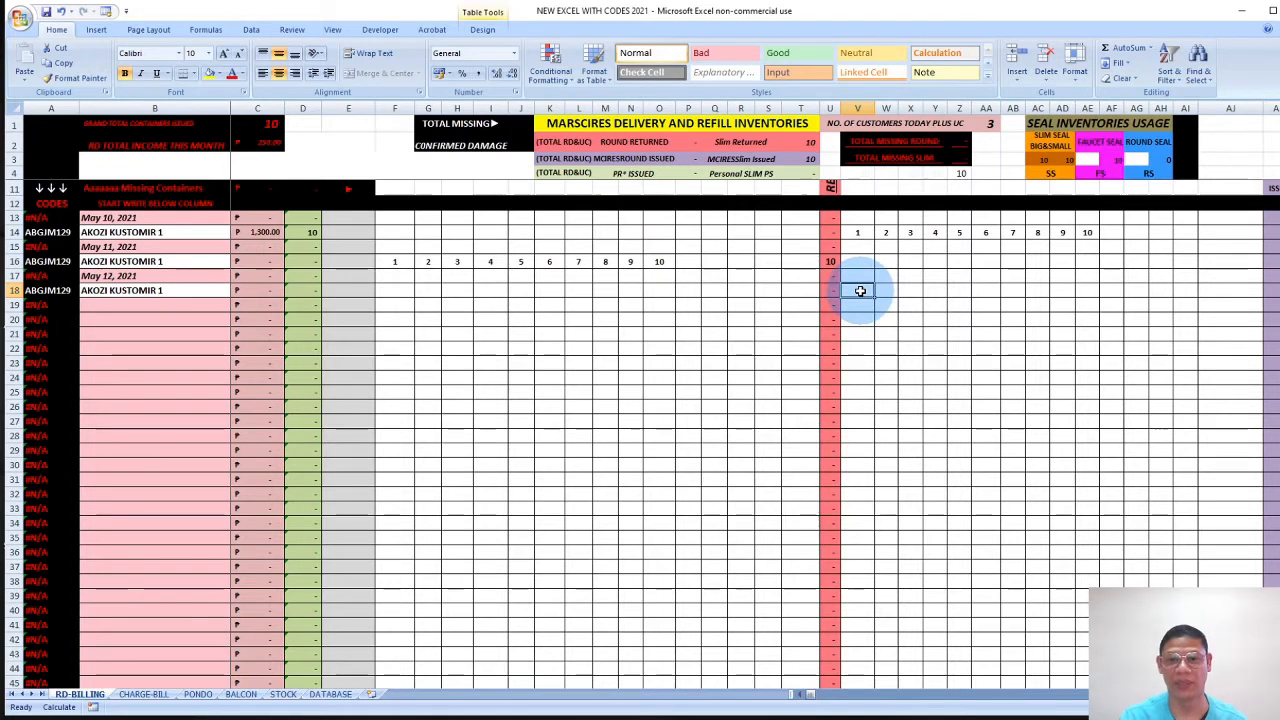
text(P)
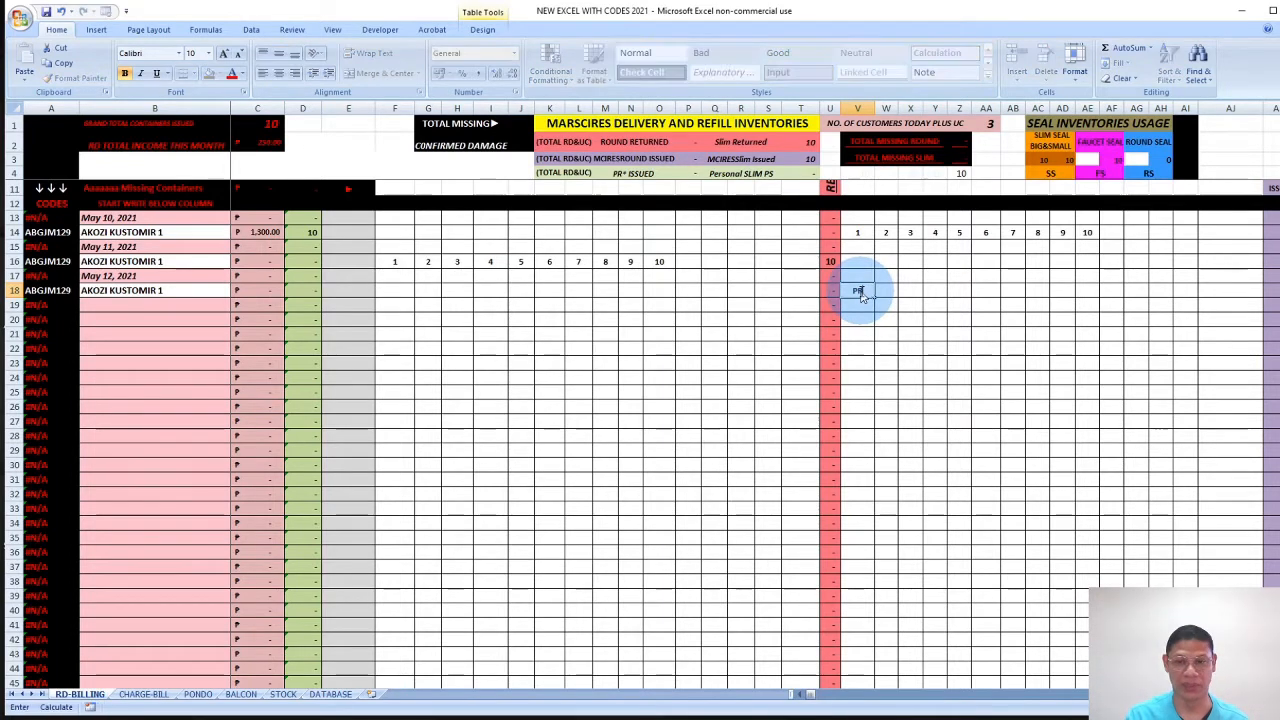
text(R)
key(Tab)
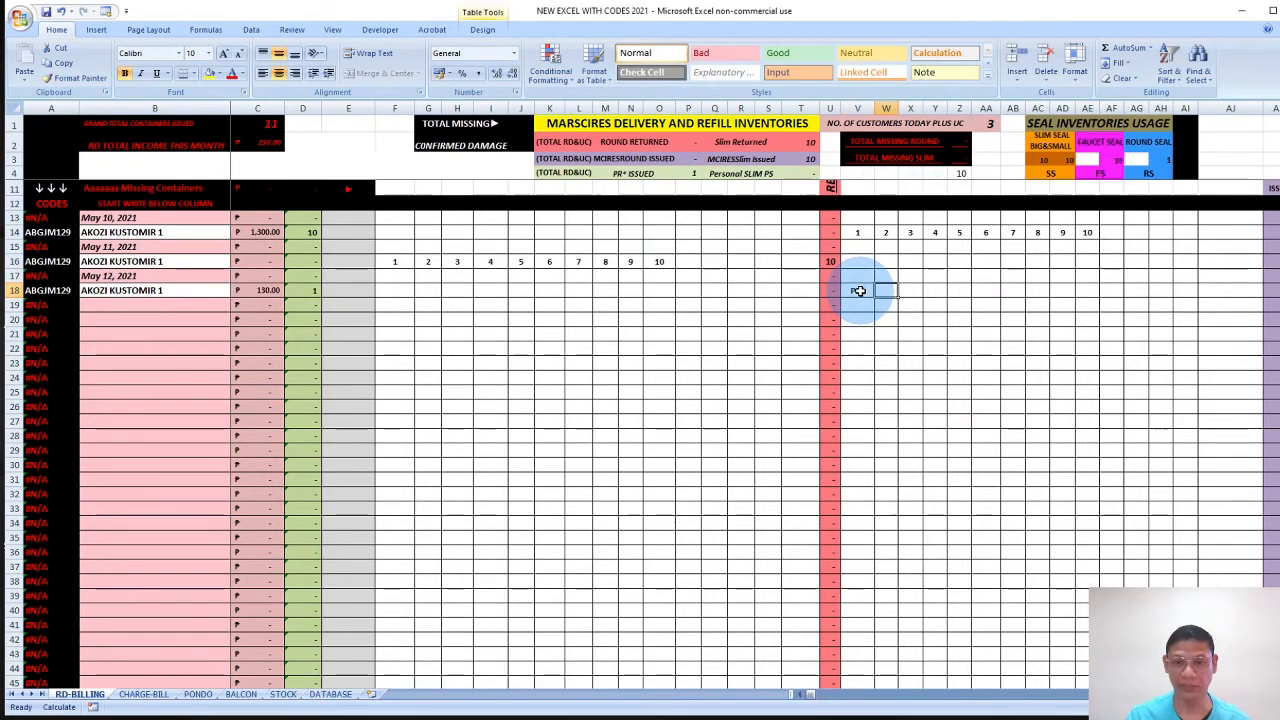
click(852, 290)
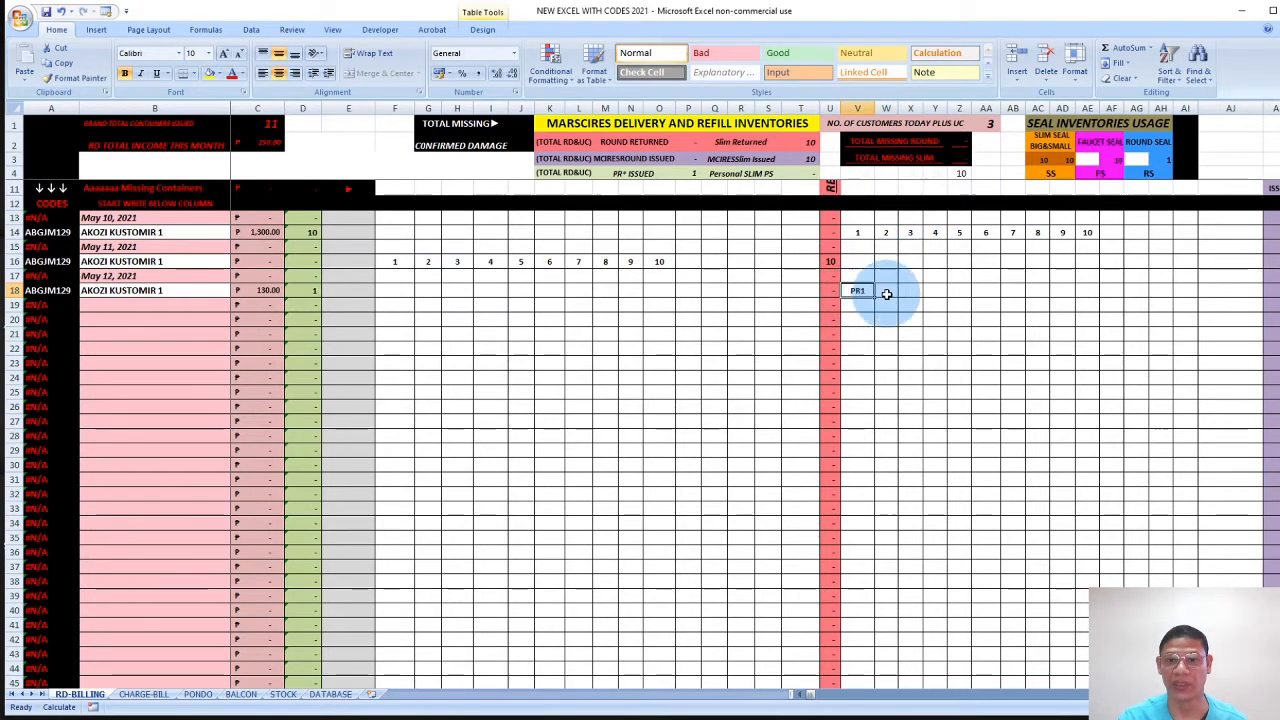
drag(873, 297, 962, 297)
Enter PS1 in AA18 of the May 12 row and extend the series through PS5 in AE18.
click(988, 292)
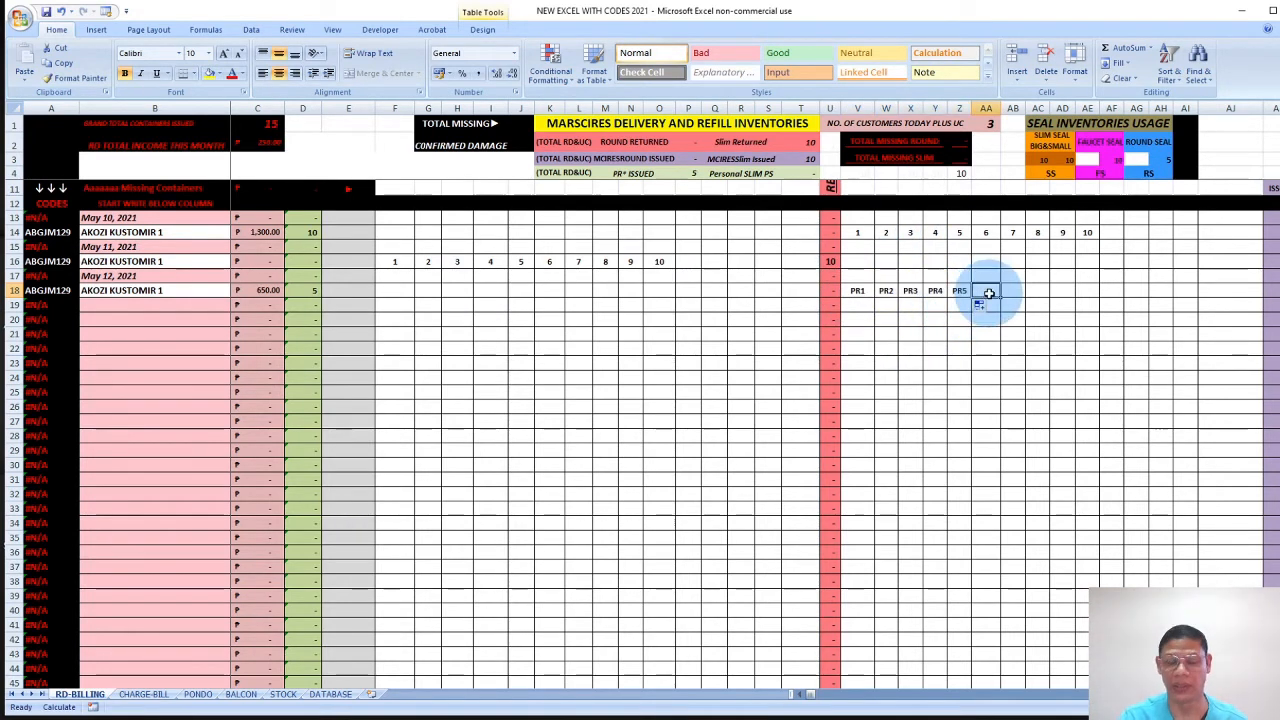
text(P)
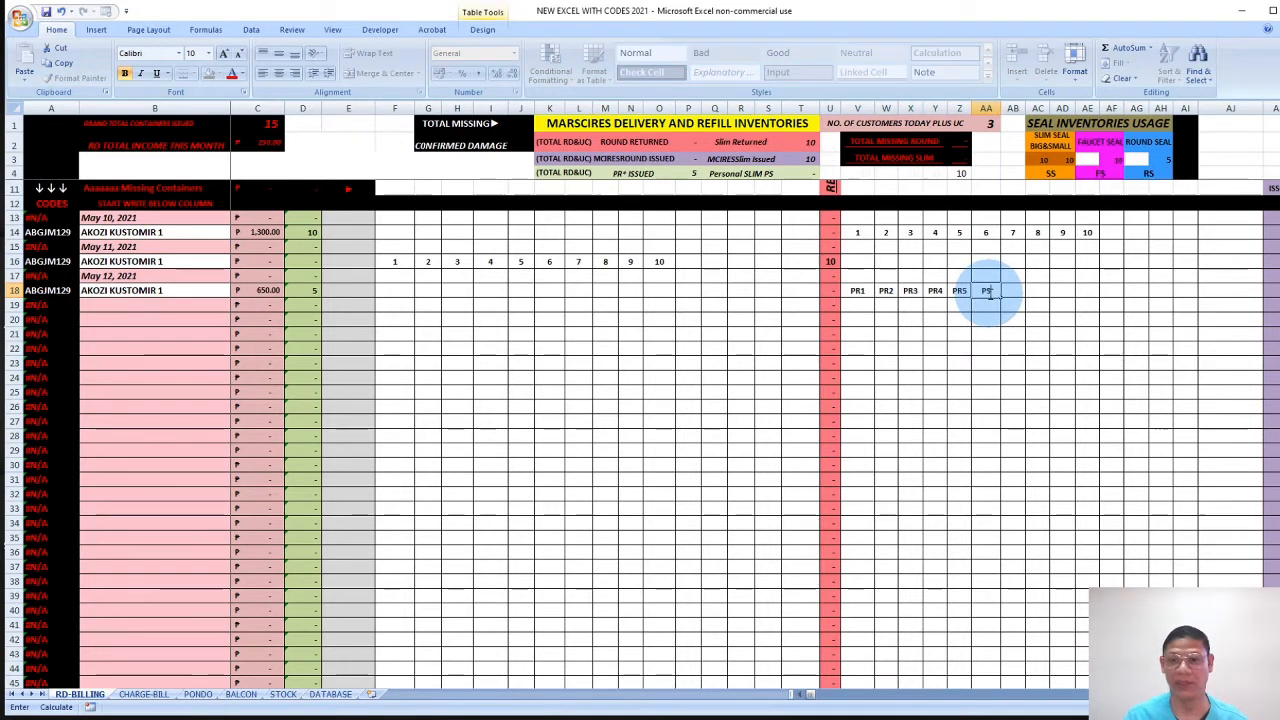
text(S1)
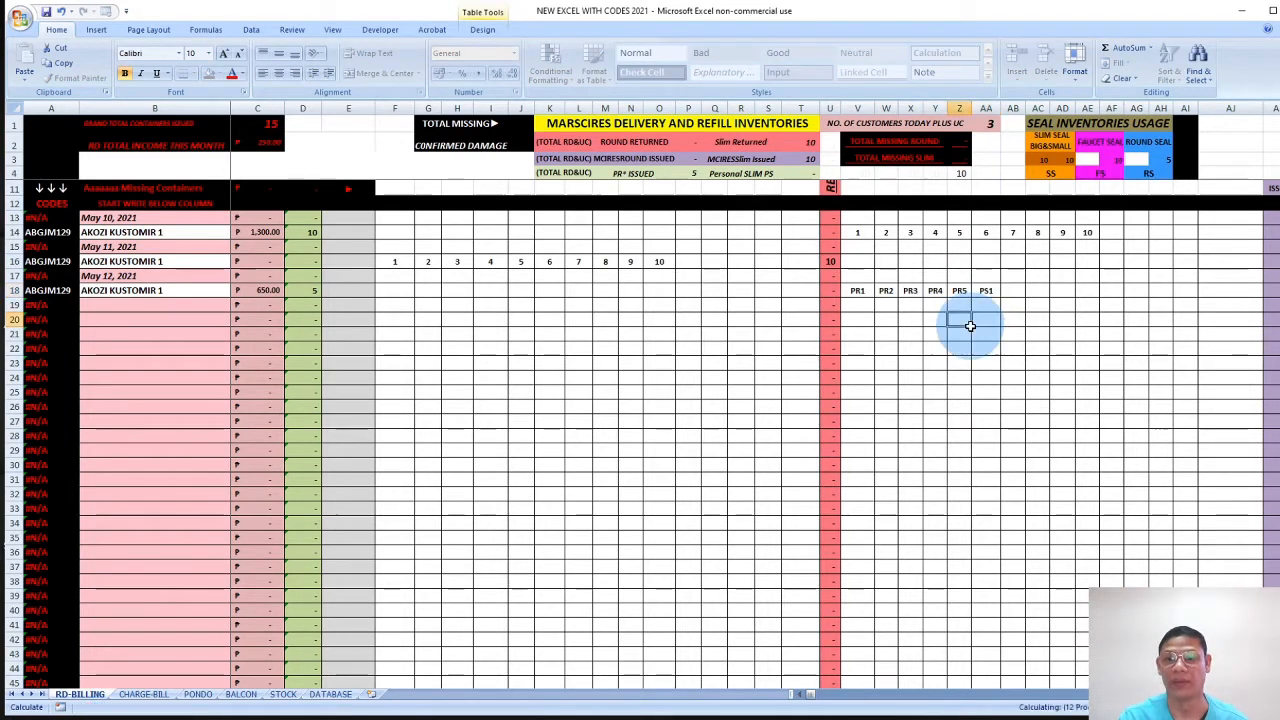
click(988, 293)
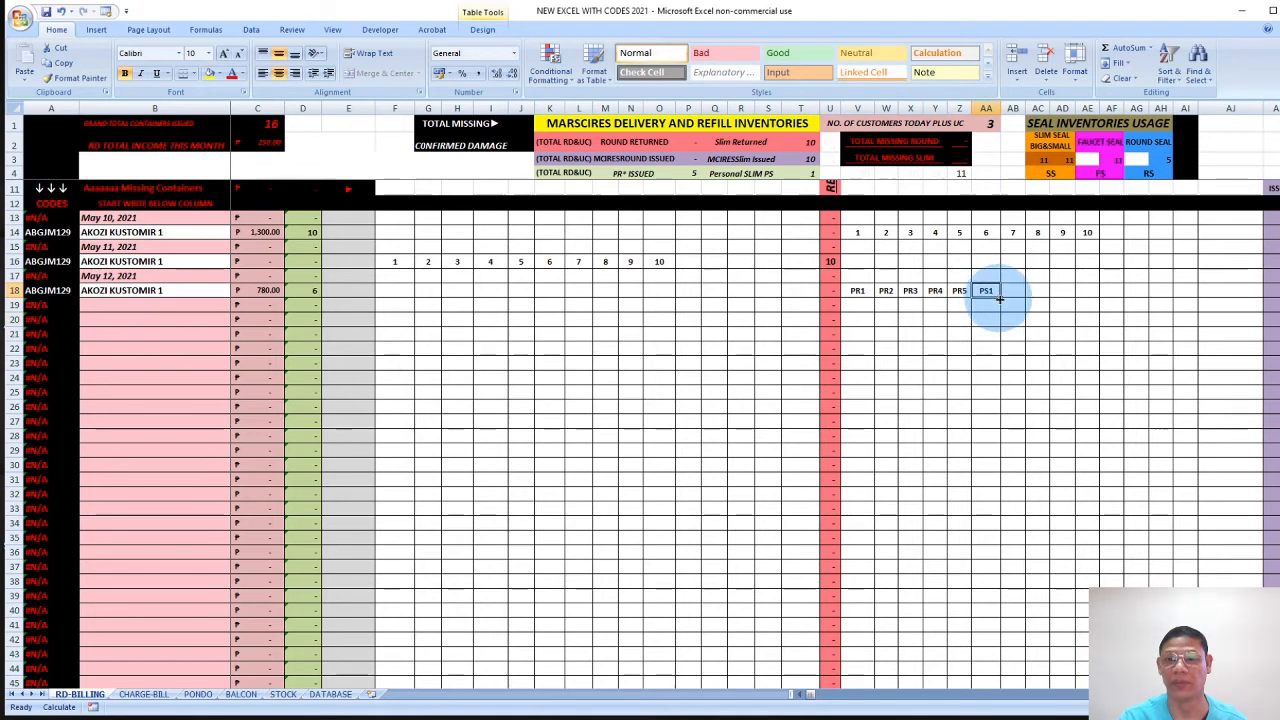
drag(1003, 297, 1083, 297)
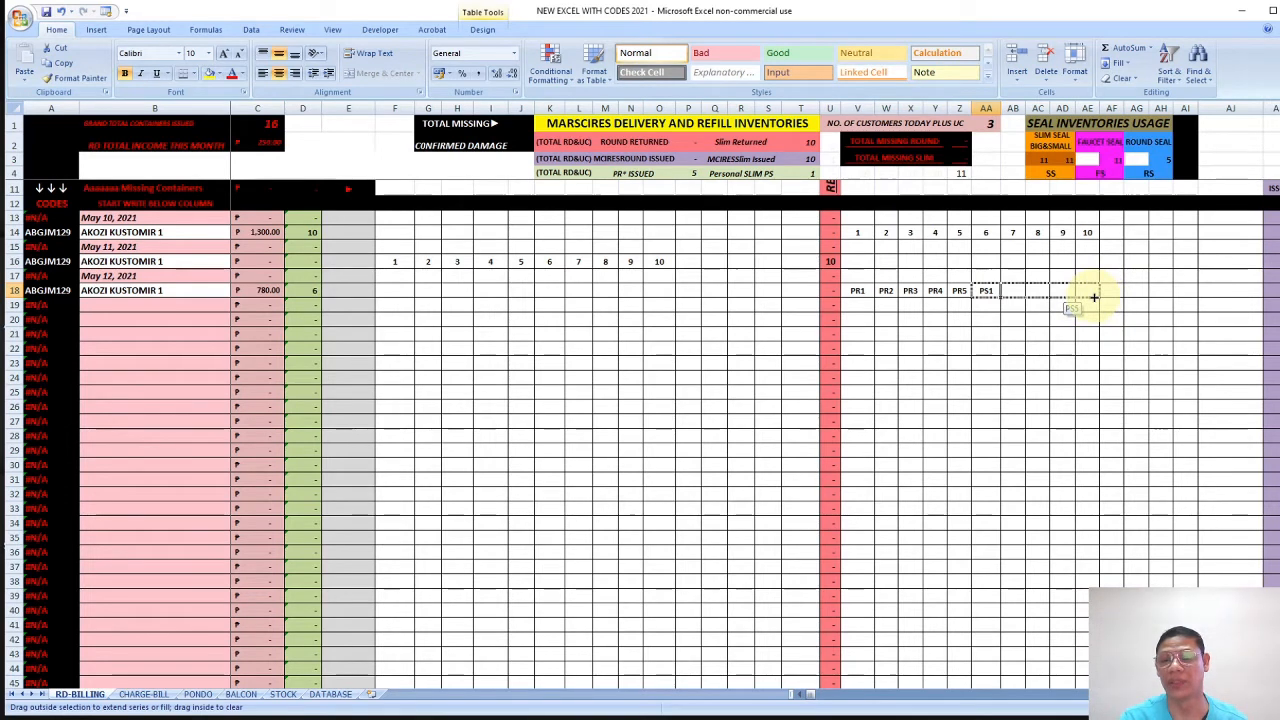
drag(1094, 297, 1094, 297)
drag(994, 371, 1012, 361)
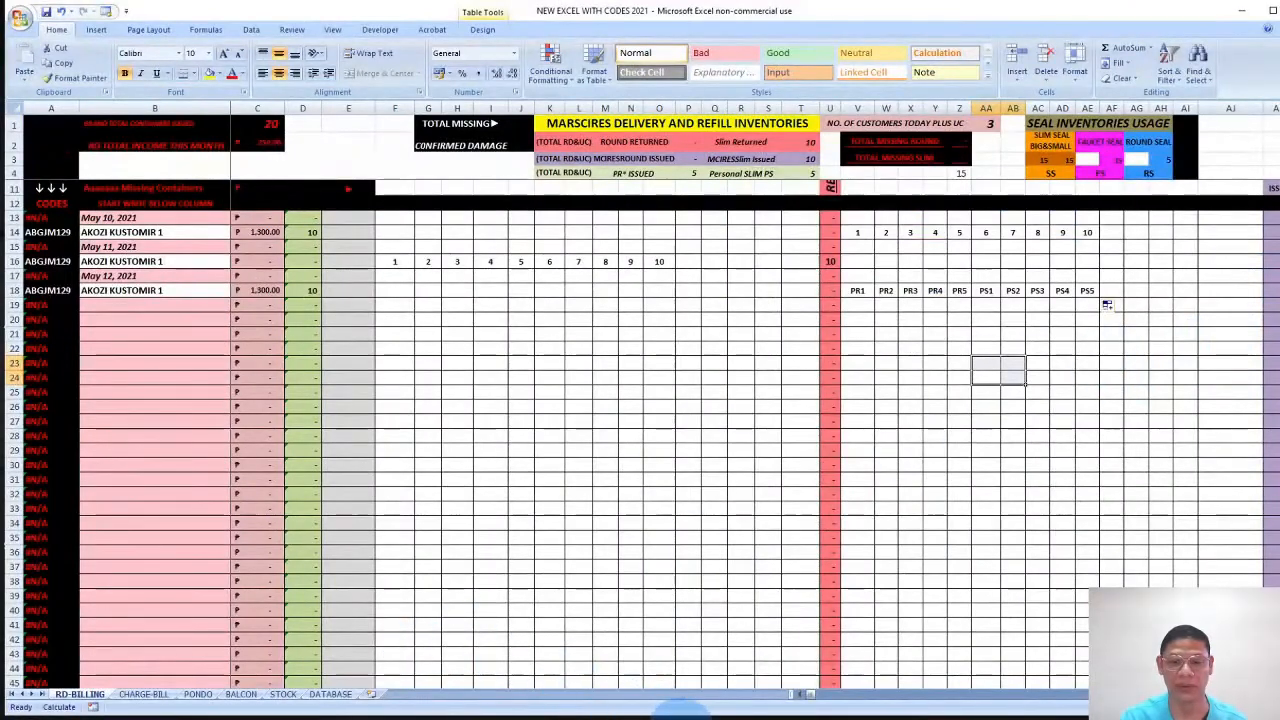
Compare the first customer's issue, return and personal counts in BALCON with the delivery and refill inventories in RD-BILLING.
click(241, 694)
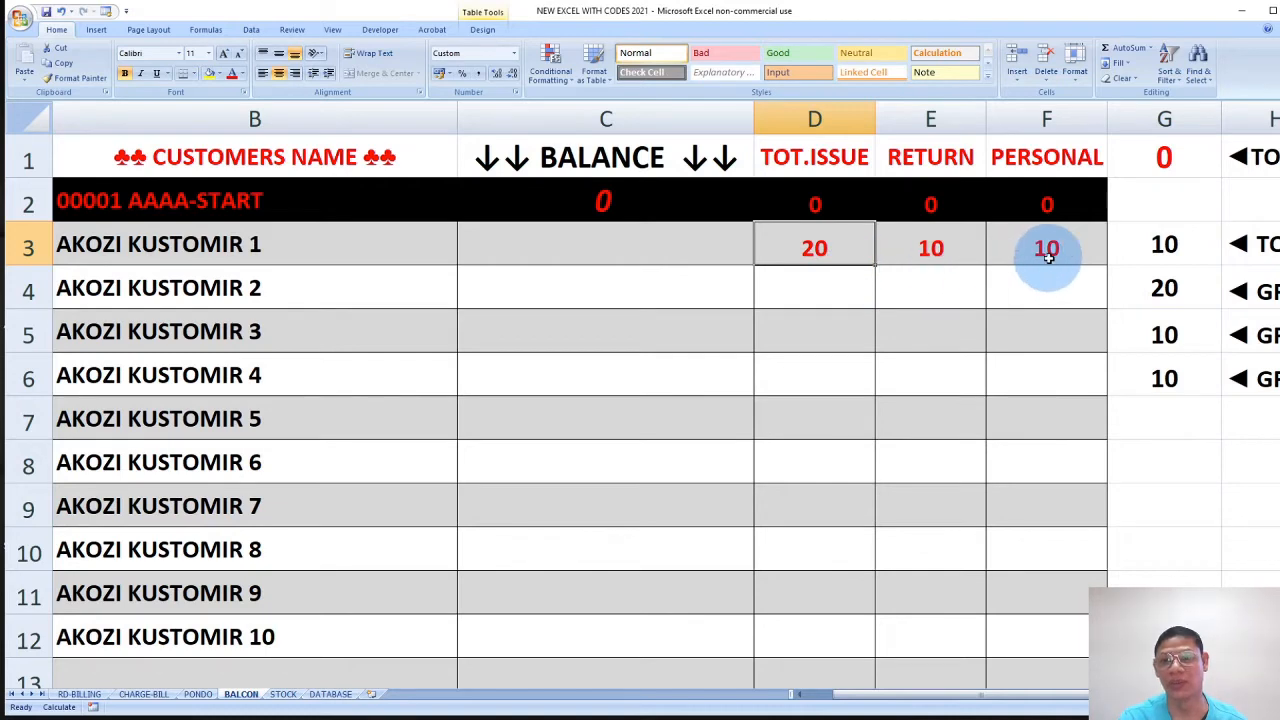
click(80, 694)
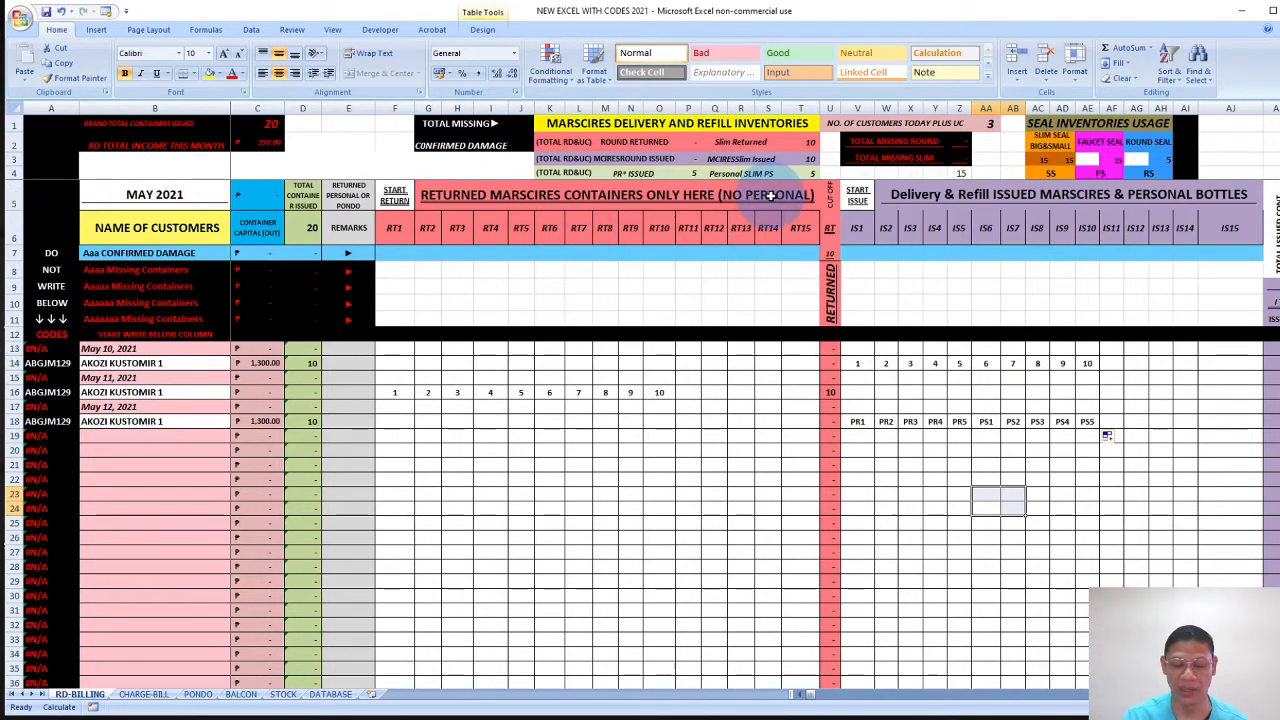
key(super)
key(super+plus)
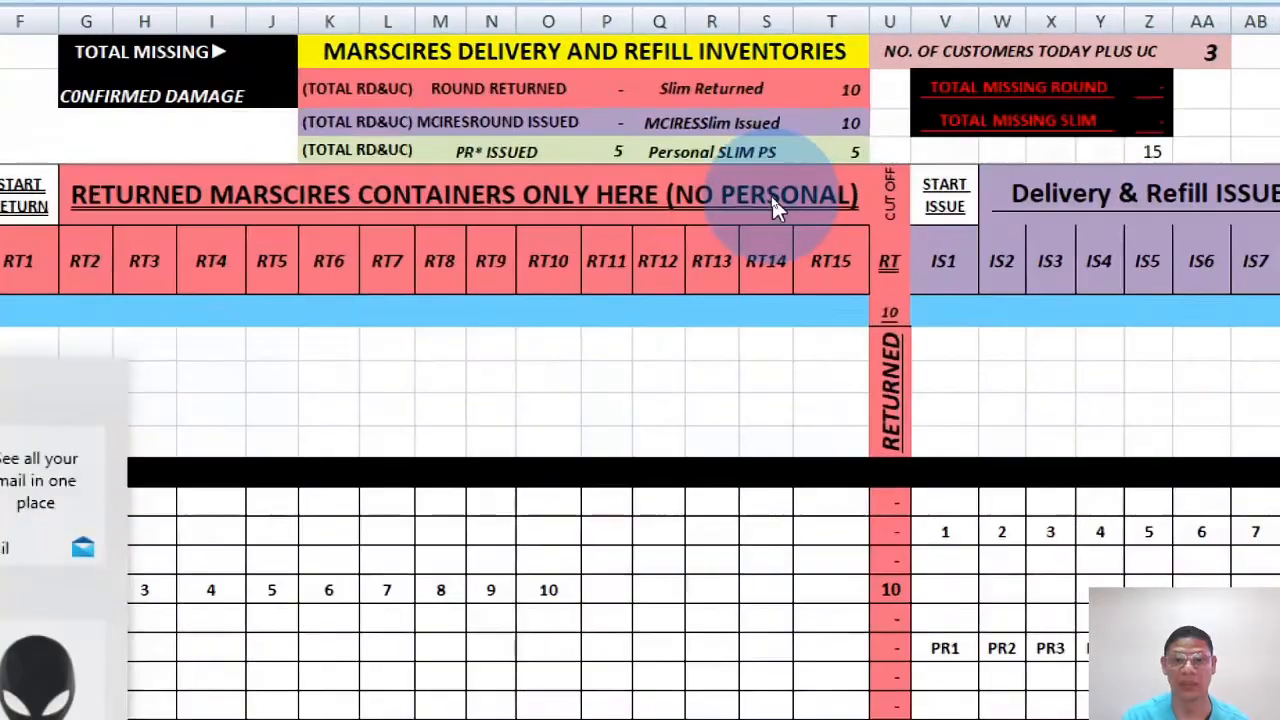
key(super+plus)
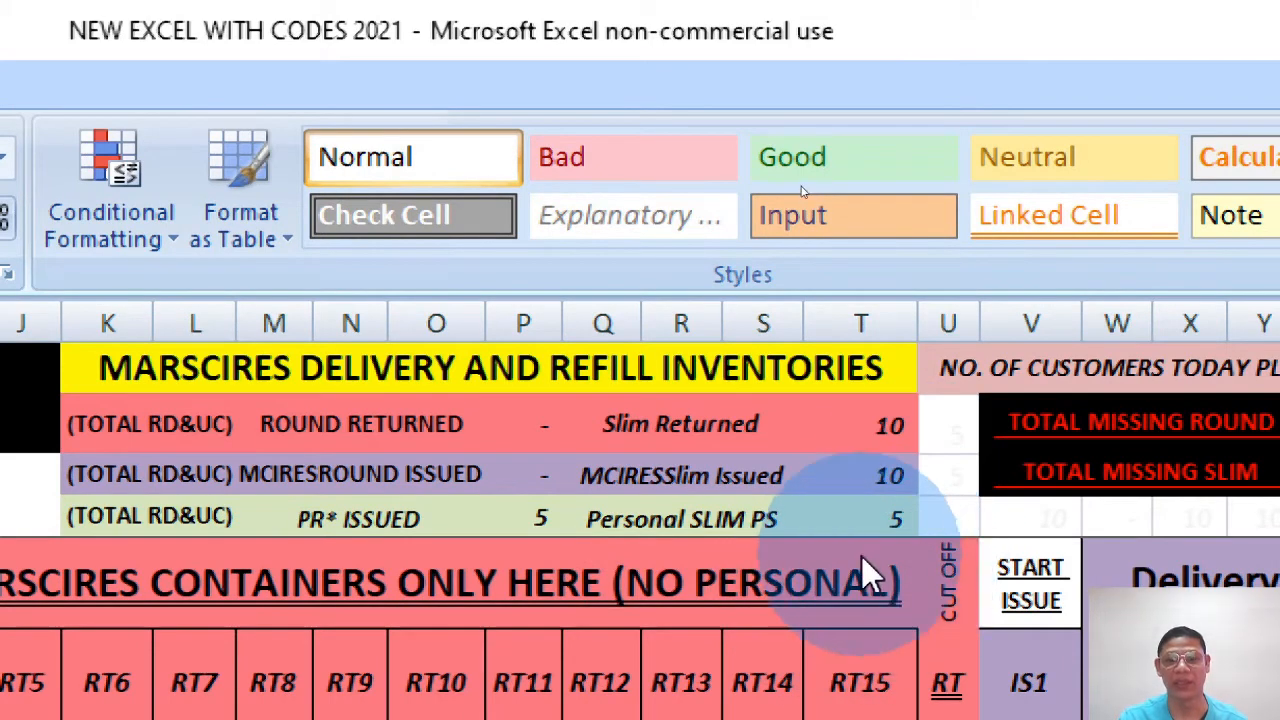
scroll(861, 559, down, 5)
scroll(862, 561, up, 5)
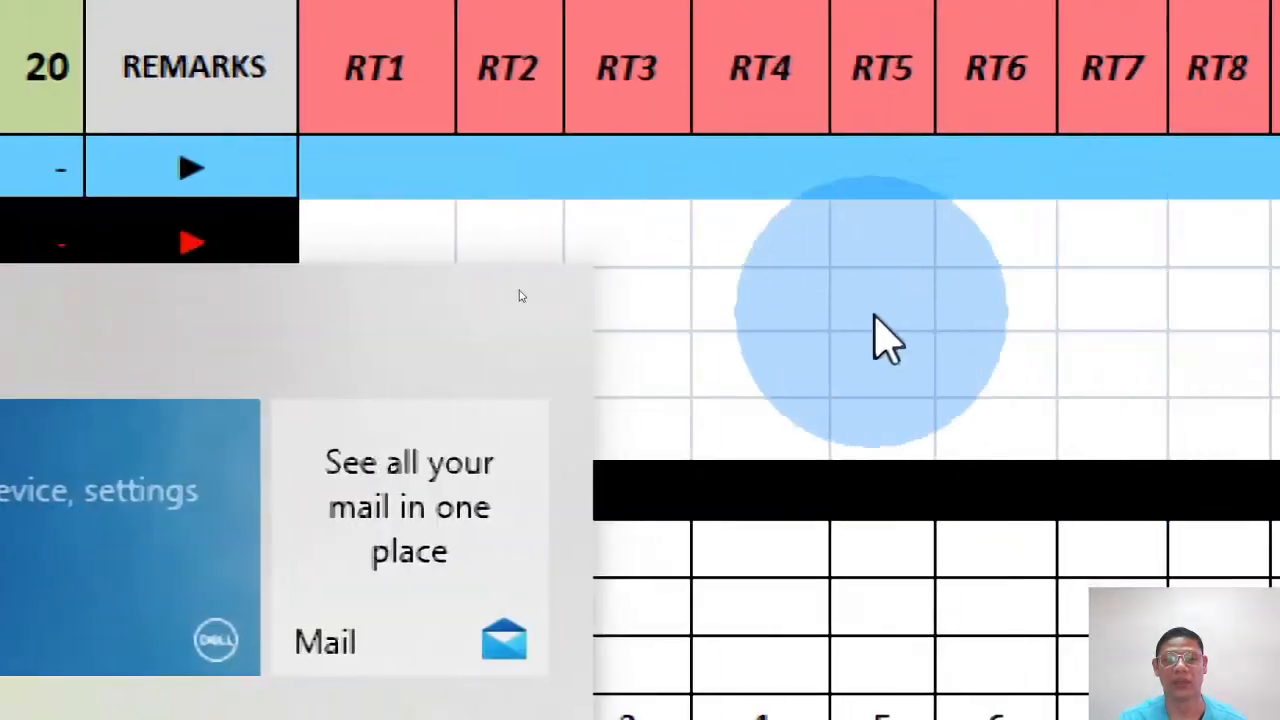
click(817, 357)
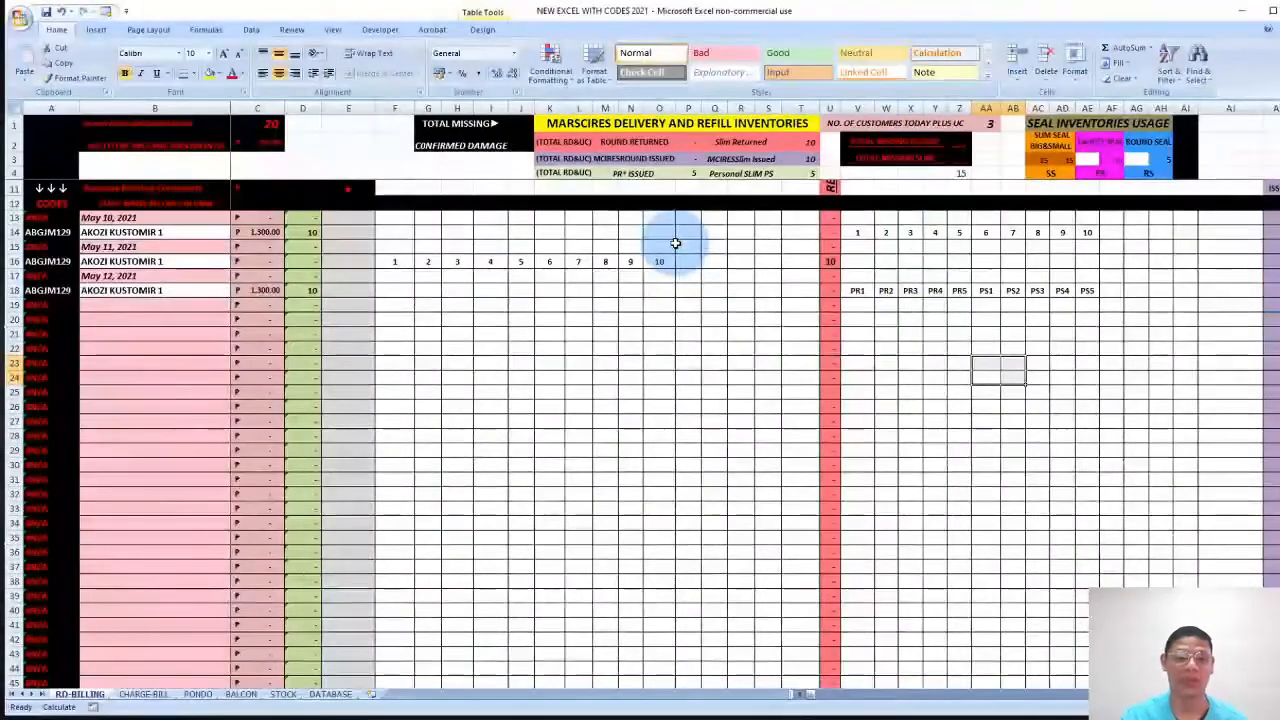
click(241, 695)
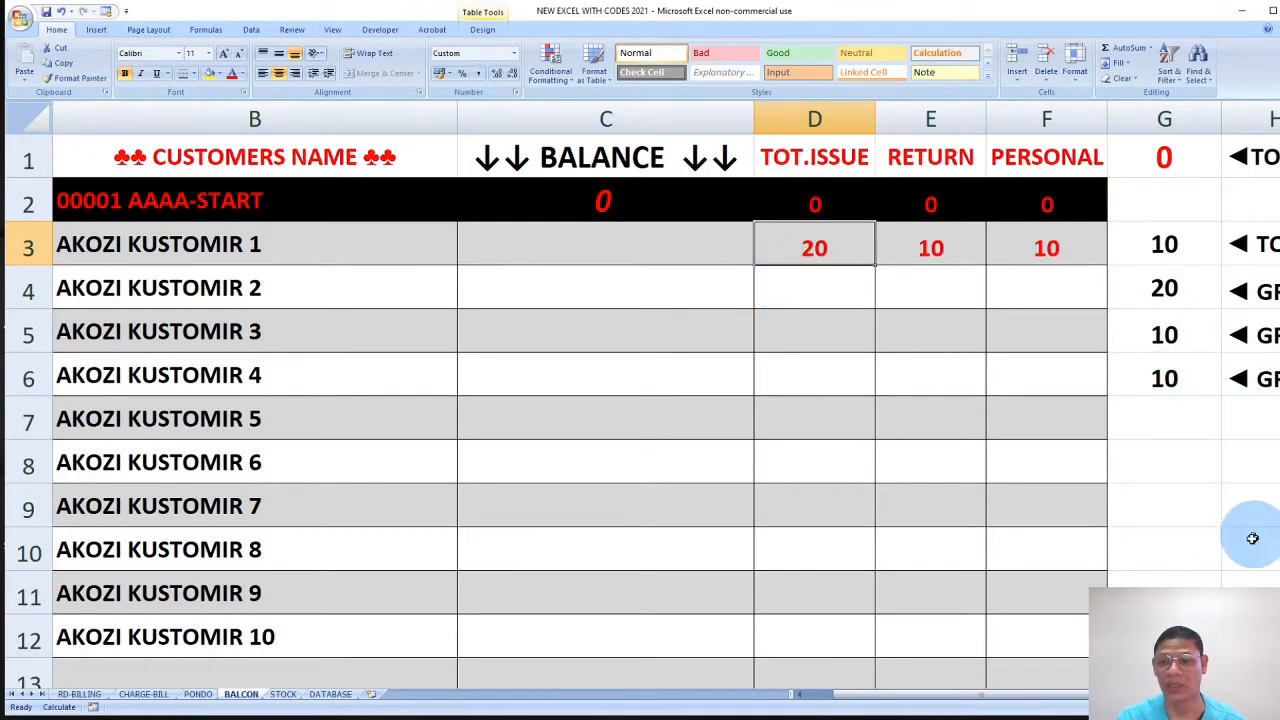
Review the container grand totals beside the BALCON table and the delivery and refill inventories in RD-BILLING.
drag(1080, 695, 1162, 695)
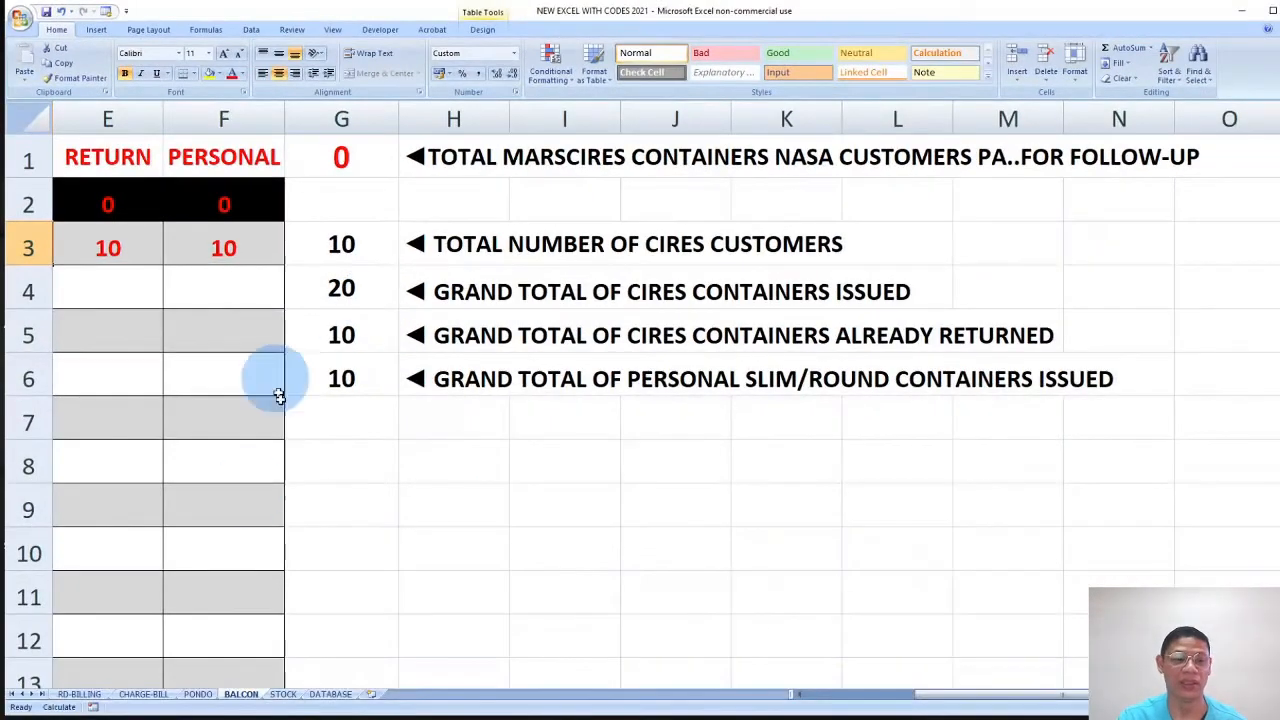
click(79, 693)
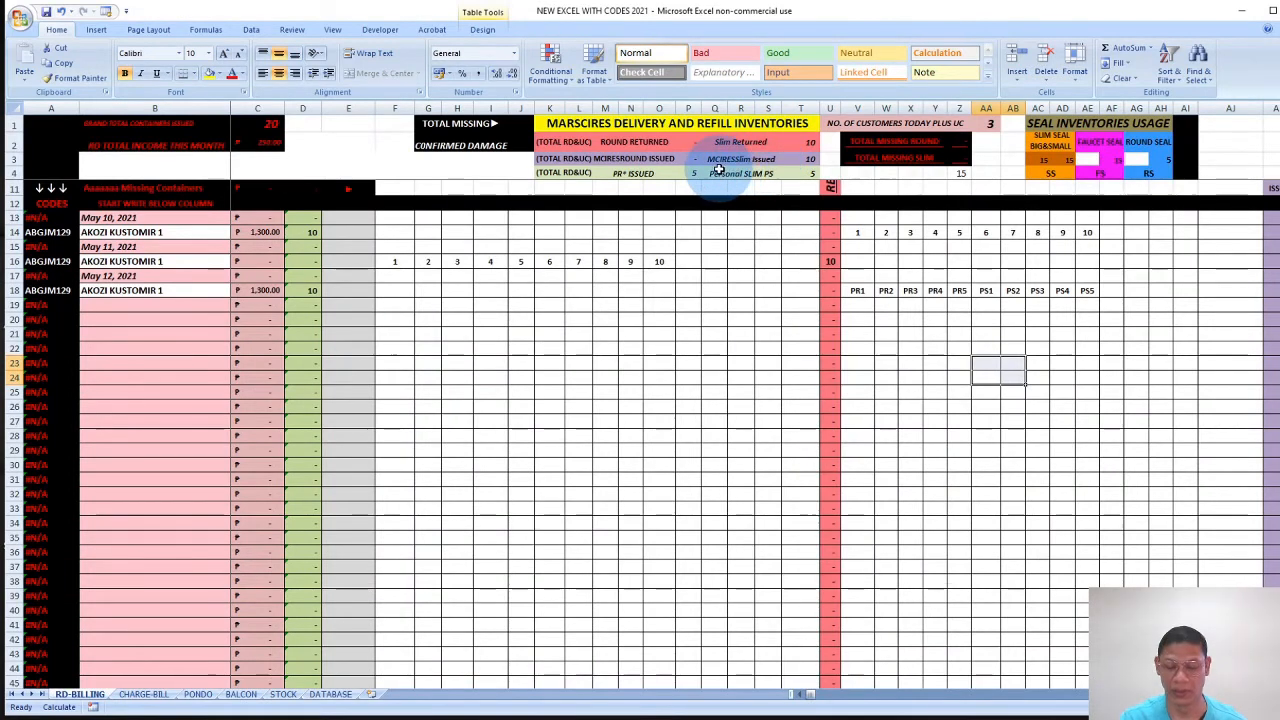
key(super)
text(===)
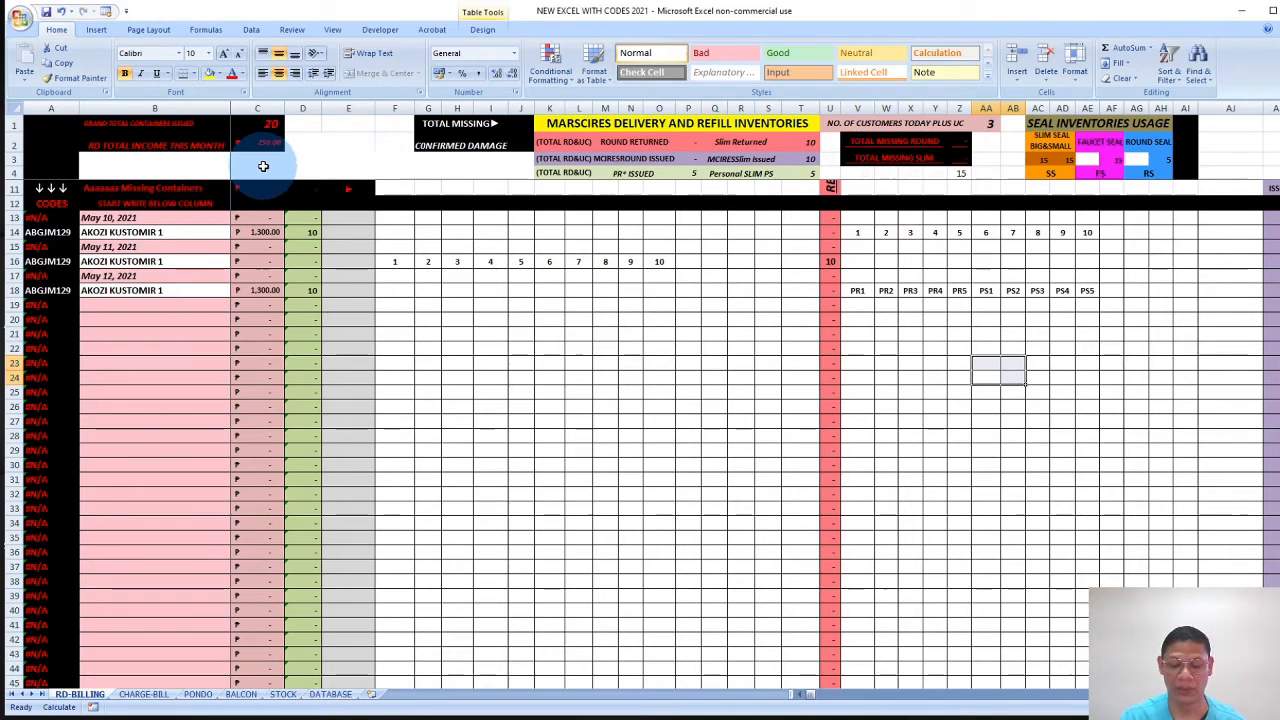
key(super)
text(=====)
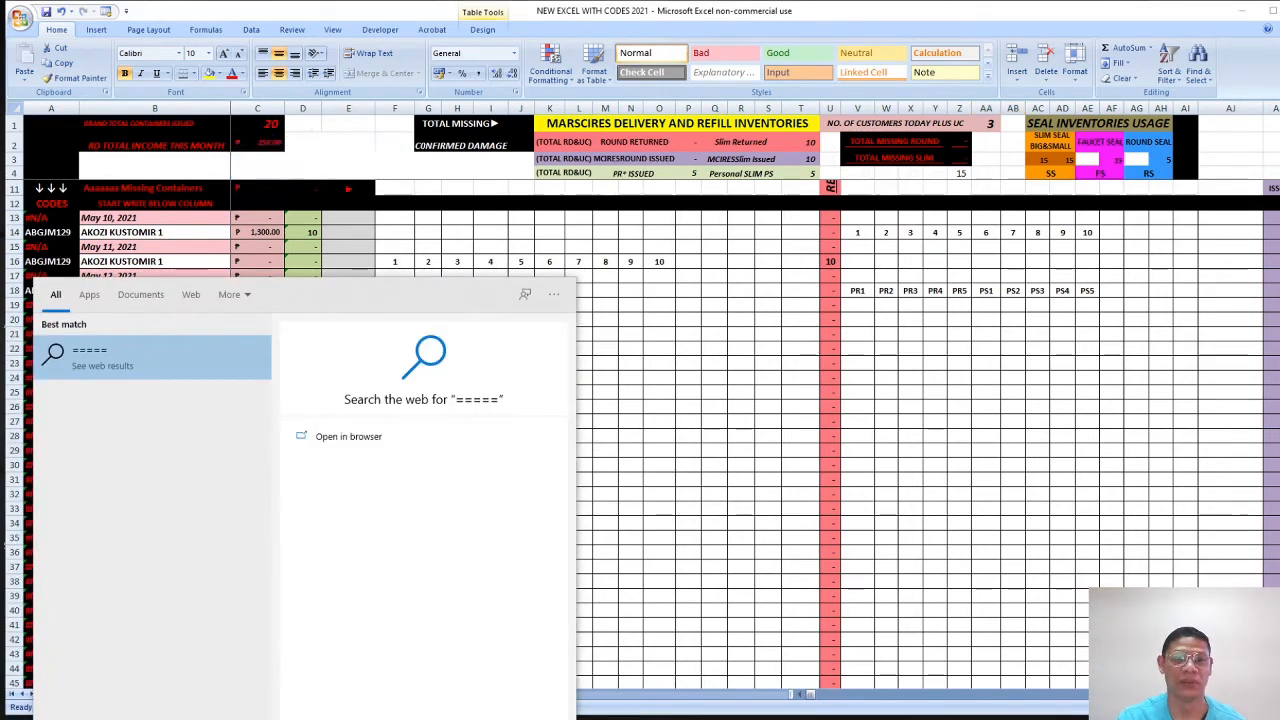
click(714, 323)
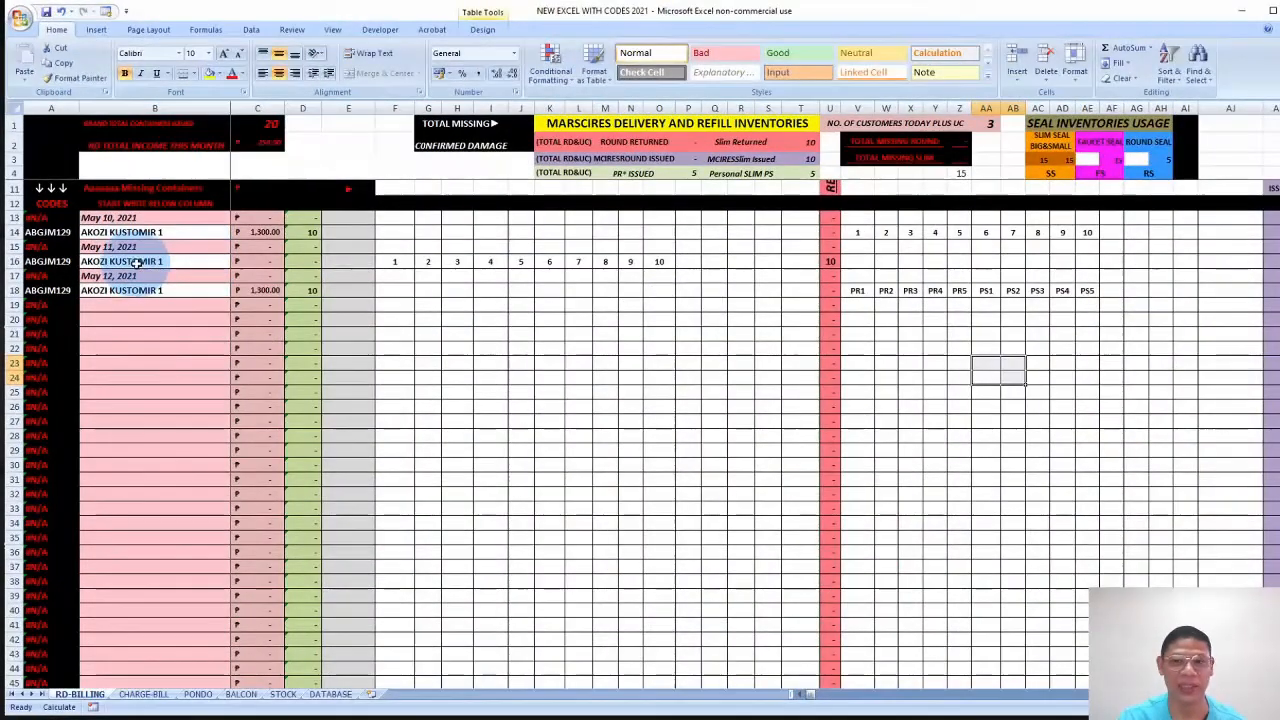
Extend the customer name series from B18 down through the tenth customer in B27.
click(174, 307)
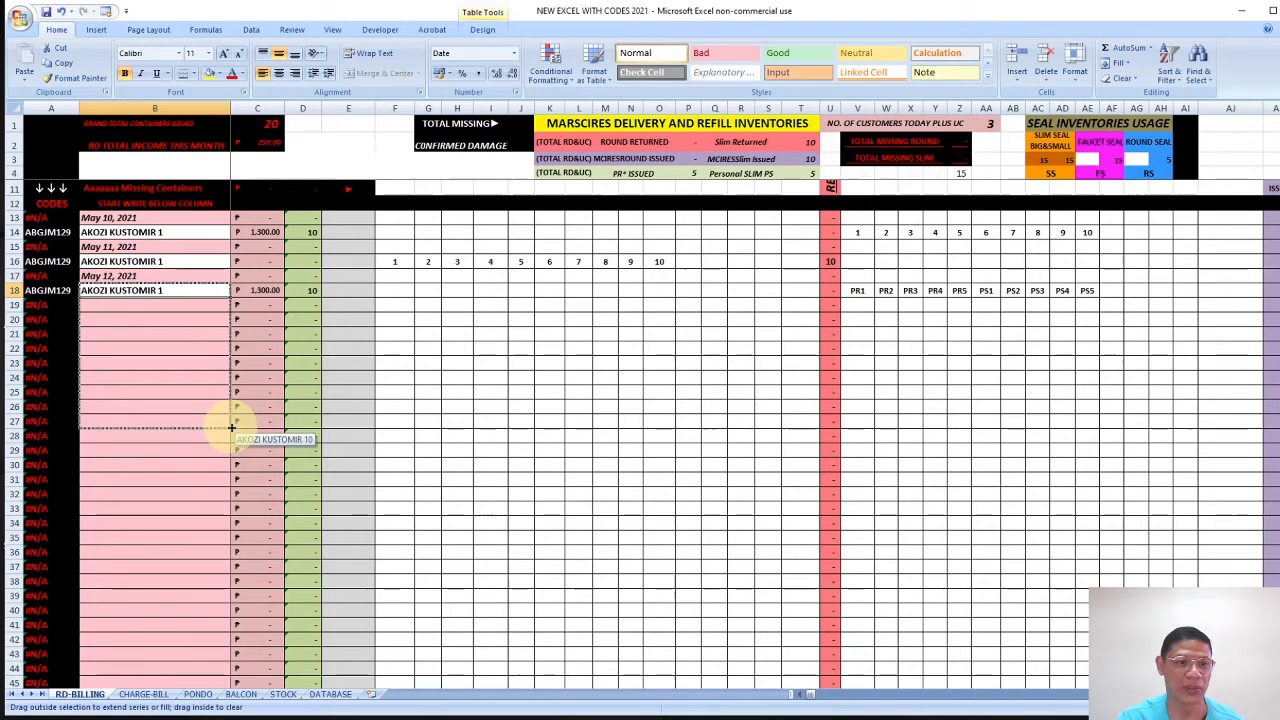
drag(231, 427, 235, 425)
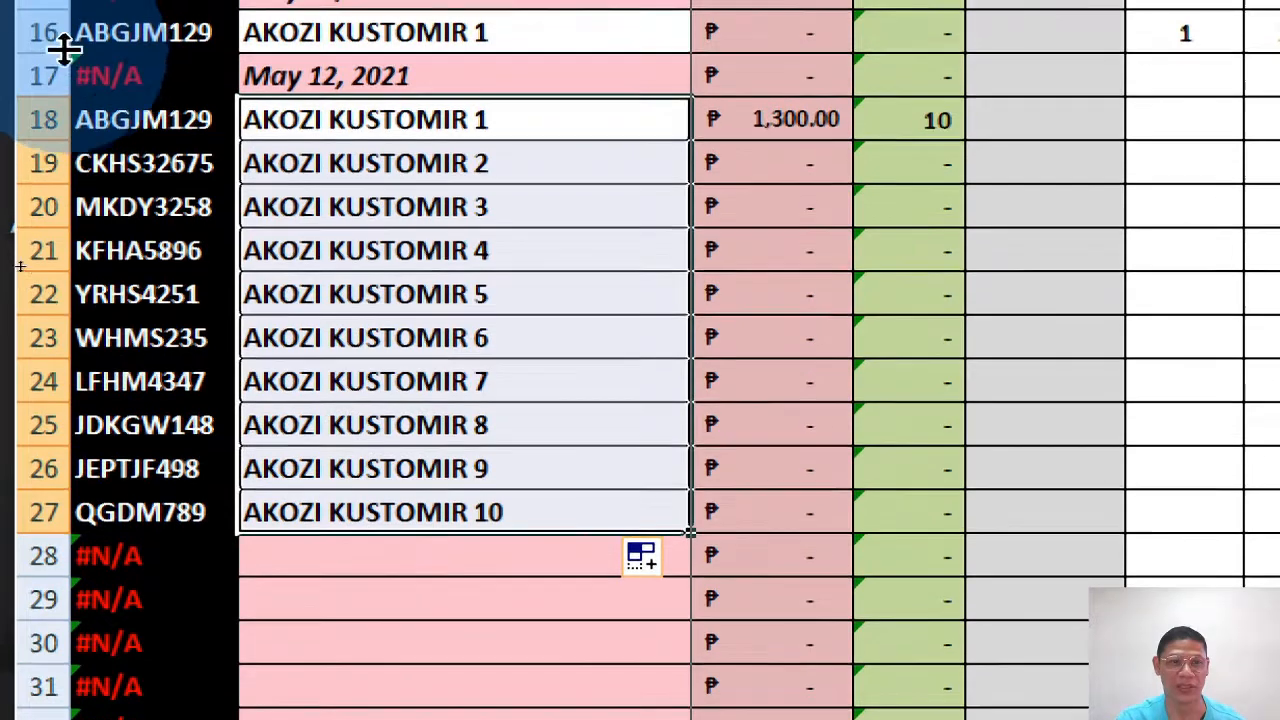
scroll(62, 48, up, 2)
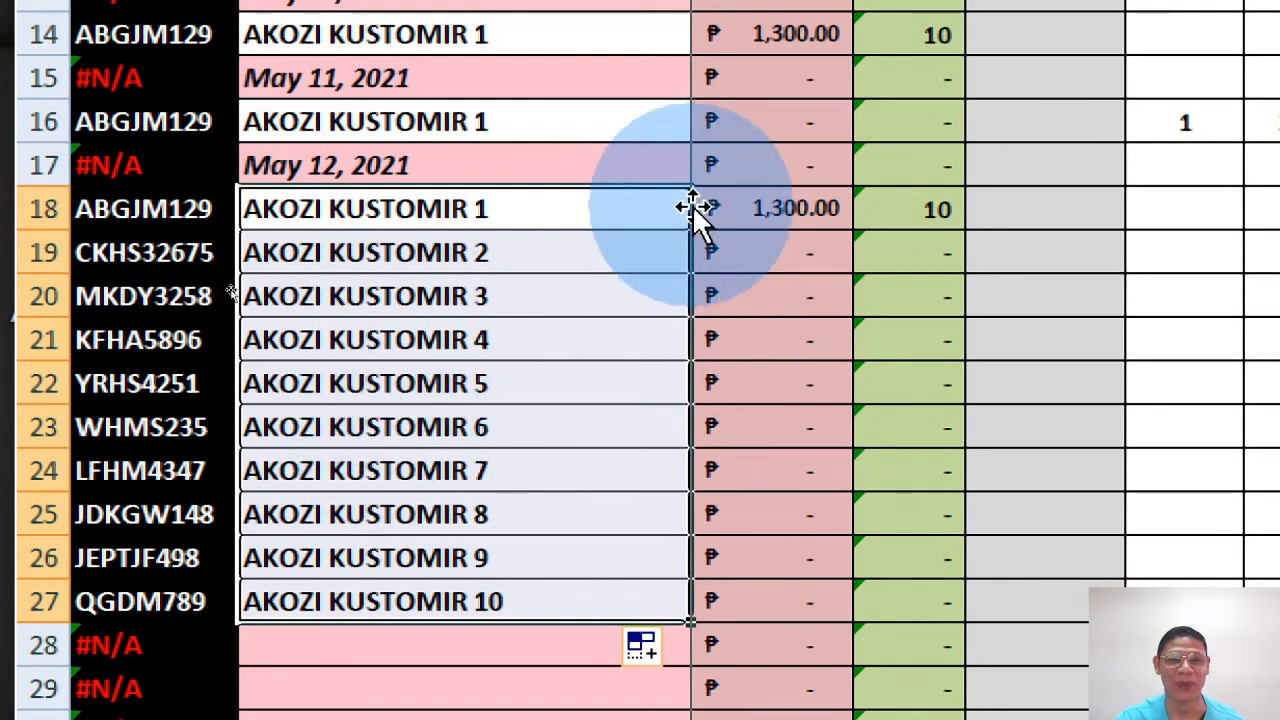
click(571, 412)
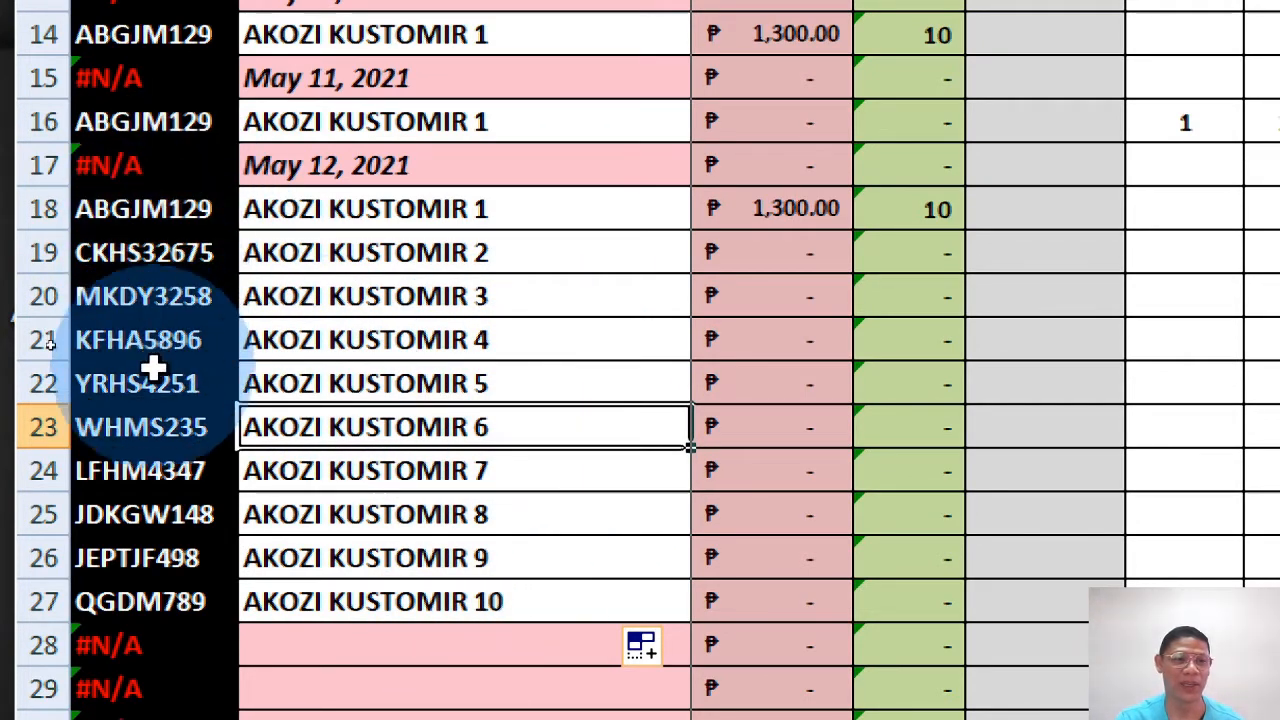
scroll(291, 580, down, 1)
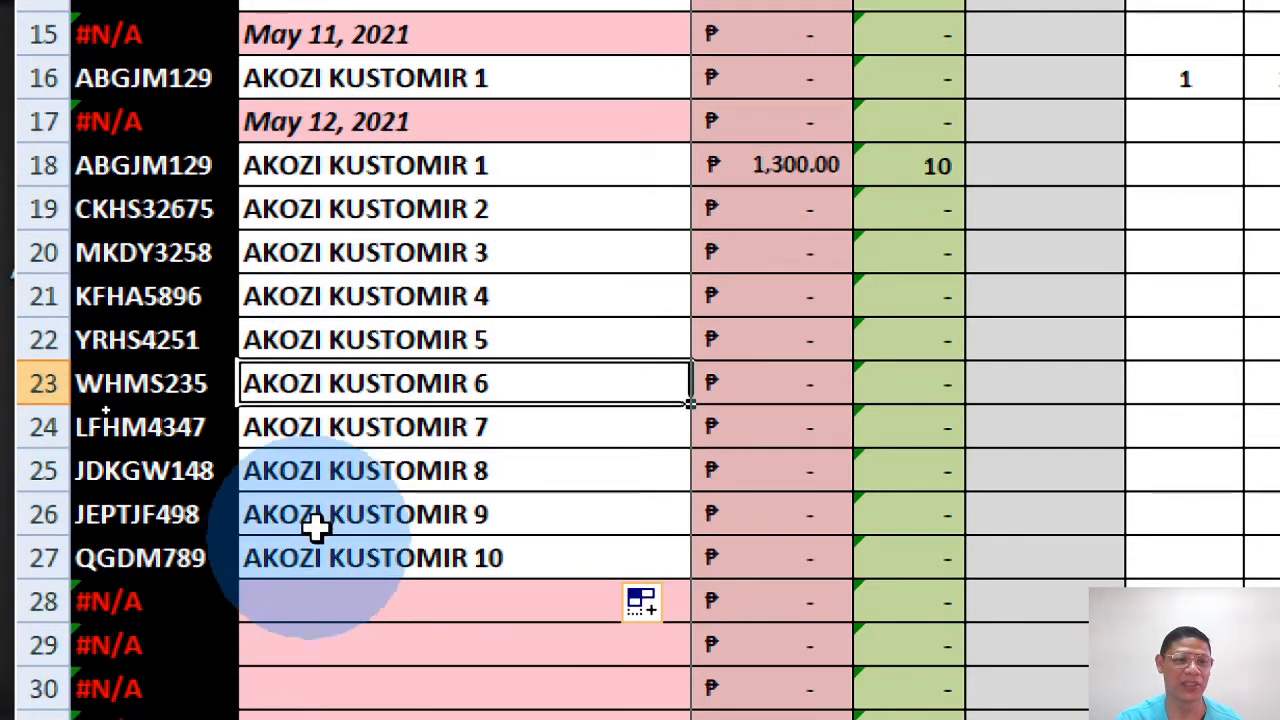
Clear the contents of the filled customer names in B19 through B27.
drag(523, 208, 514, 551)
right_click(508, 432)
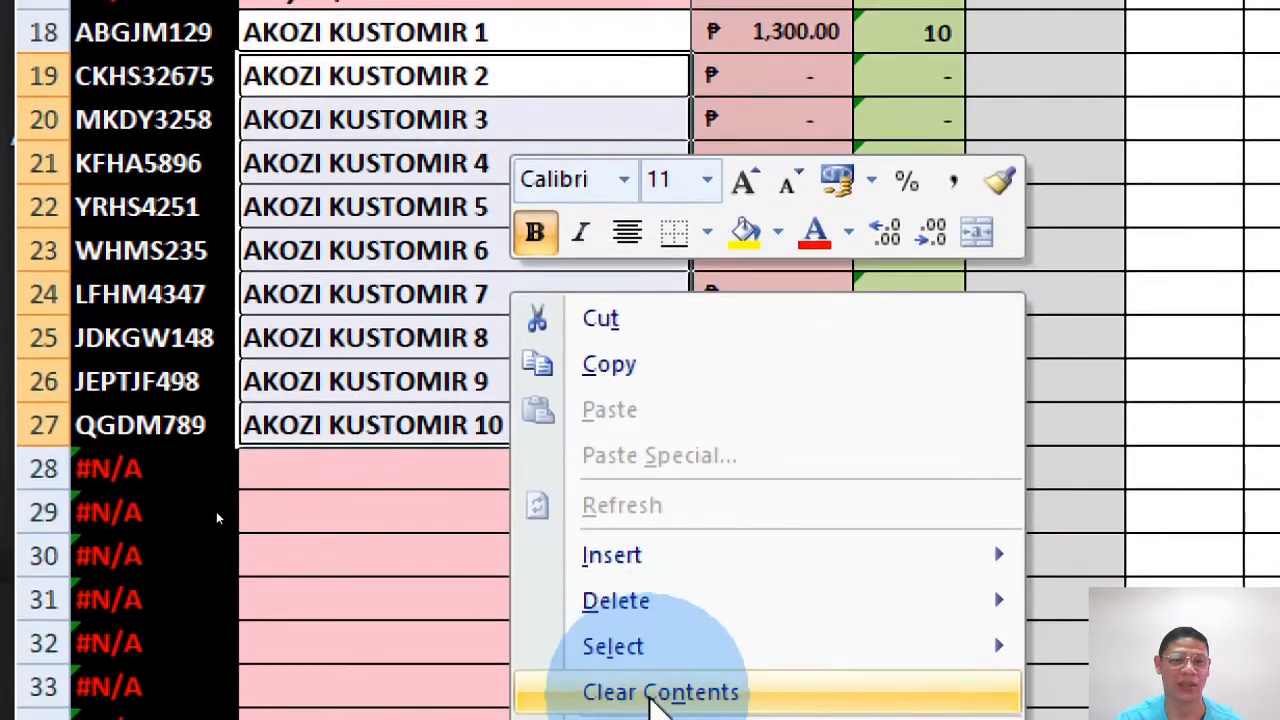
click(650, 692)
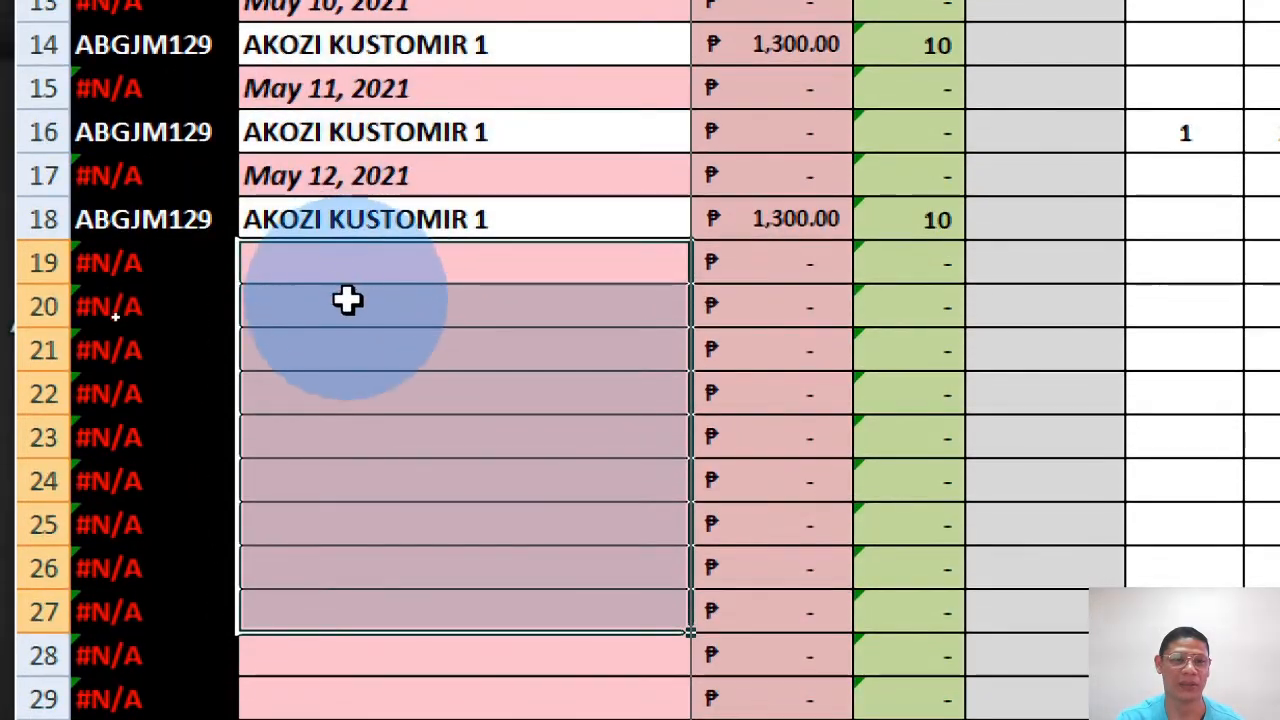
click(398, 263)
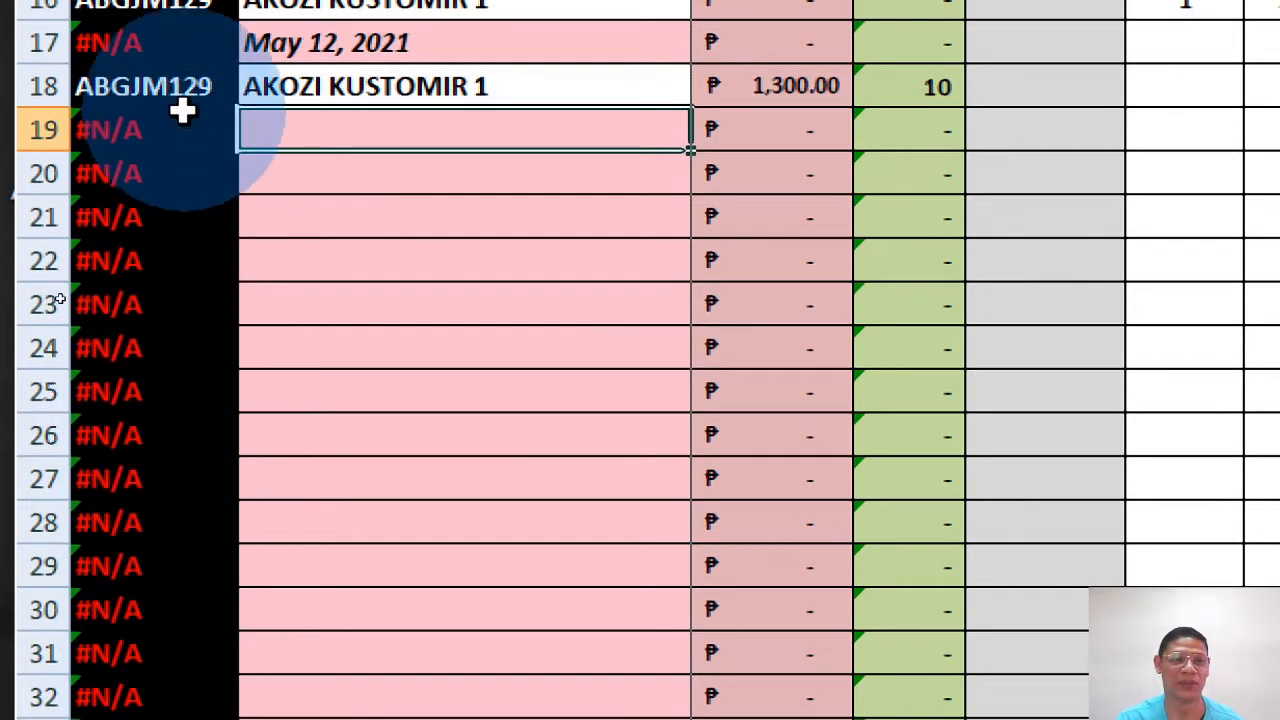
Refill the customer names from B18 down so the May 12 list runs through the tenth customer in B27.
click(608, 84)
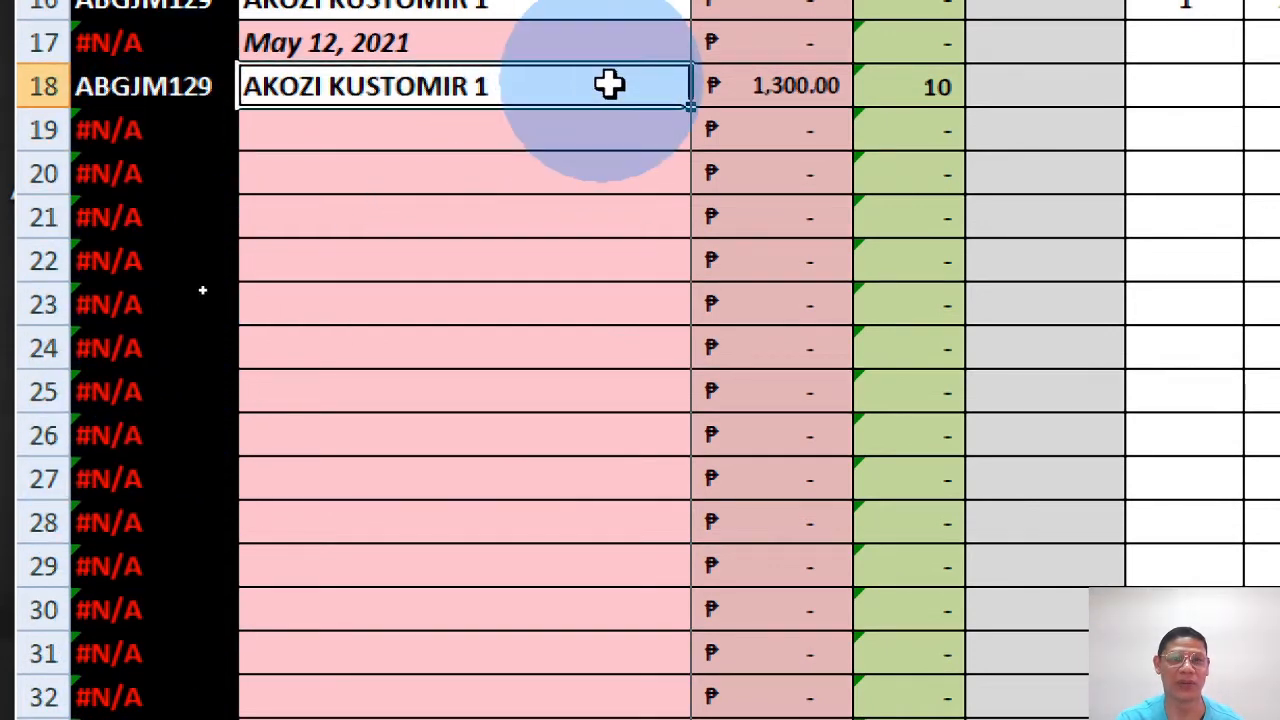
drag(690, 107, 679, 482)
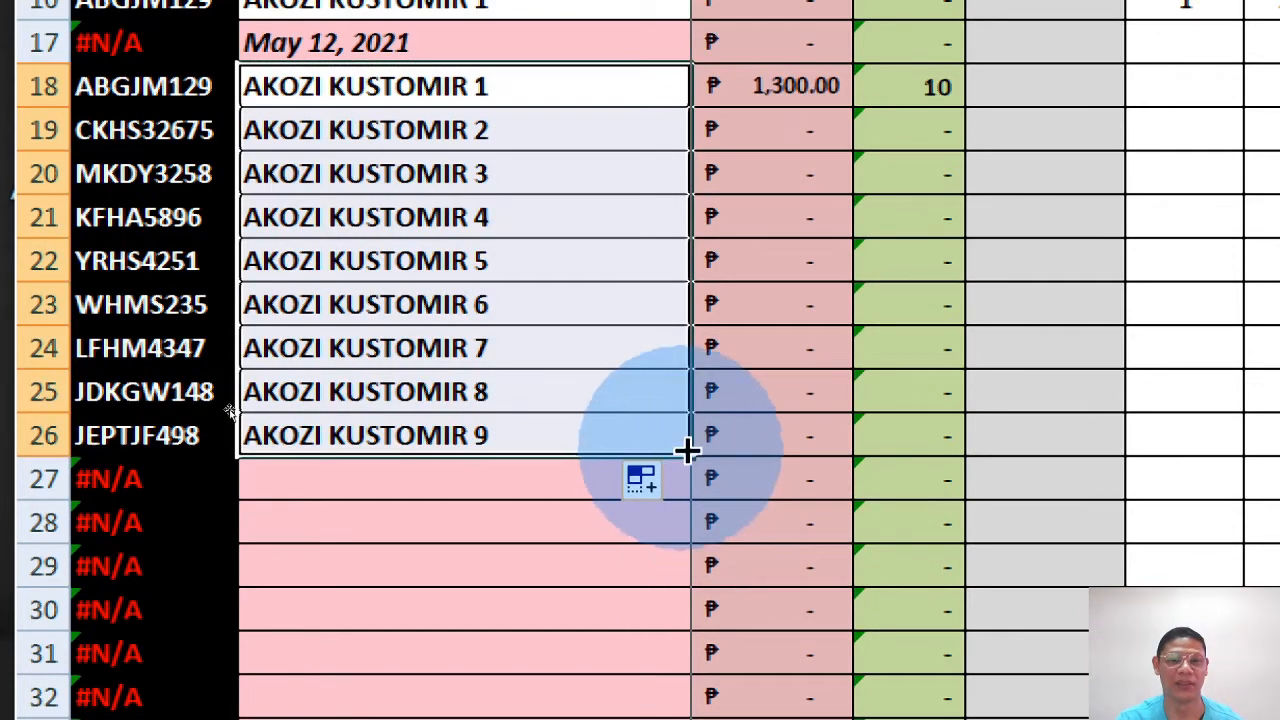
drag(693, 453, 686, 498)
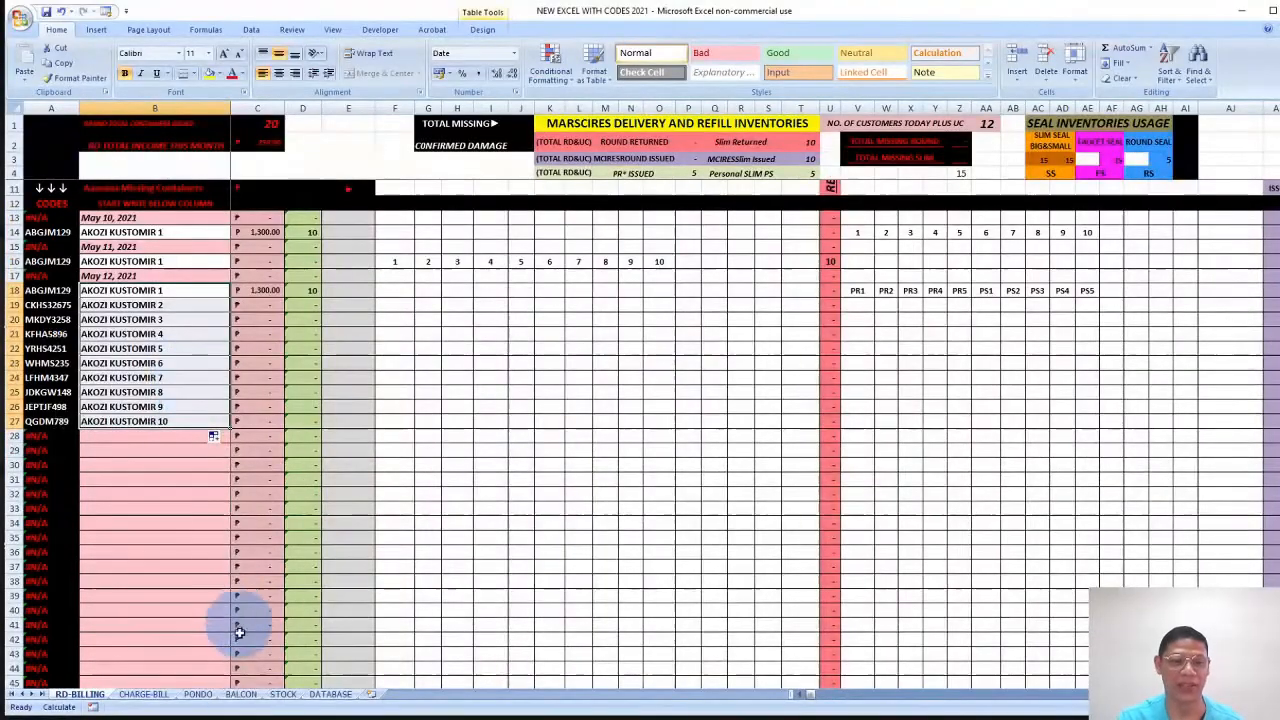
Compare the customer codes and names in BALCON with the May 12 customer list in RD-BILLING.
click(238, 696)
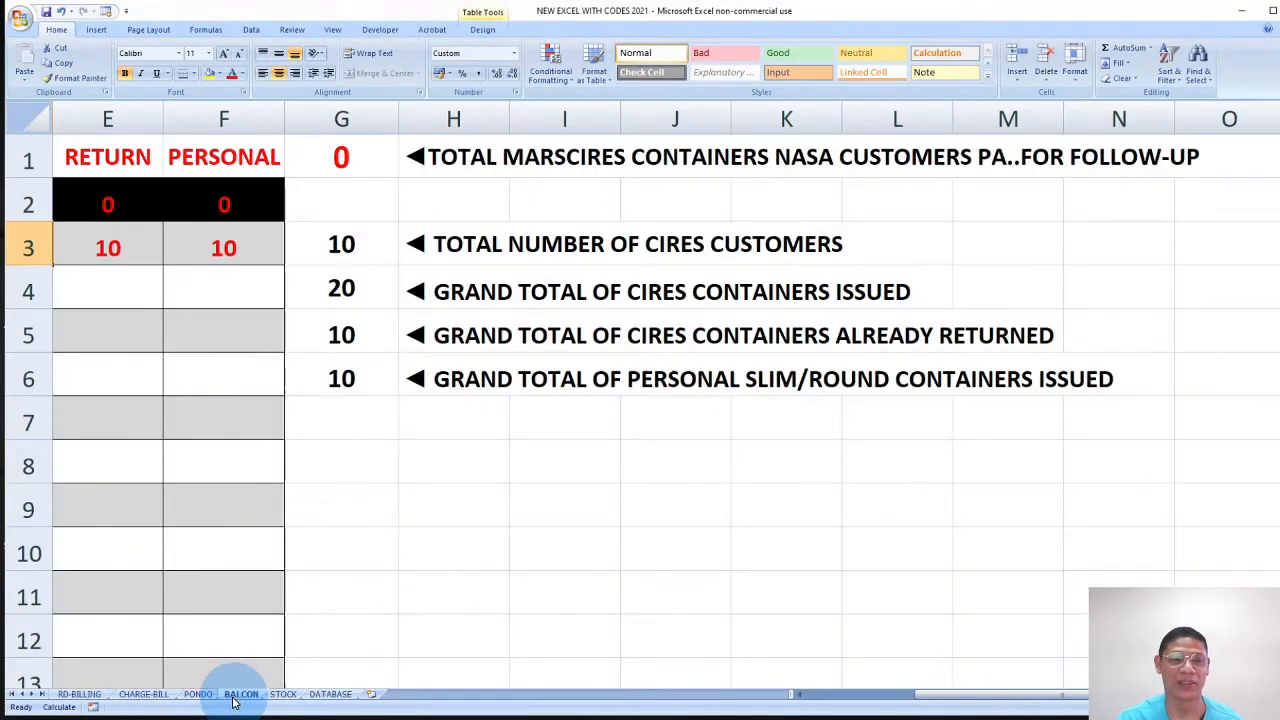
click(90, 697)
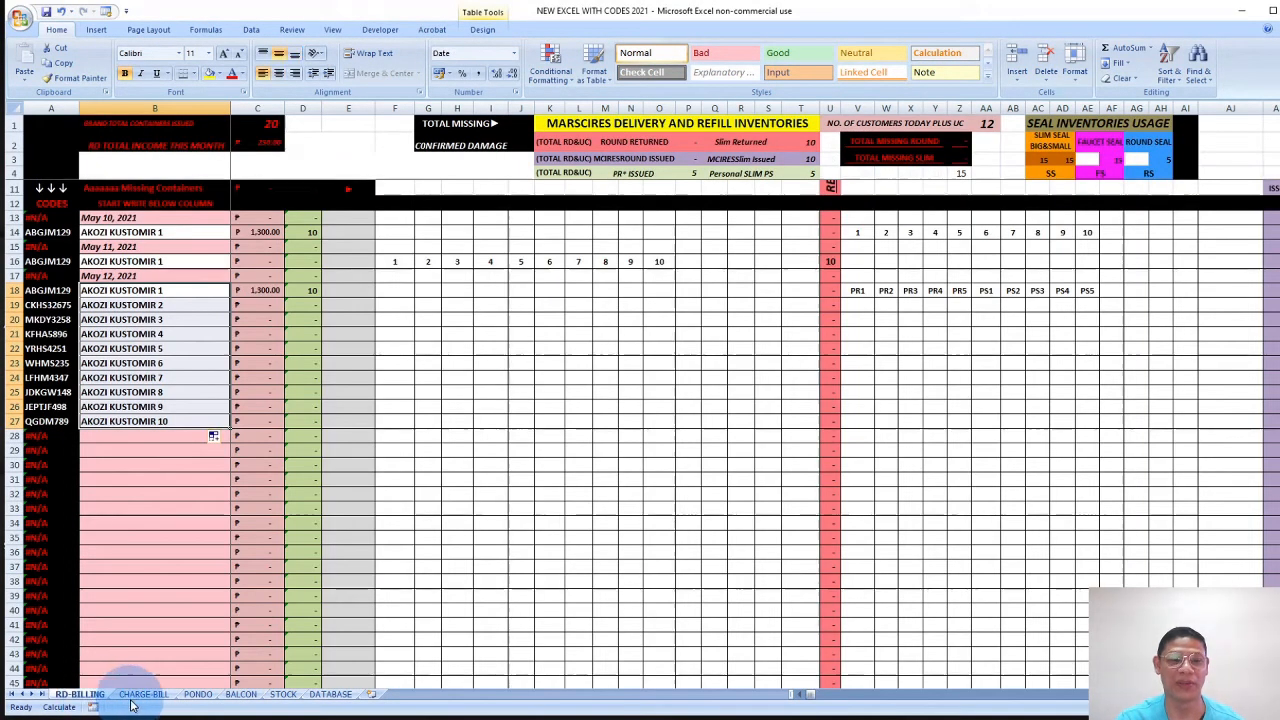
click(239, 696)
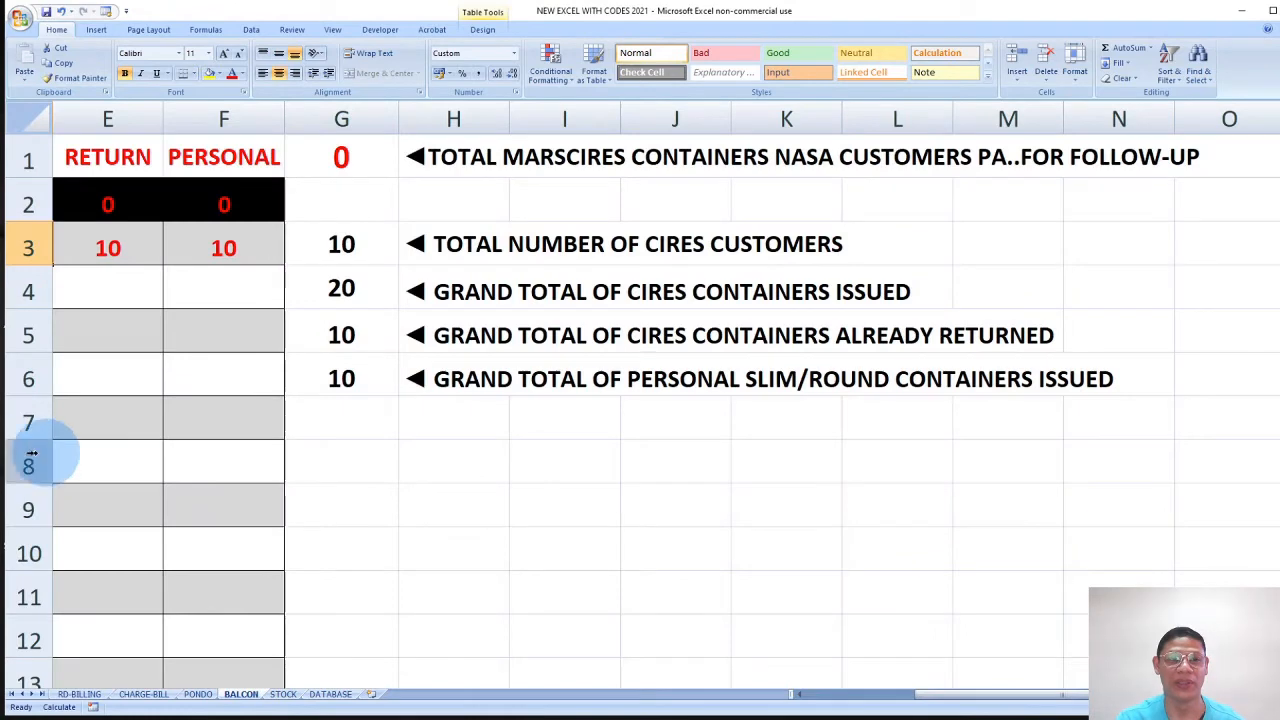
drag(923, 690, 788, 697)
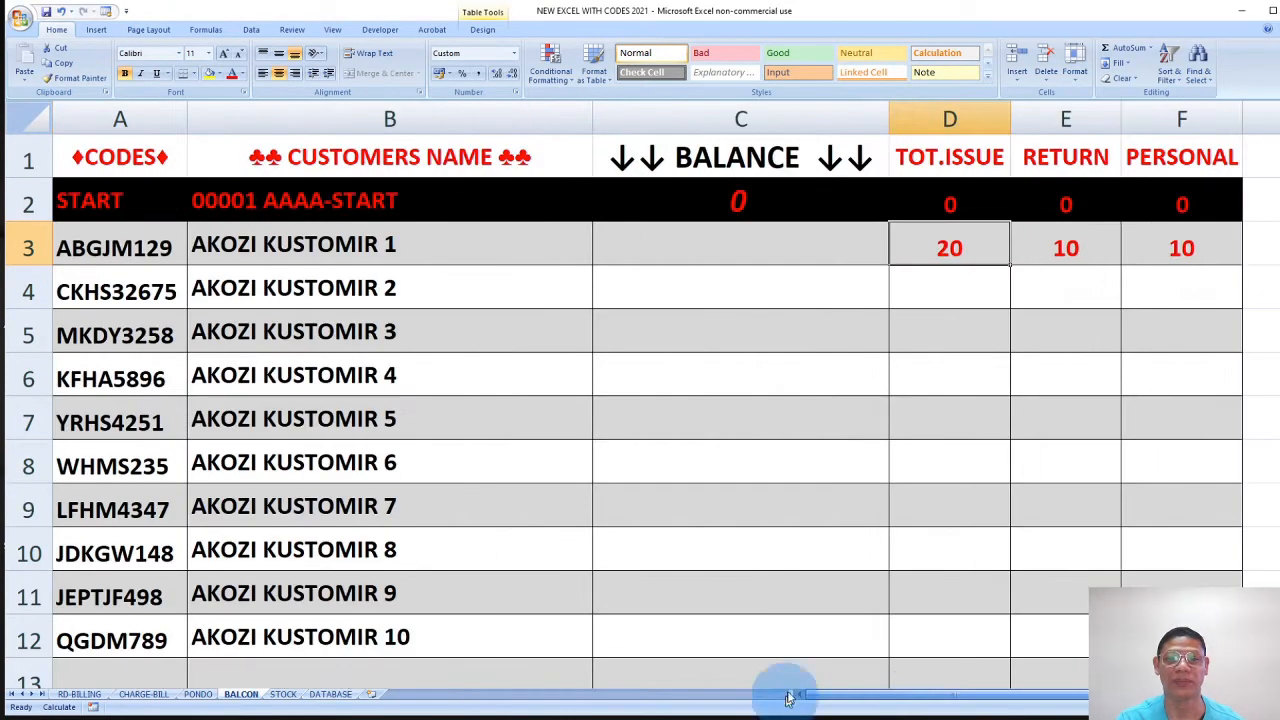
click(84, 696)
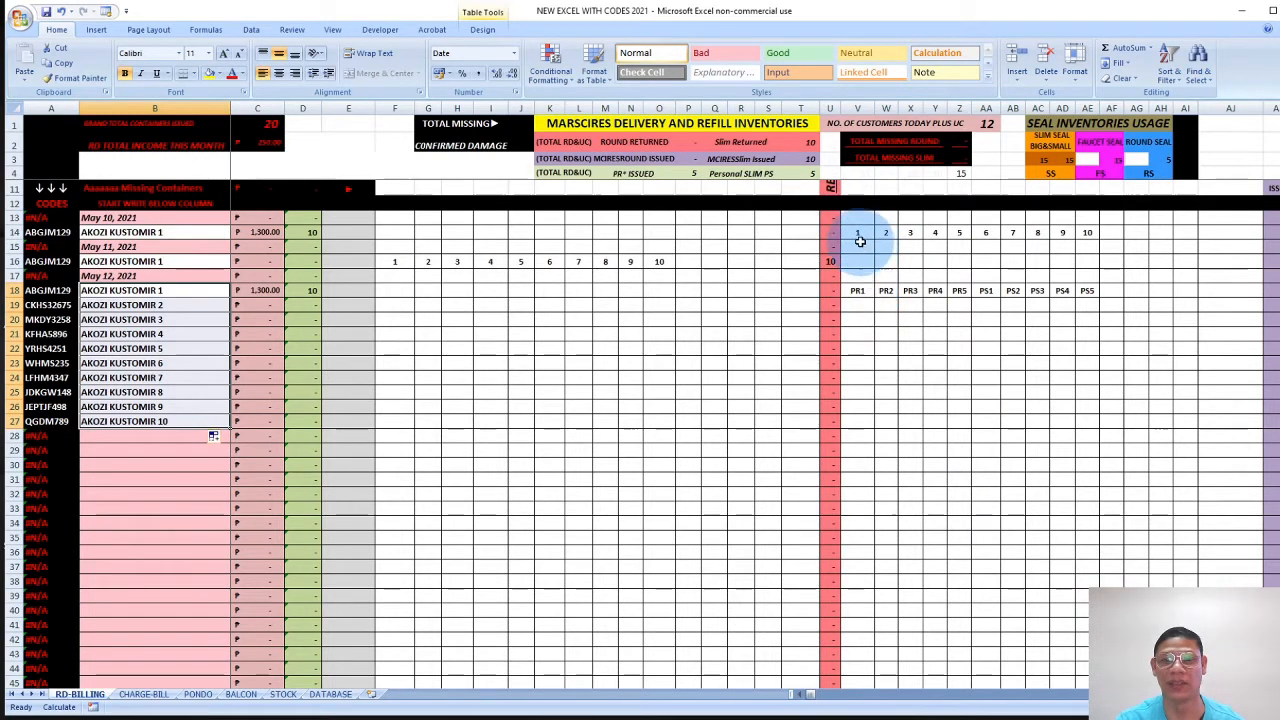
Copy container numbers 1 to 10 from F16:O16 into the second customer's issue cells V19:AE19, and fill them down to row 27.
drag(857, 290, 998, 291)
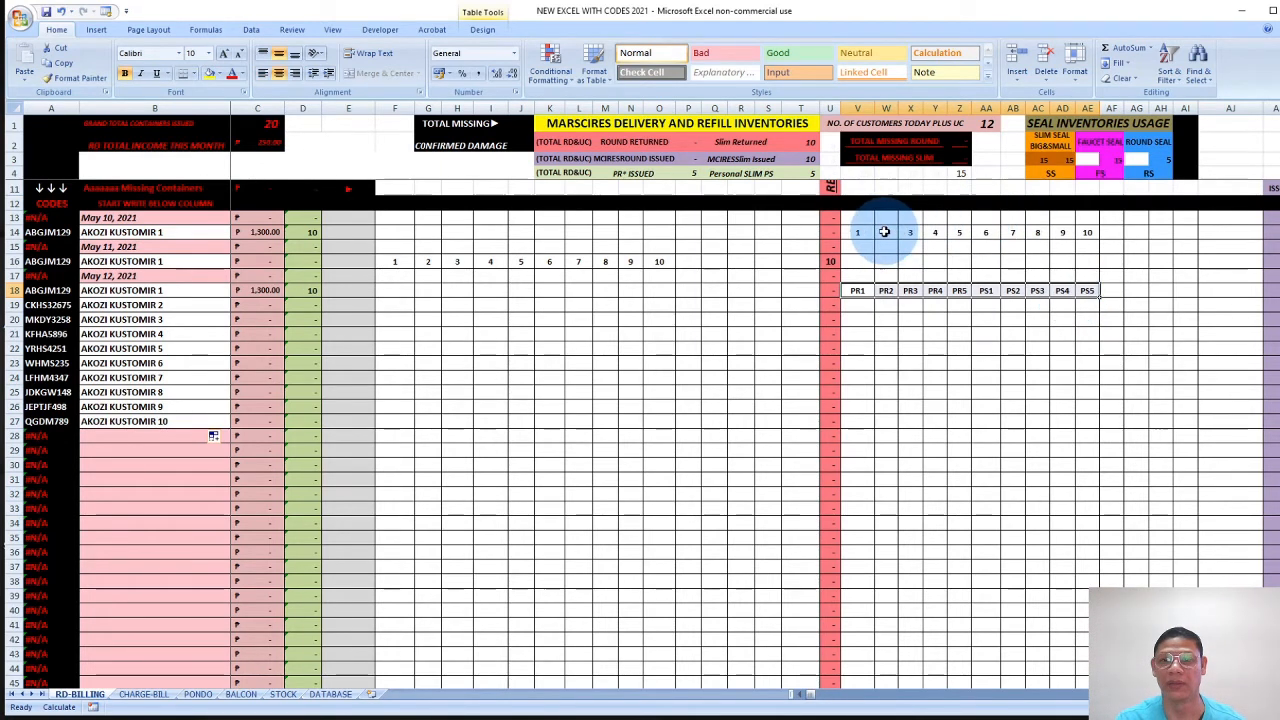
drag(855, 236, 966, 234)
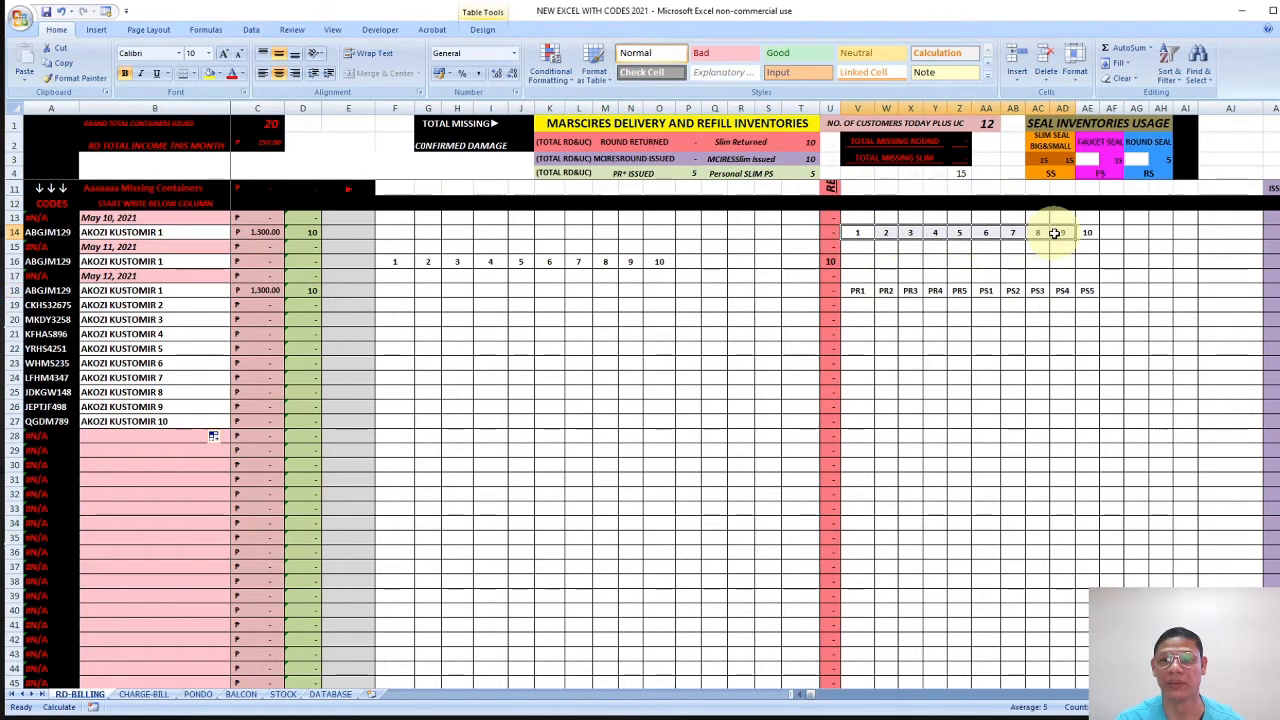
drag(400, 263, 600, 258)
right_click(647, 260)
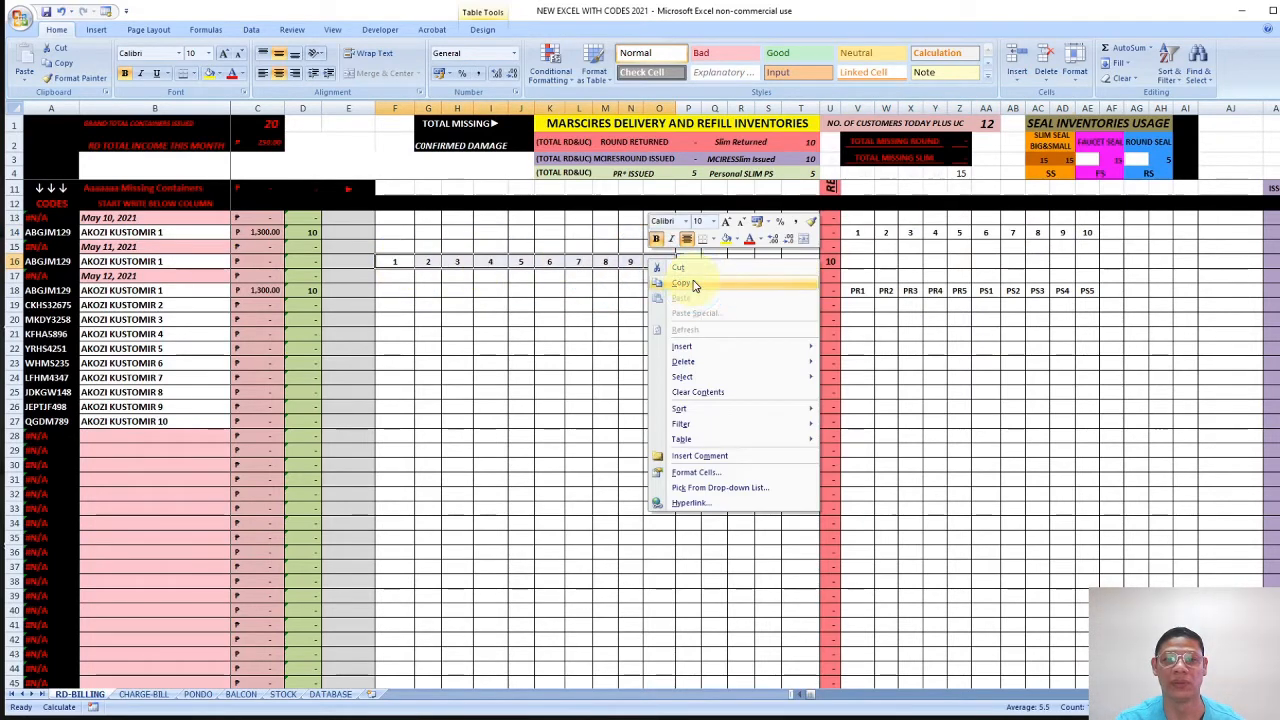
click(686, 281)
click(858, 306)
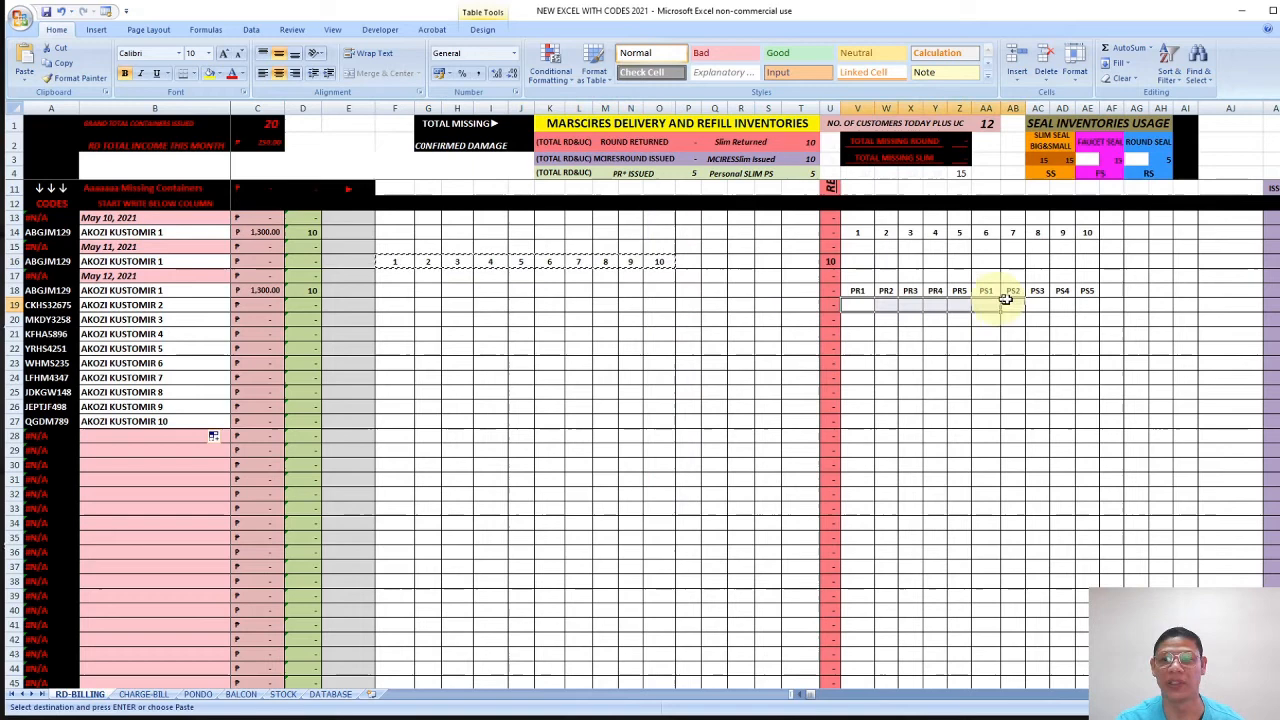
right_click(1086, 304)
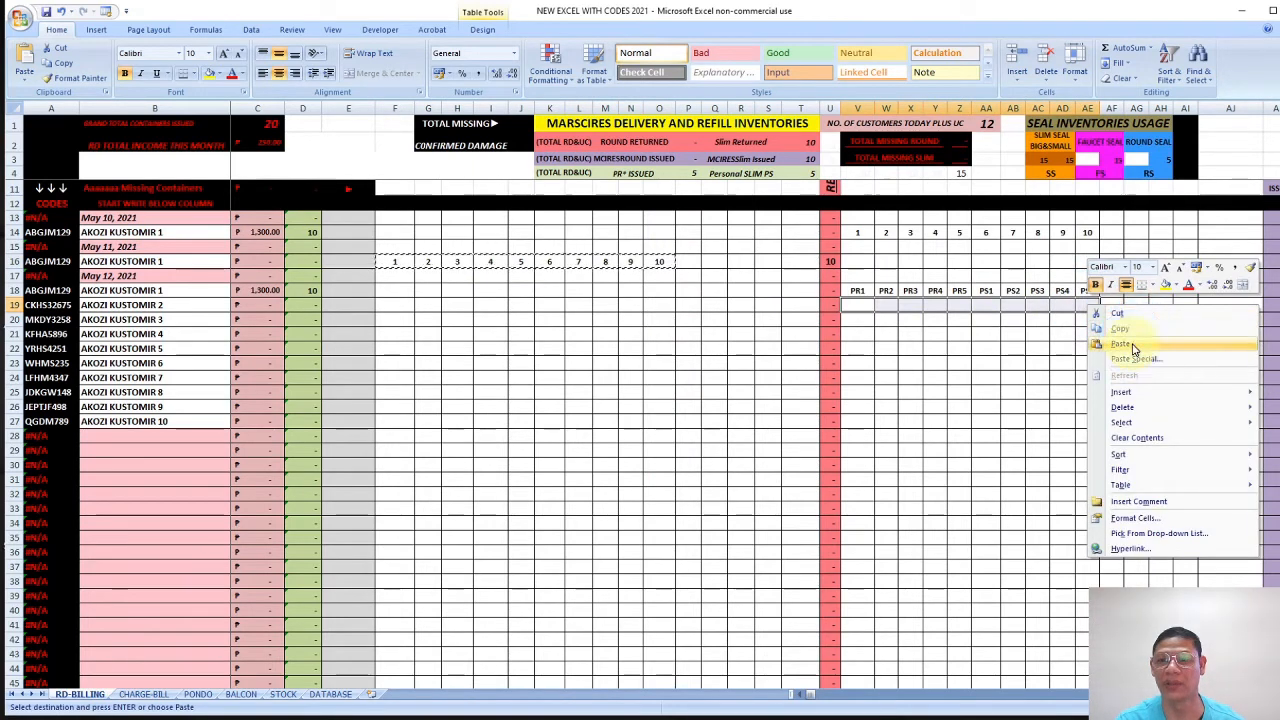
click(1117, 340)
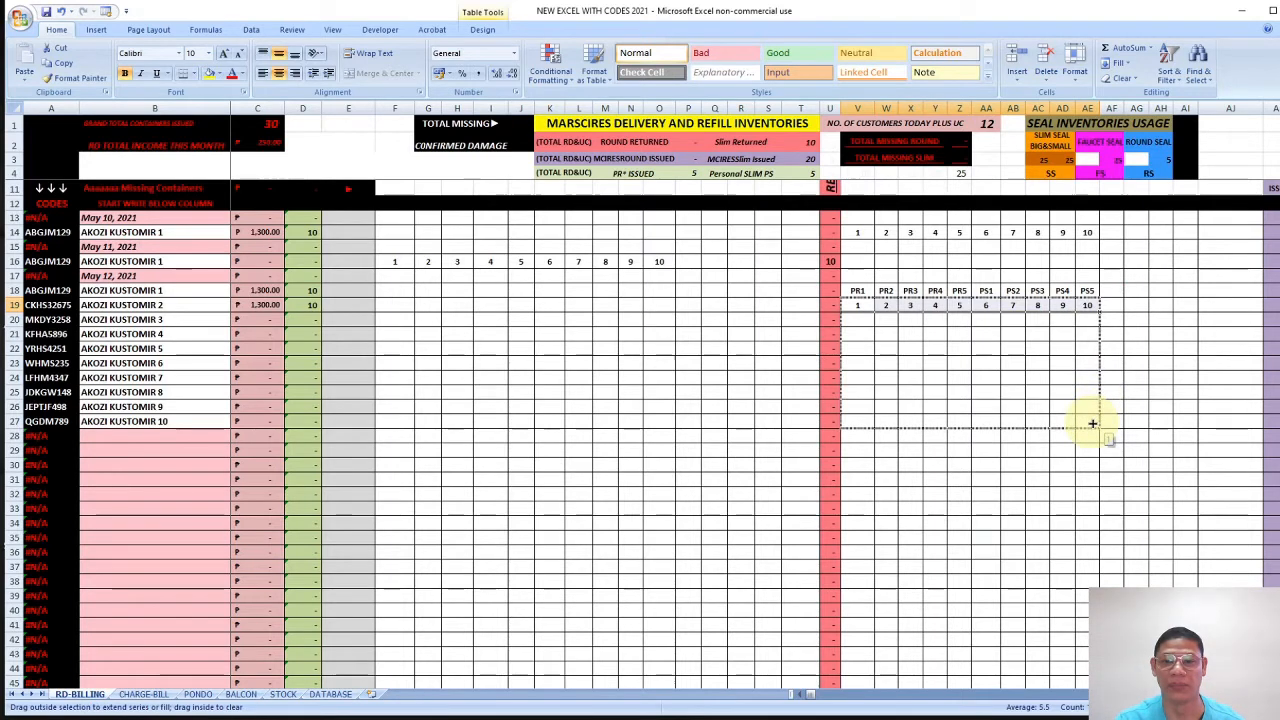
drag(1092, 424, 1090, 422)
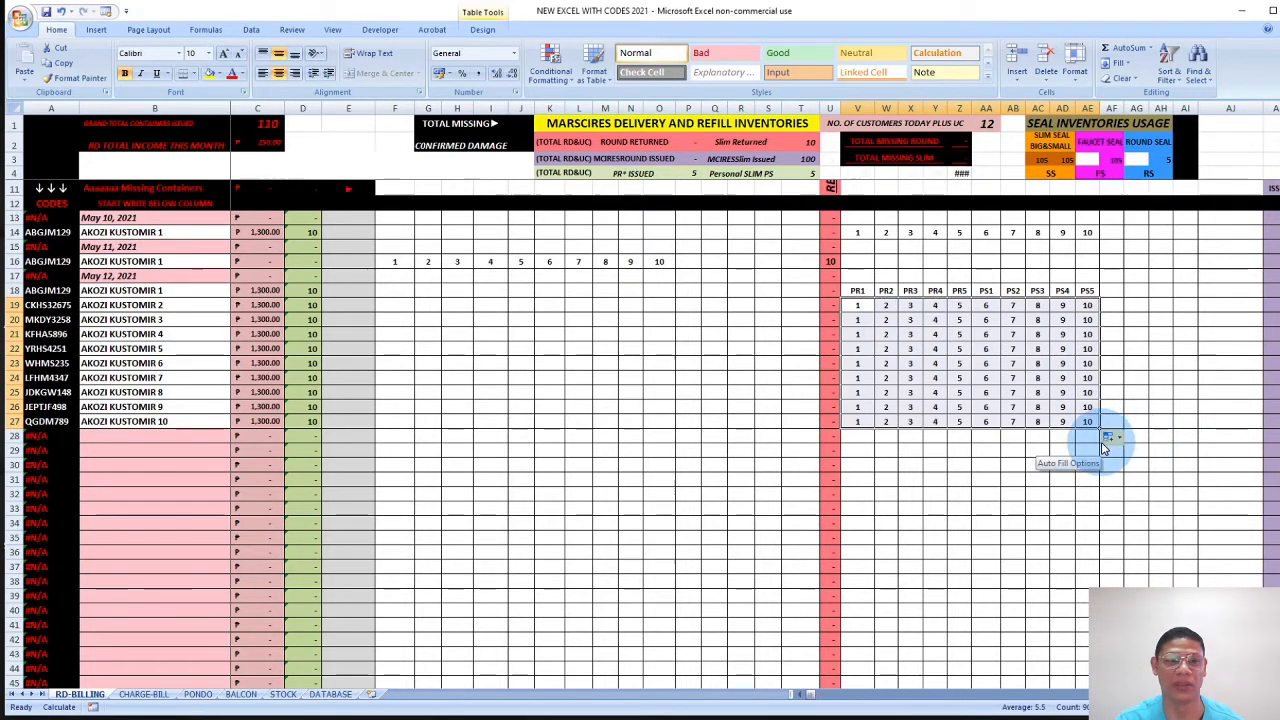
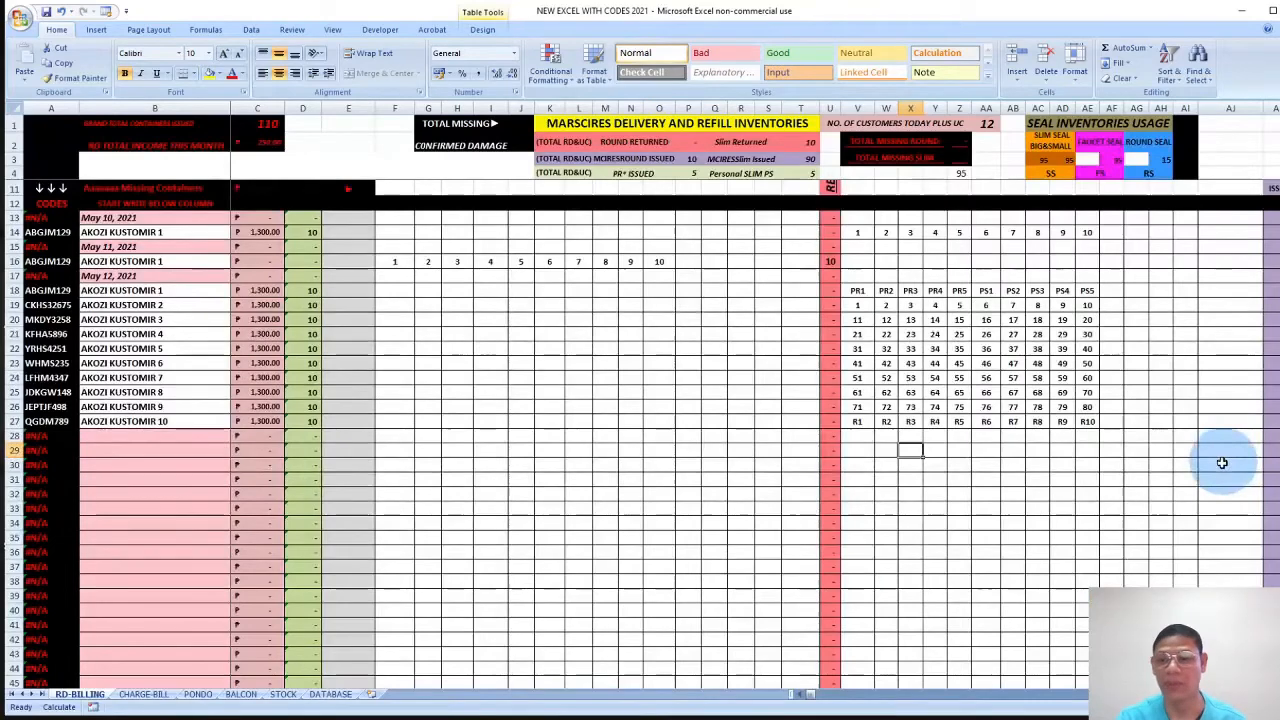
Examine the issue, payment, actual daily income and seal-based estimated income columns for May 2021 in RD-BILLING.
drag(810, 698, 820, 698)
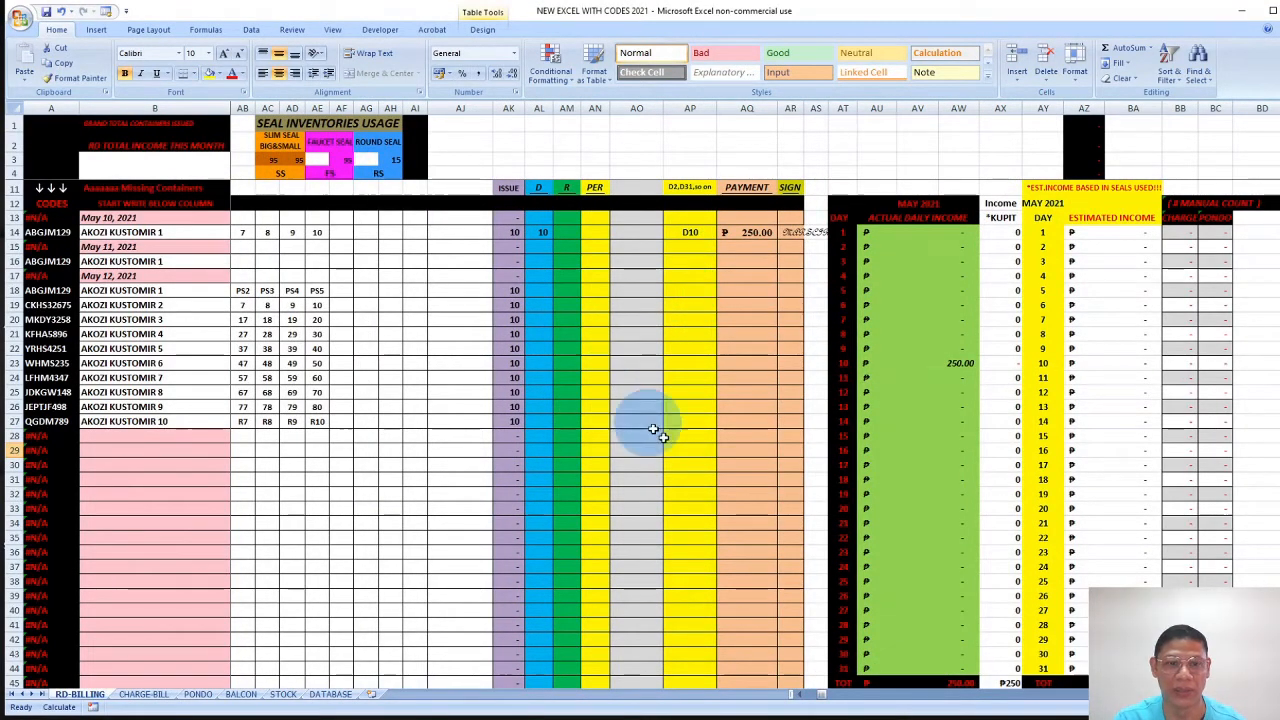
mouse_move(826, 700)
mouse_down()
mouse_move(760, 700)
mouse_move(830, 706)
mouse_up()
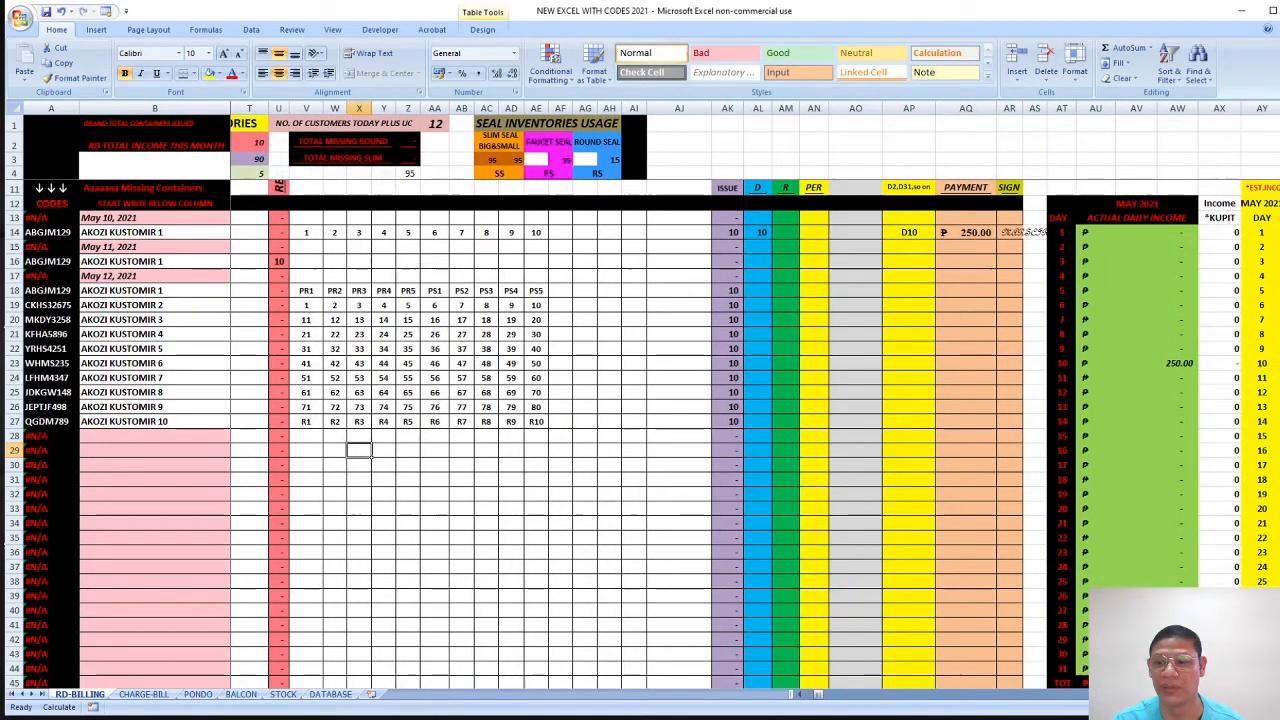
scroll(754, 400, right, 4)
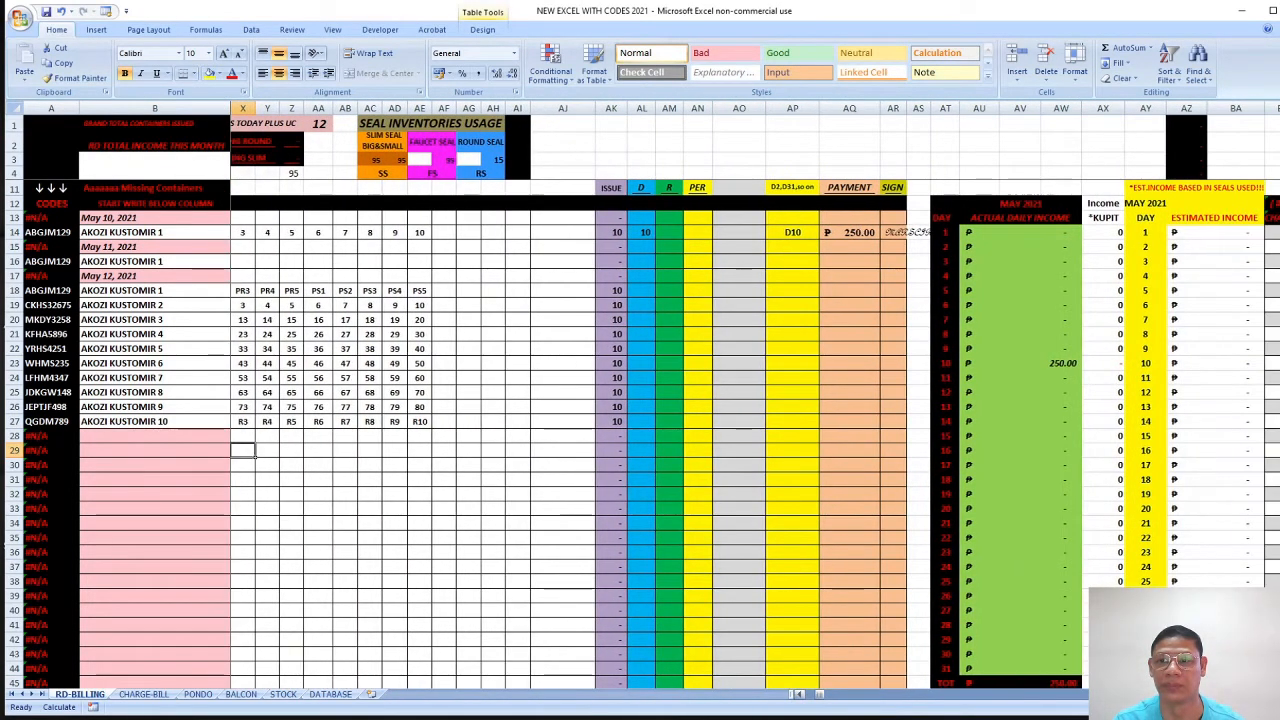
scroll(754, 400, right, 2)
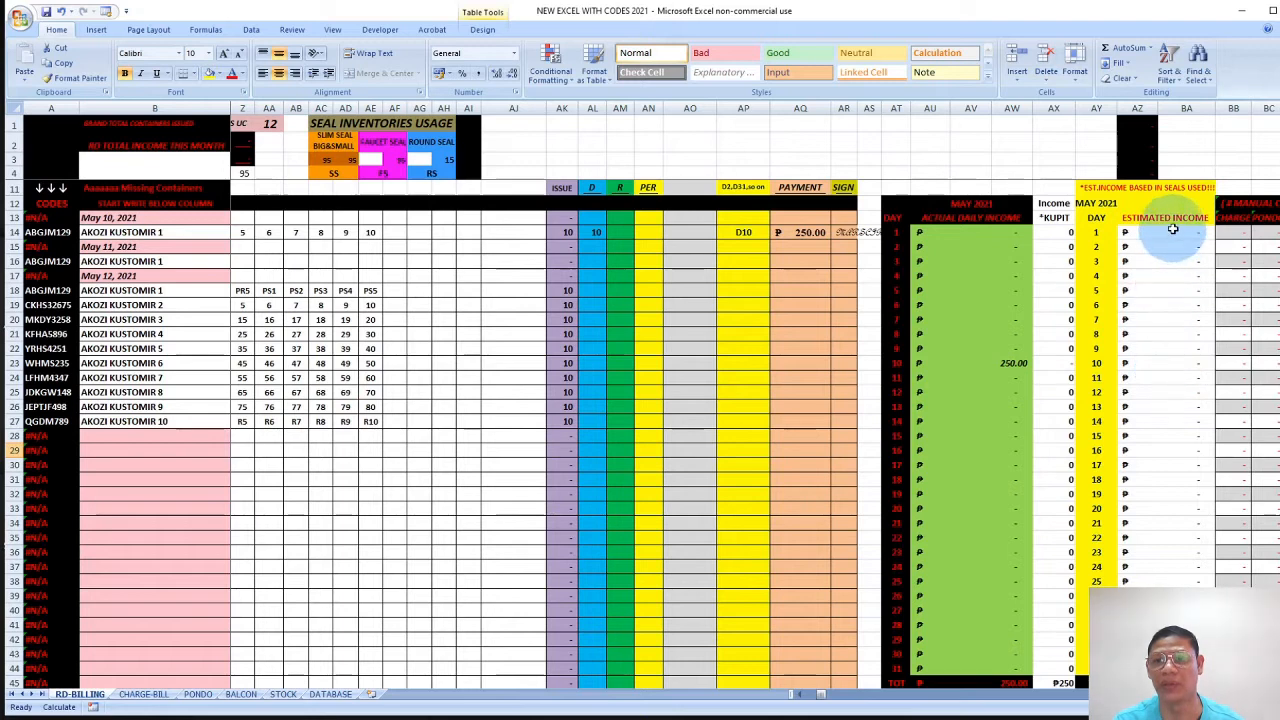
drag(1168, 232, 1166, 583)
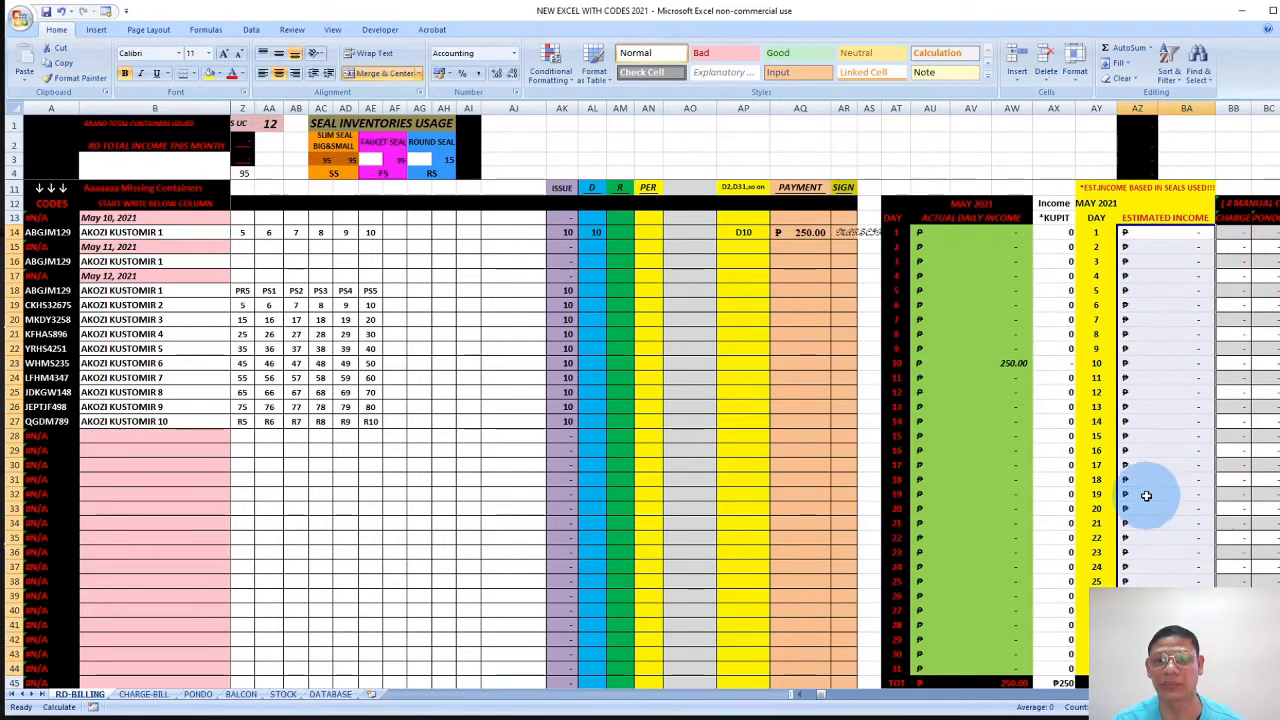
click(1160, 234)
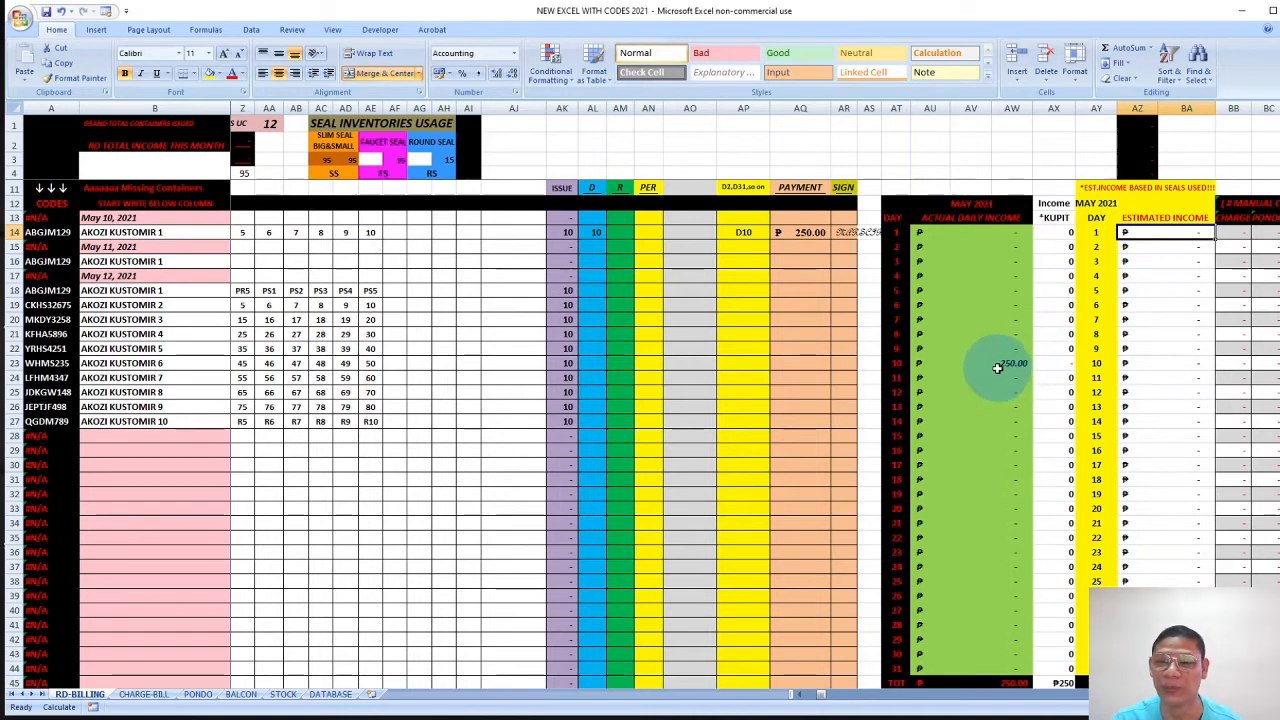
Enter 10 in the first May 12 customer's D cell AL18 and fill it down to AL22.
click(593, 291)
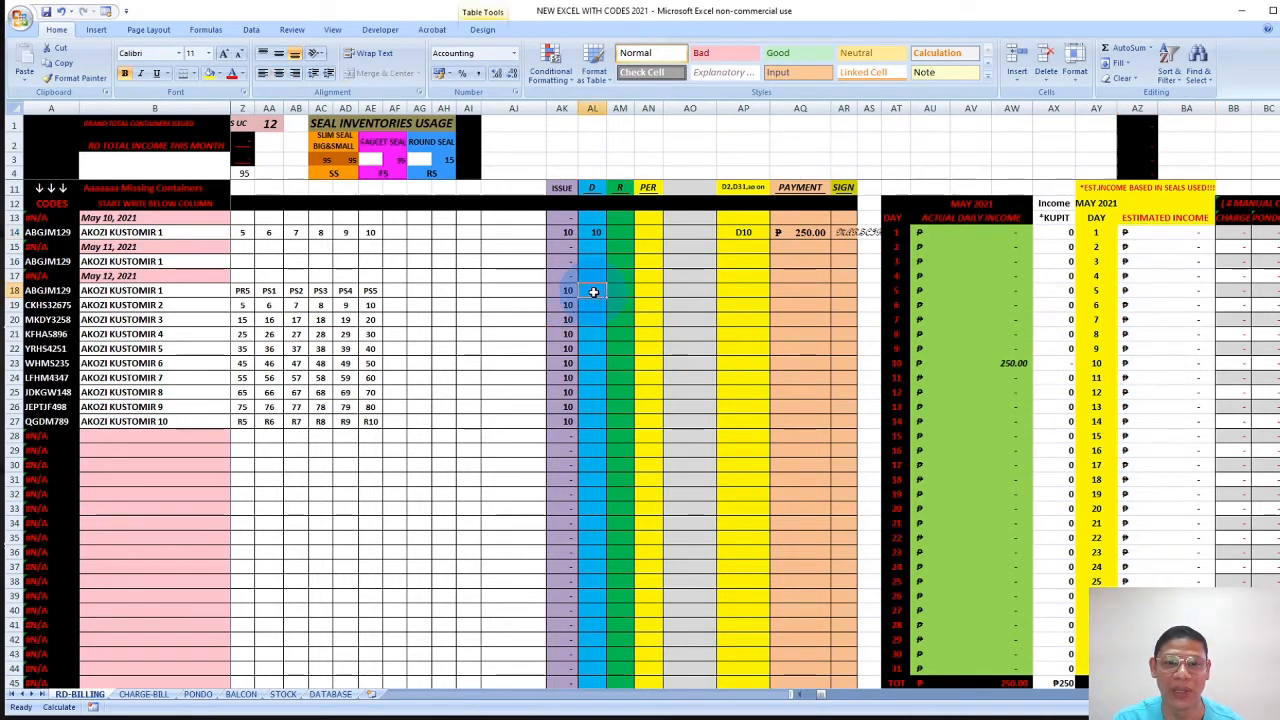
text(10)
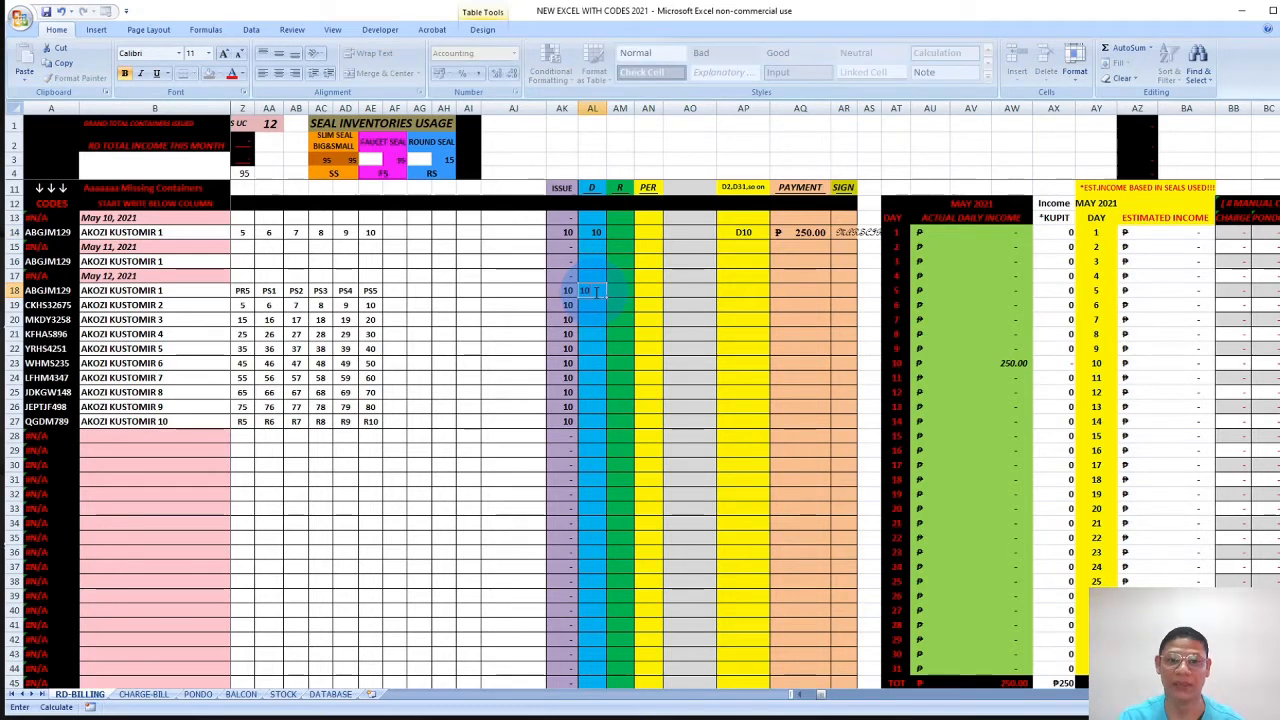
click(617, 346)
click(595, 290)
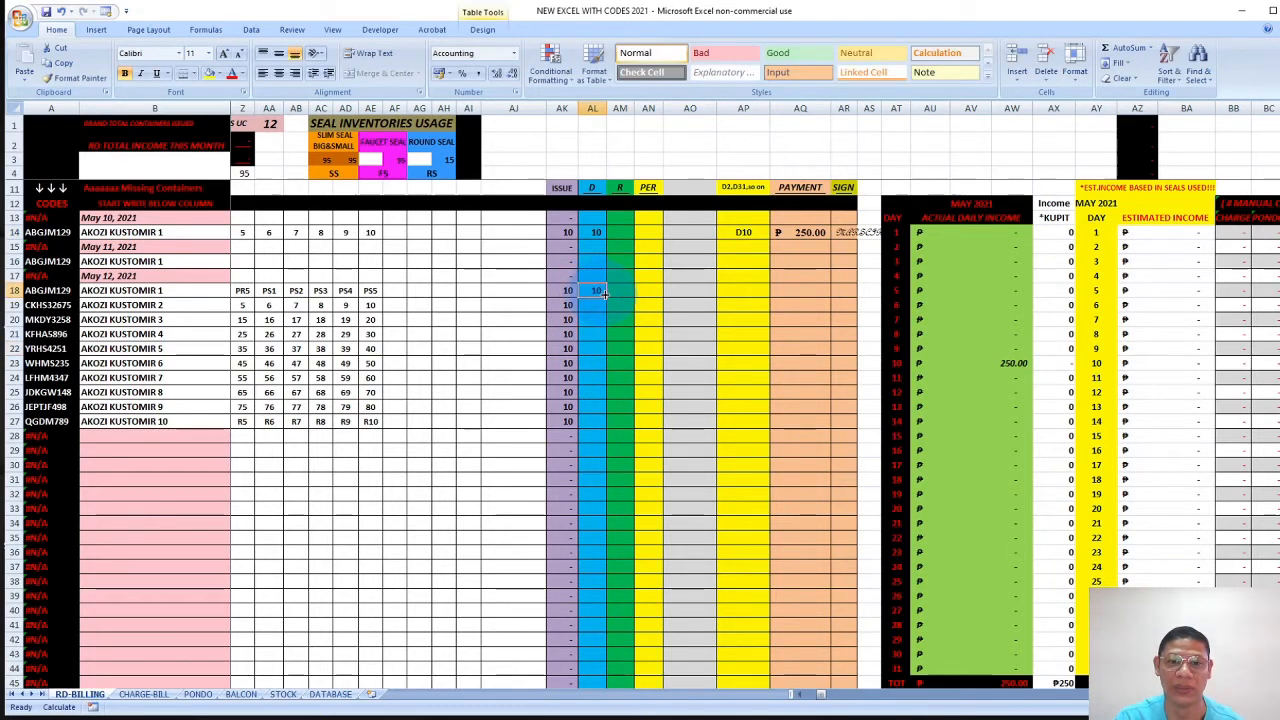
drag(604, 298, 602, 354)
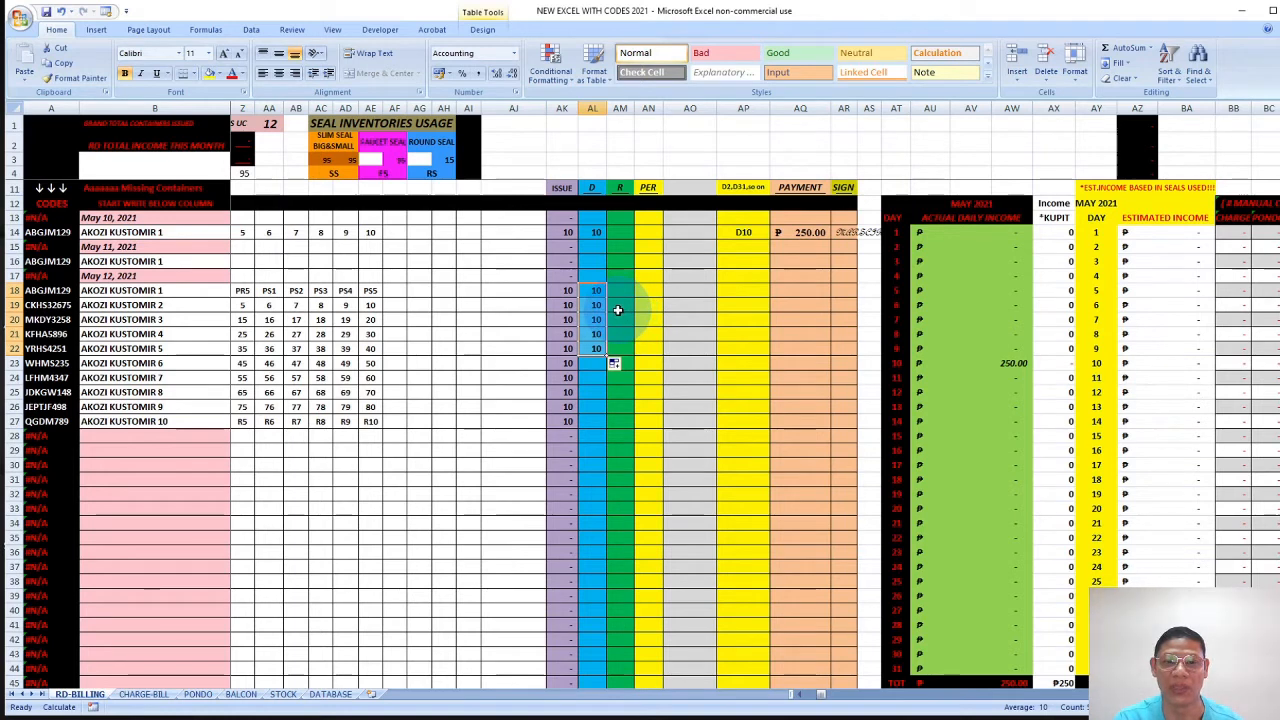
Enter 10 in the sixth customer's R cell AM23 and fill it down to the tenth customer in AM27.
click(637, 364)
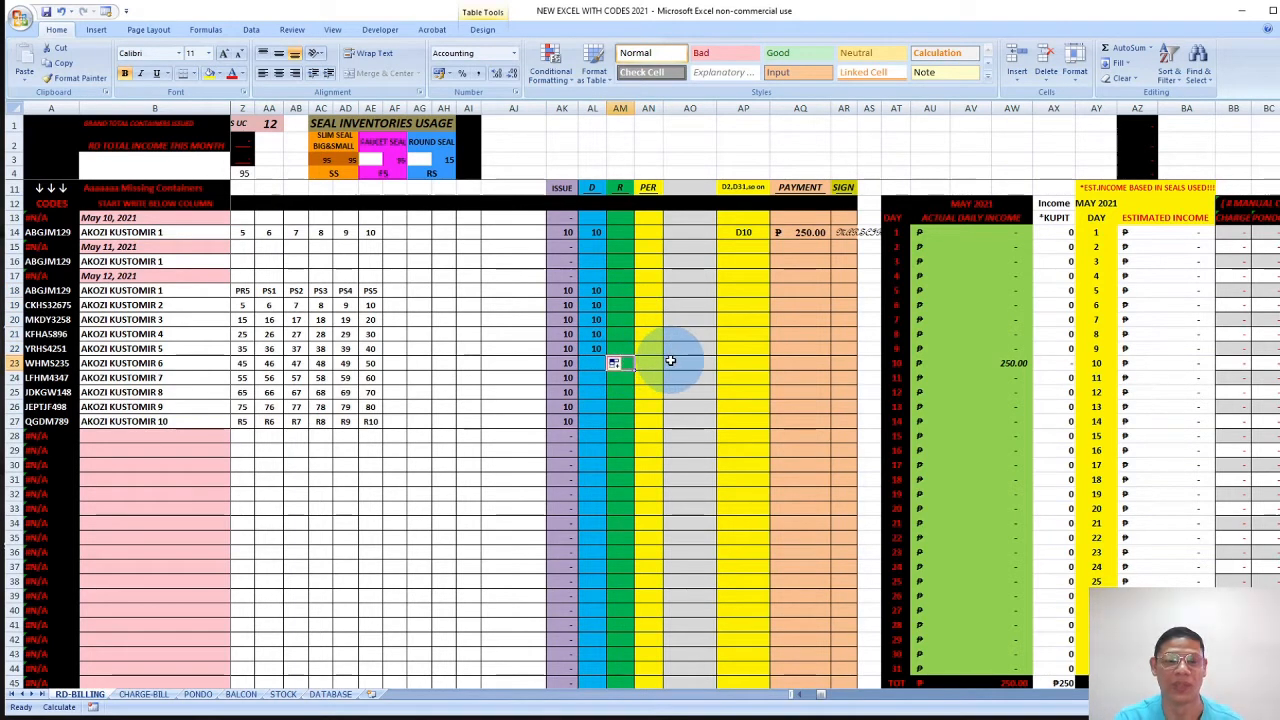
text(17)
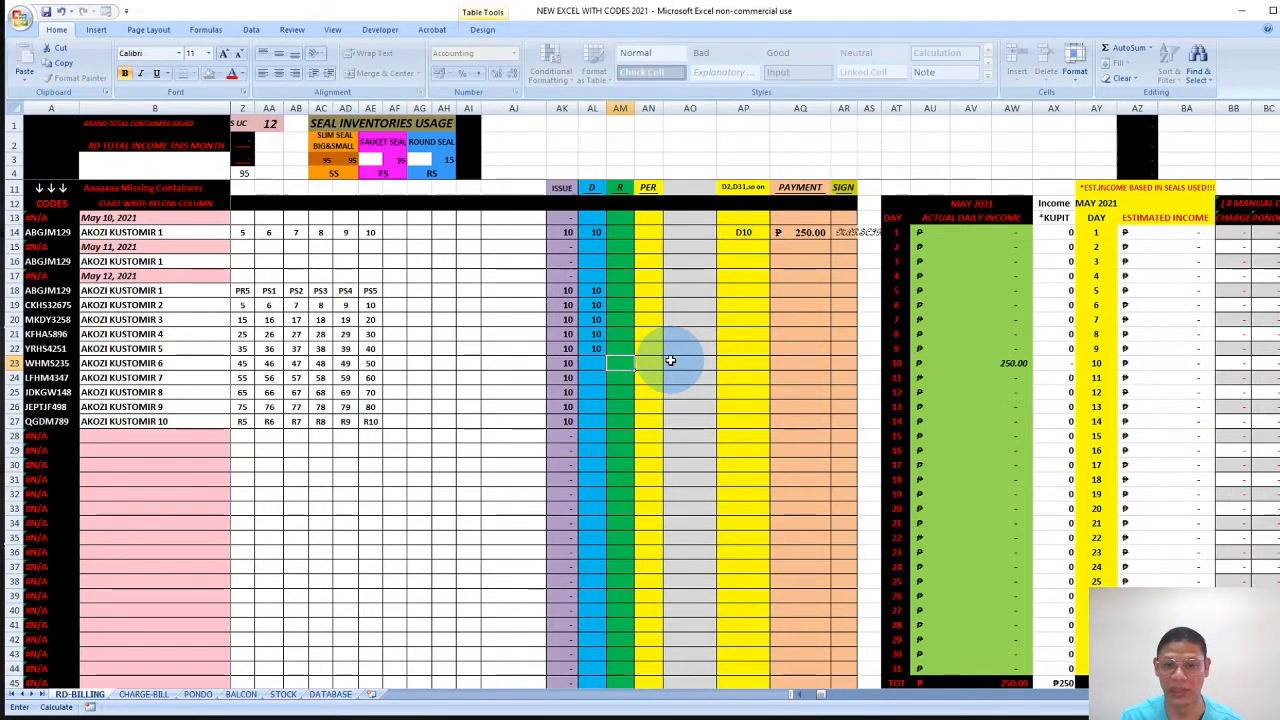
click(628, 364)
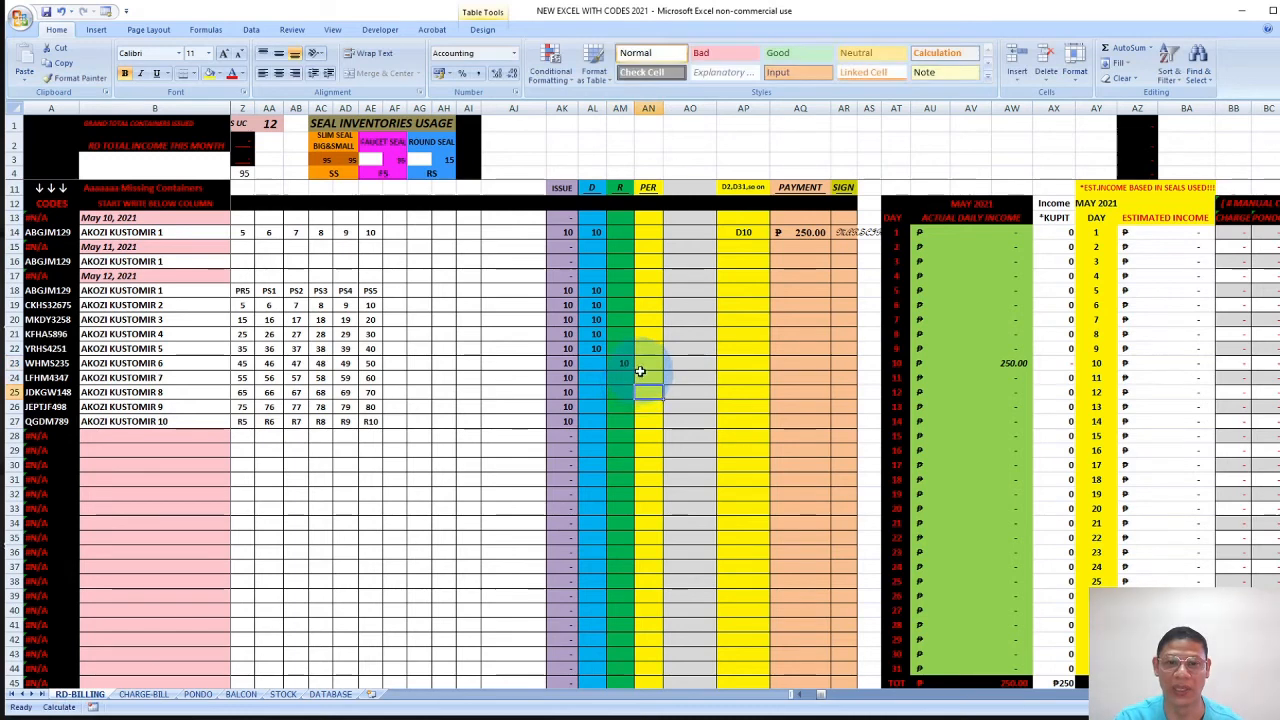
drag(634, 369, 637, 430)
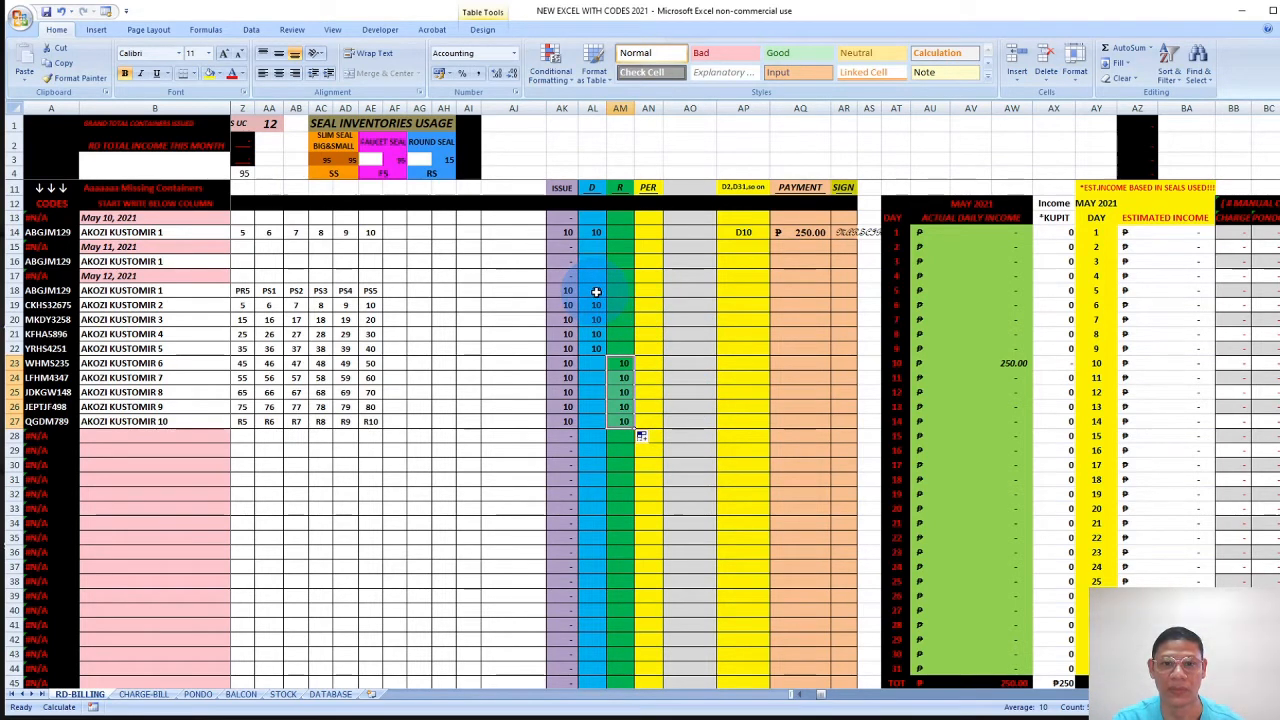
Record the first customer's bottles as personal by entering 10 in PER cell AN18 and clearing D cell AL18.
click(596, 291)
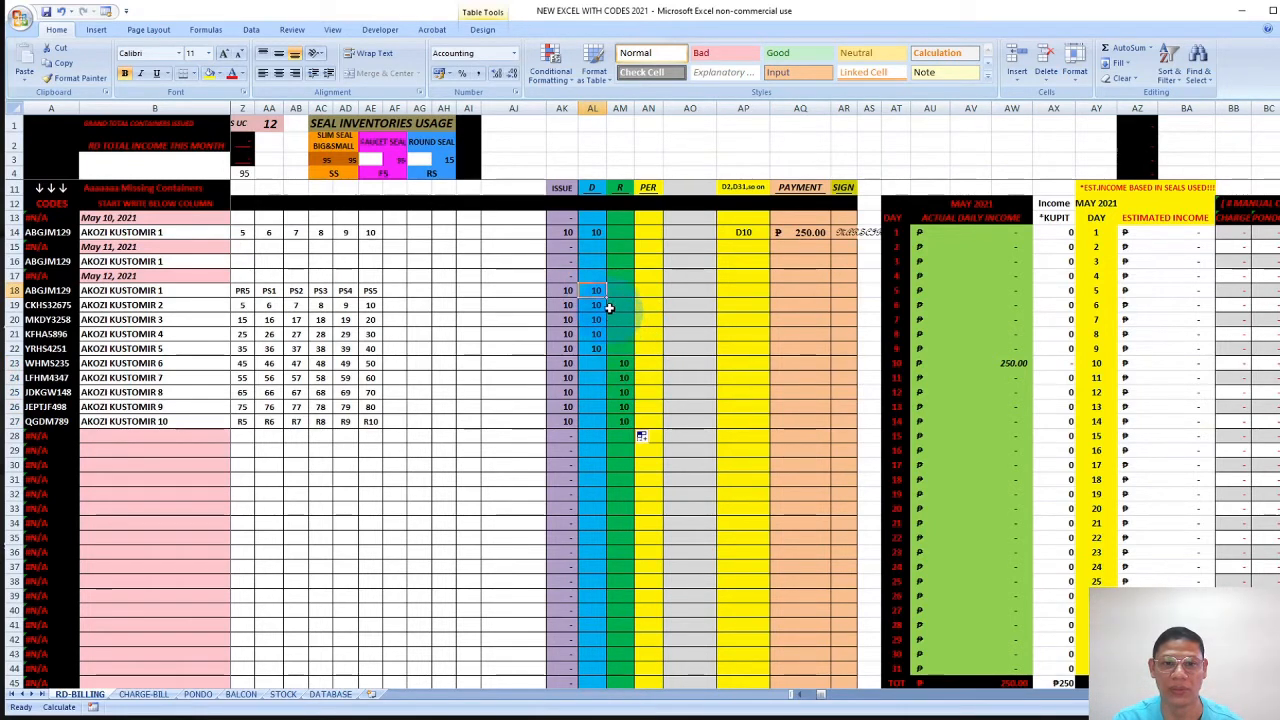
click(646, 291)
text(10)
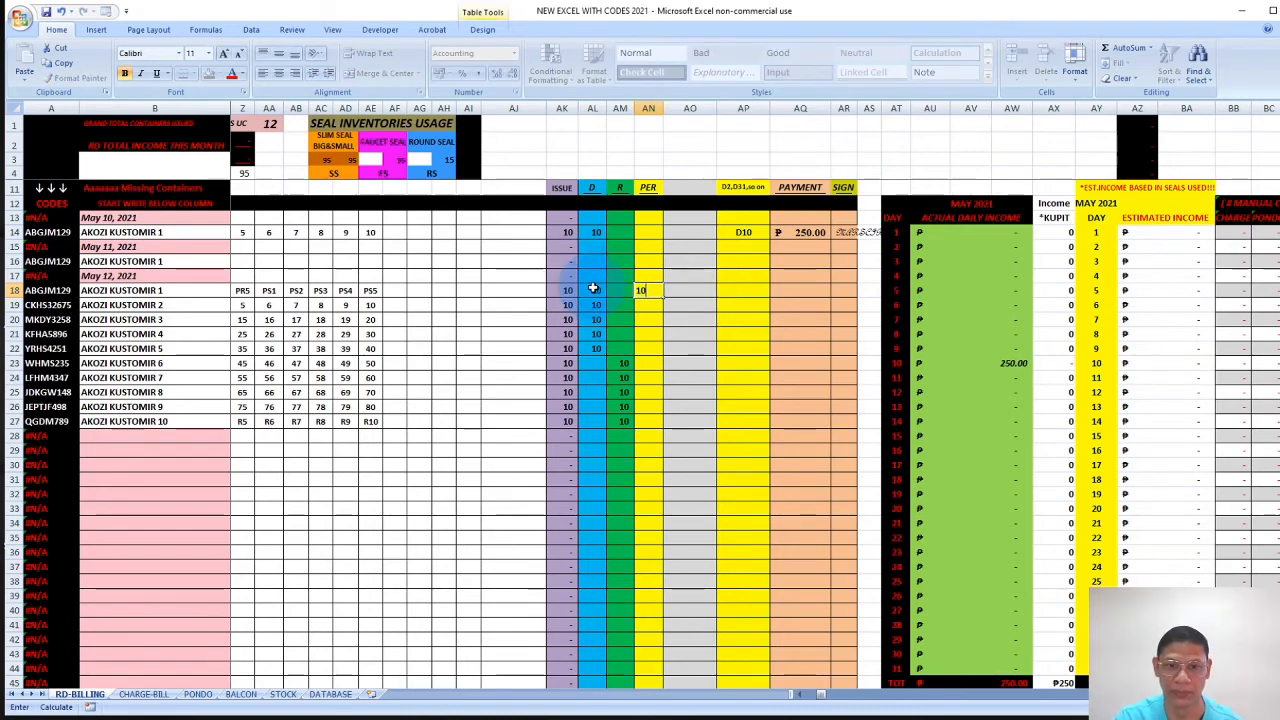
right_click(593, 289)
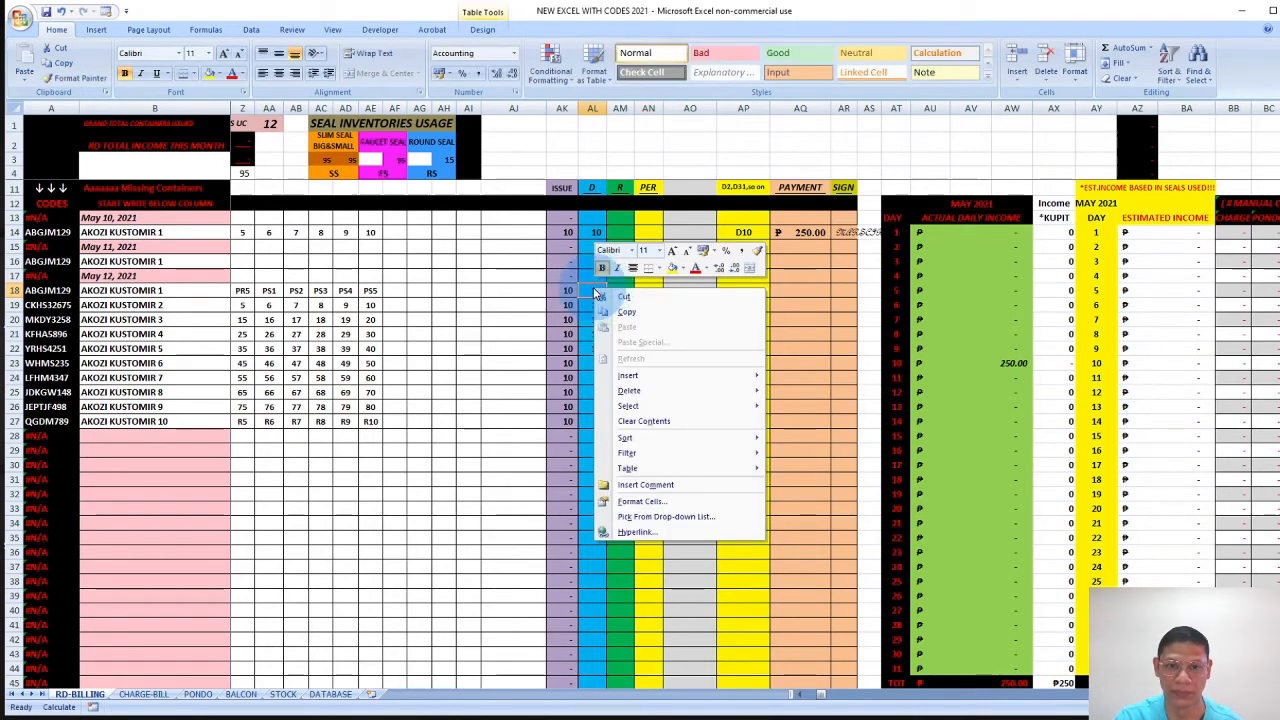
key(Escape)
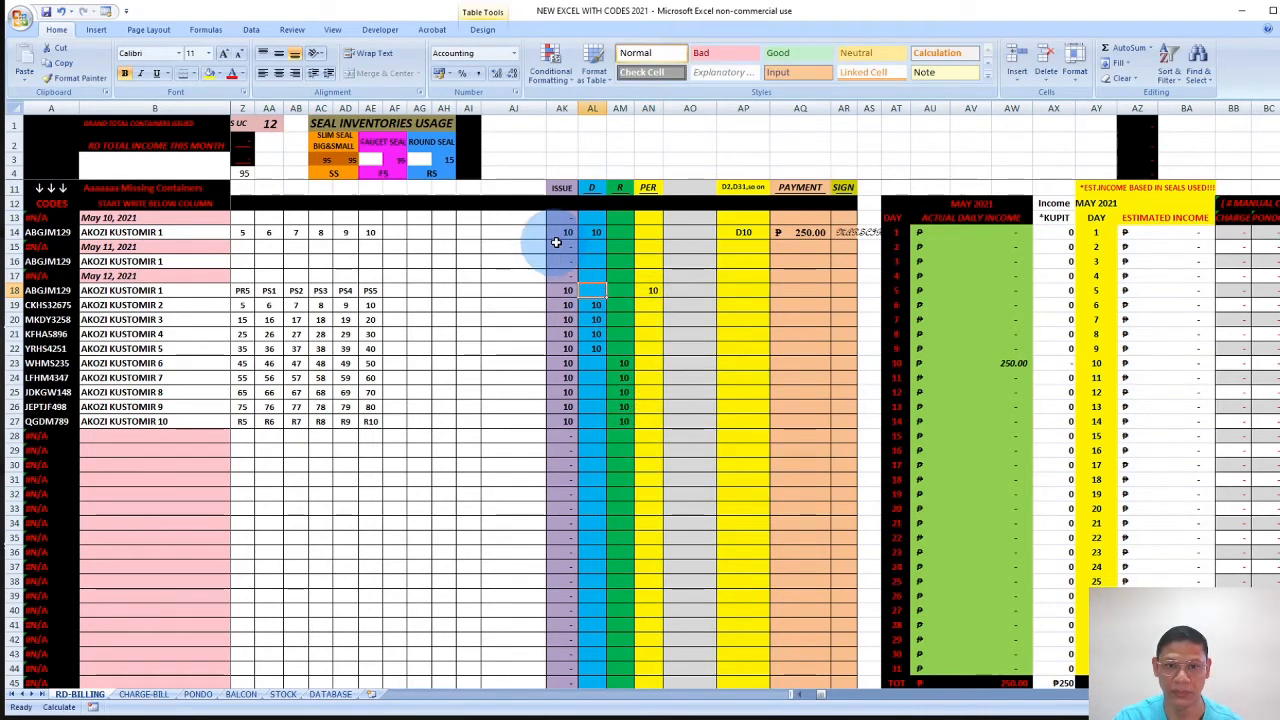
click(621, 333)
Compare the first customer's issued personal container codes in row 18 with the D, R and PER quantities of the May 12 customers.
click(285, 291)
drag(285, 291, 1148, 288)
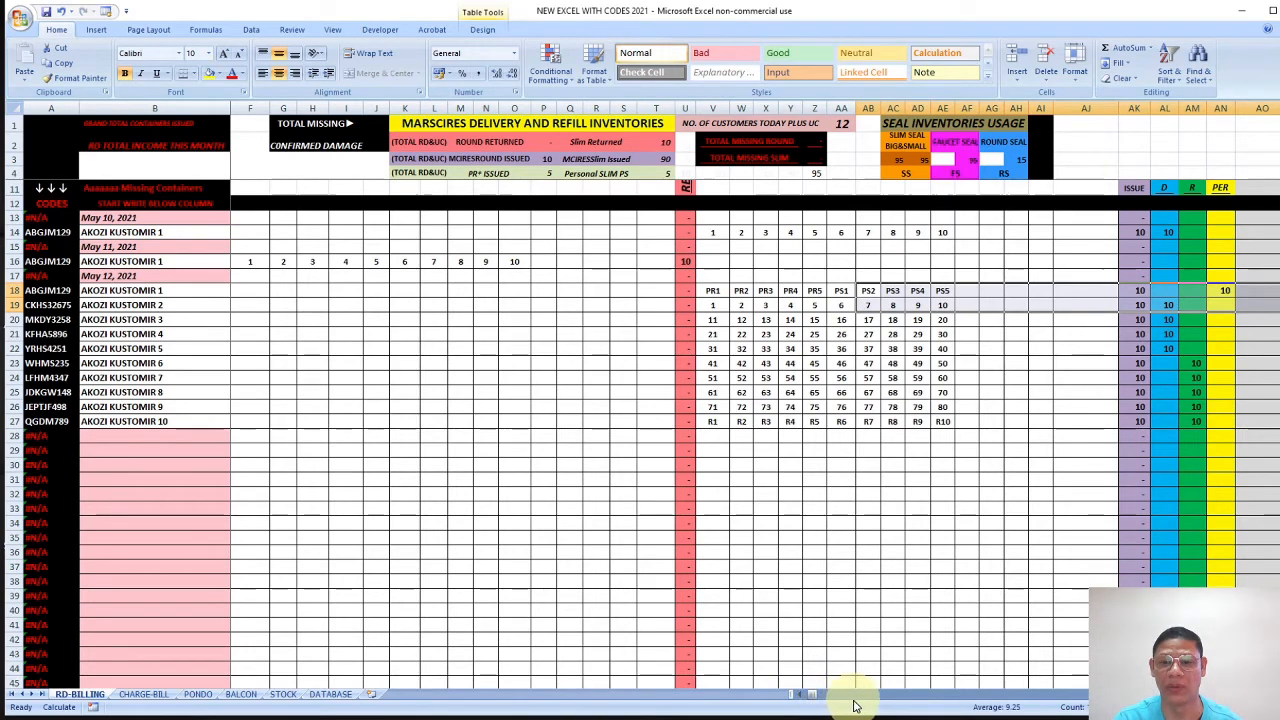
drag(813, 694, 825, 695)
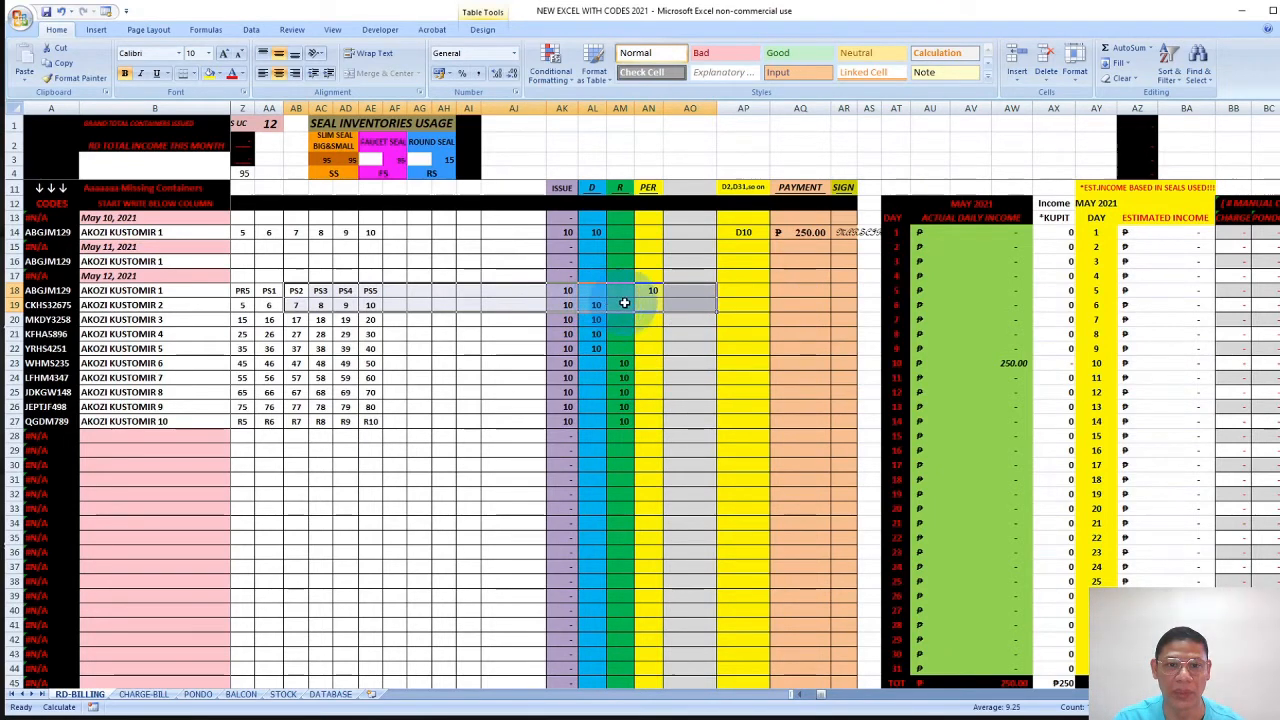
drag(622, 363, 621, 421)
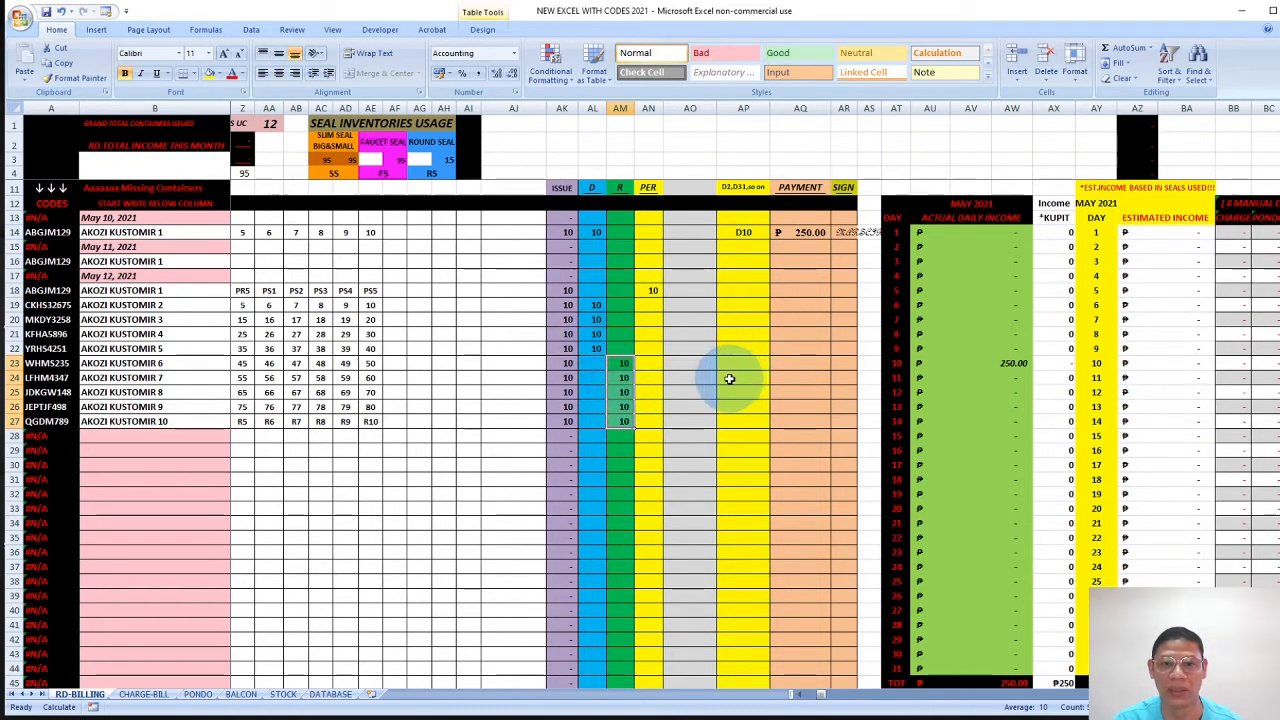
click(594, 303)
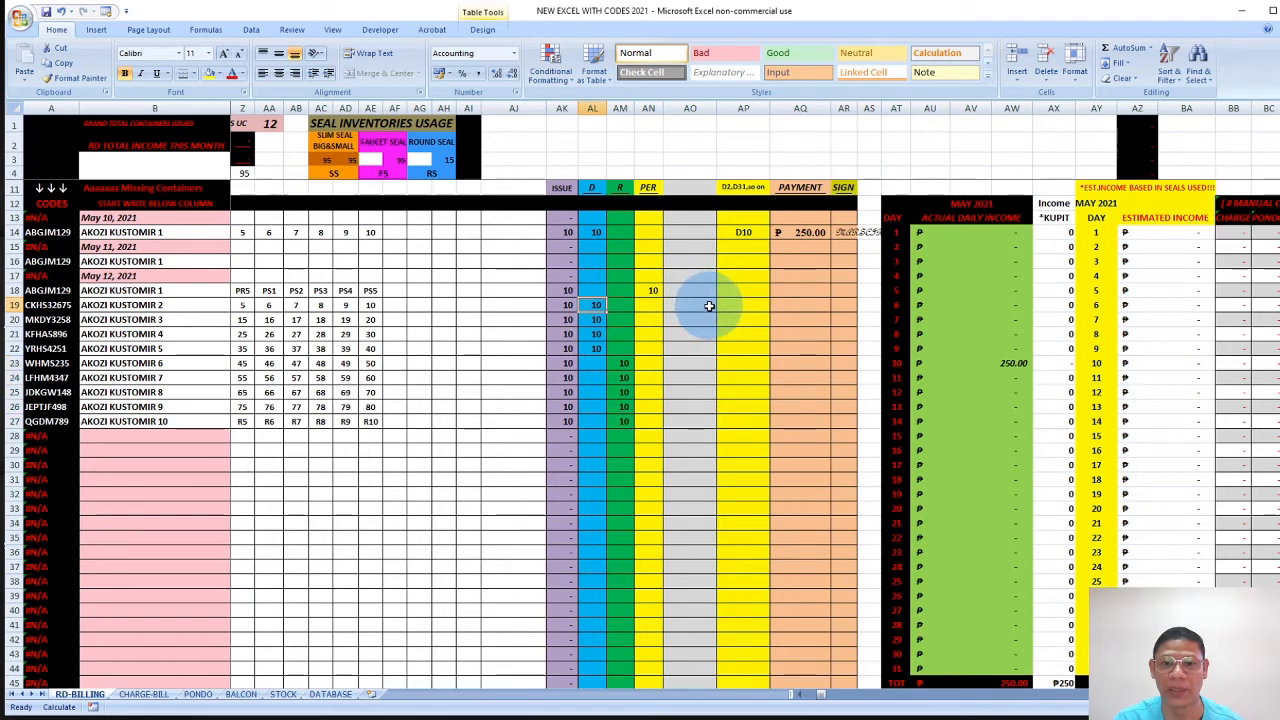
click(791, 307)
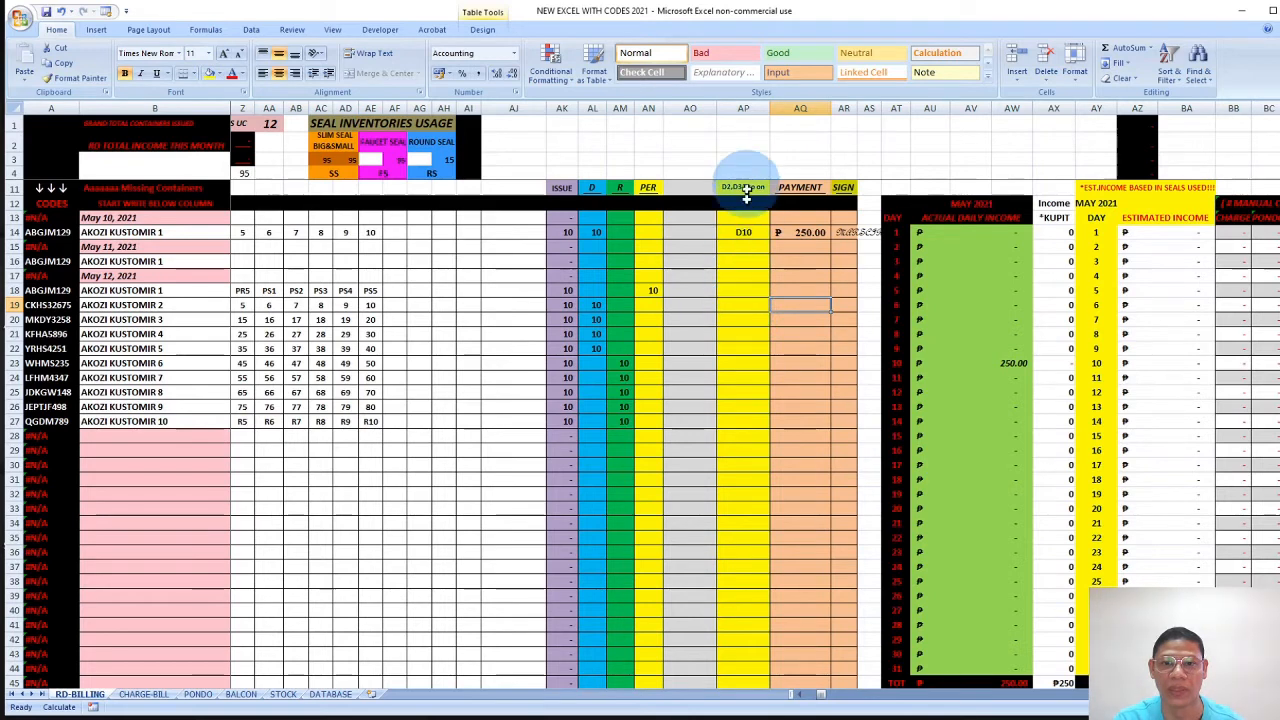
Enter the day code D12 in AP18 and copy the same code down to AP27 without incrementing it.
click(749, 290)
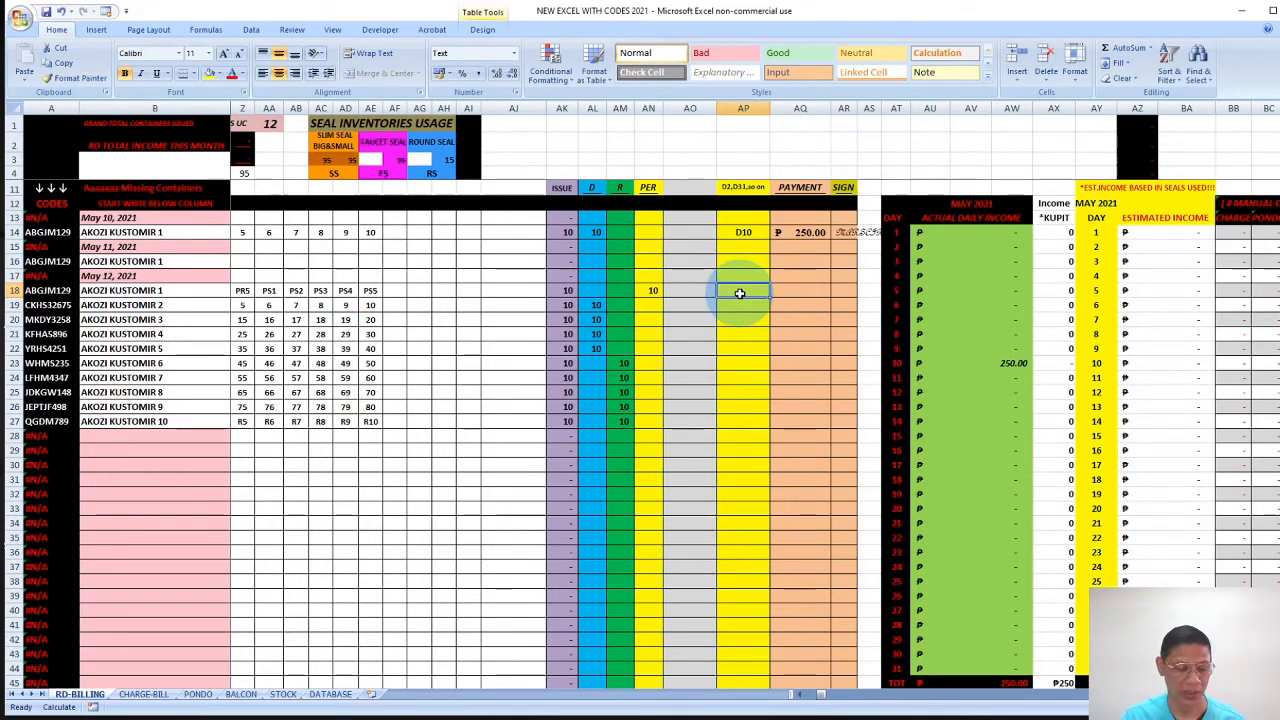
text(D12)
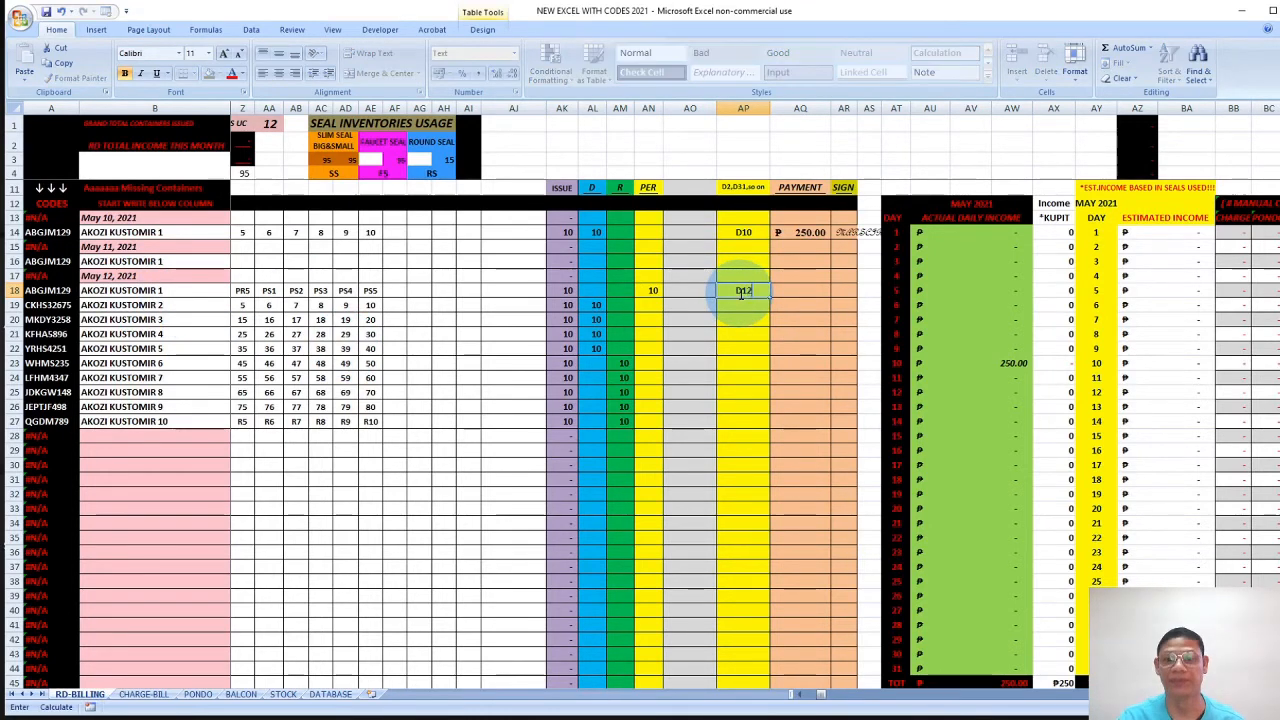
click(761, 346)
click(765, 293)
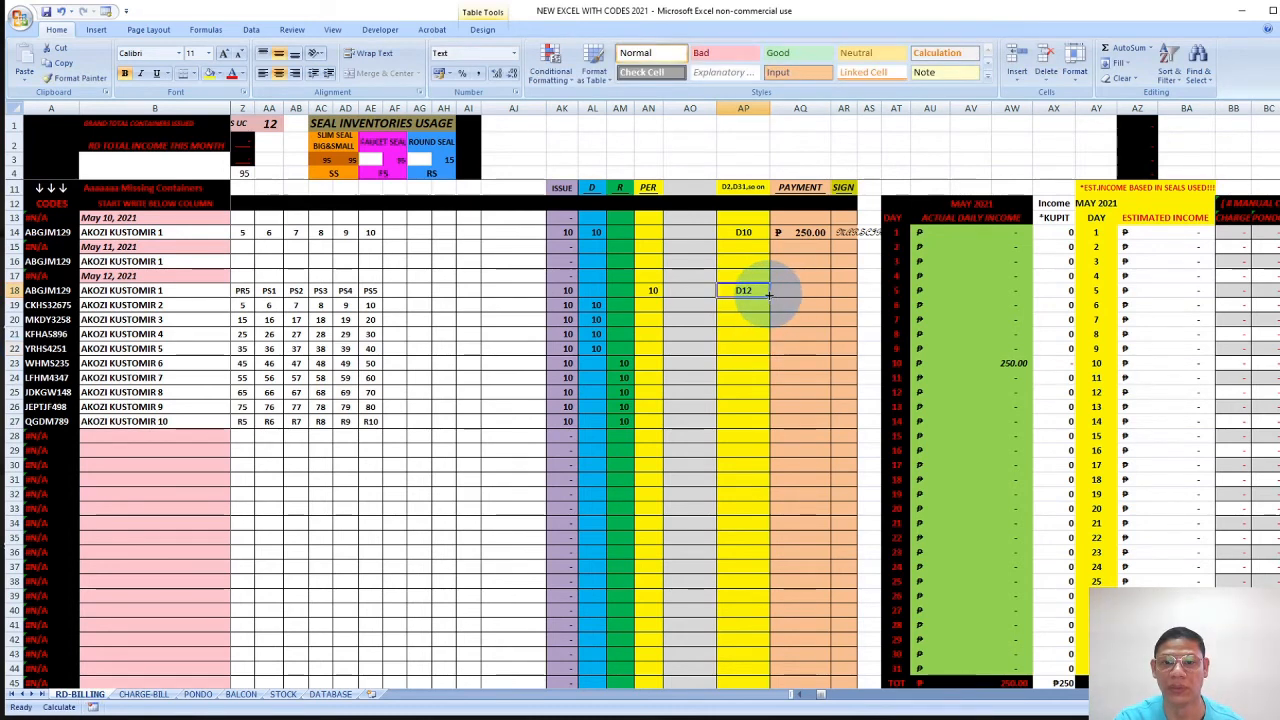
drag(771, 299, 763, 435)
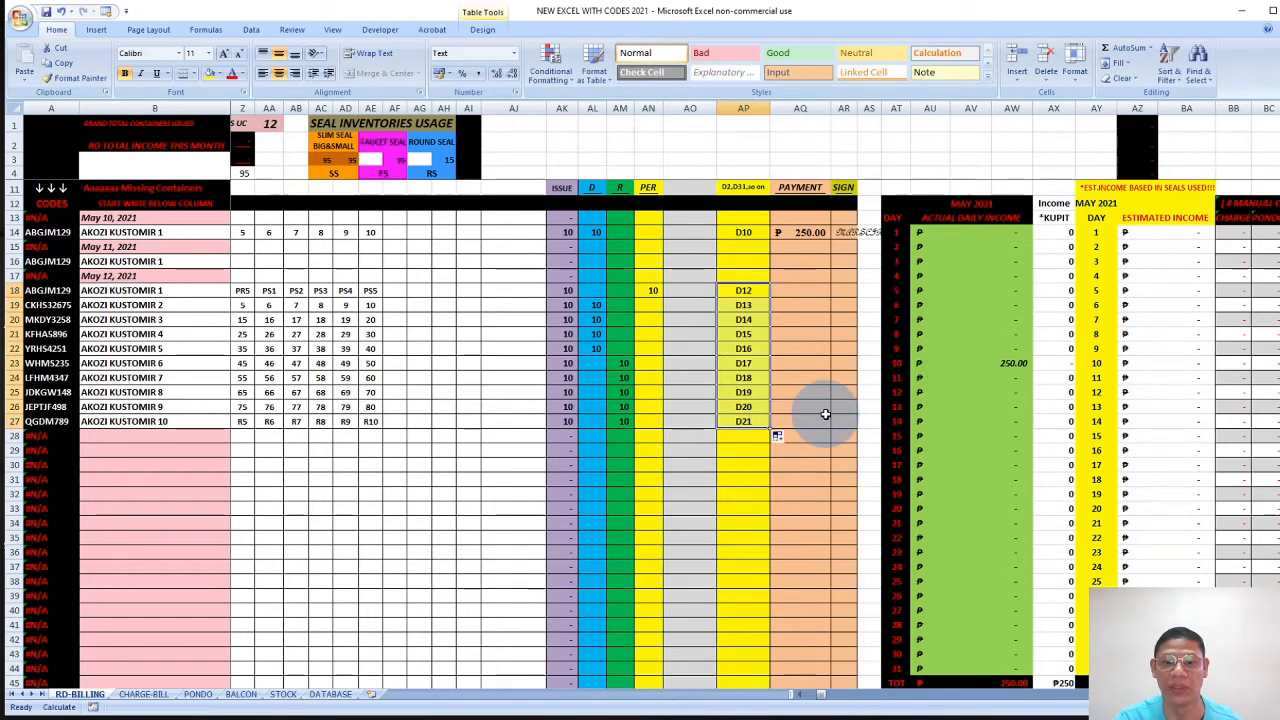
click(782, 442)
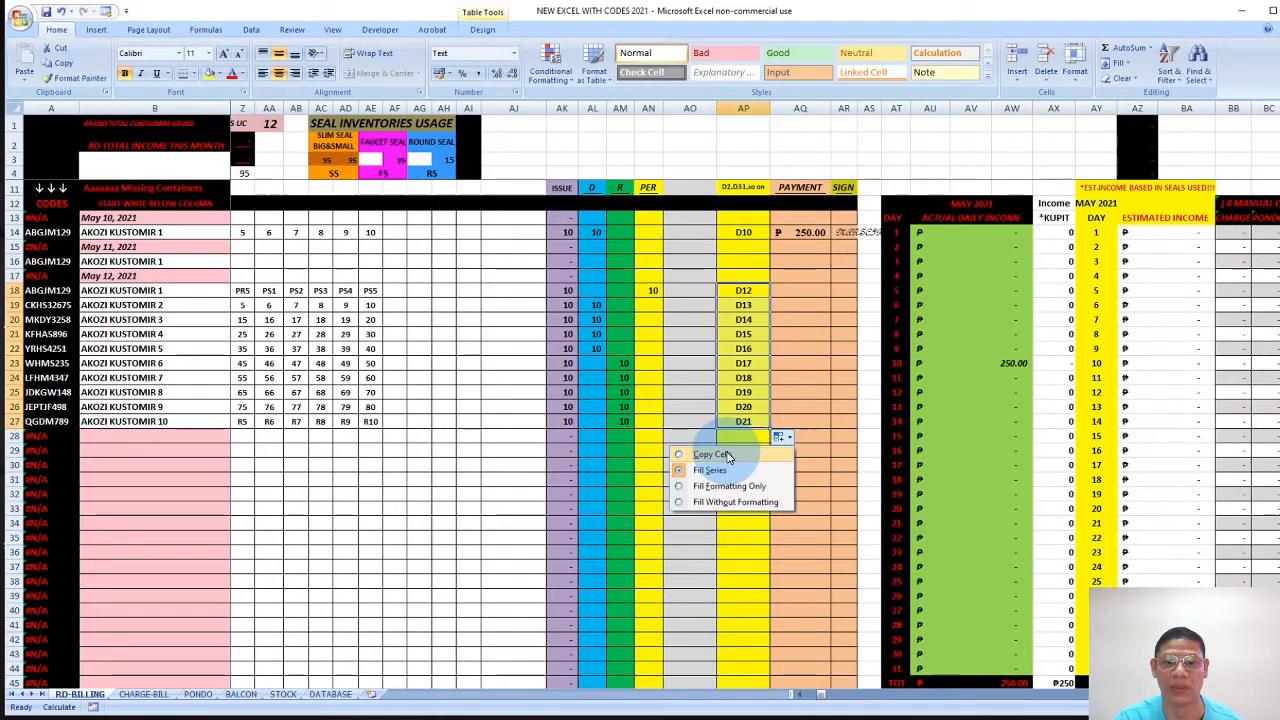
click(728, 457)
click(752, 438)
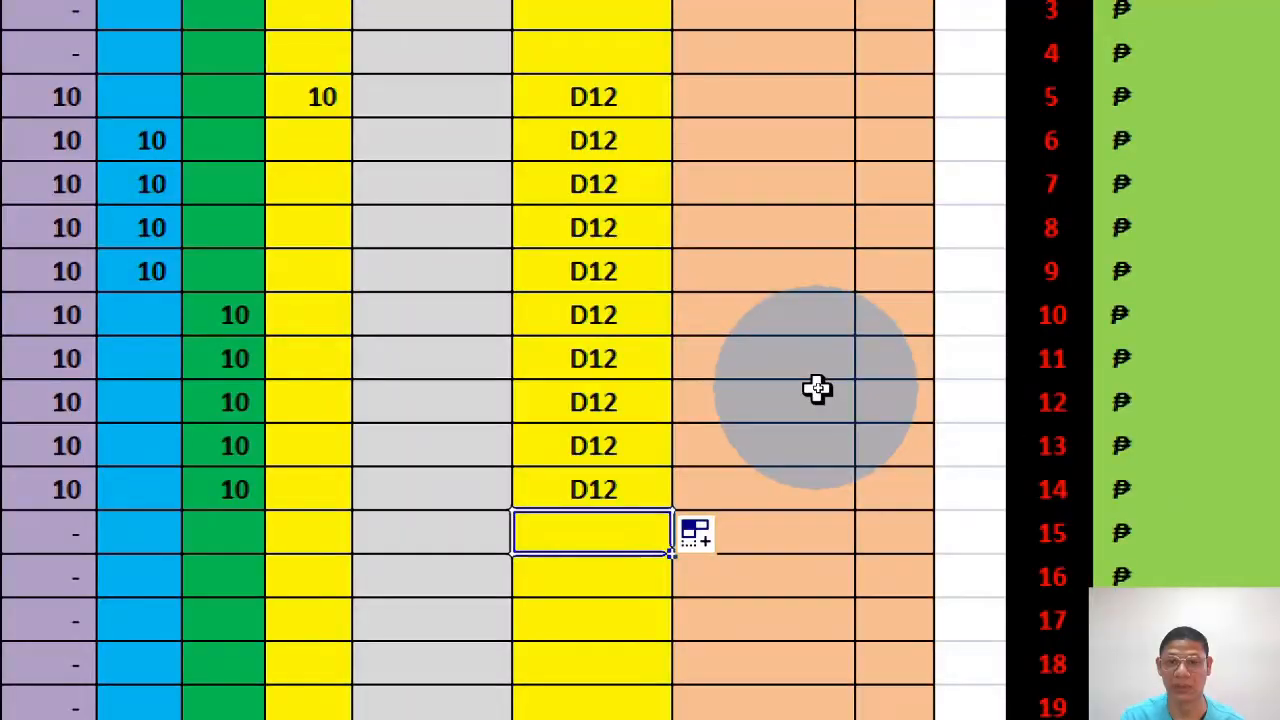
Enter a payment of 250 in AQ18 and fill it down to the fifth customer in AQ22.
scroll(688, 663, down, 2)
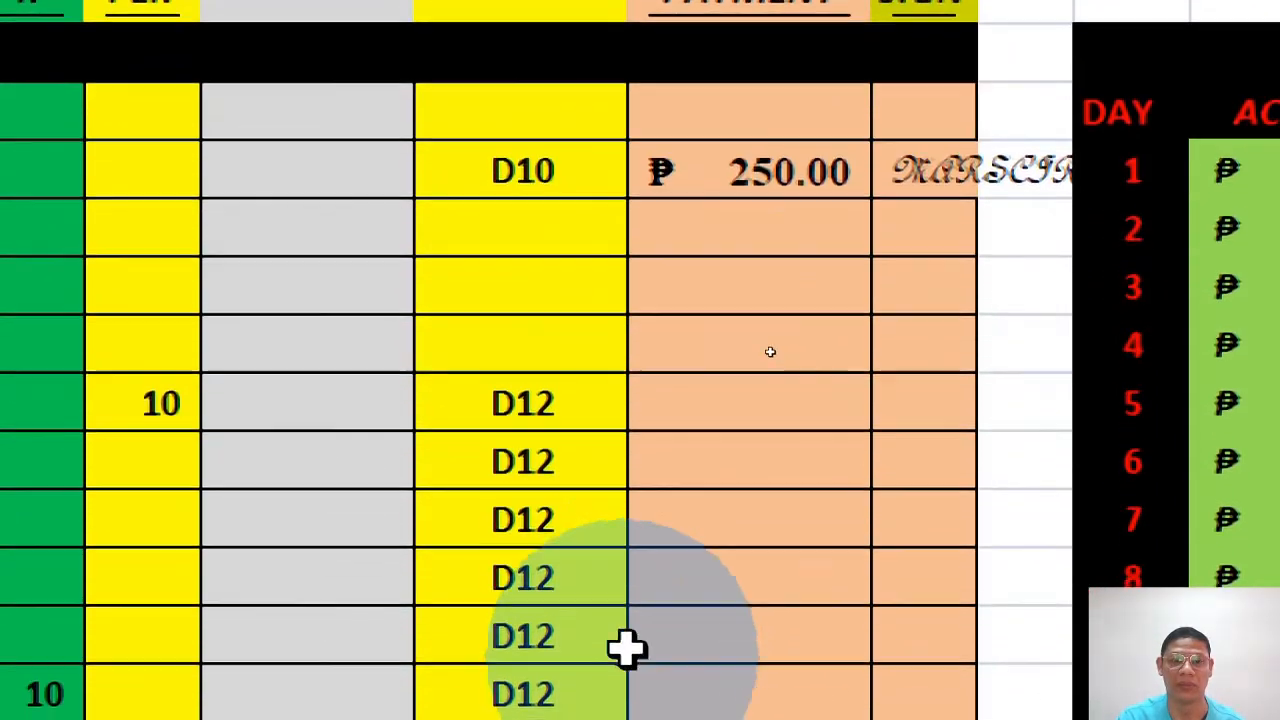
scroll(746, 580, down, 3)
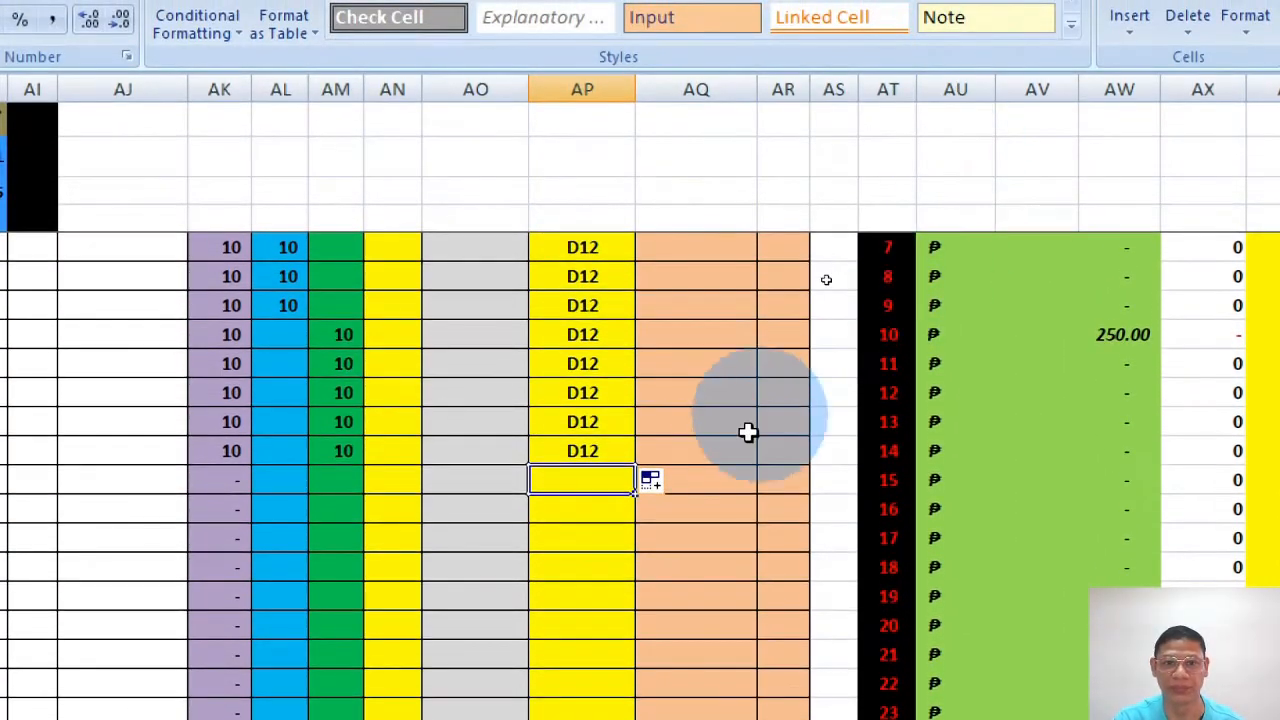
scroll(746, 311, up, 5)
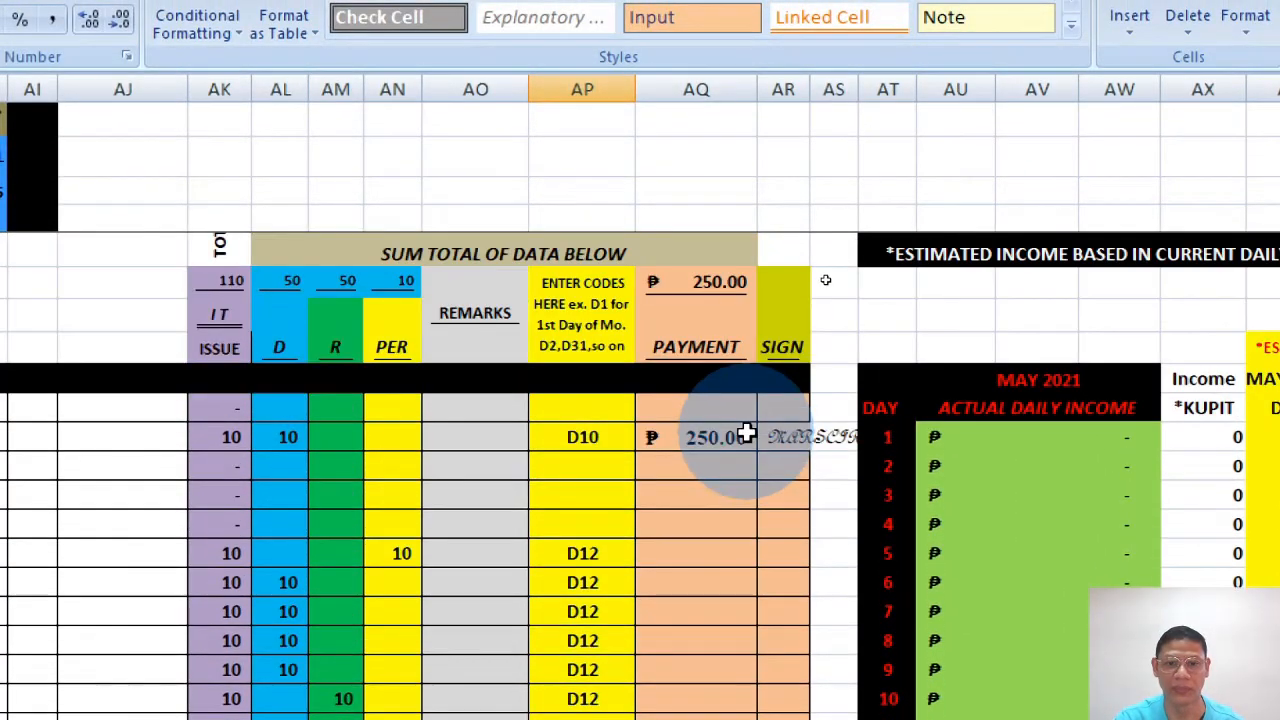
scroll(755, 434, down, 2)
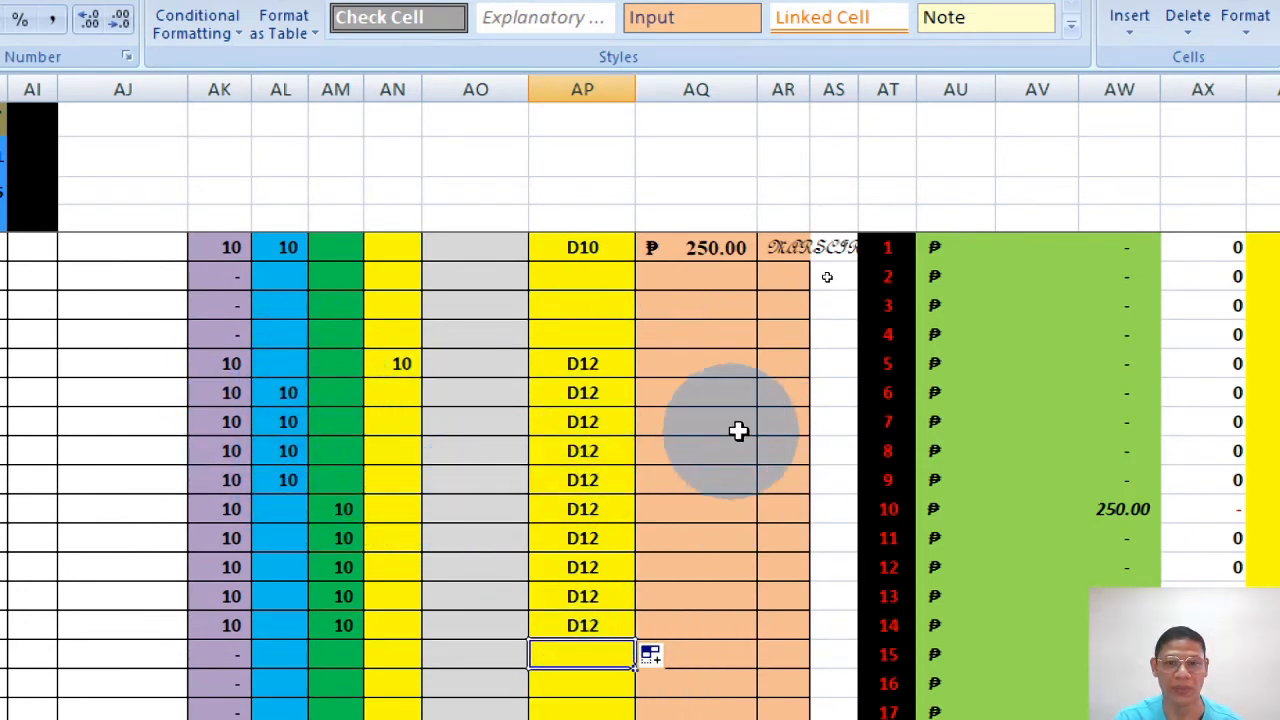
click(689, 367)
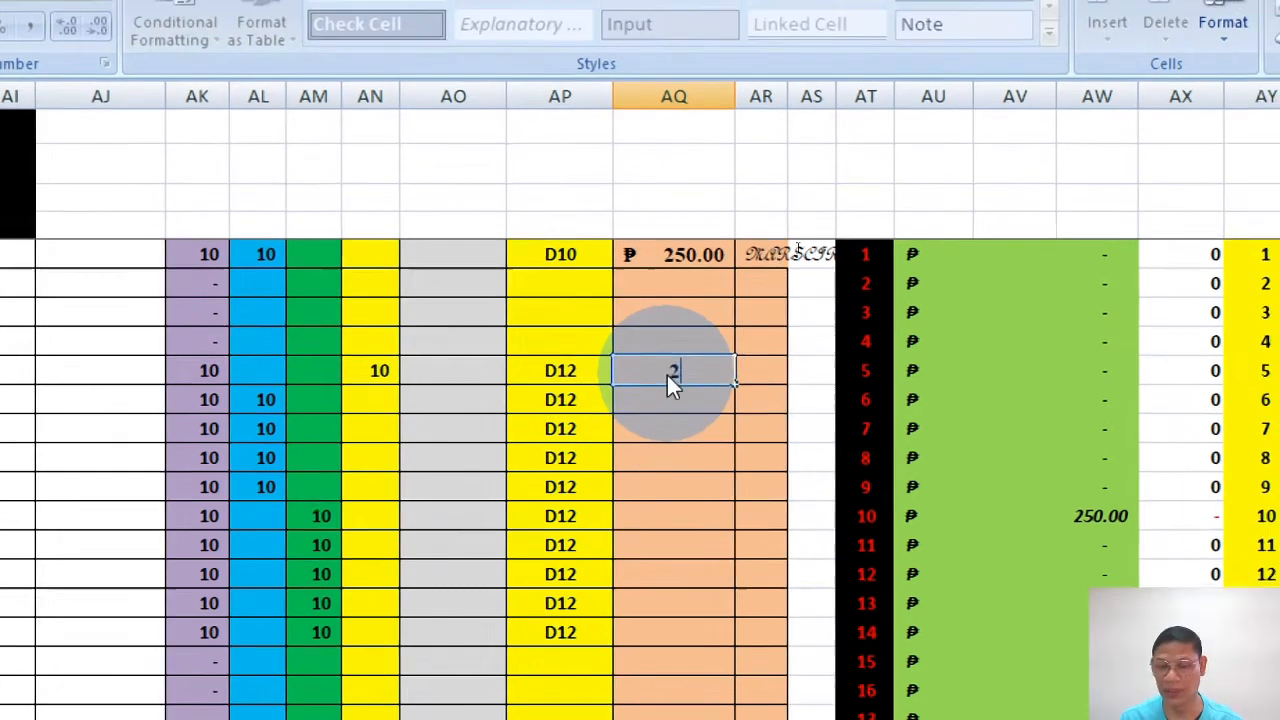
text(250)
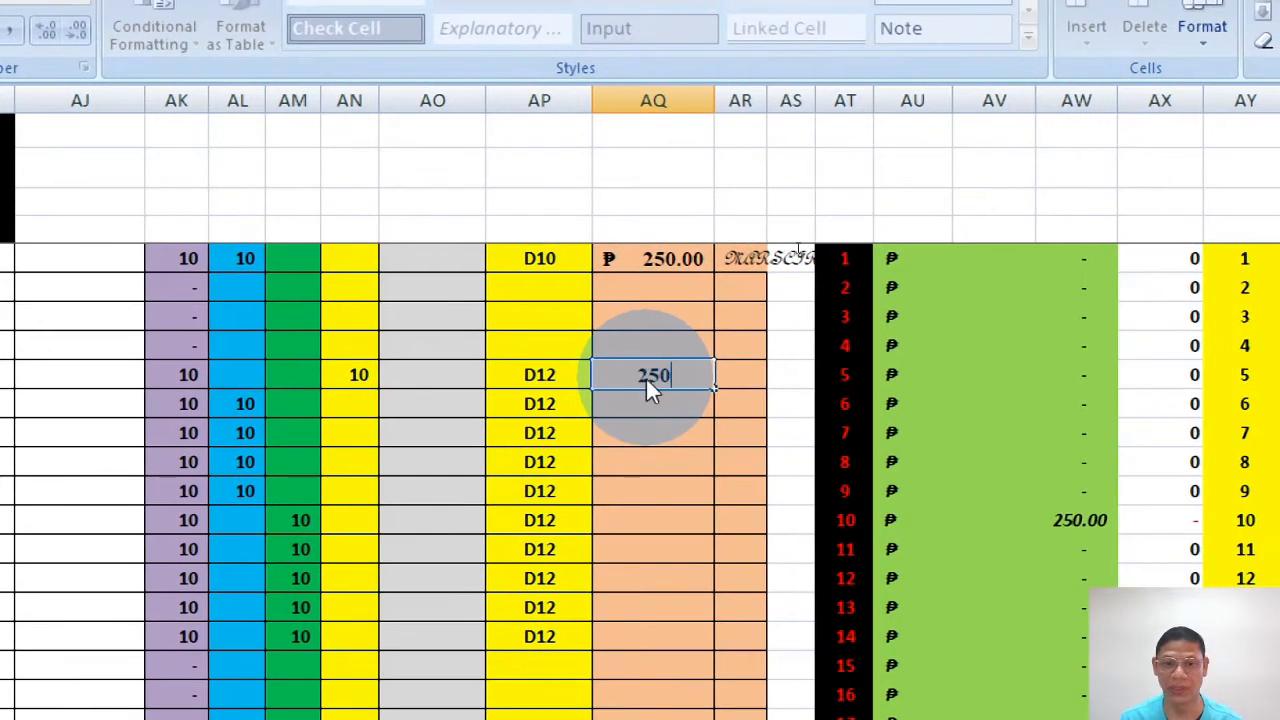
click(694, 457)
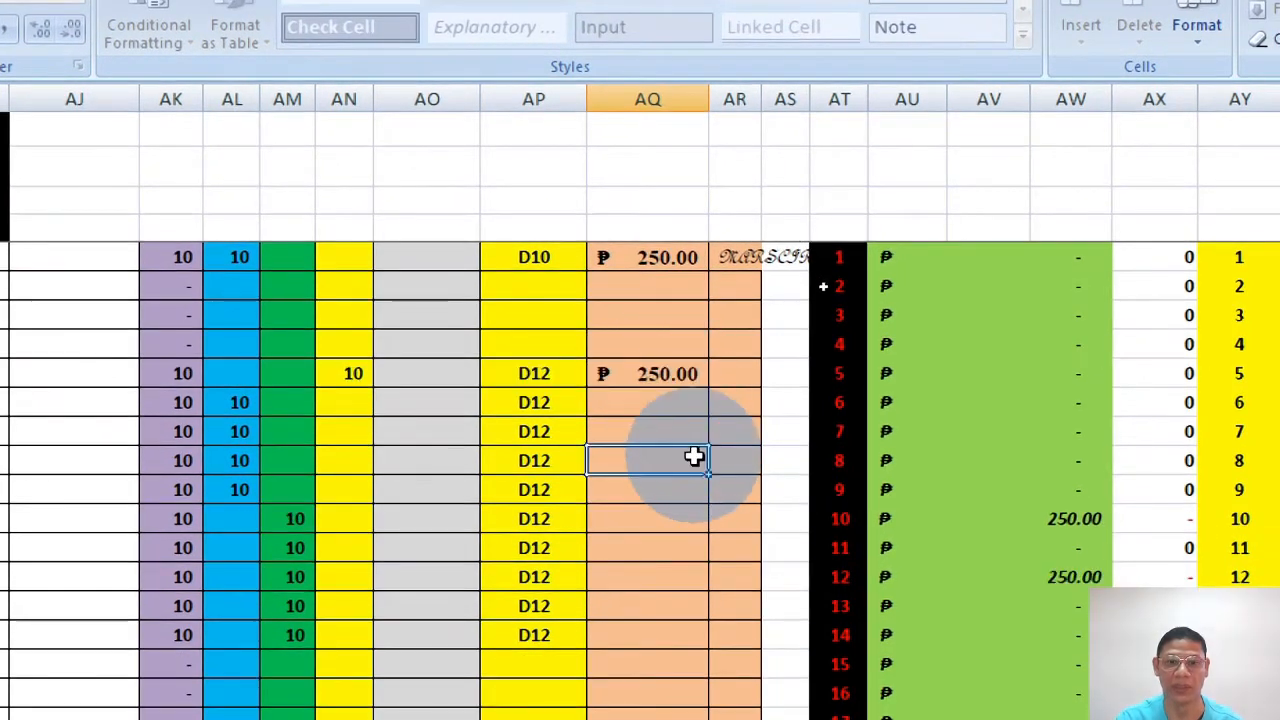
click(695, 372)
drag(707, 385, 703, 492)
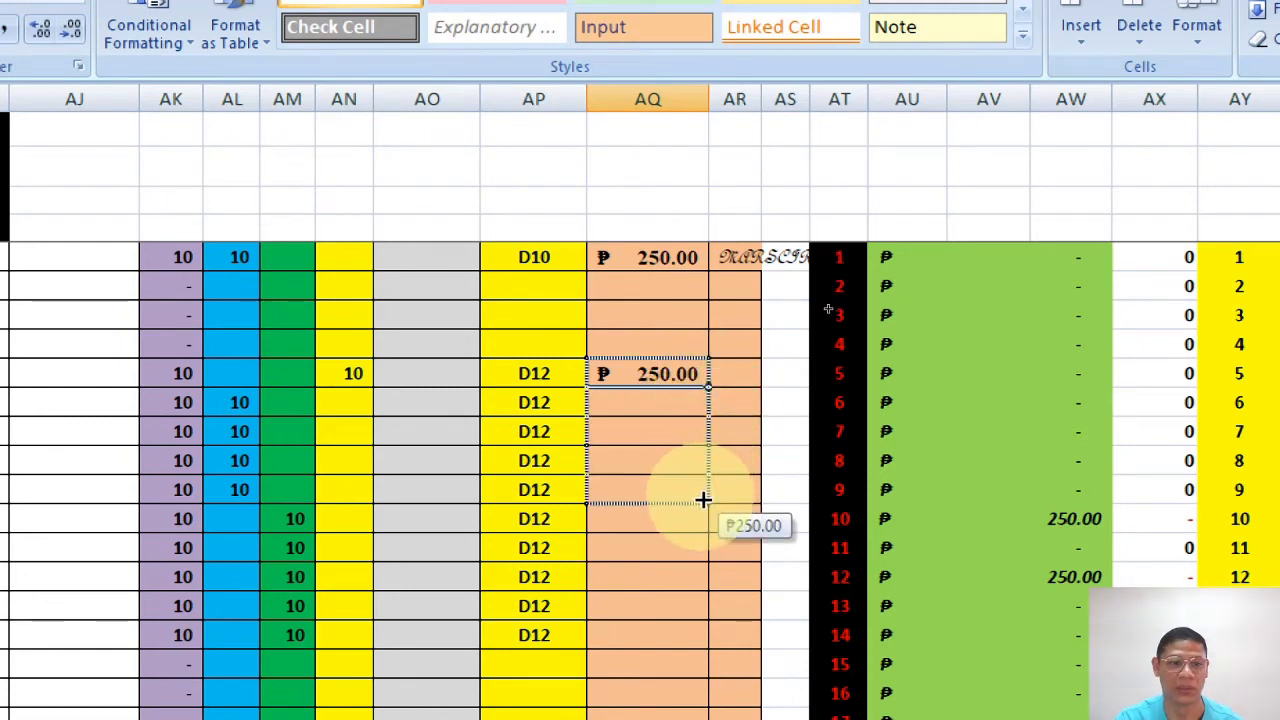
drag(703, 499, 704, 500)
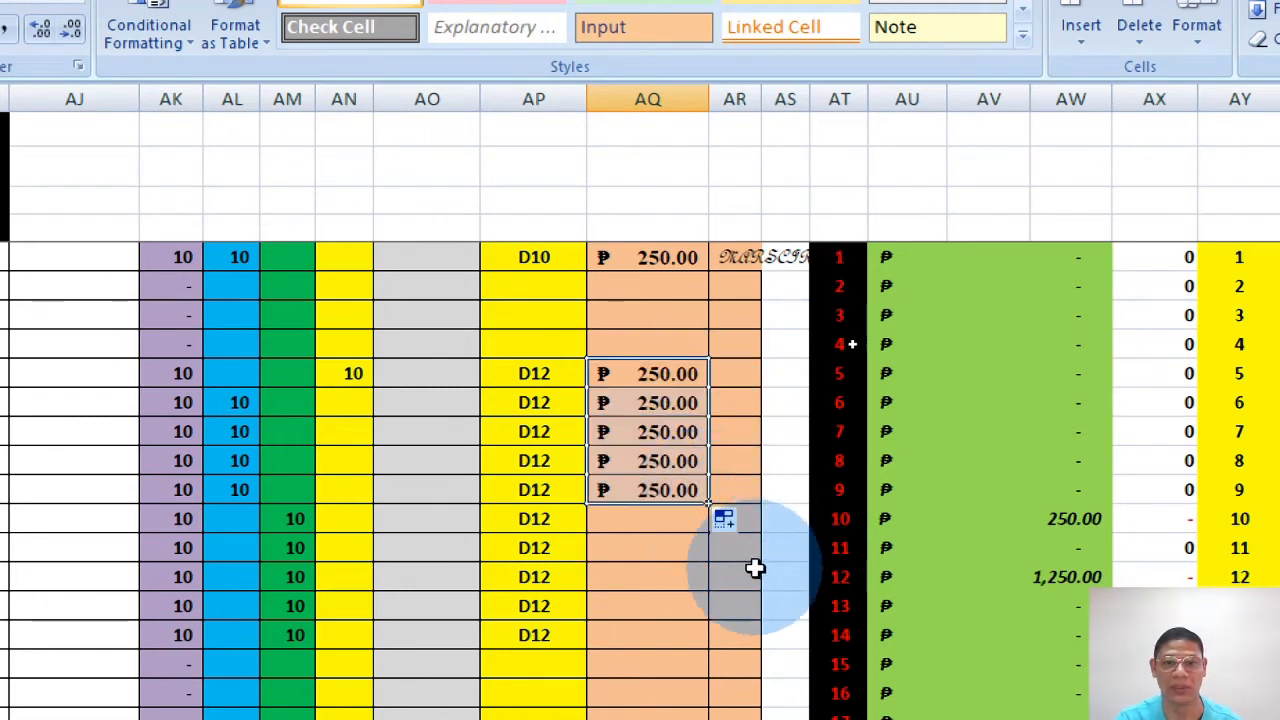
Enter a payment of 170 for the sixth customer in AQ23 and fill it down to the tenth customer in AQ27.
click(663, 568)
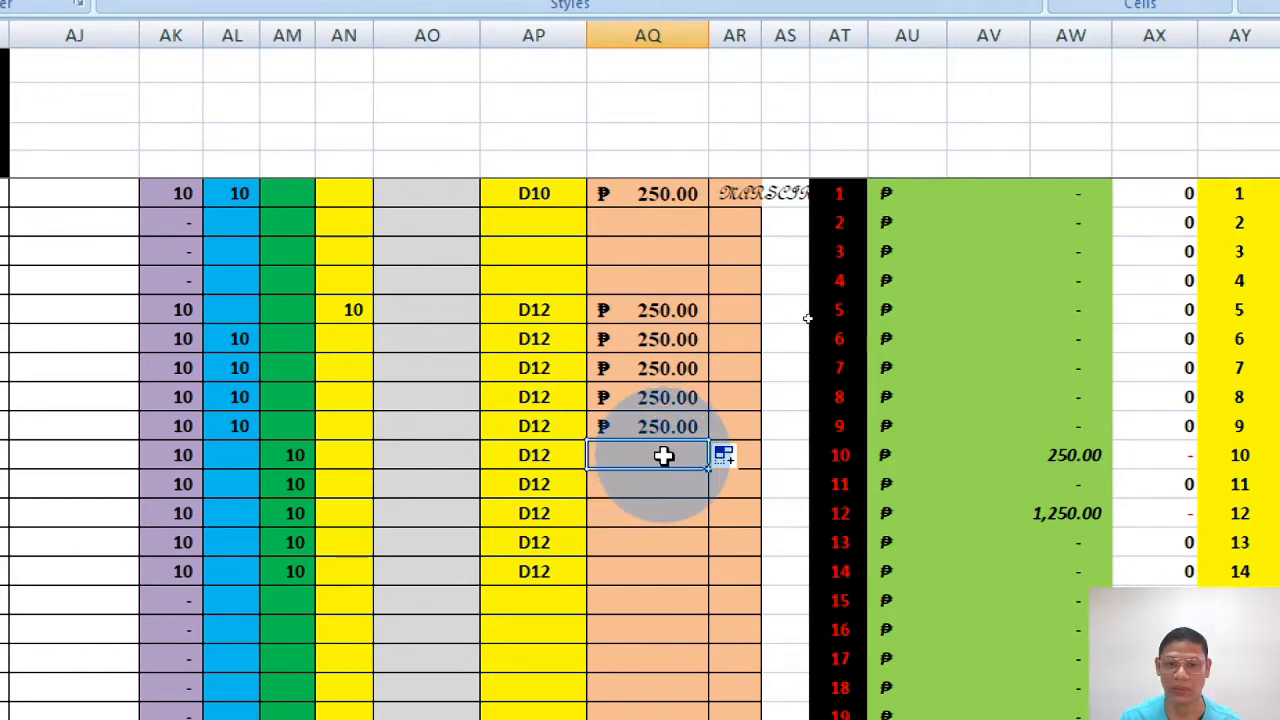
text(170)
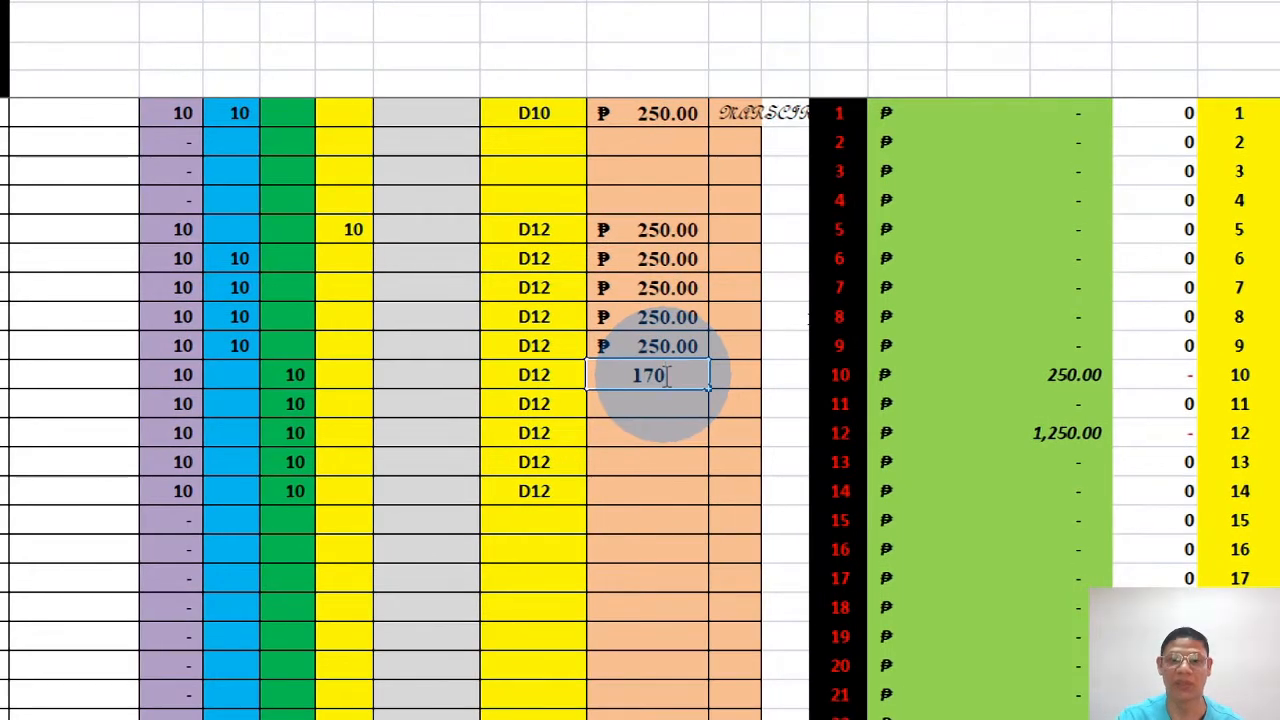
click(660, 460)
click(700, 375)
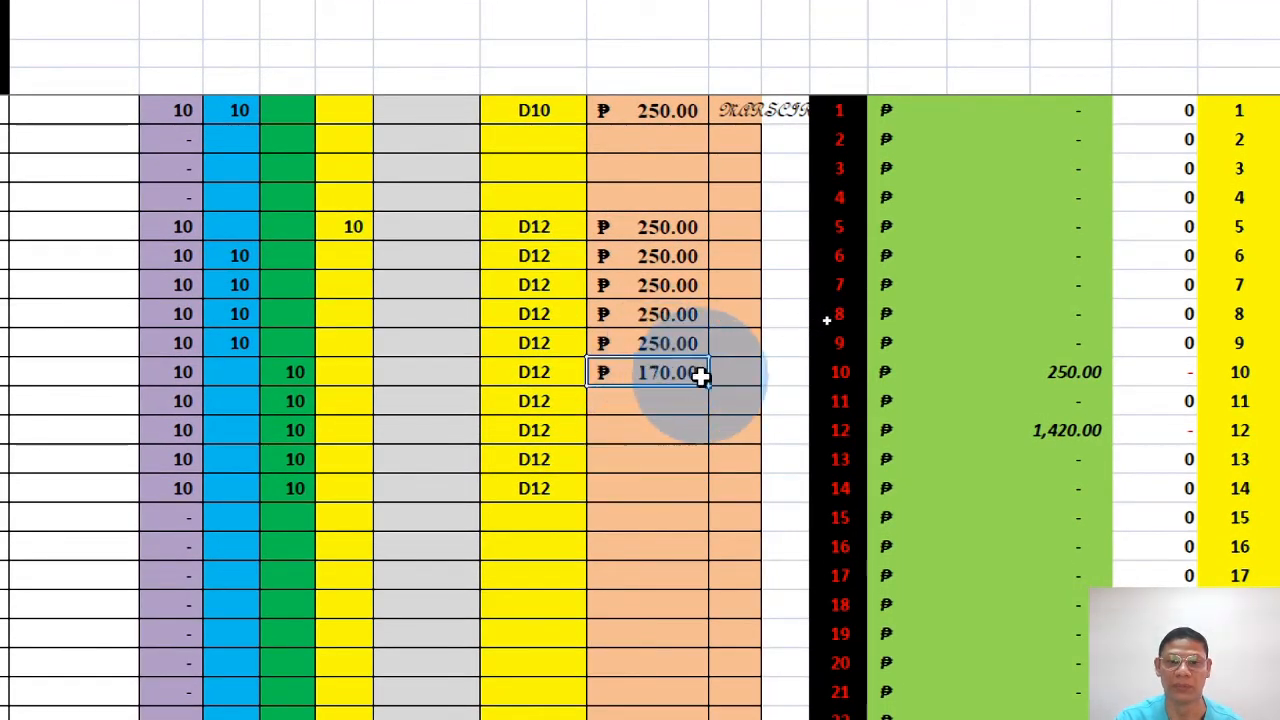
drag(708, 390, 700, 500)
click(641, 642)
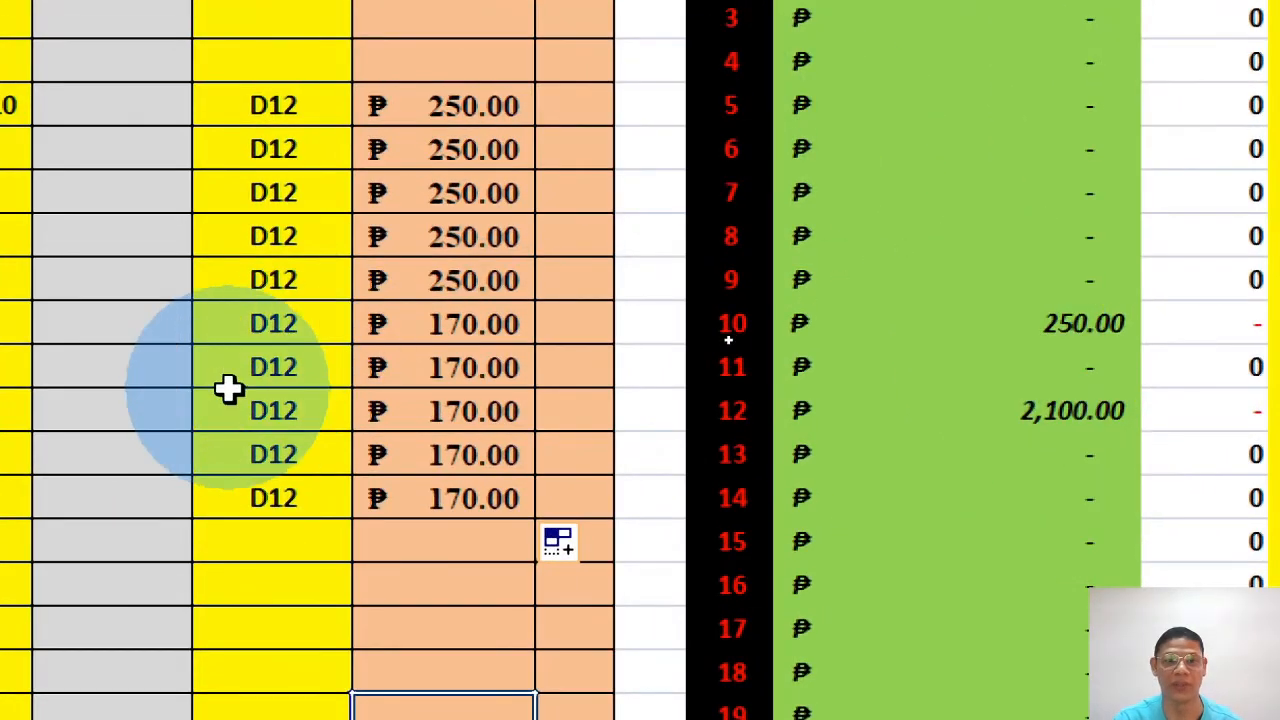
Clear the payments of the second to fifth customers in AQ19:AQ22 and refill them with the 250 from AQ18.
drag(466, 150, 463, 296)
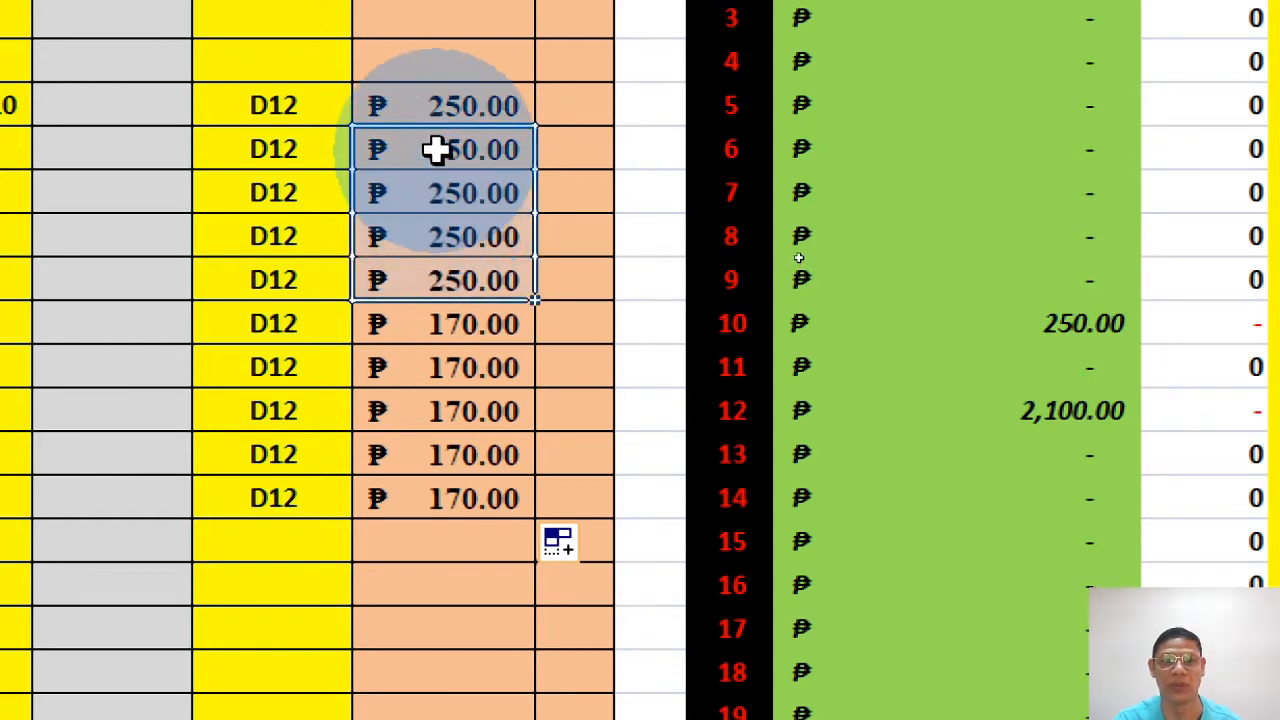
right_click(463, 165)
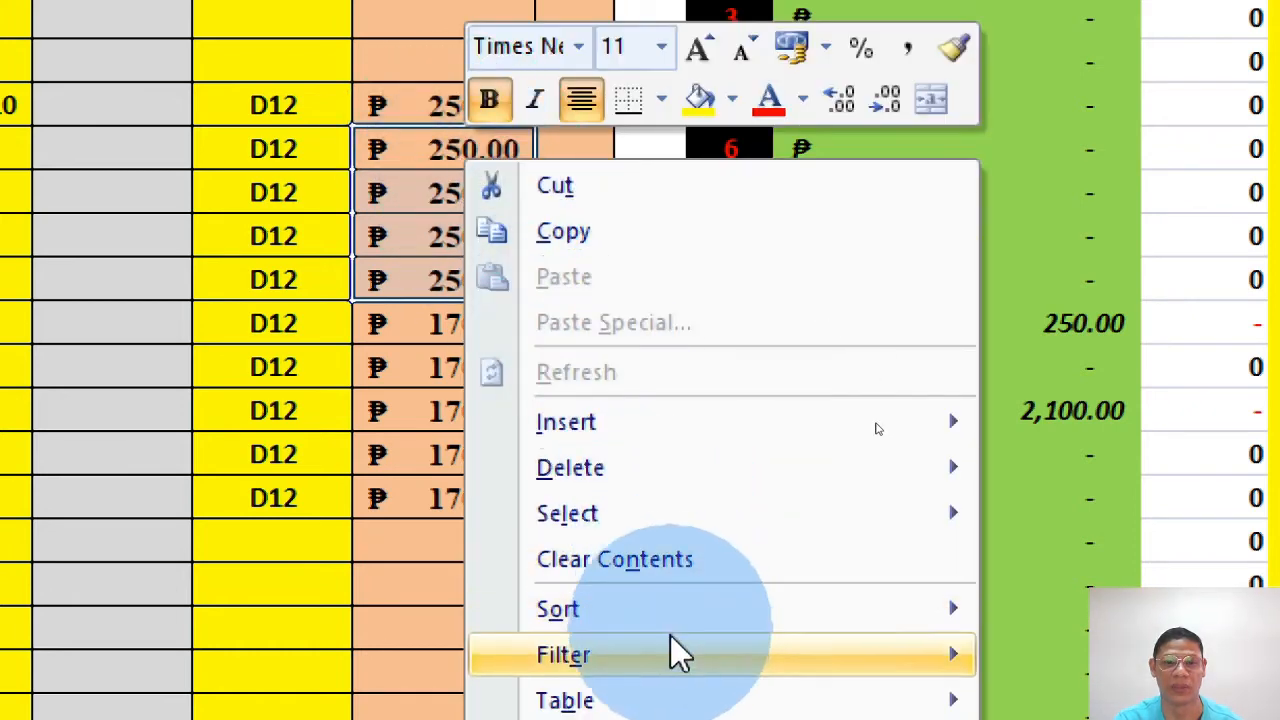
click(668, 558)
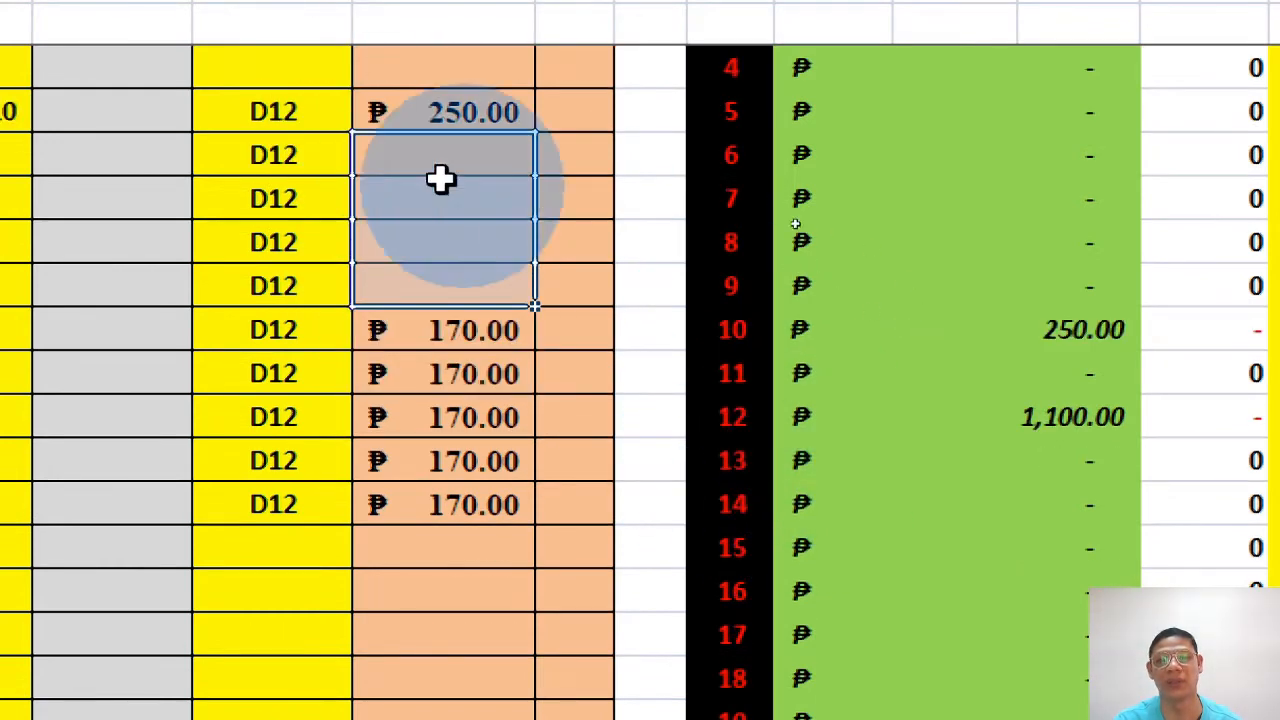
click(478, 106)
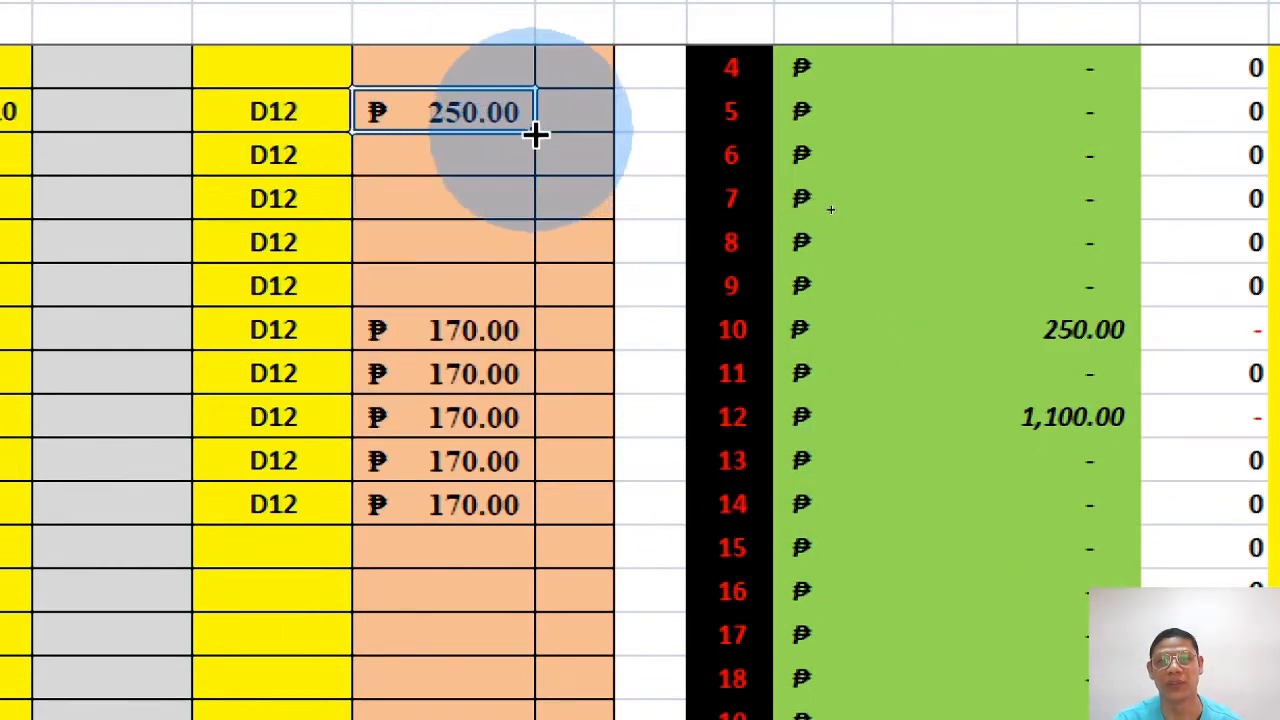
drag(536, 132, 533, 305)
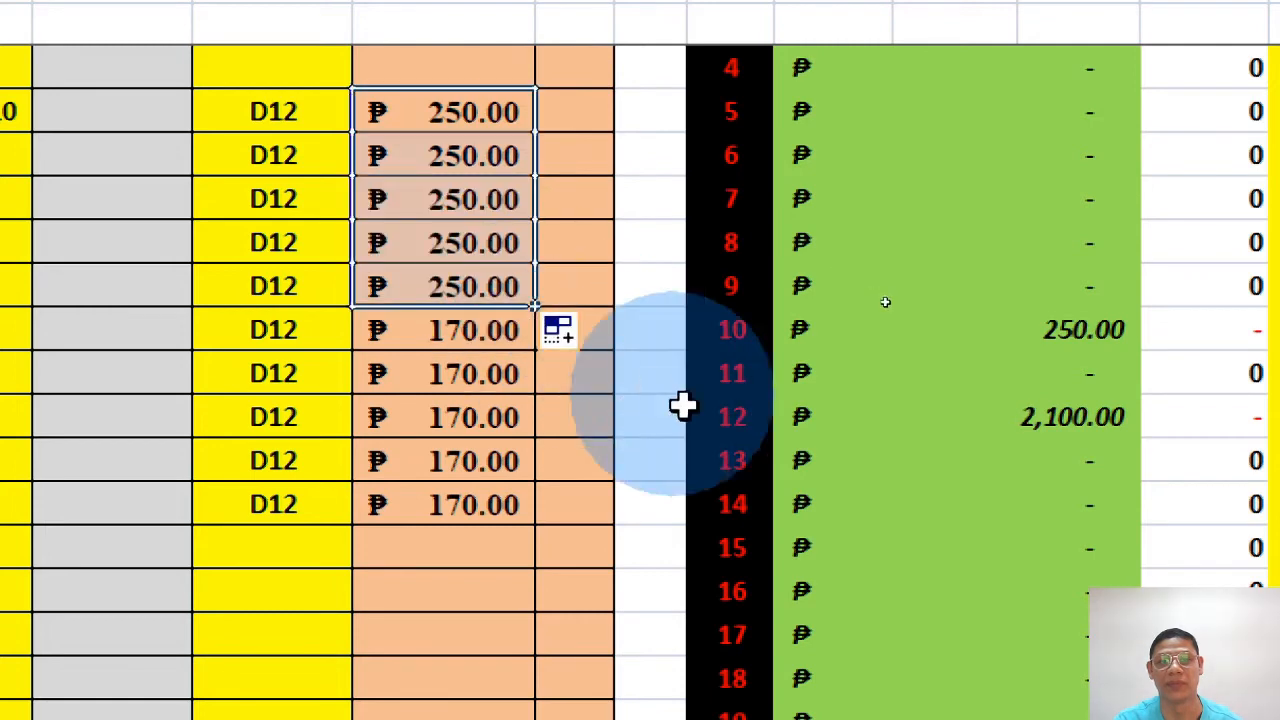
Clear the payments in AQ23:AQ27, re-enter 170 in AQ23 and fill it down to AQ27.
drag(427, 337, 420, 514)
right_click(420, 514)
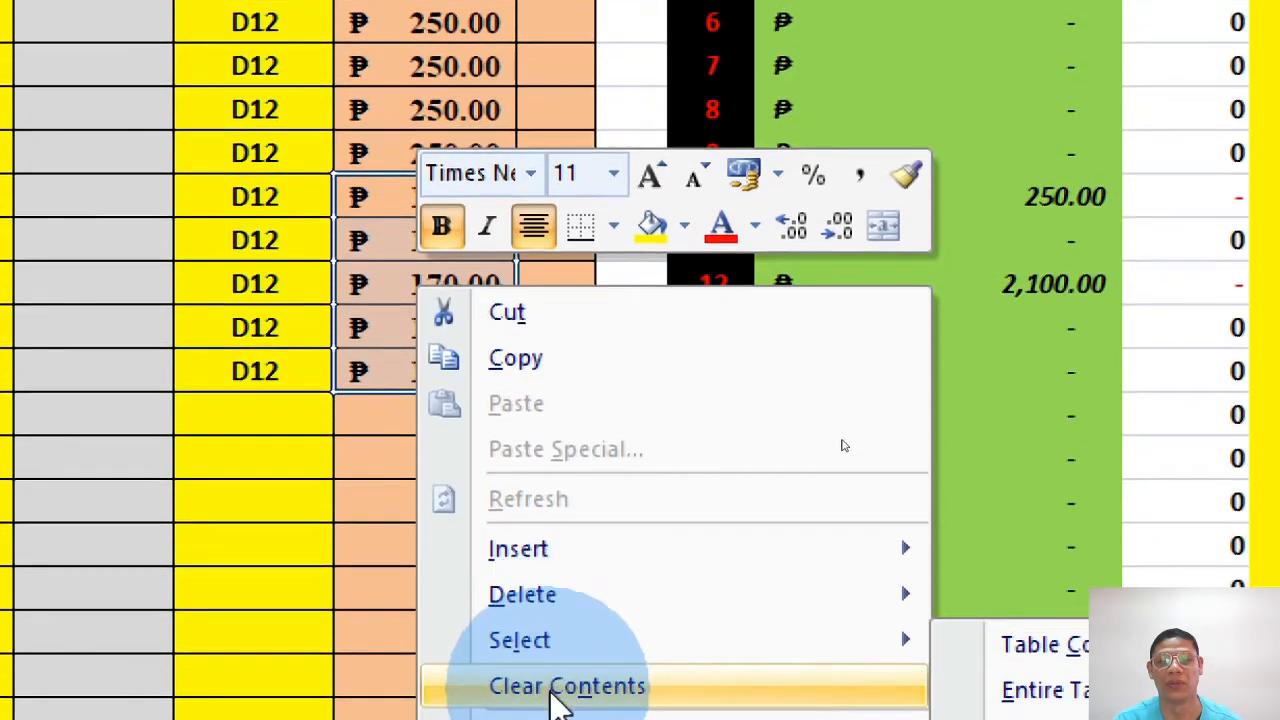
click(557, 688)
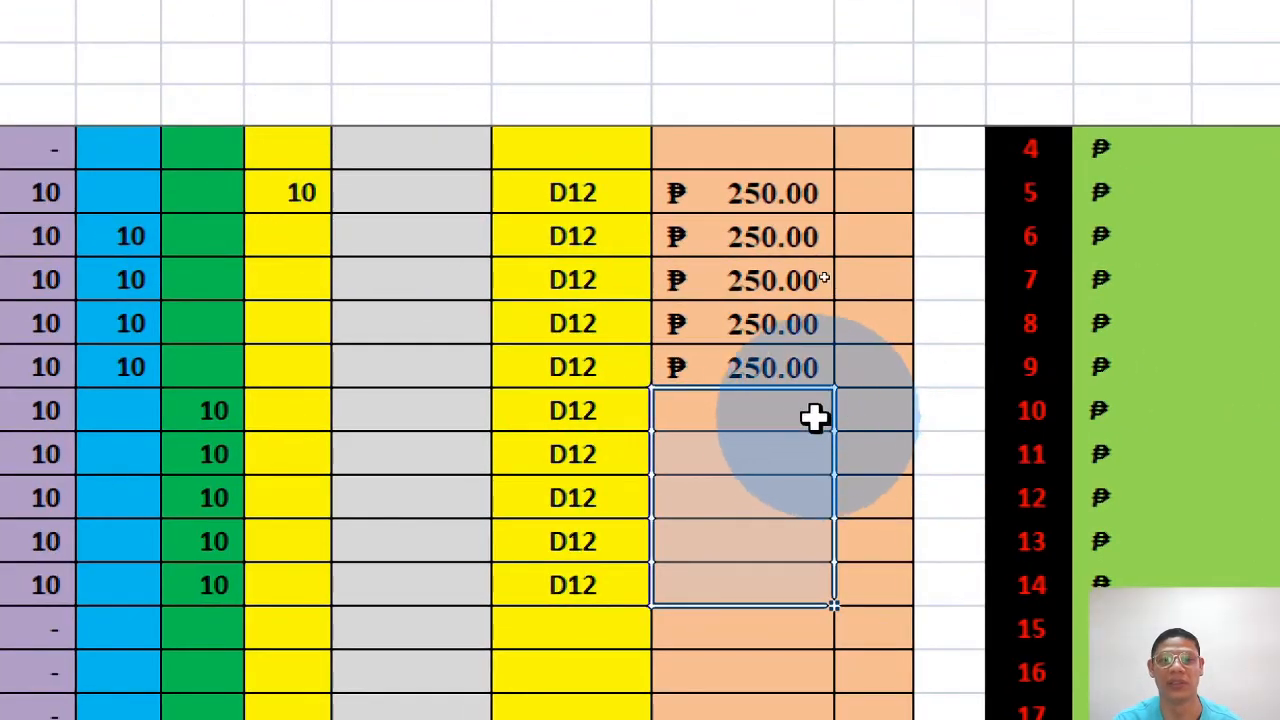
click(469, 224)
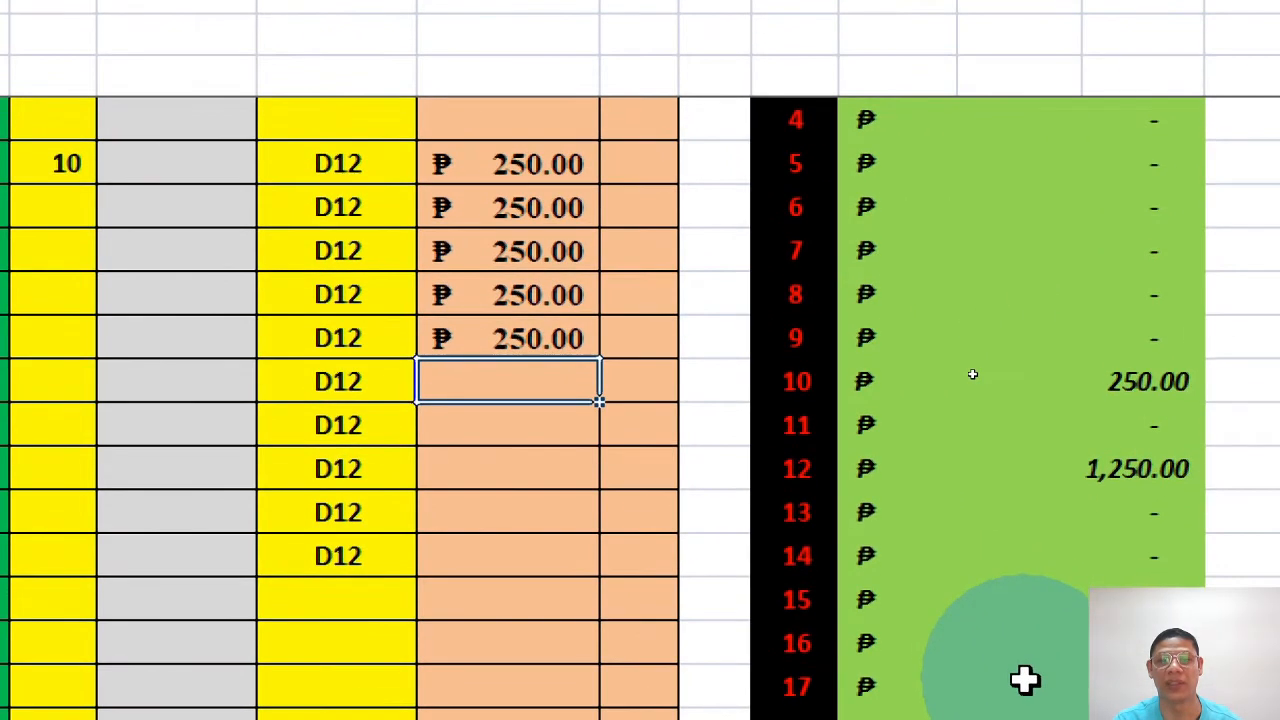
text(170)
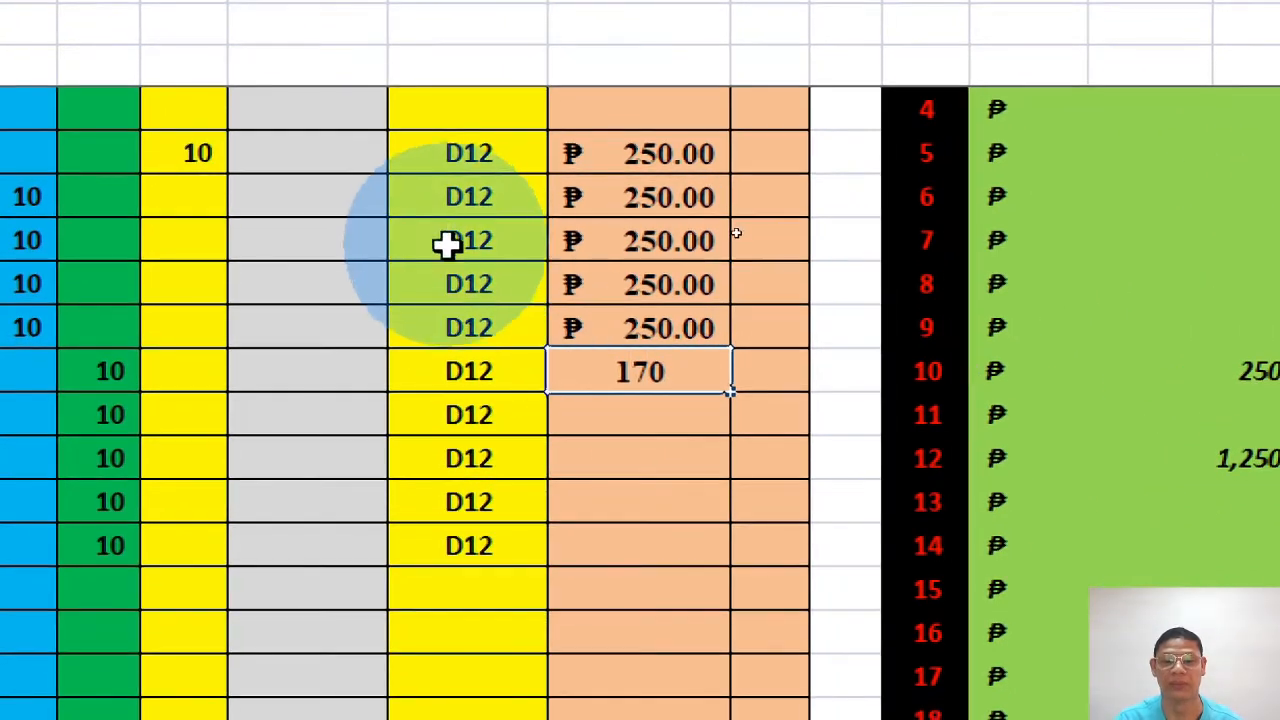
key(Return)
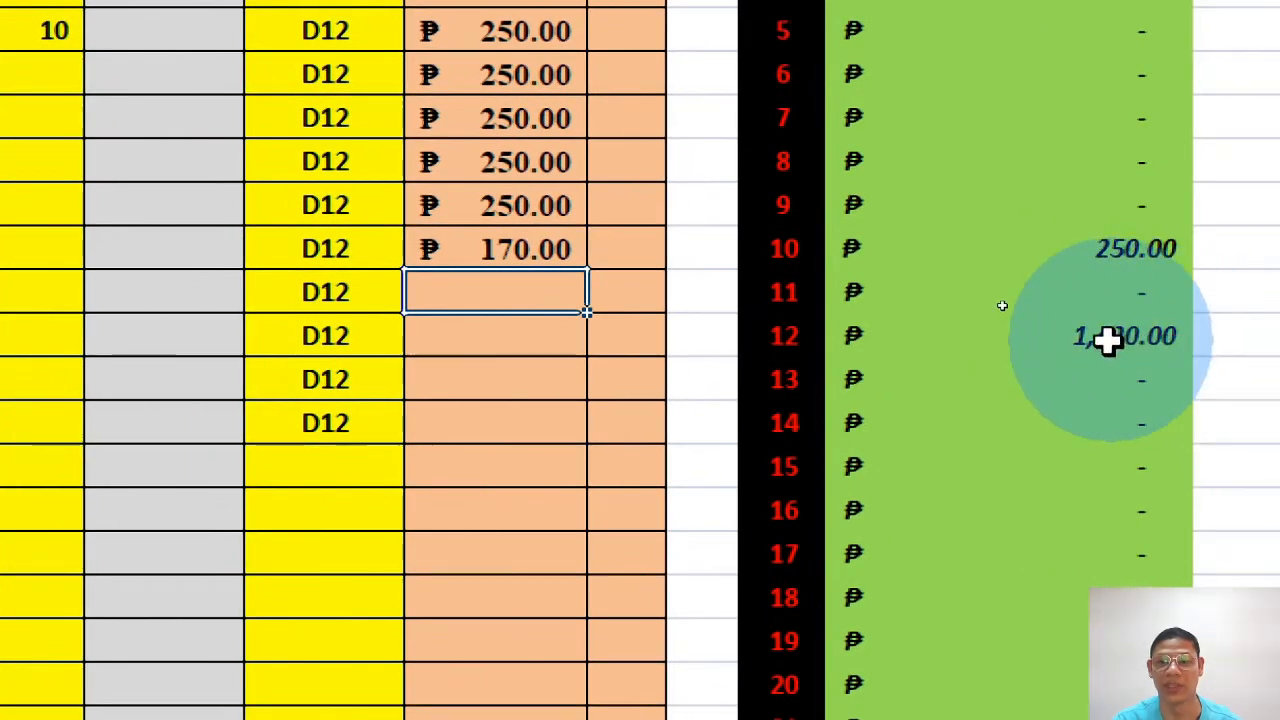
click(695, 371)
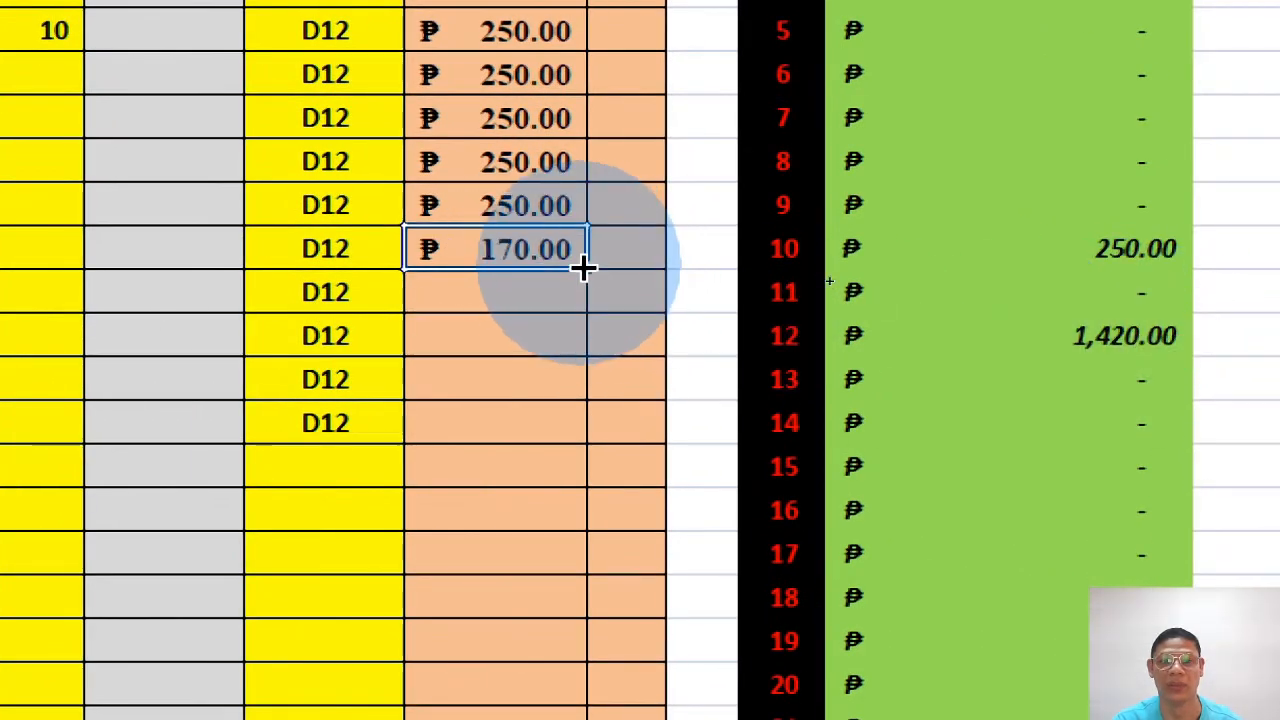
drag(584, 270, 589, 444)
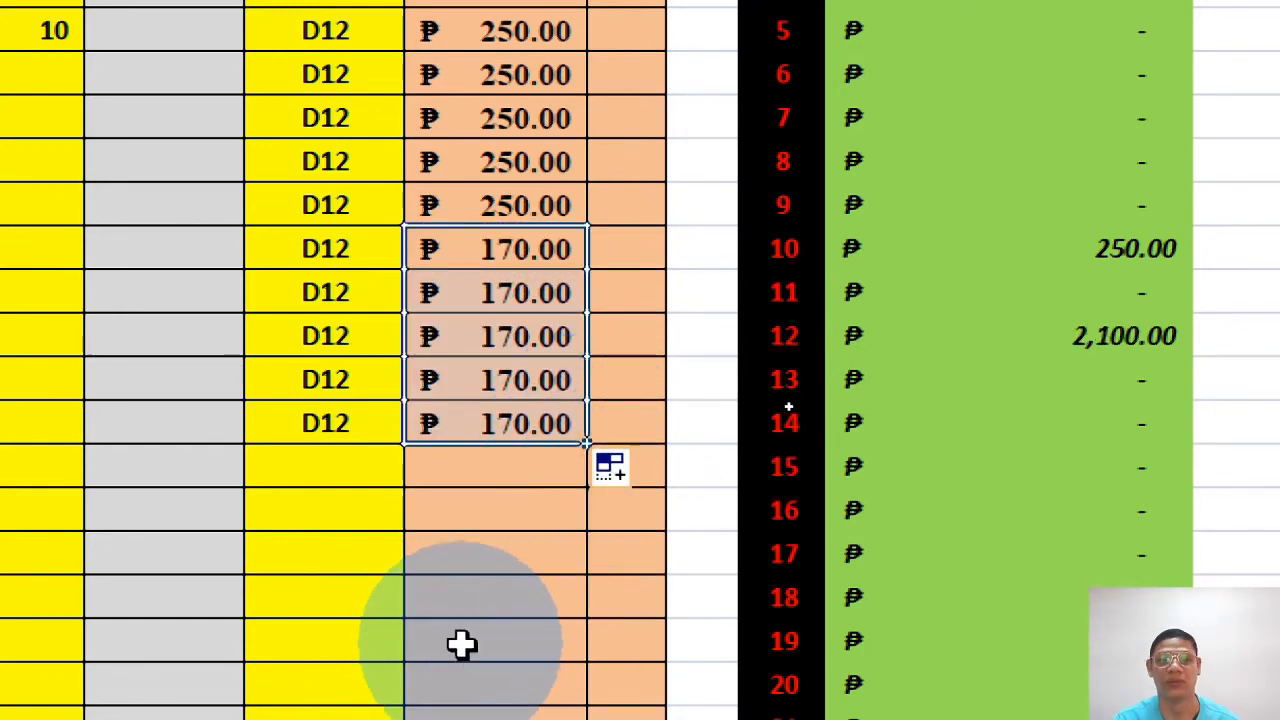
Compare the daily income of days 12 and 10 with the payments and day codes entered for the customers.
click(489, 472)
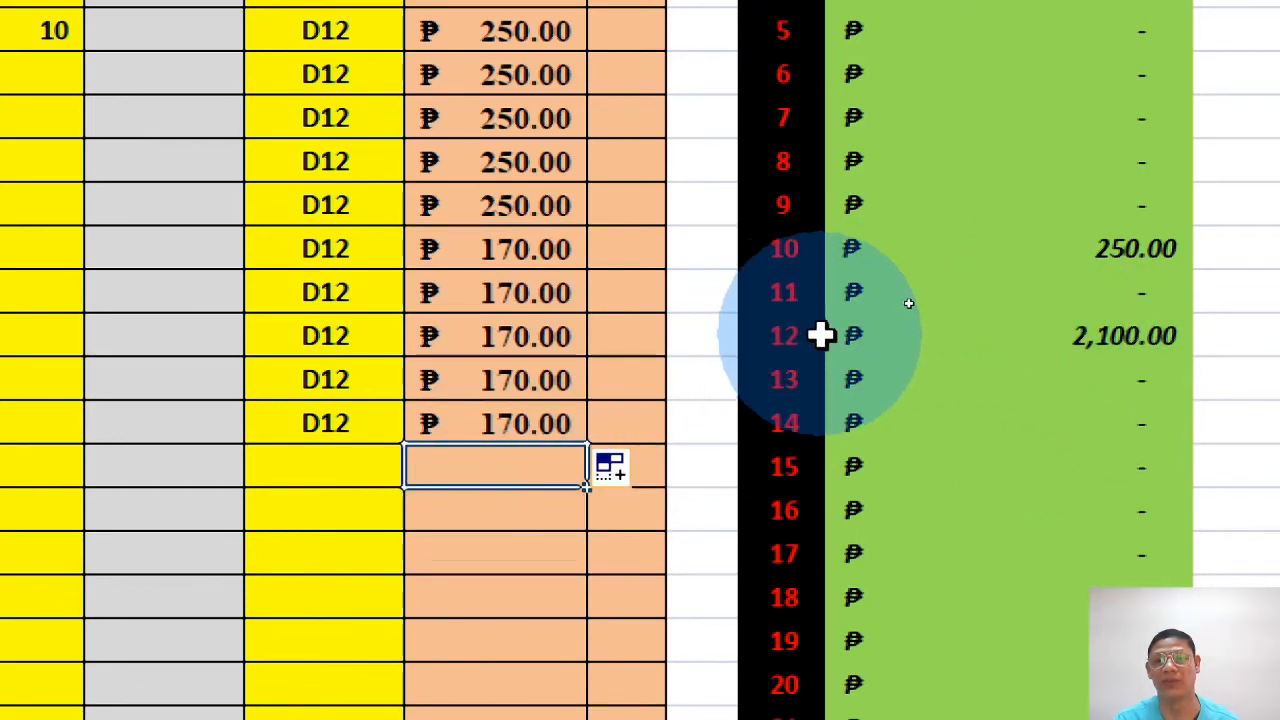
click(821, 333)
click(1140, 330)
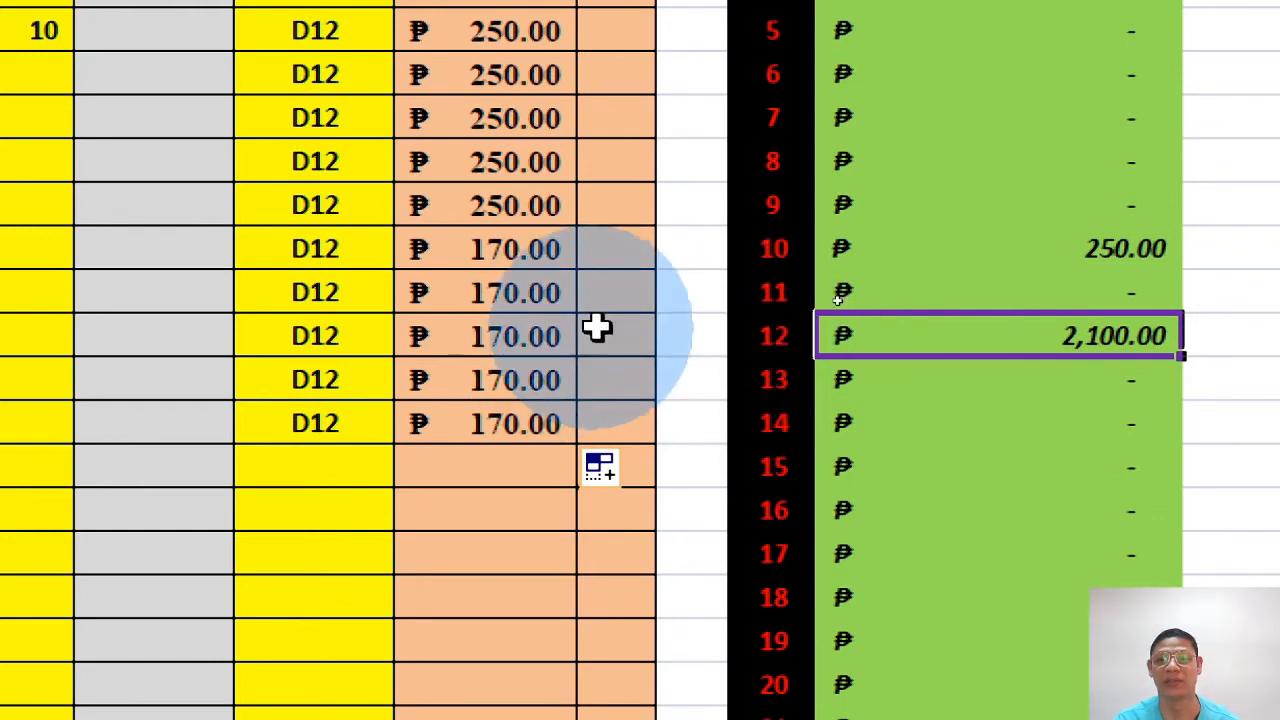
click(1055, 242)
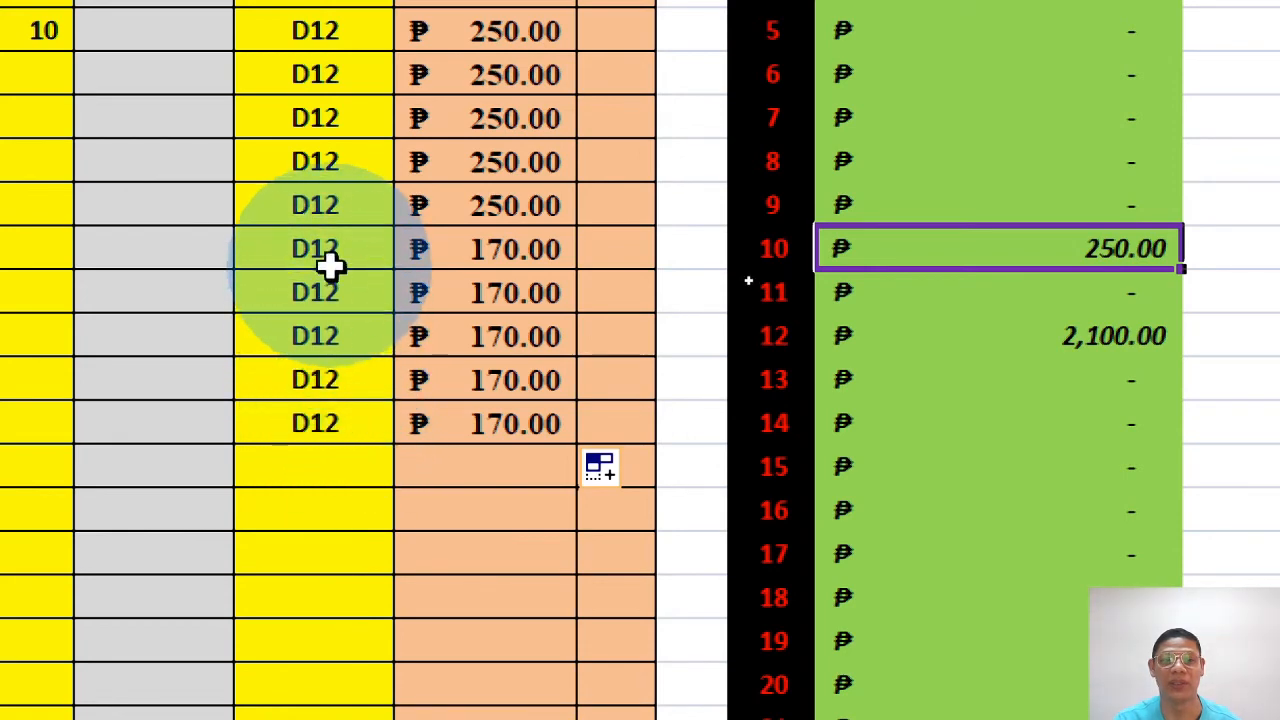
Change the tenth customer's day code in AP27 to D13.
click(352, 424)
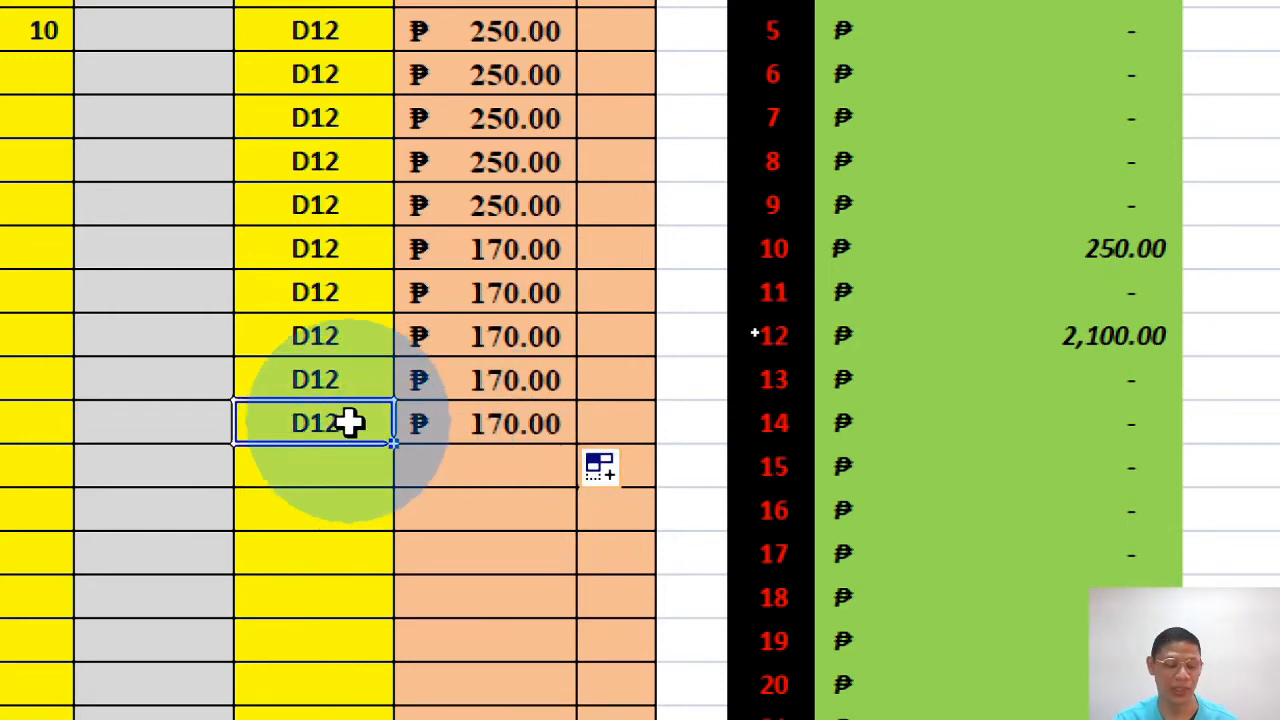
text(D)
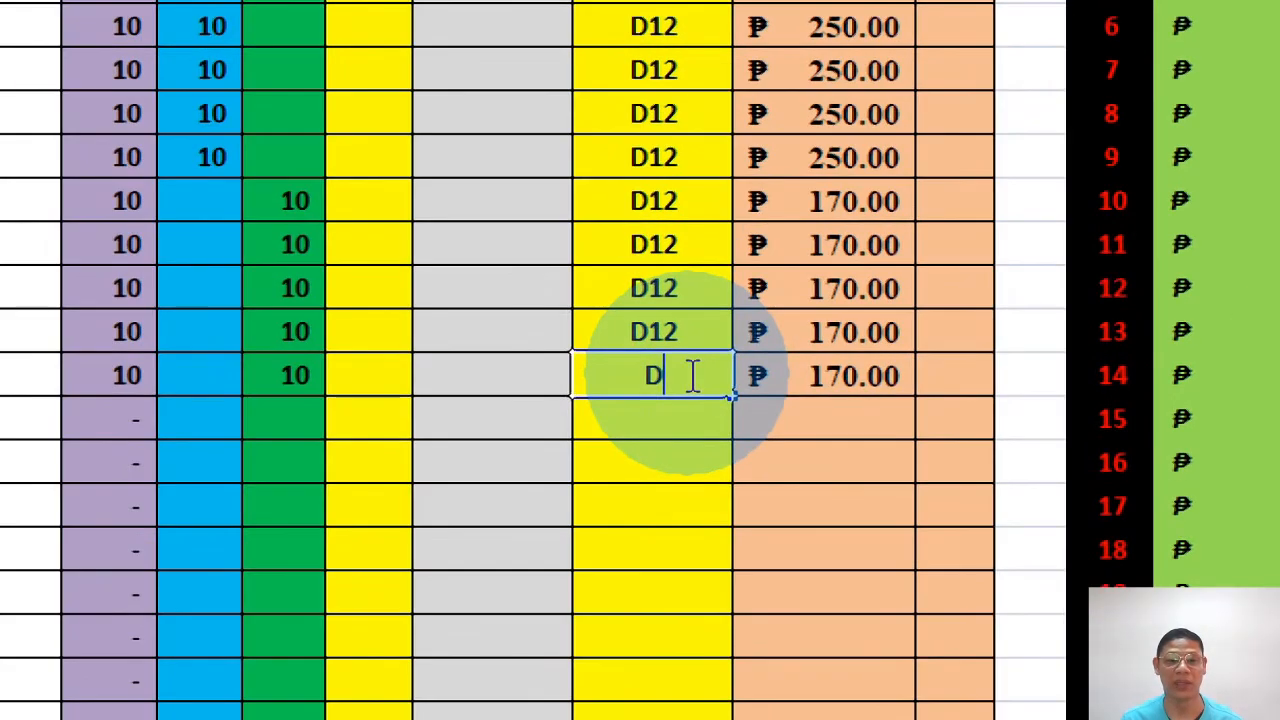
text(13)
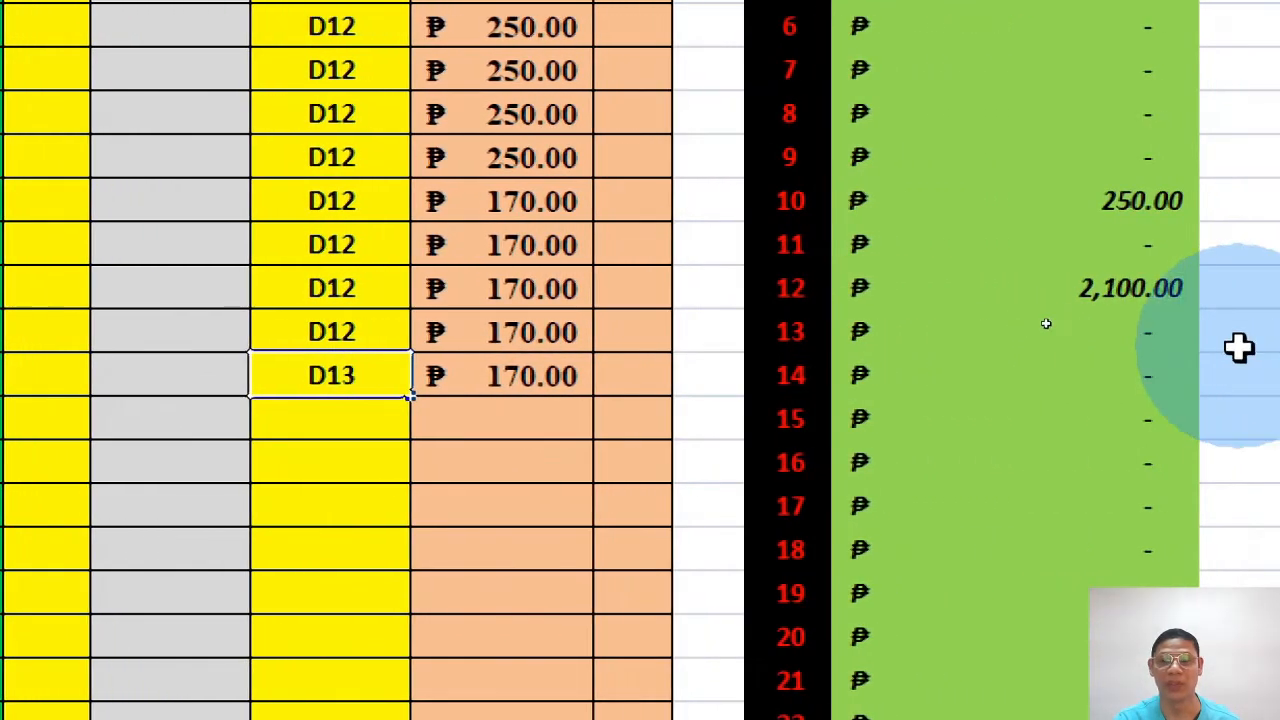
click(440, 412)
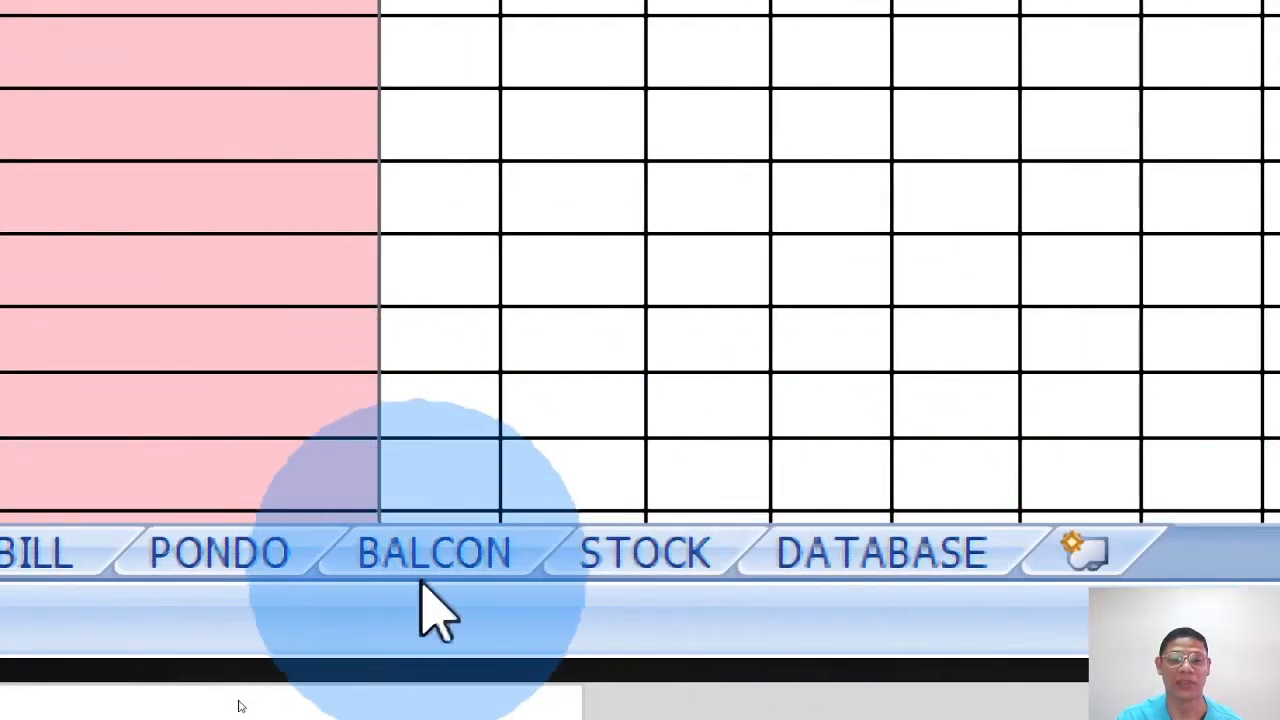
Review the customers' container balances, total issues, returns and personal bottles on the BALCON sheet.
click(455, 570)
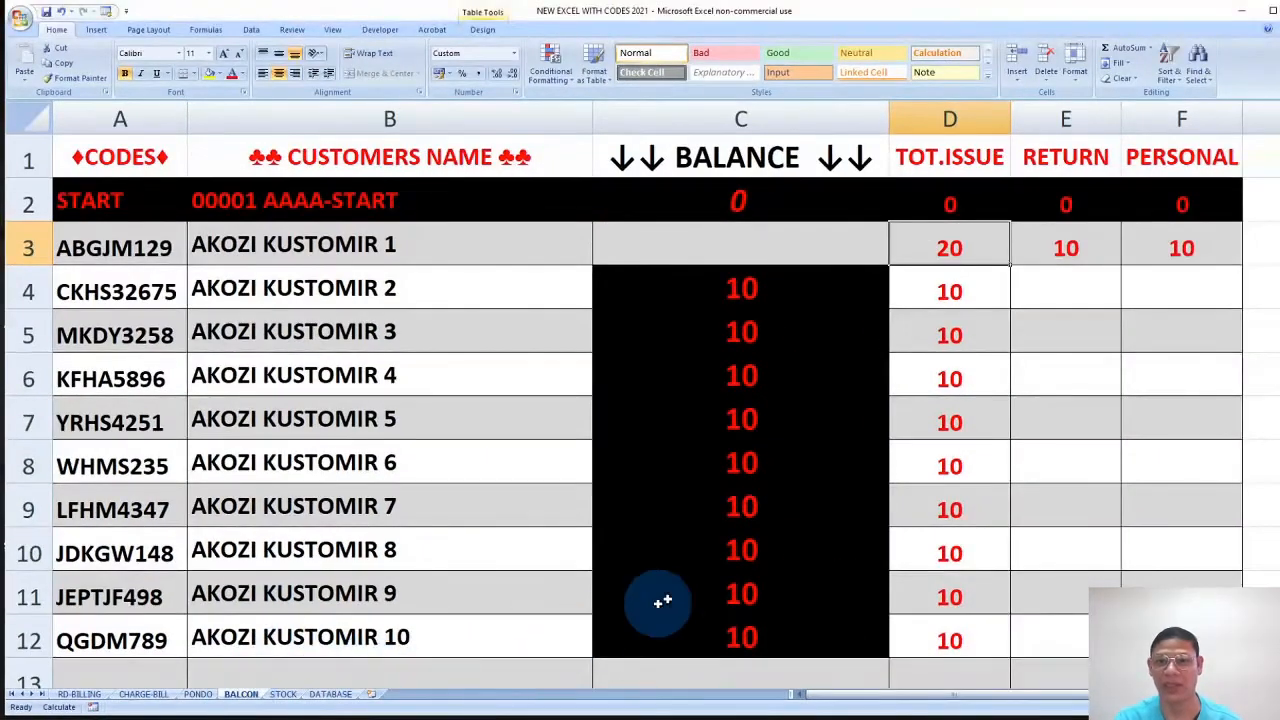
scroll(794, 571, down, 2)
scroll(793, 575, up, 2)
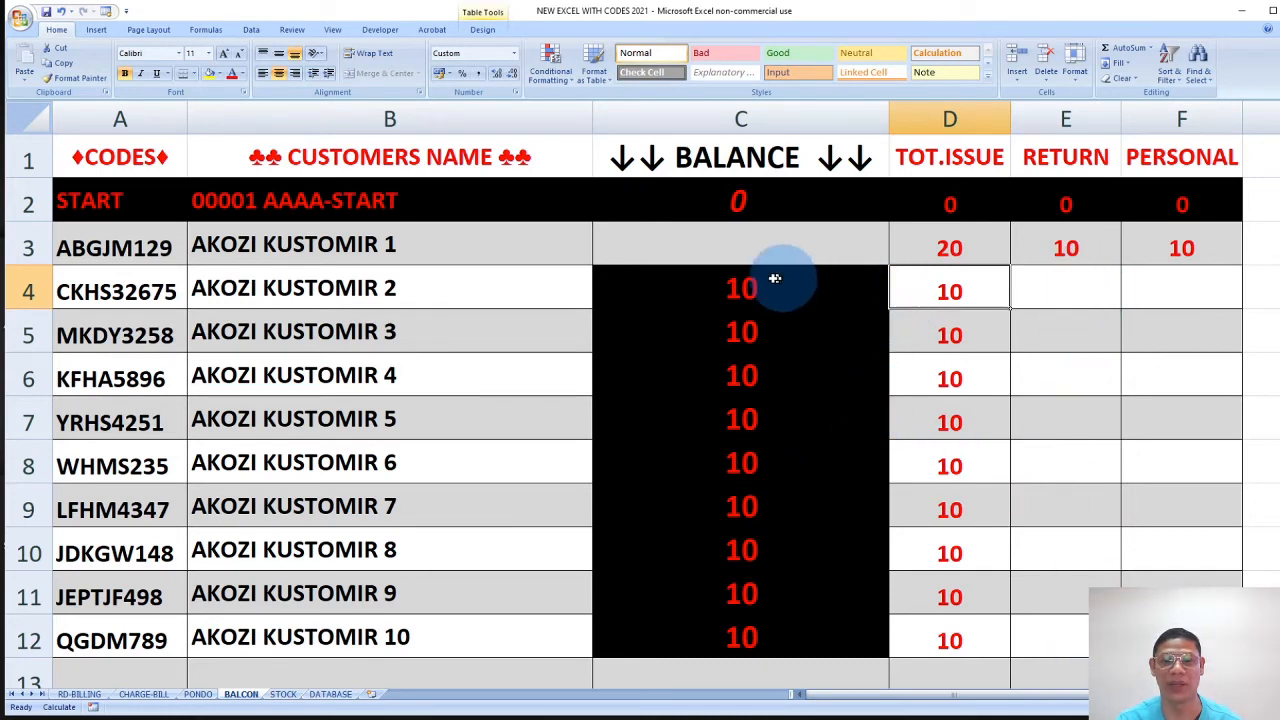
Return to the RD-BILLING sheet and enter the date May 13, 2021 in B28, below the last customer.
click(80, 694)
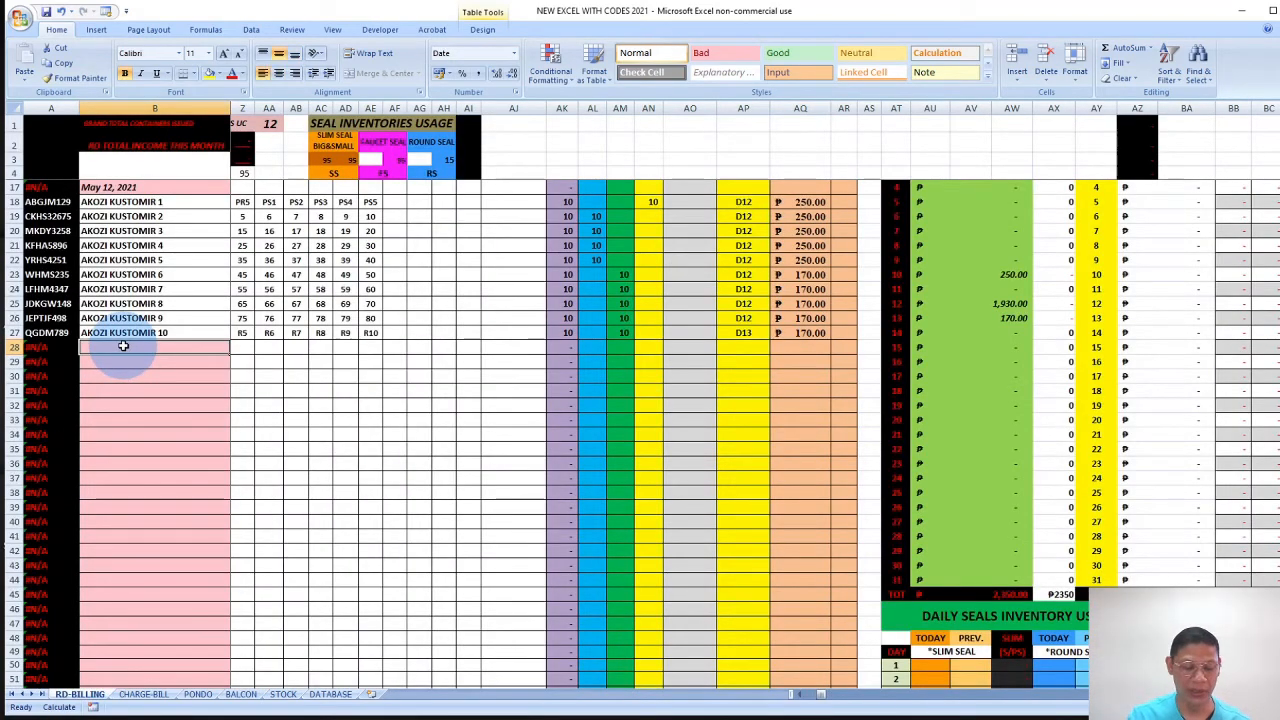
text(M)
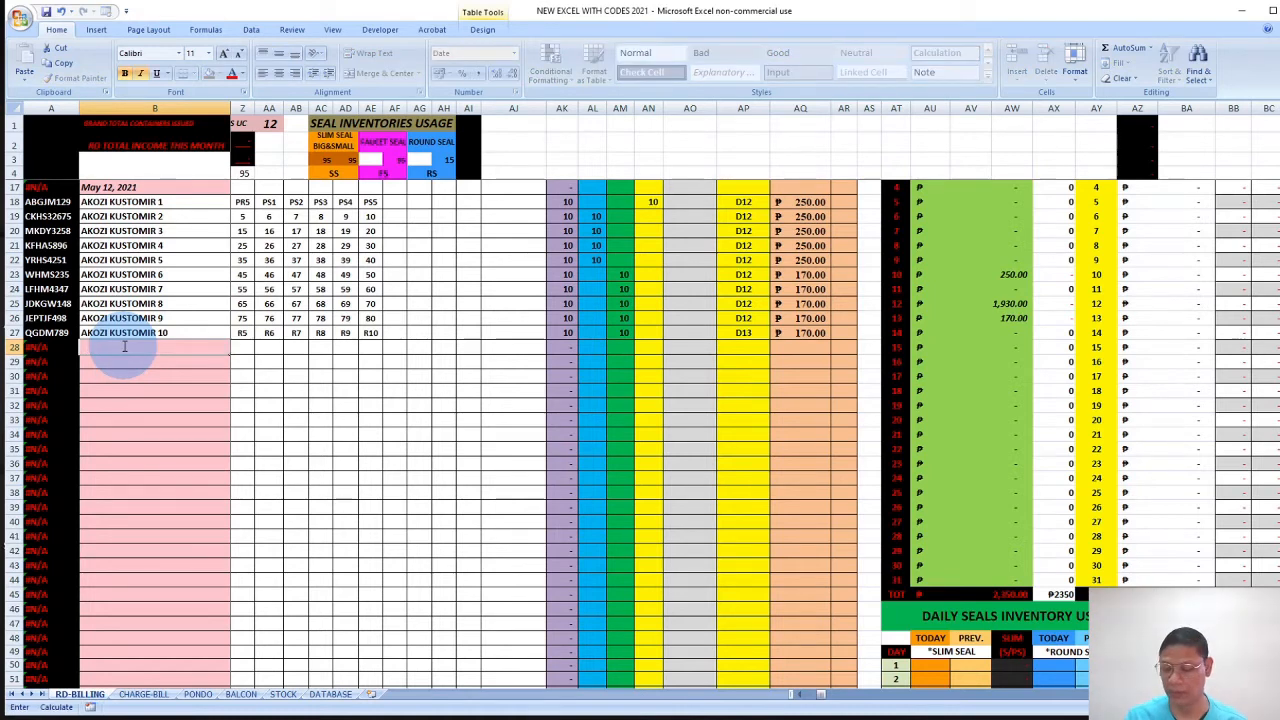
text(3/05/2021)
key(Tab)
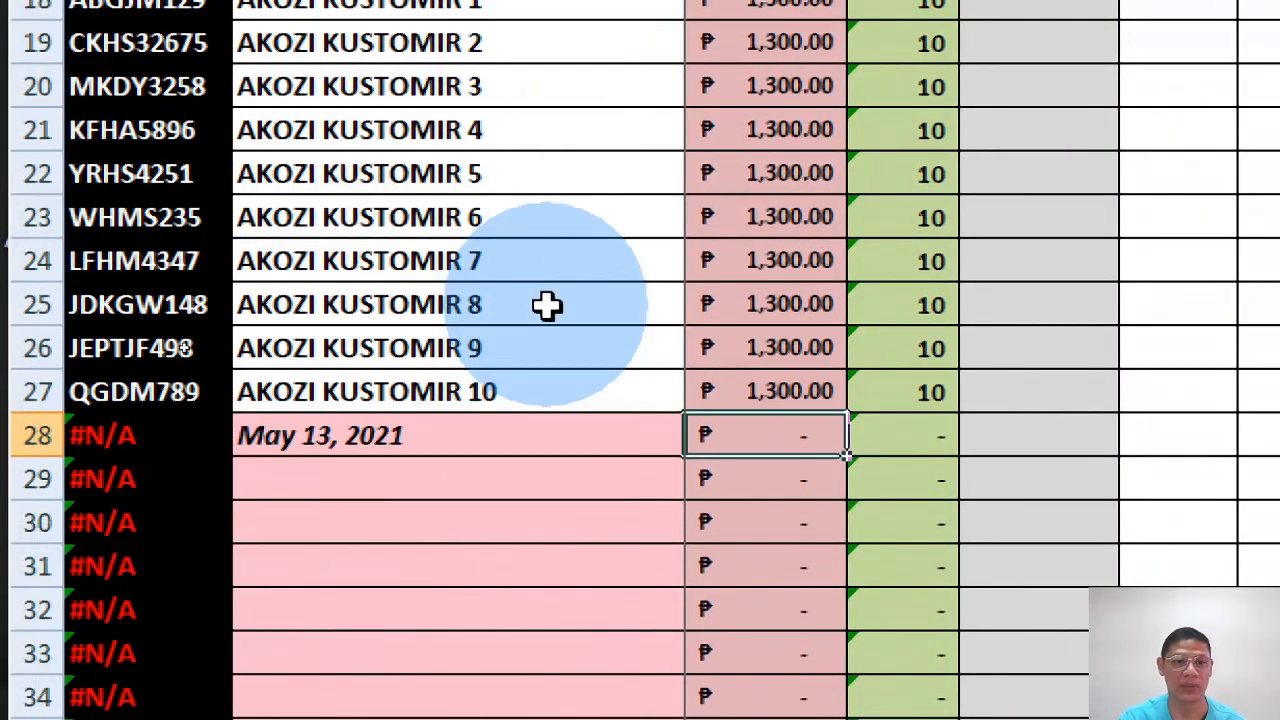
scroll(547, 305, up, 2)
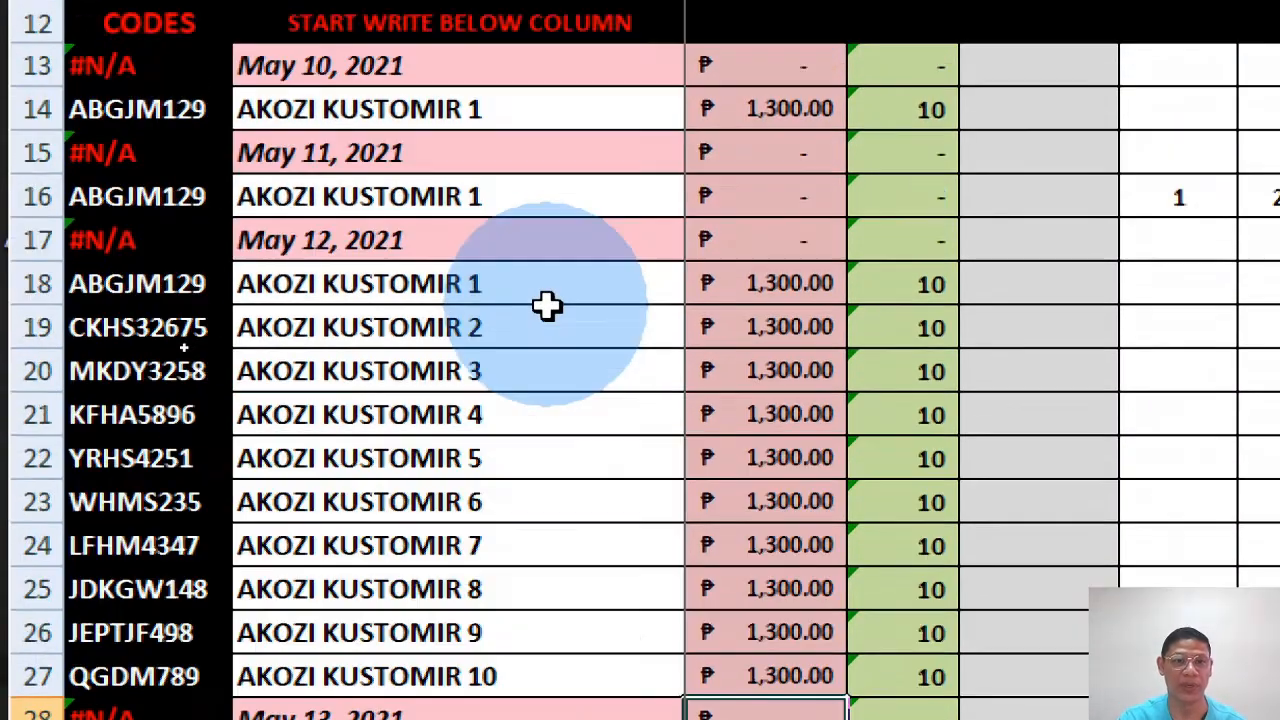
scroll(566, 307, down, 1)
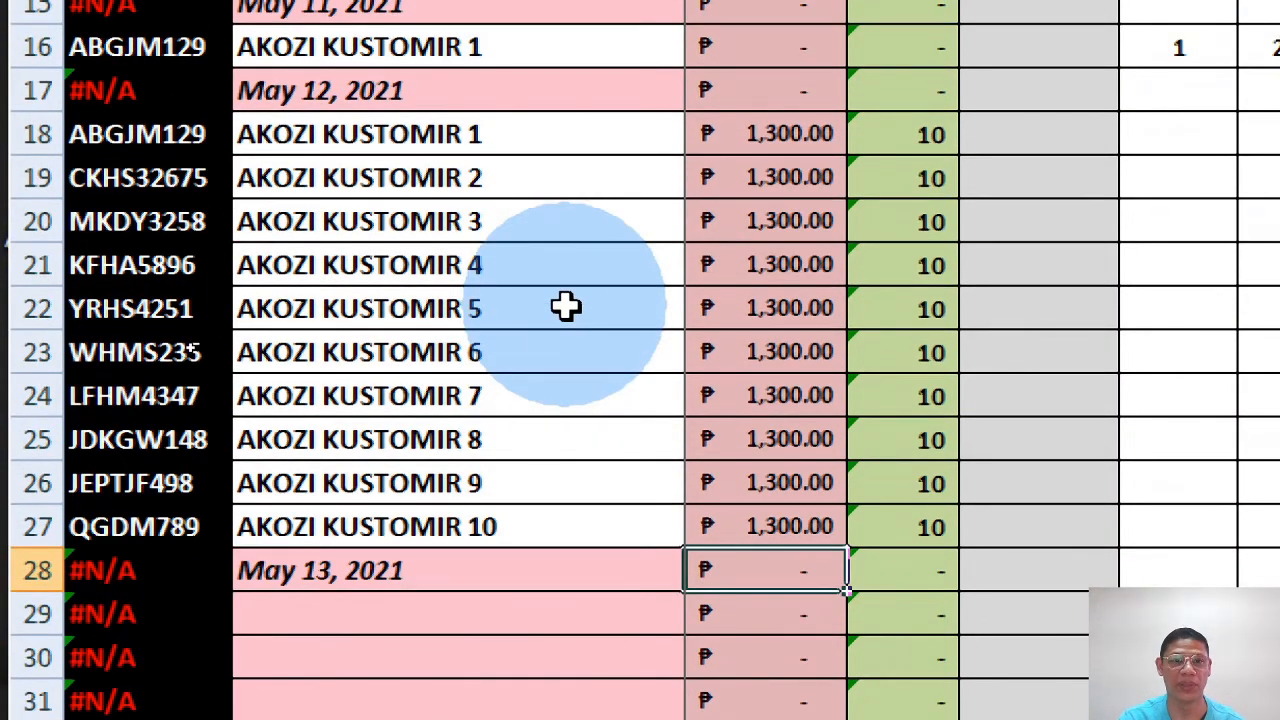
click(491, 176)
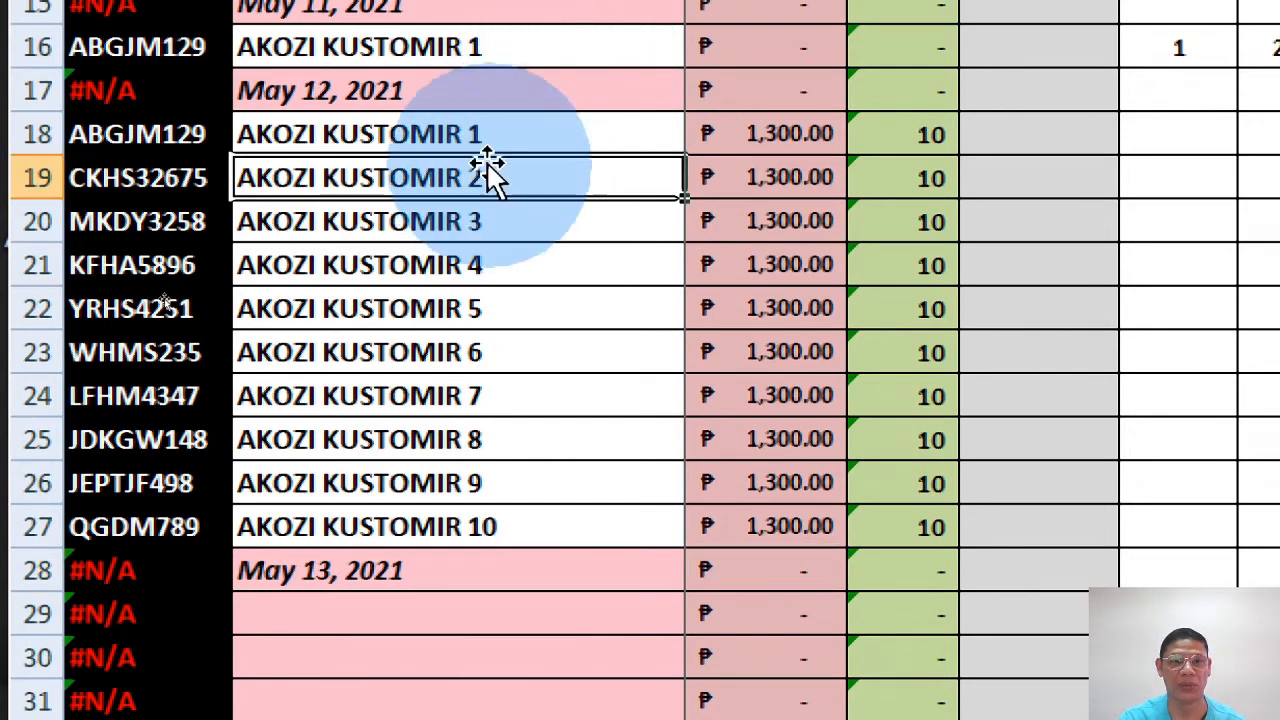
click(480, 124)
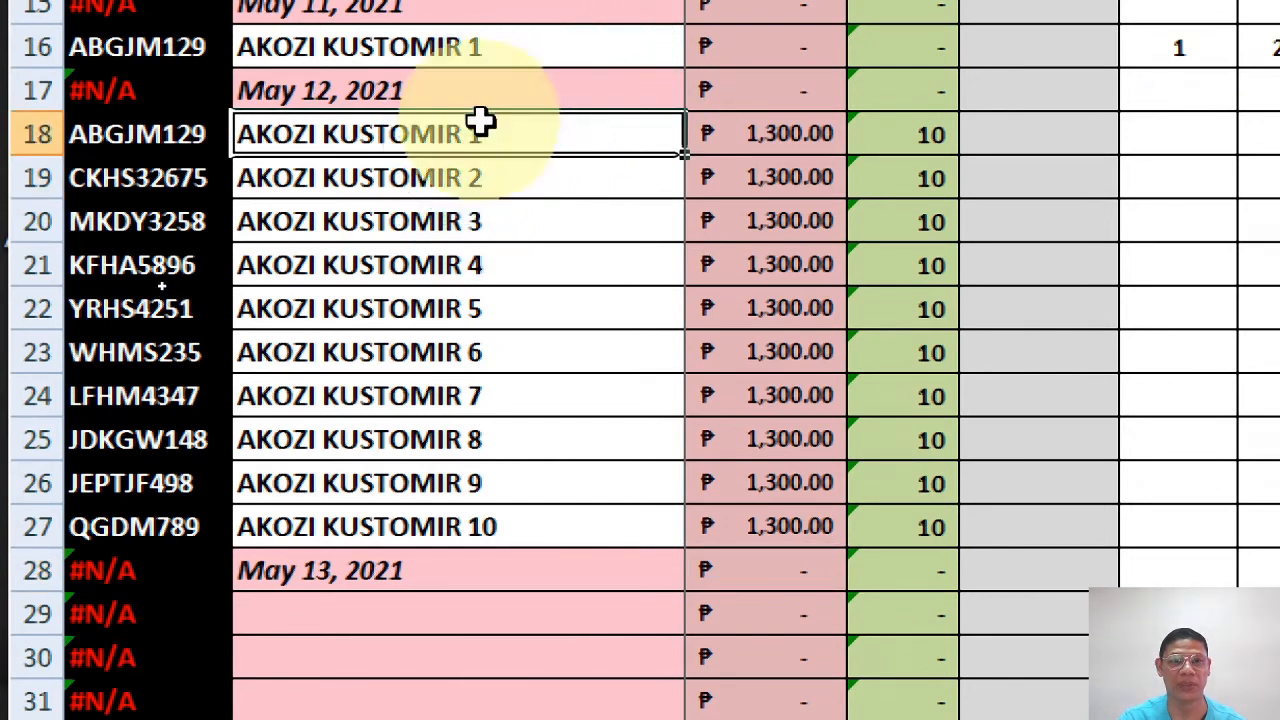
click(460, 180)
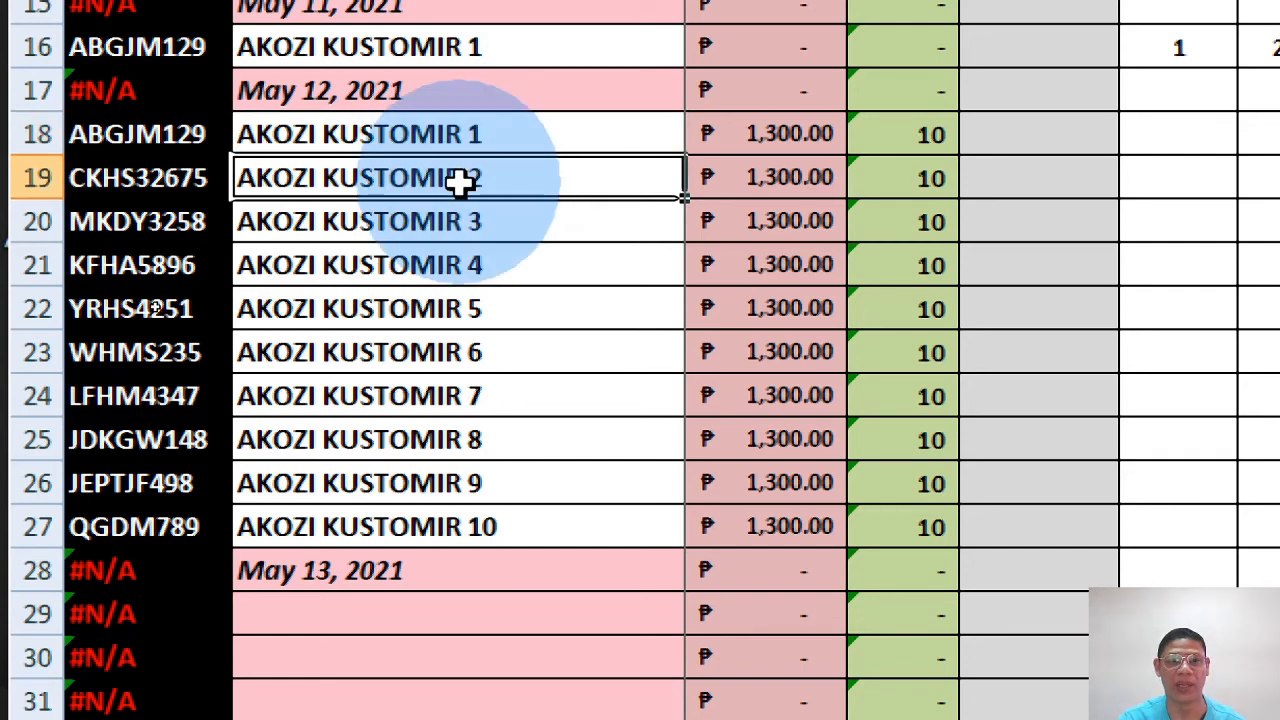
right_click(480, 170)
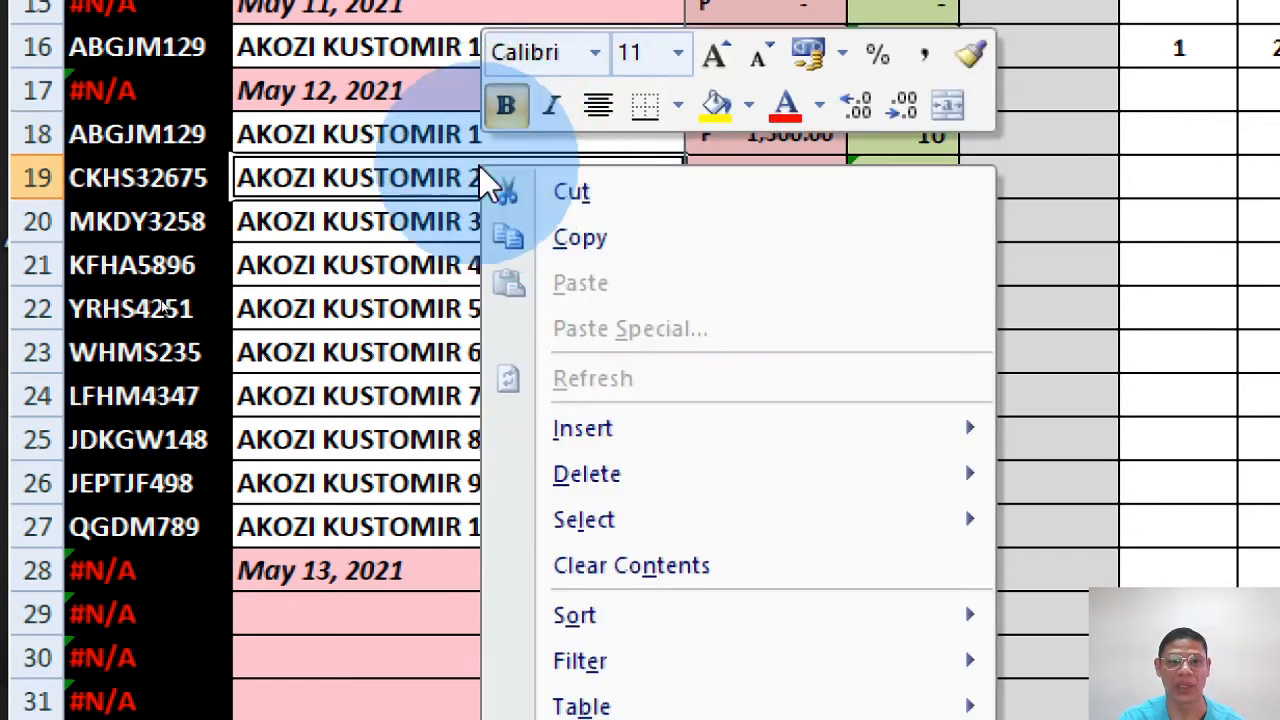
click(606, 241)
click(416, 571)
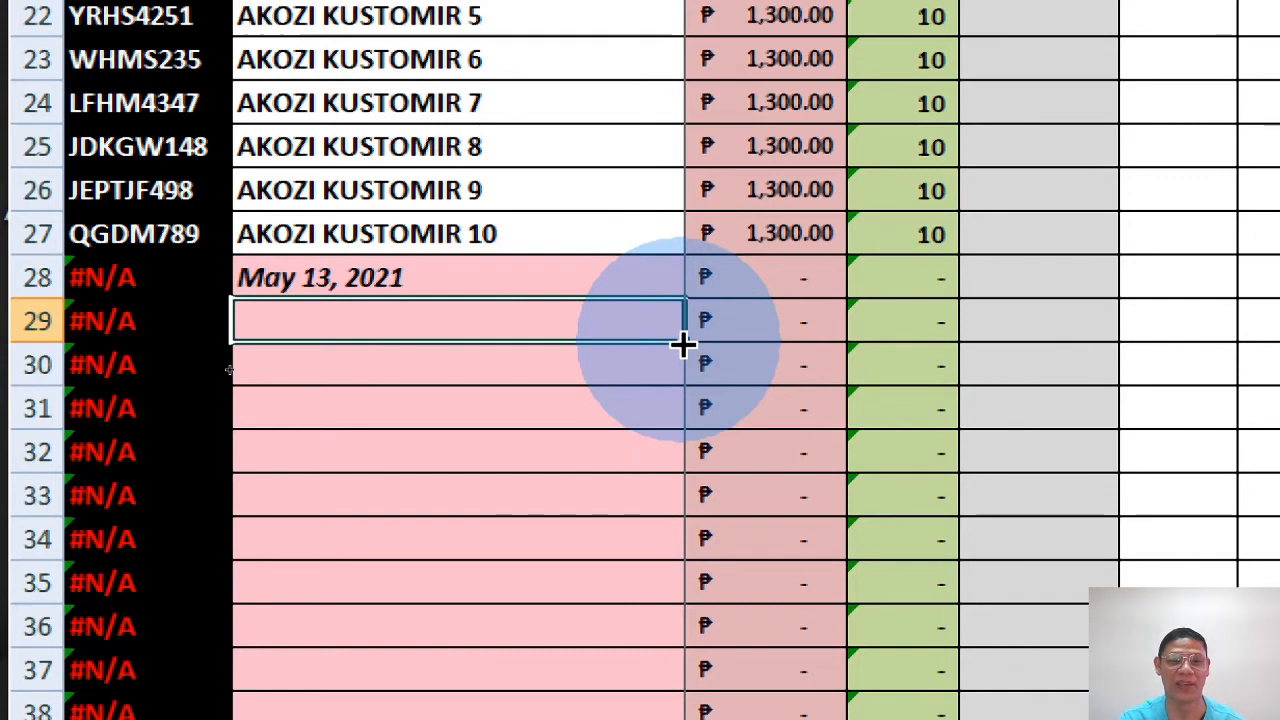
mouse_move(683, 345)
mouse_down()
mouse_move(680, 403)
mouse_move(677, 343)
mouse_up()
right_click(386, 320)
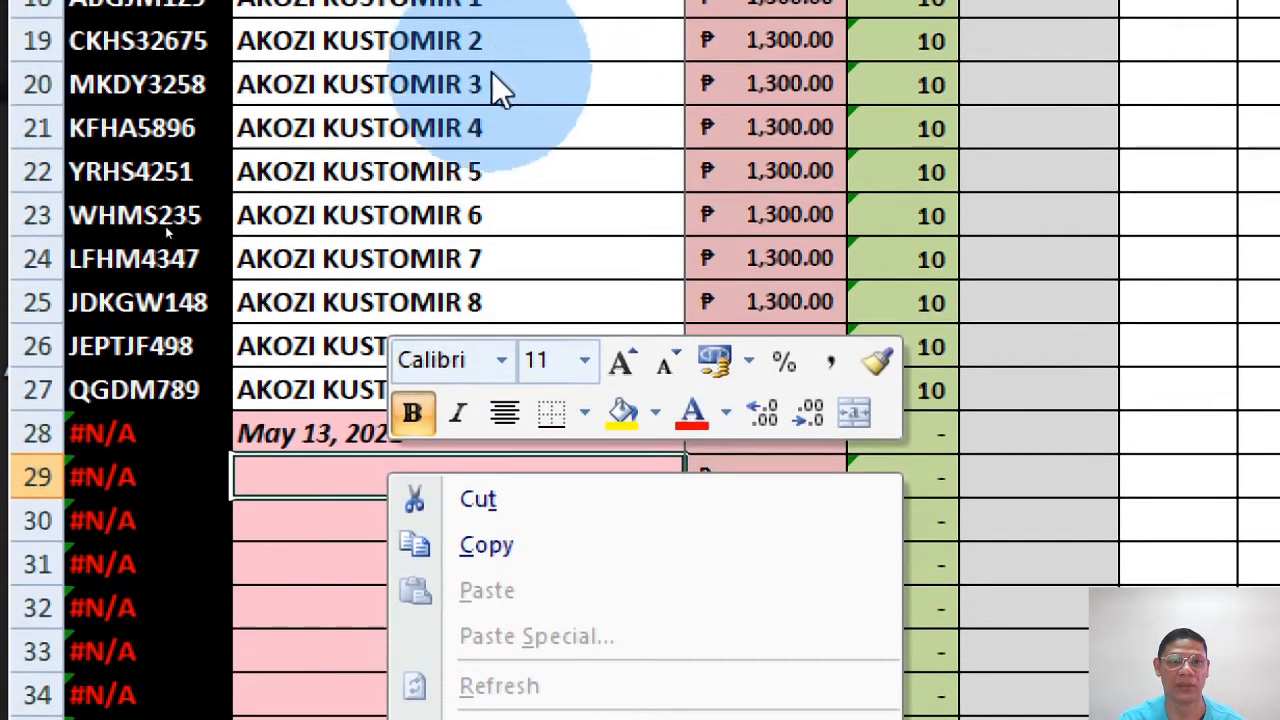
Copy the second customer's name from B19 into B29, below the May 13, 2021 date.
click(480, 40)
right_click(481, 42)
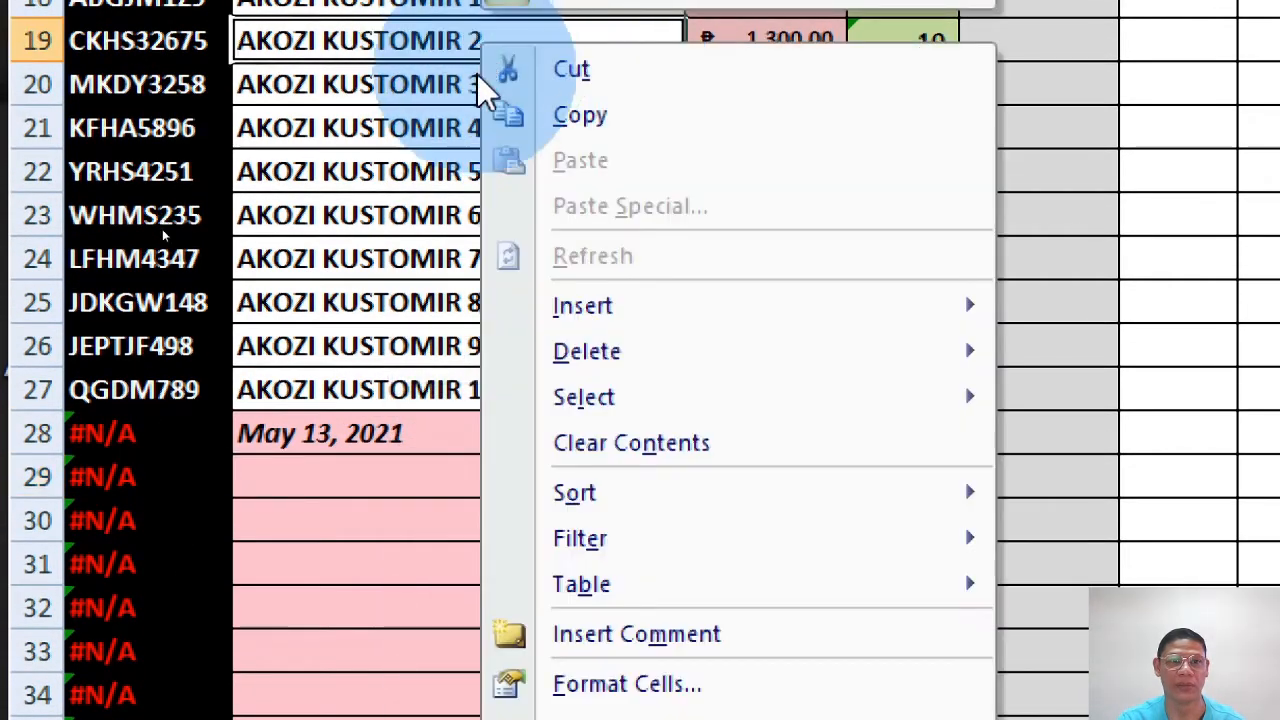
click(629, 112)
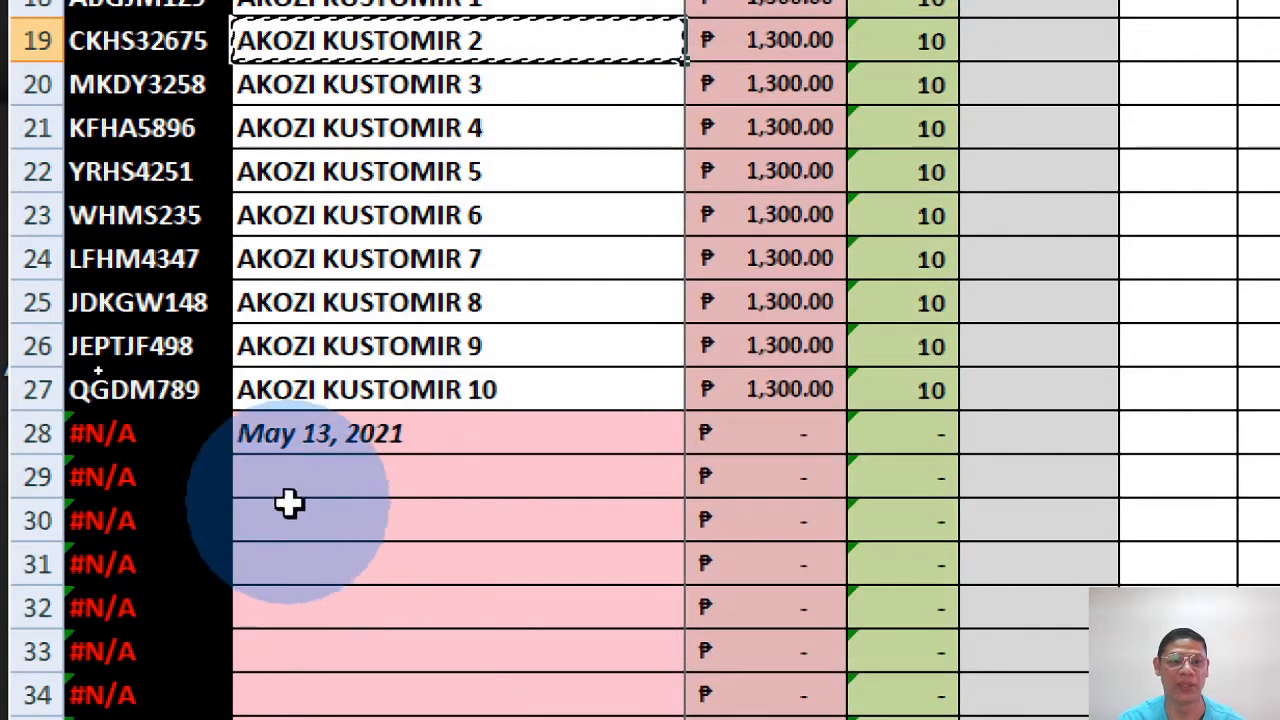
click(305, 463)
right_click(305, 463)
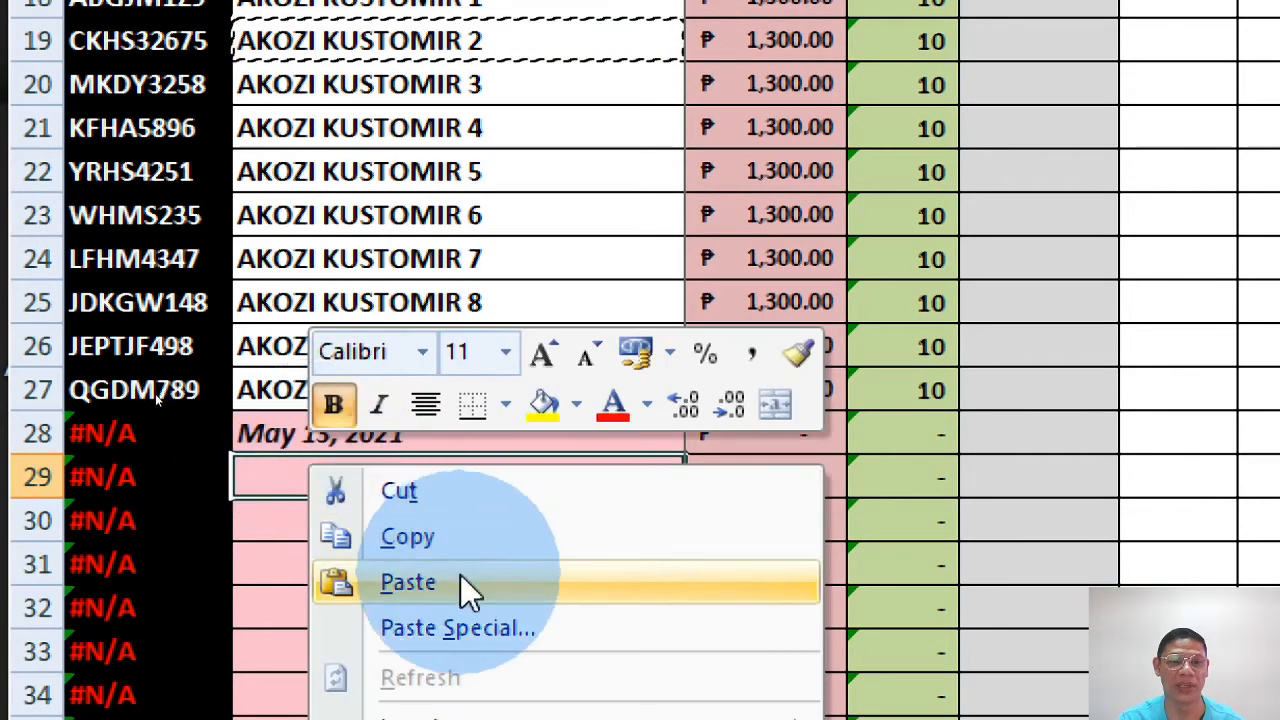
click(455, 581)
Fill the customer names down from B29 to B37 to list customers 2 to 10.
scroll(610, 380, down, 1)
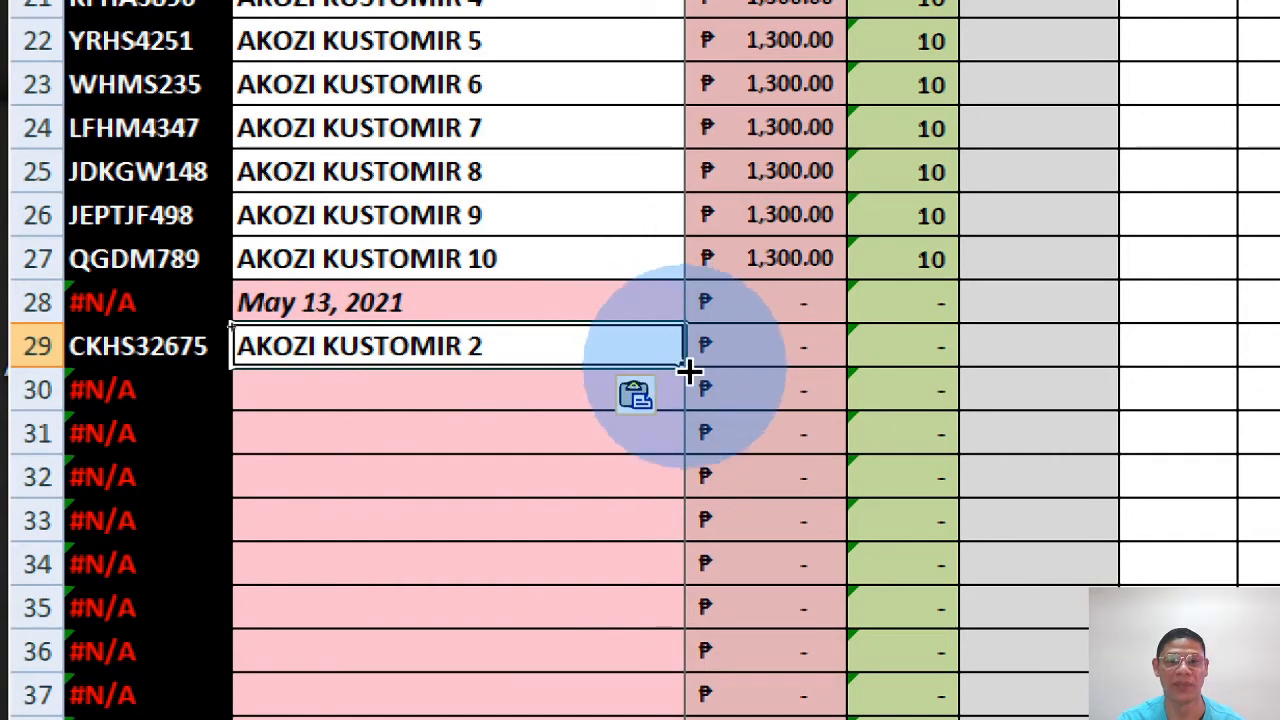
drag(680, 370, 688, 688)
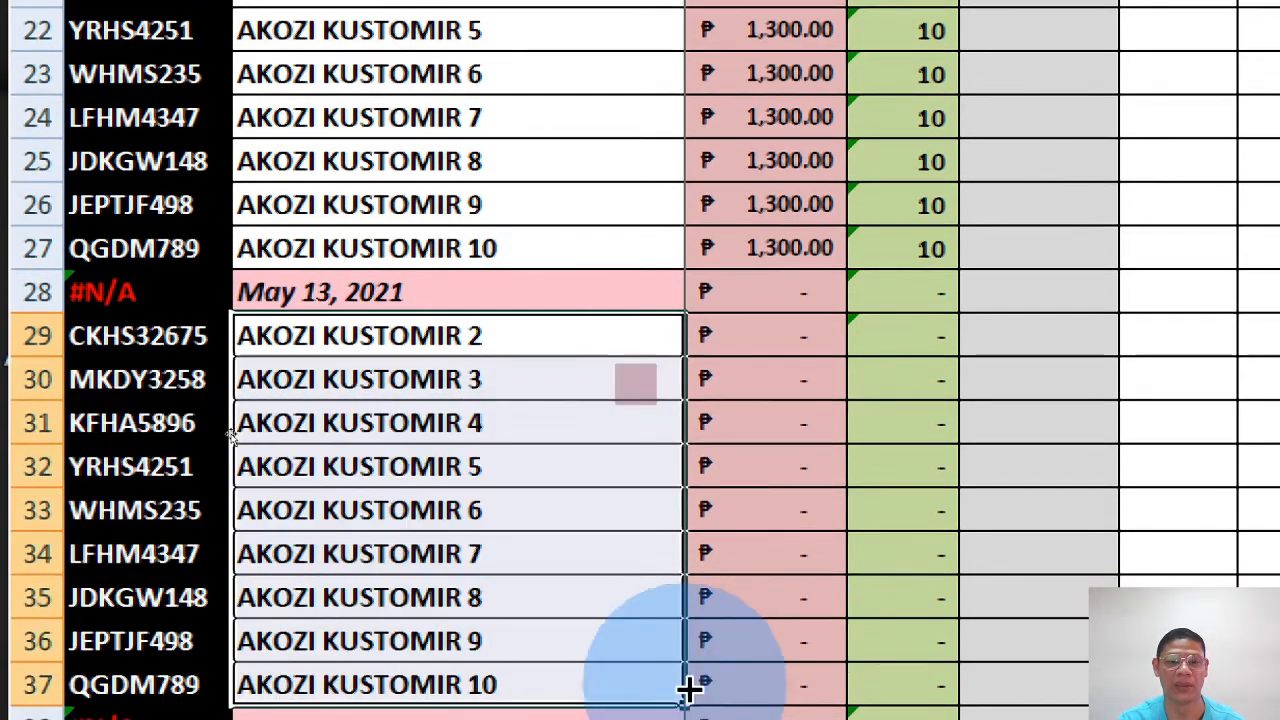
click(495, 432)
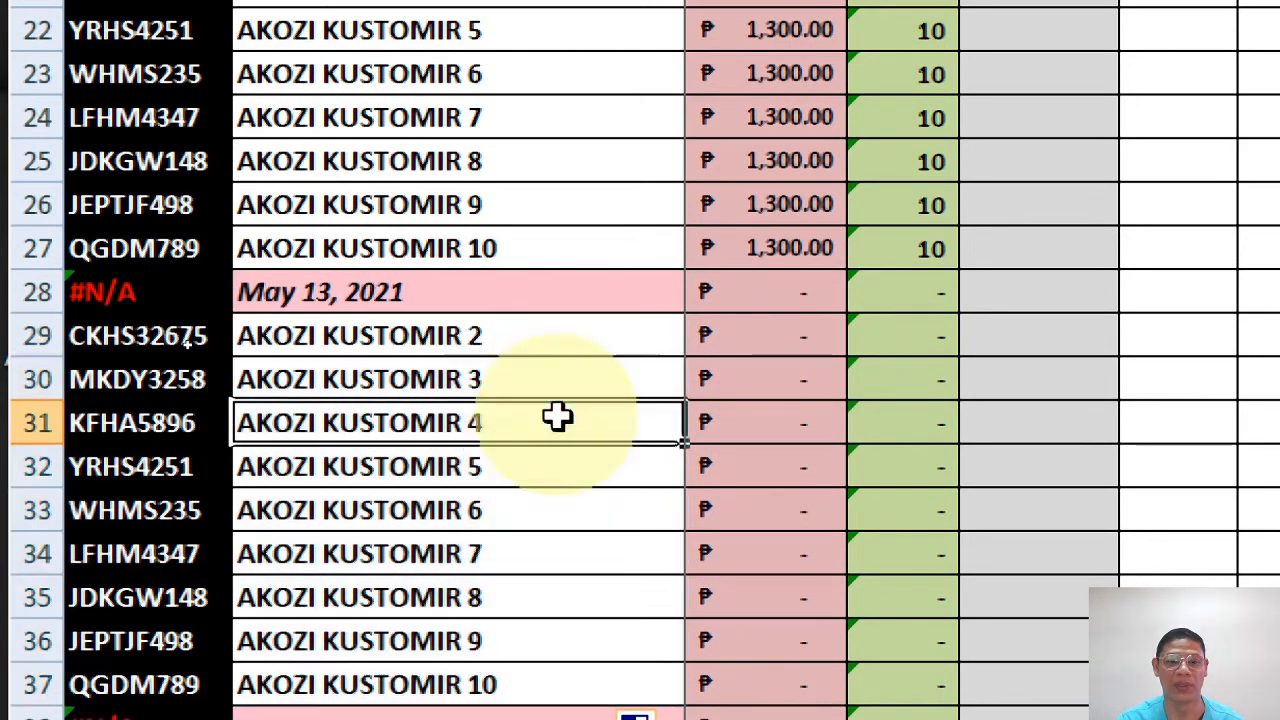
Copy the issued container codes in V20:AE27 into the return columns of the May 13 customers, starting at F29.
scroll(790, 680, down, 1)
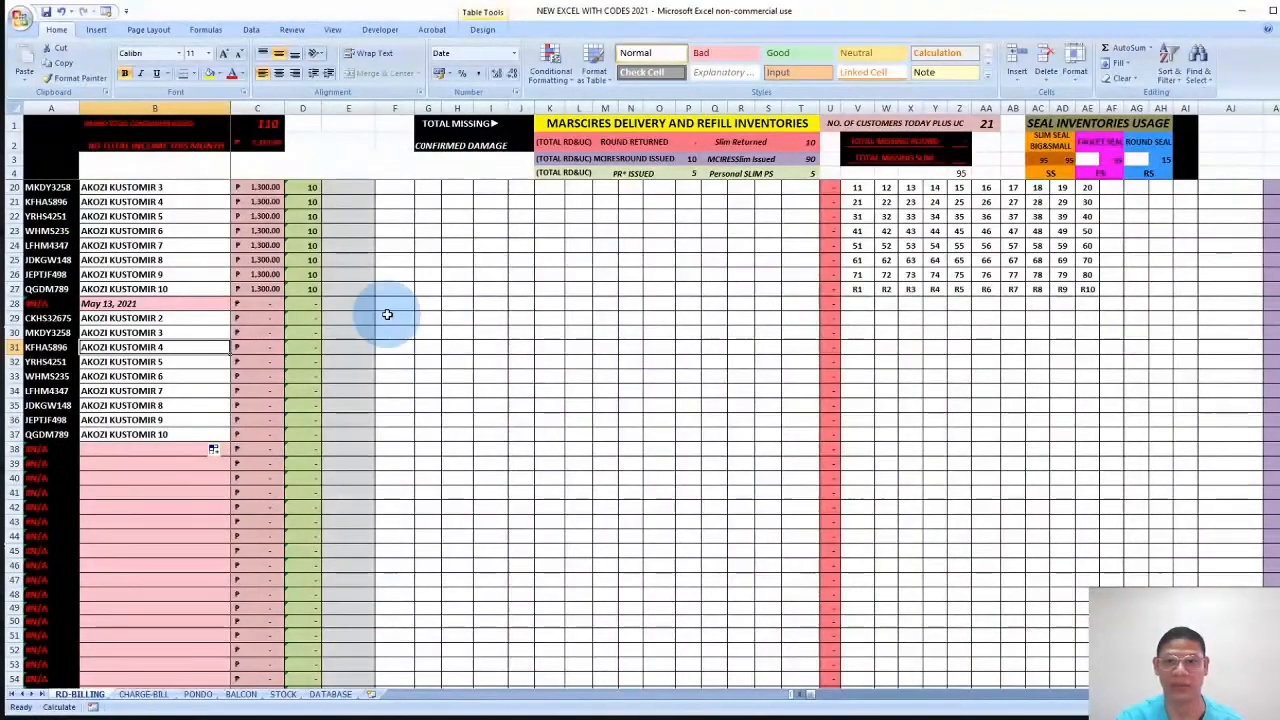
scroll(854, 266, up, 1)
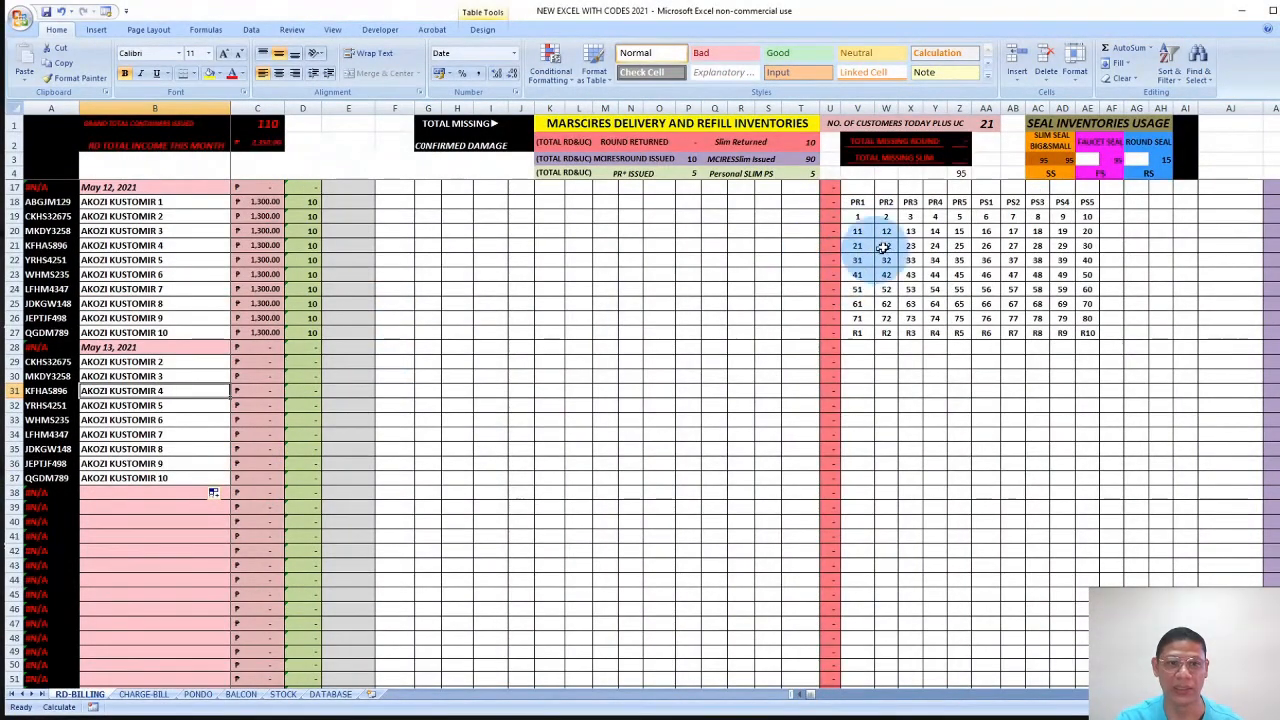
drag(862, 233, 1085, 328)
right_click(1046, 308)
click(1081, 330)
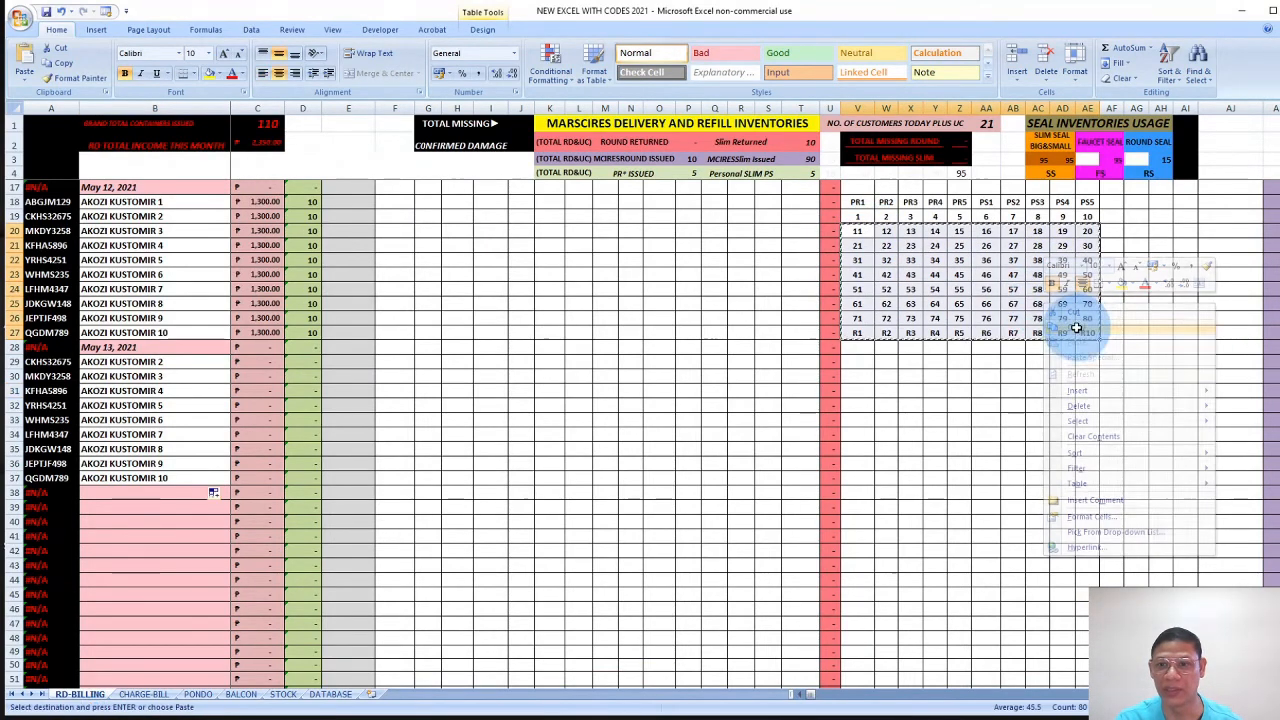
click(393, 363)
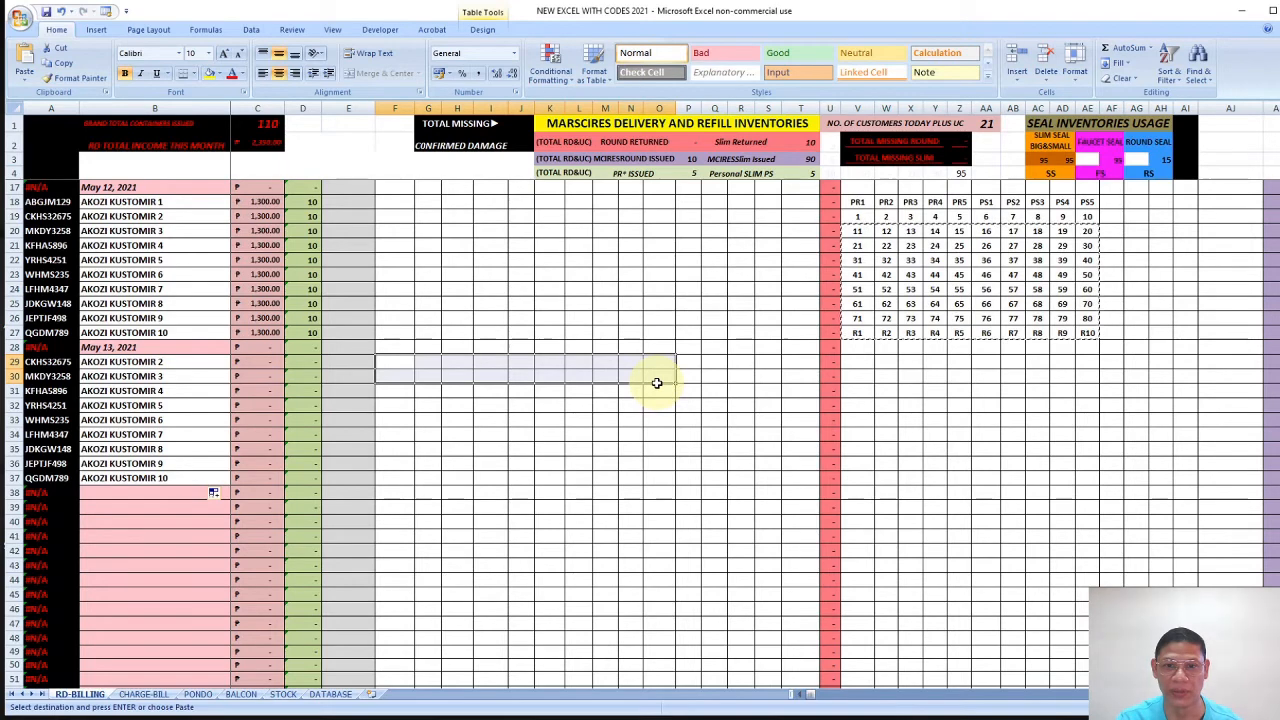
drag(656, 383, 662, 472)
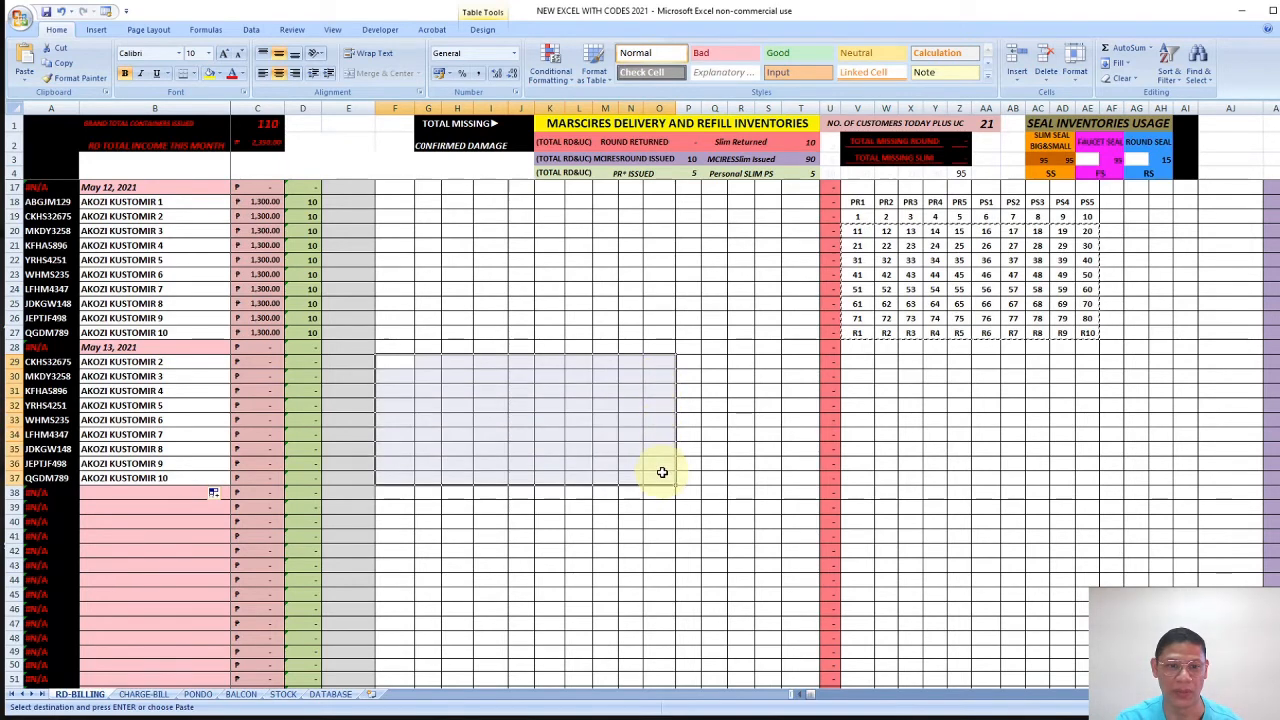
right_click(590, 396)
click(621, 435)
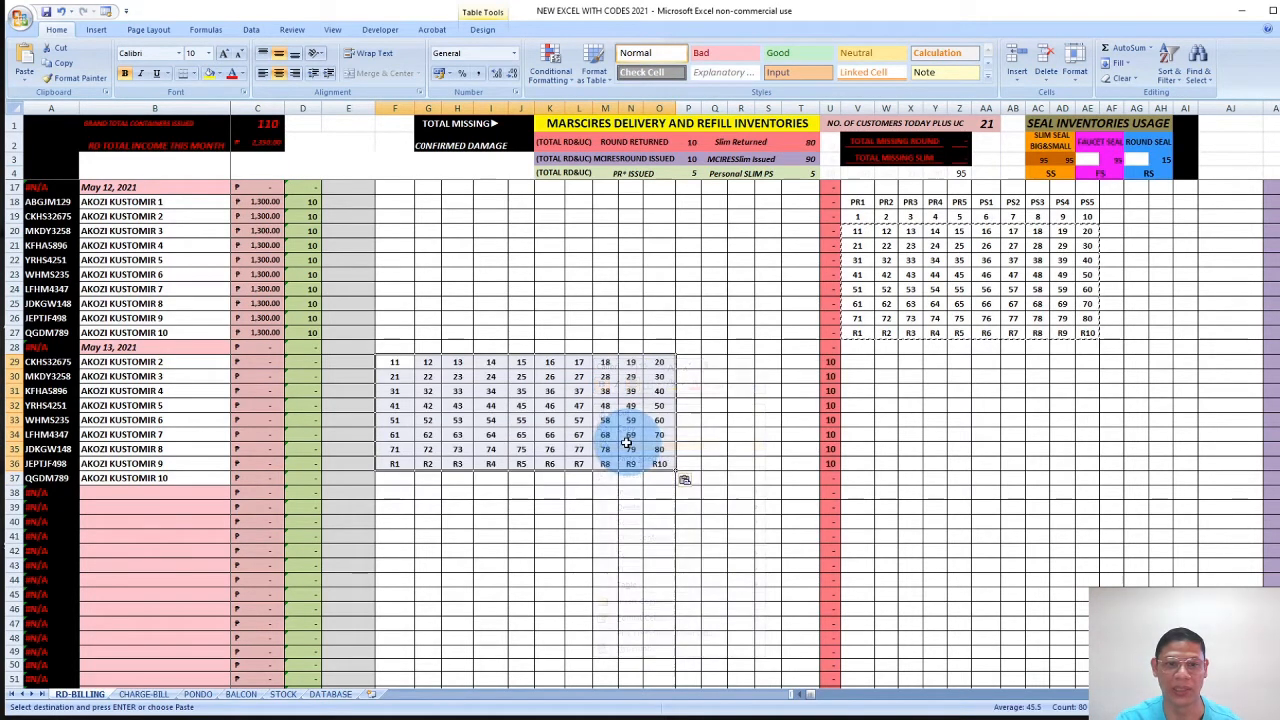
click(527, 511)
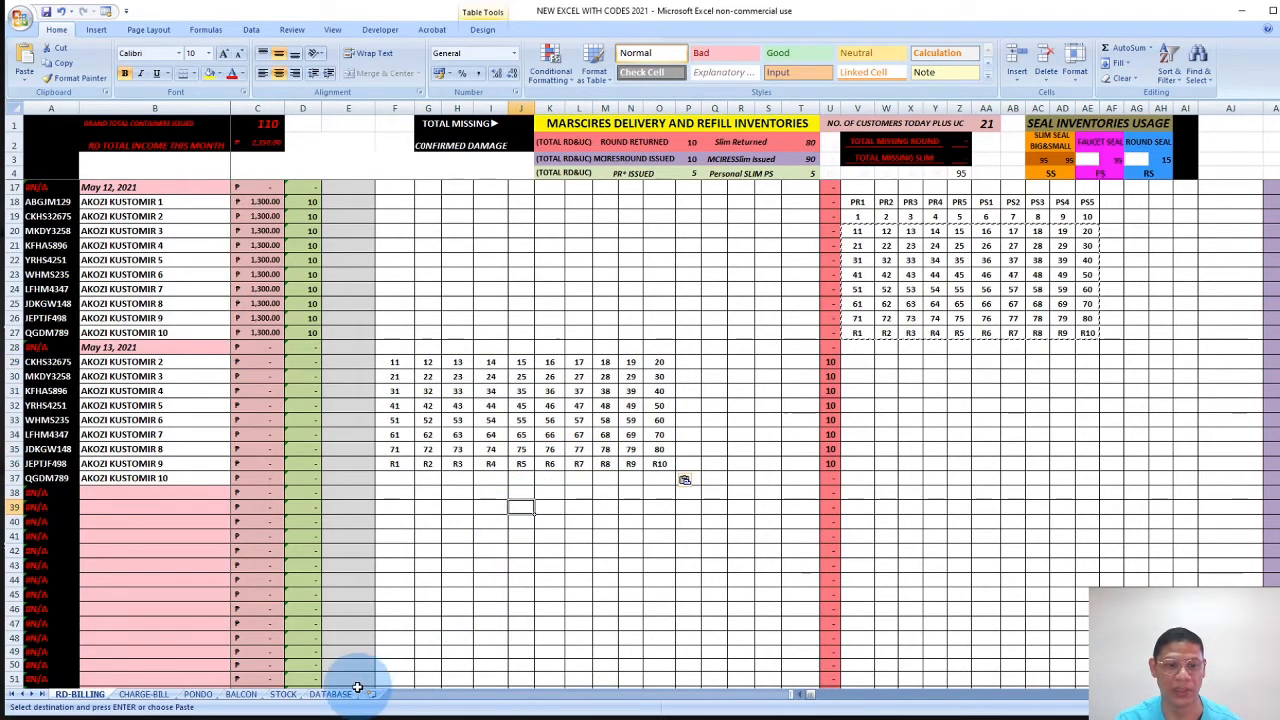
Check the customers' balances and returns on the BALCON sheet against the May 13 returns.
click(241, 694)
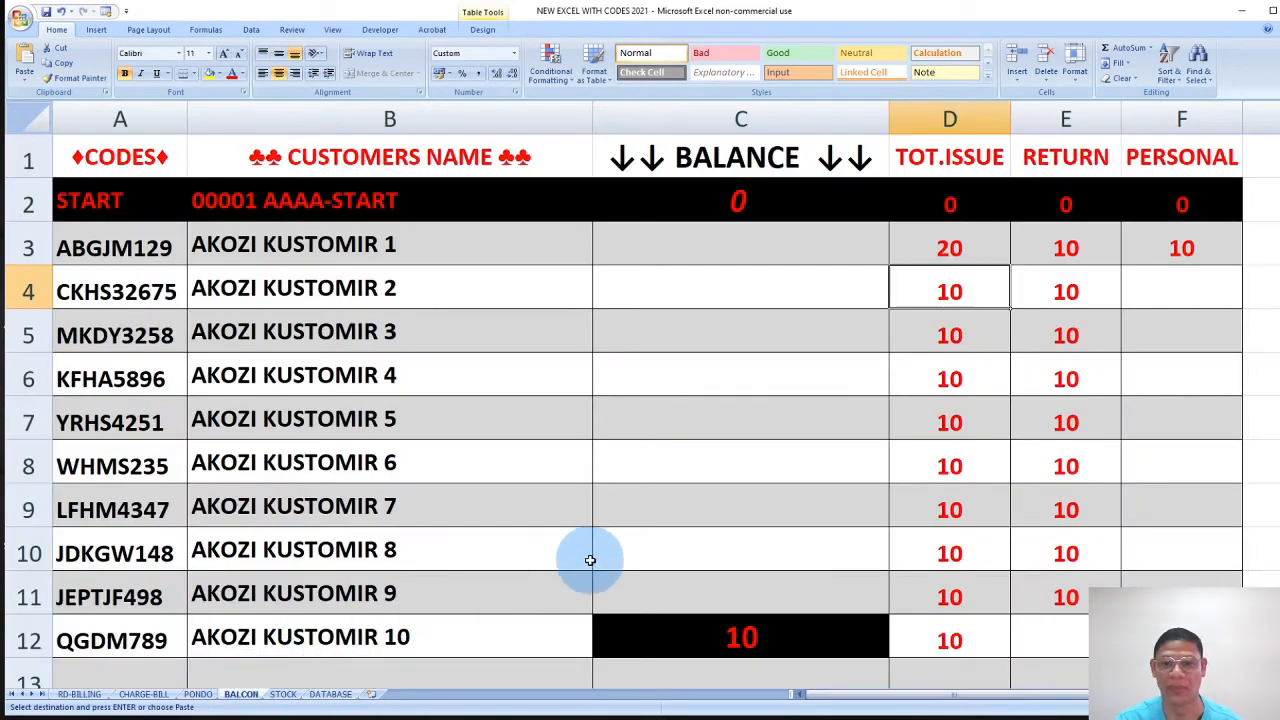
scroll(570, 590, down, 2)
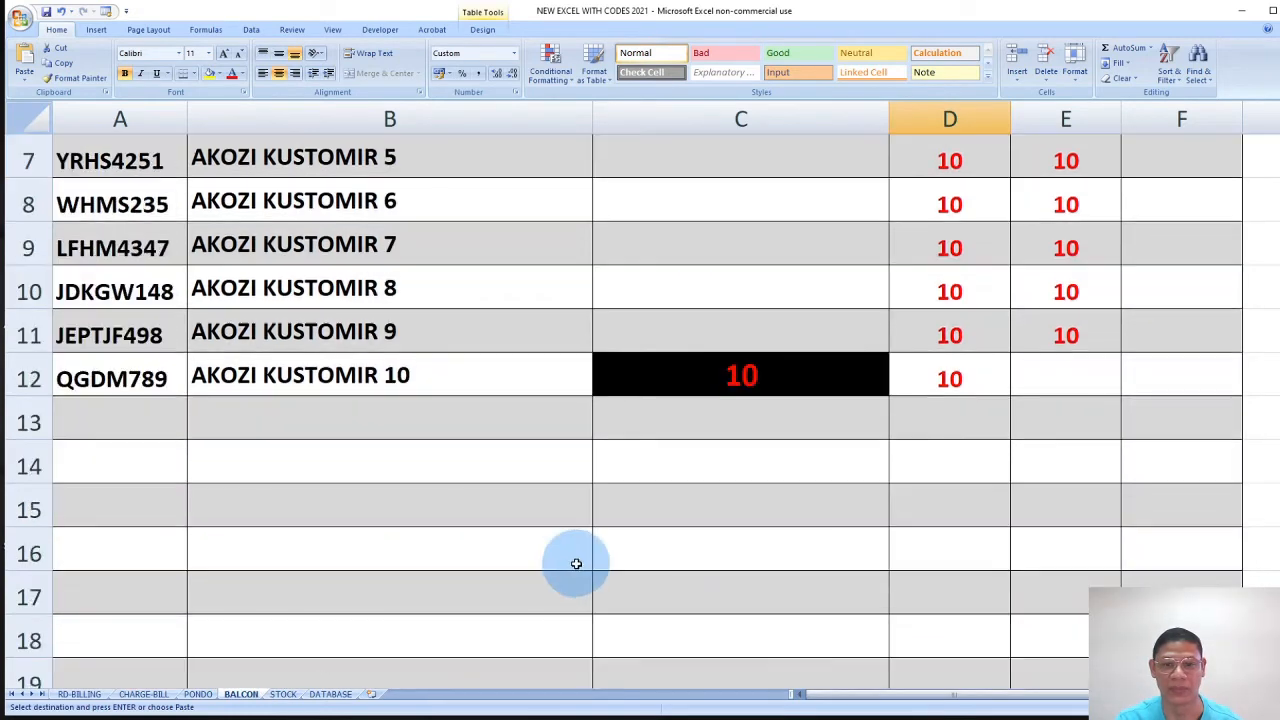
scroll(576, 563, up, 2)
scroll(576, 563, down, 1)
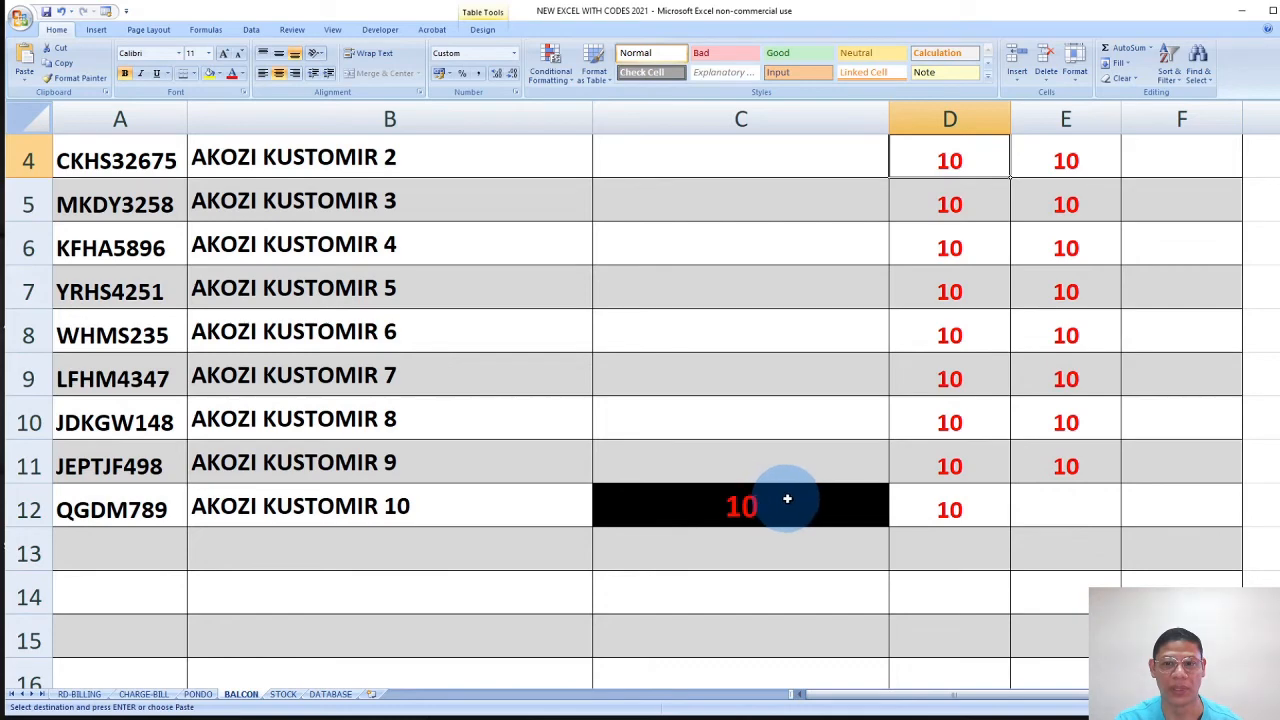
Back on RD-BILLING, copy the issued container codes in V19:AE27 over the May 13 returns in F29:O37.
click(100, 695)
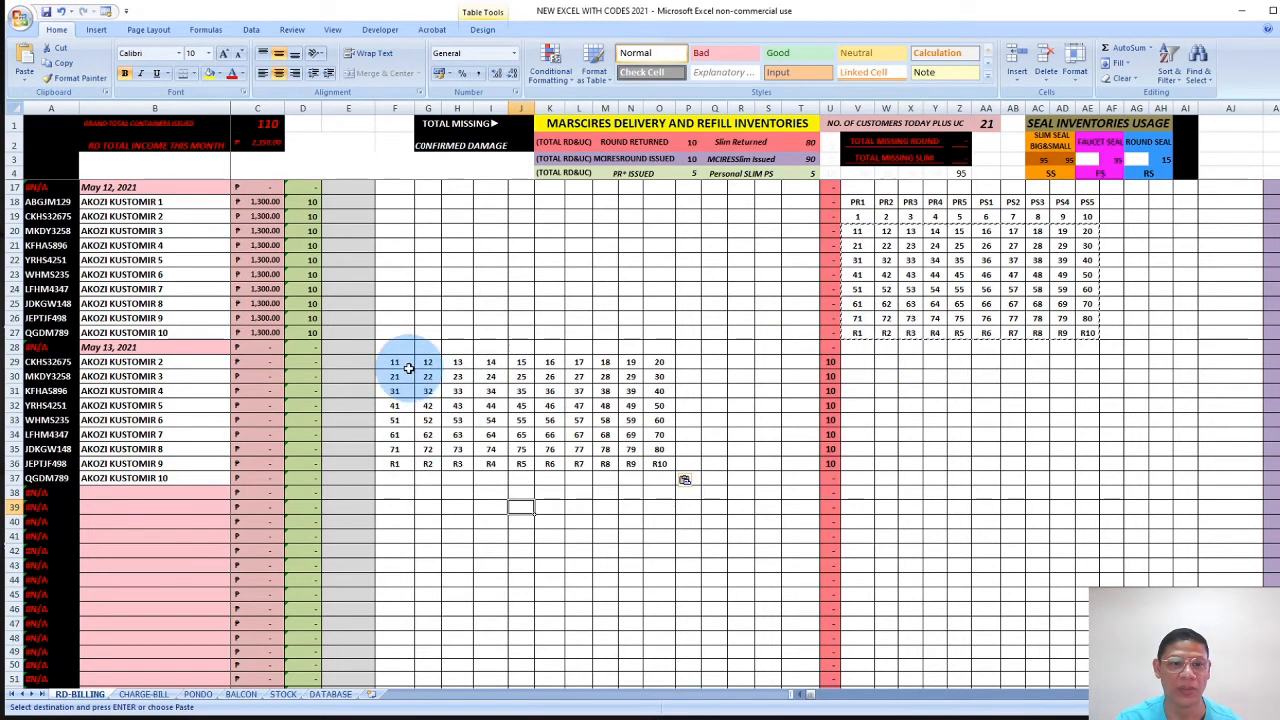
drag(400, 365, 653, 463)
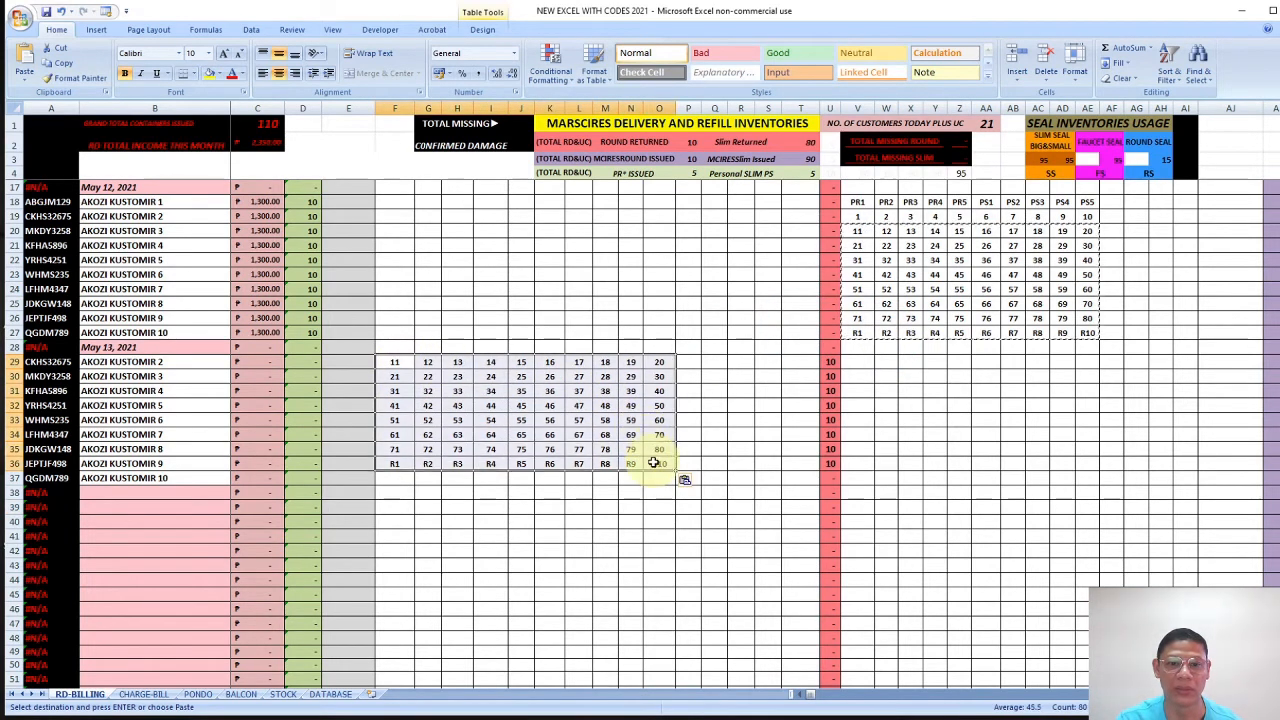
right_click(617, 424)
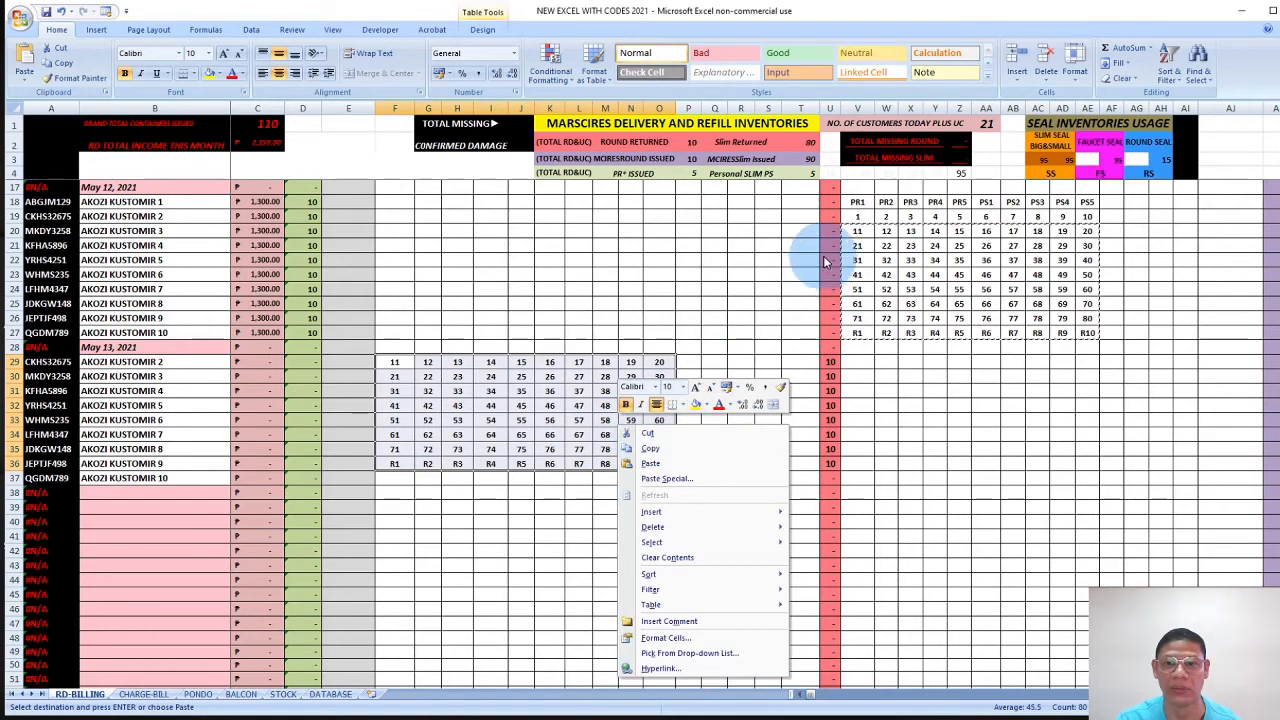
drag(855, 218, 1100, 333)
right_click(1047, 290)
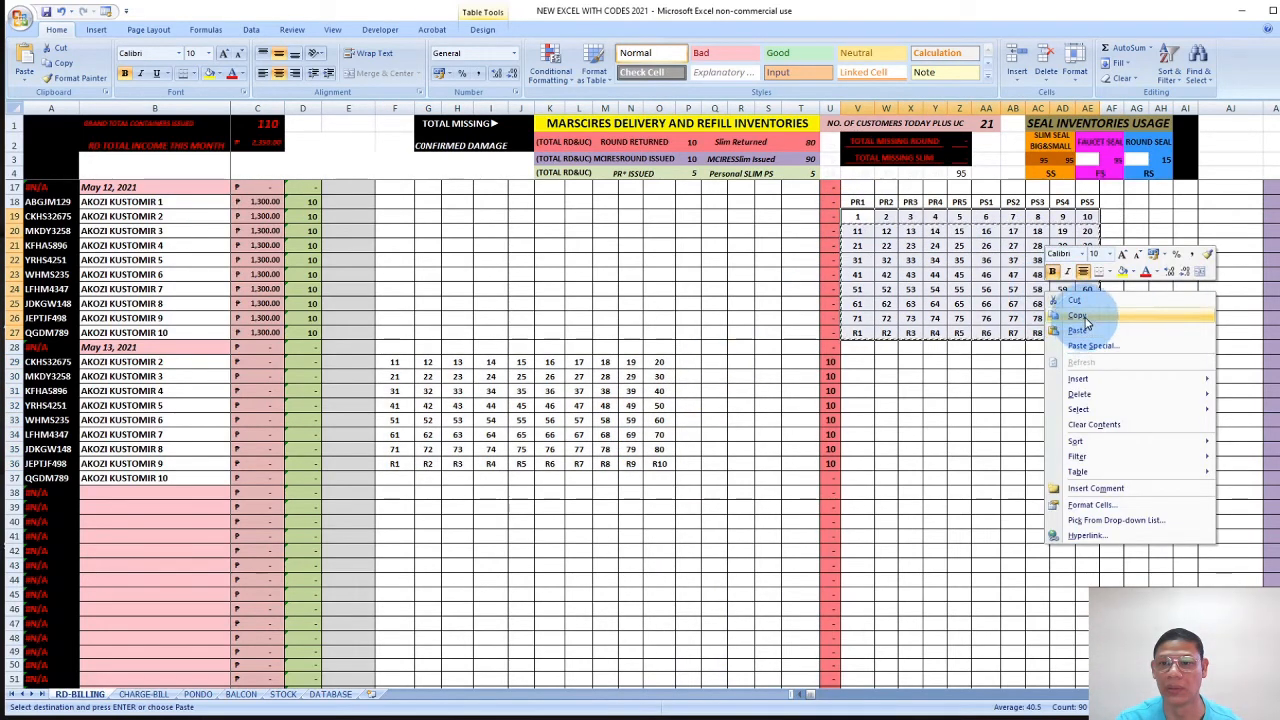
click(1084, 316)
drag(399, 362, 667, 481)
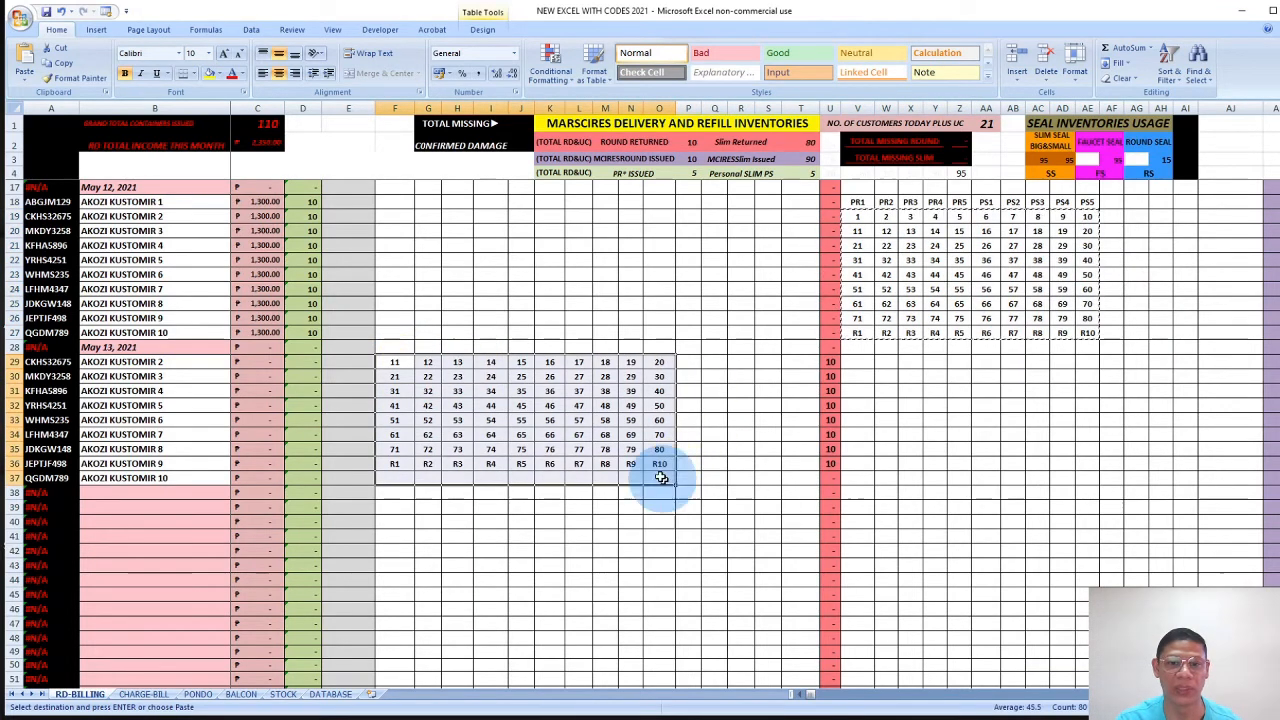
right_click(603, 434)
click(637, 480)
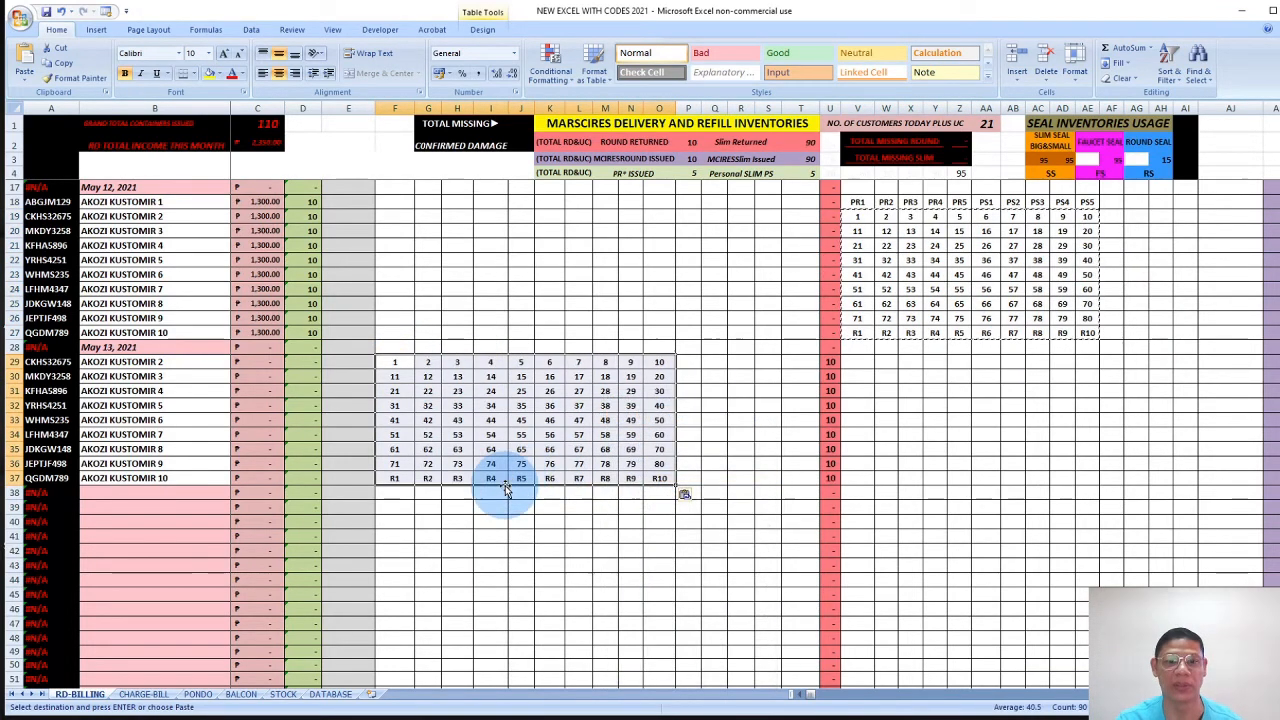
Recheck the customers' balances, total issues and returns on the BALCON sheet after the corrected returns.
click(241, 697)
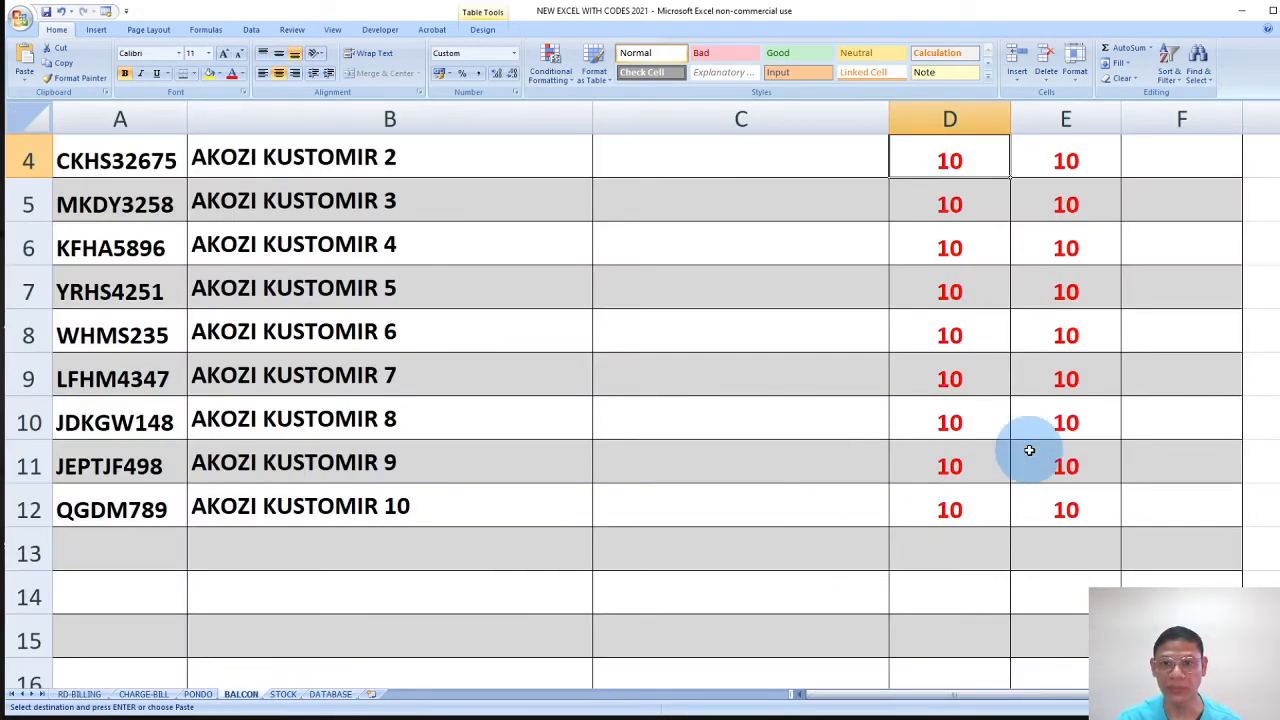
scroll(986, 303, up, 1)
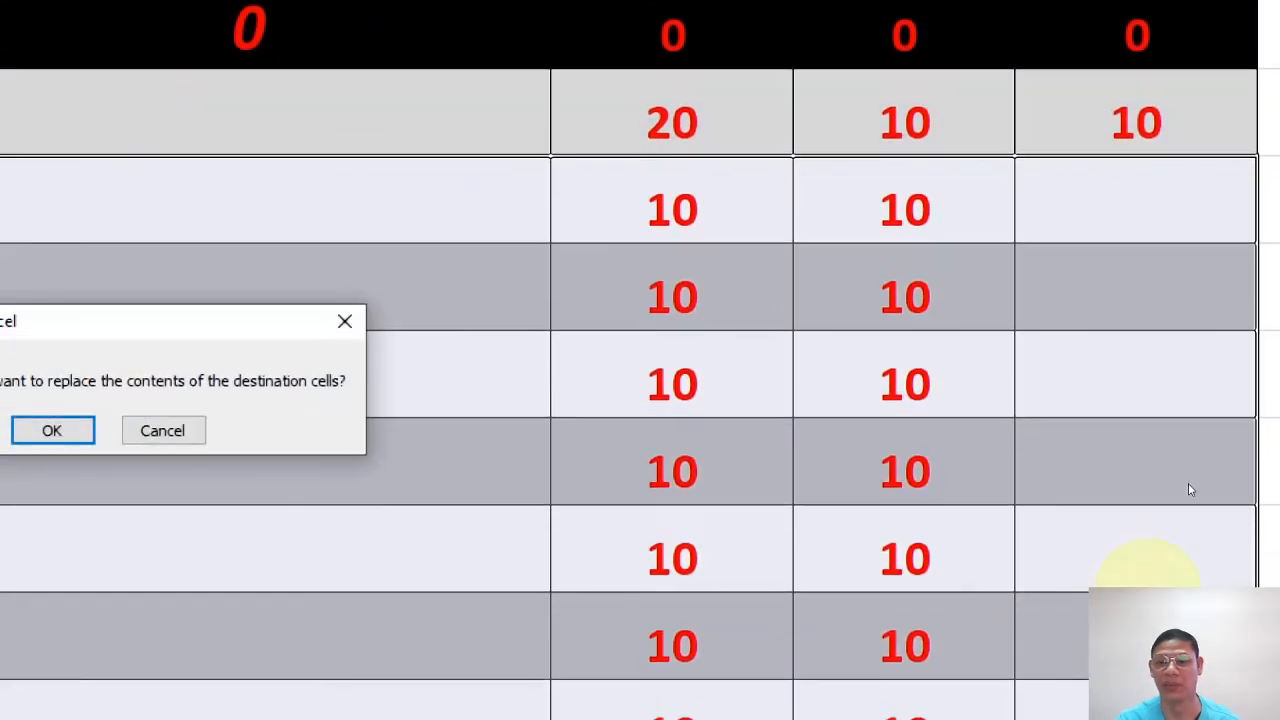
click(409, 430)
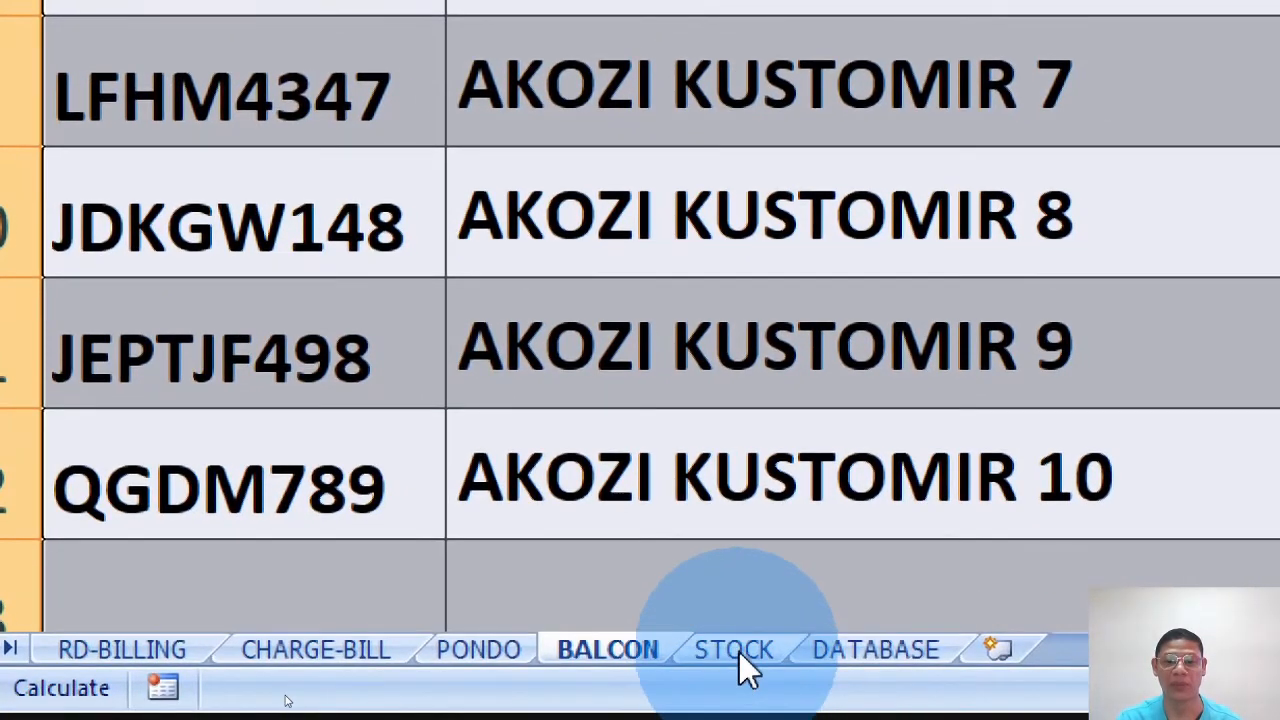
On the STOCK sheet, check the first customer's issued container cells for May 10 in row 4 and May 11 in row 6.
click(739, 652)
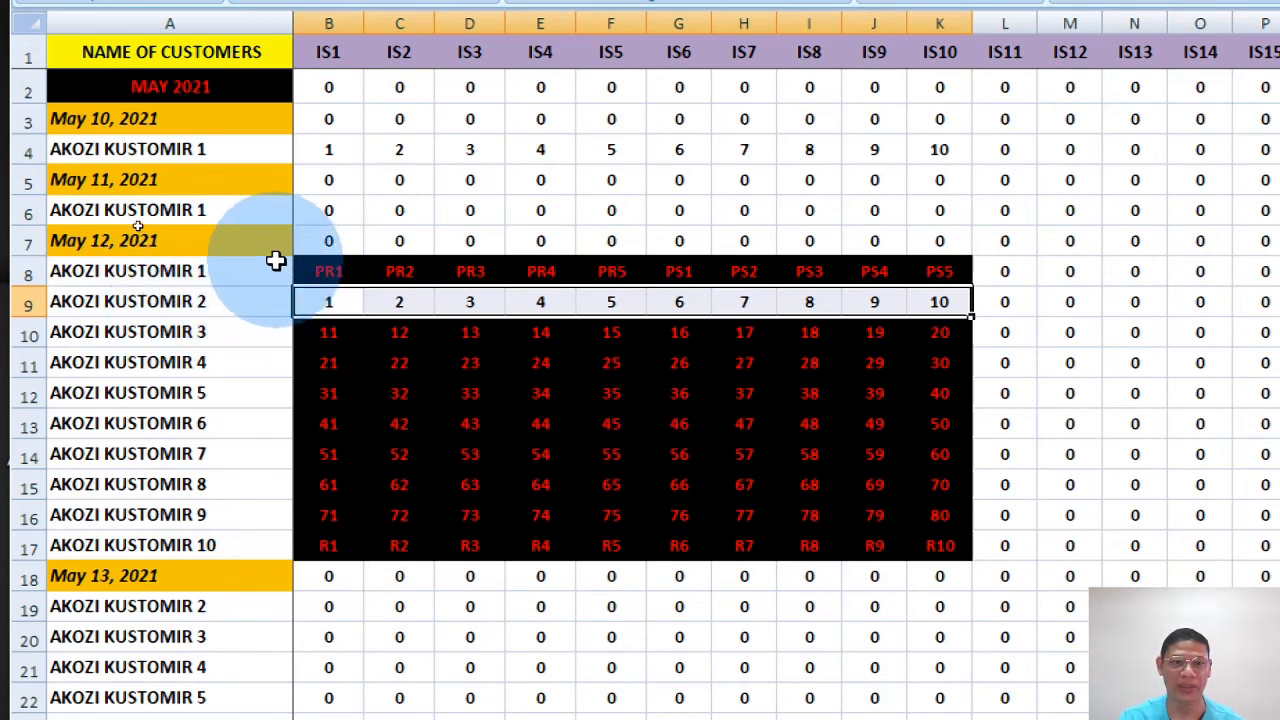
drag(334, 150, 1045, 145)
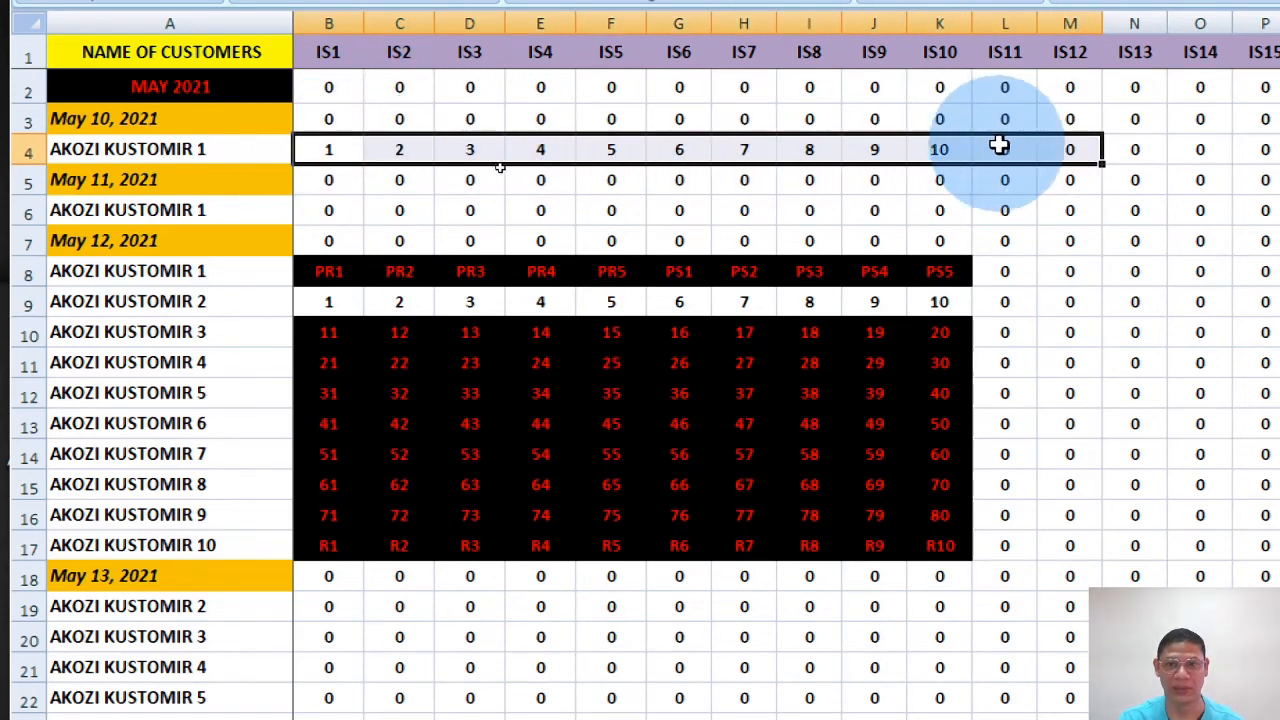
click(936, 150)
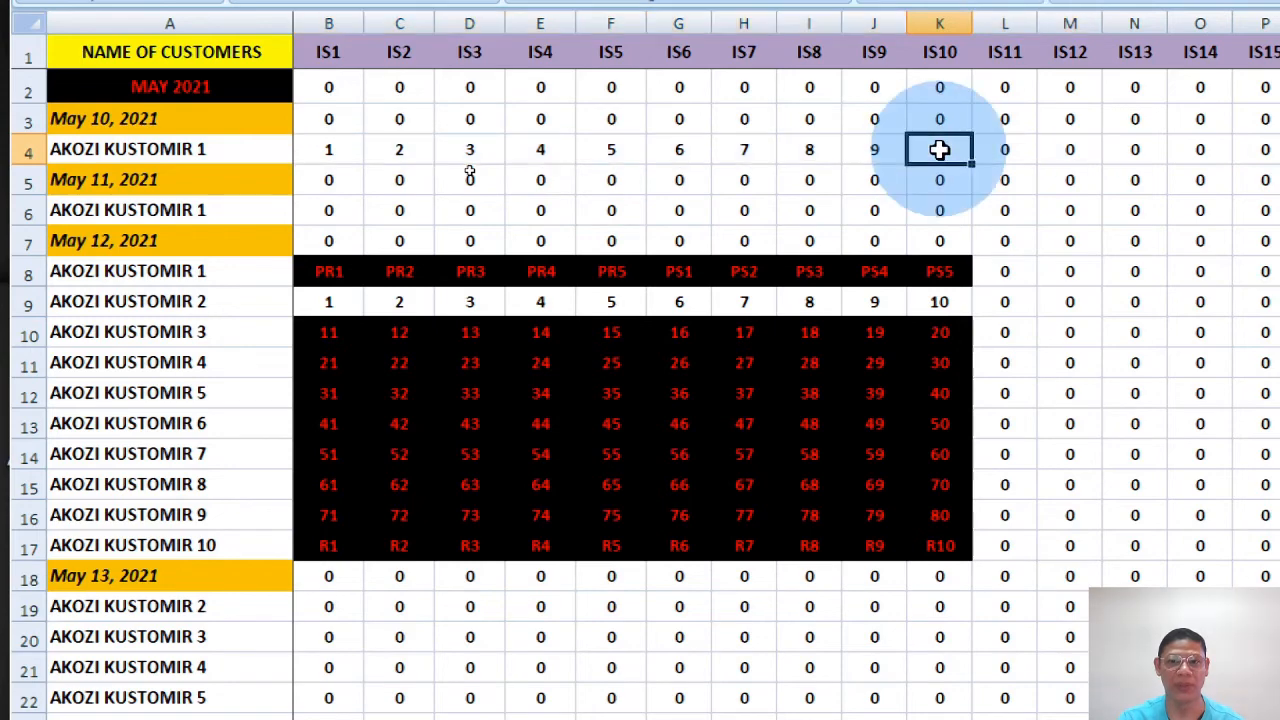
drag(300, 153, 966, 157)
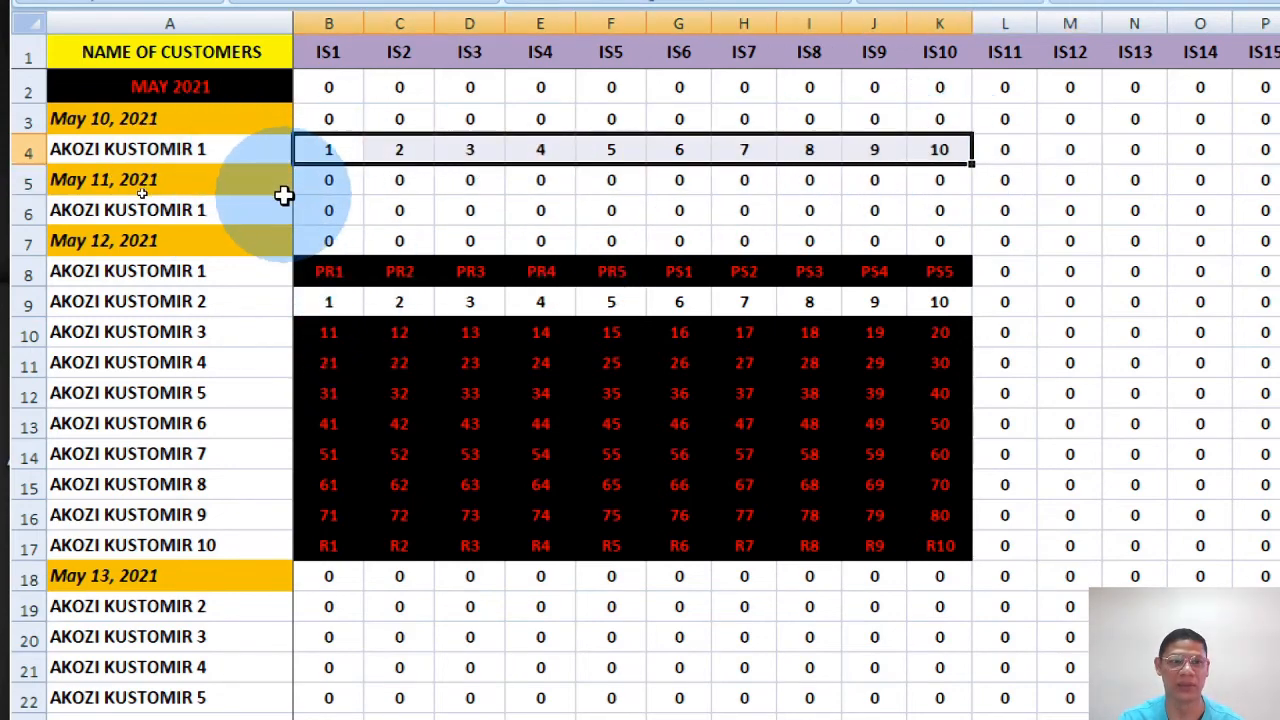
scroll(740, 157, right, 1)
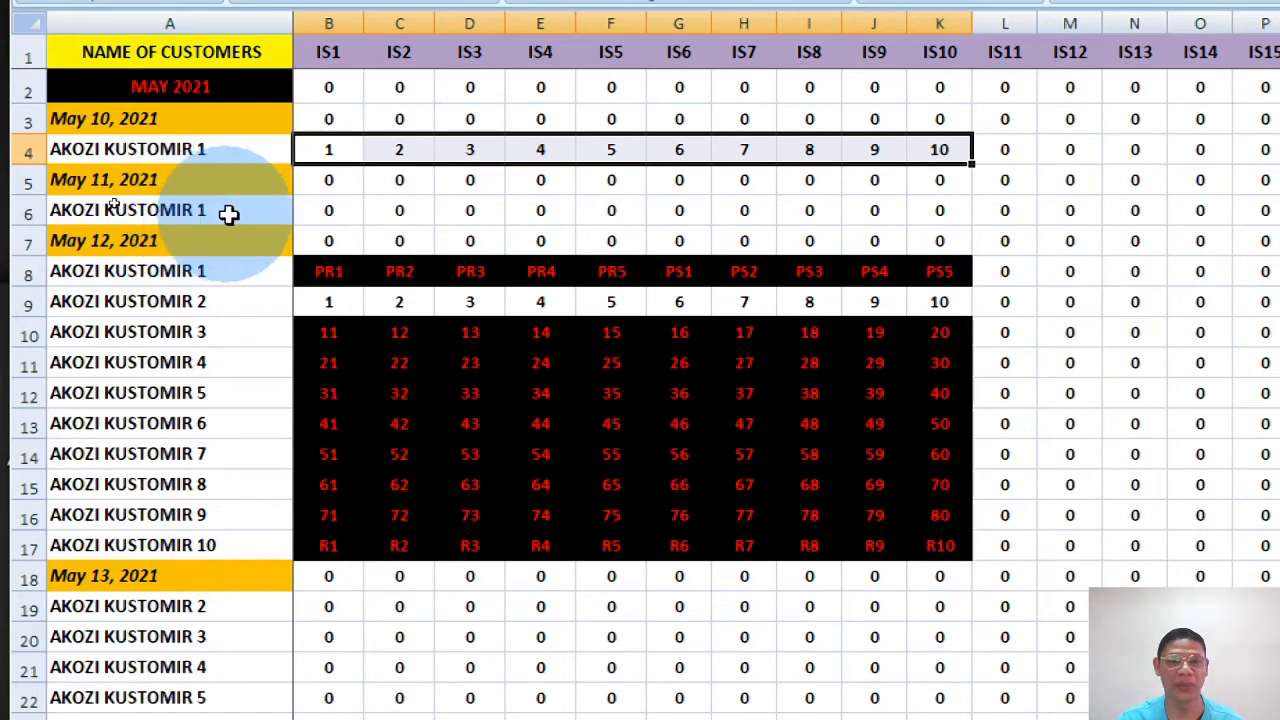
click(343, 207)
drag(343, 207, 1005, 210)
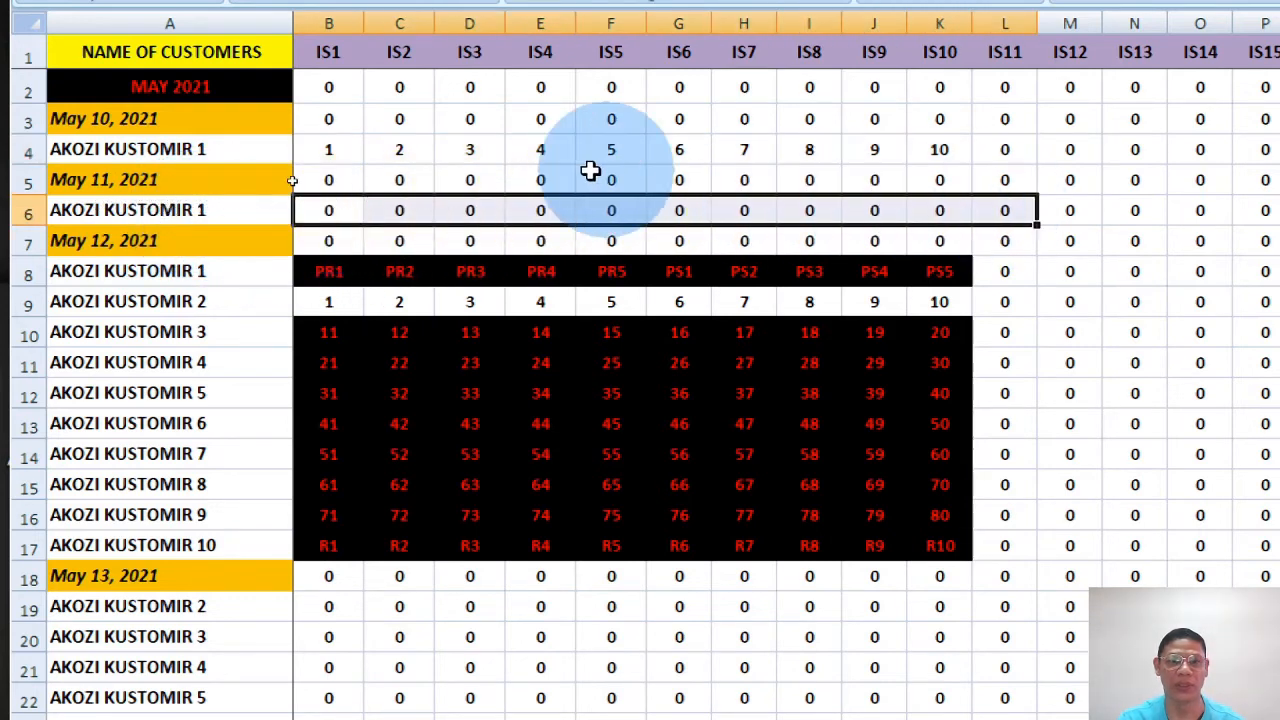
Compare the May 10 container codes in B4:K4 with the second customer's May 12 codes in B9:K9.
click(340, 156)
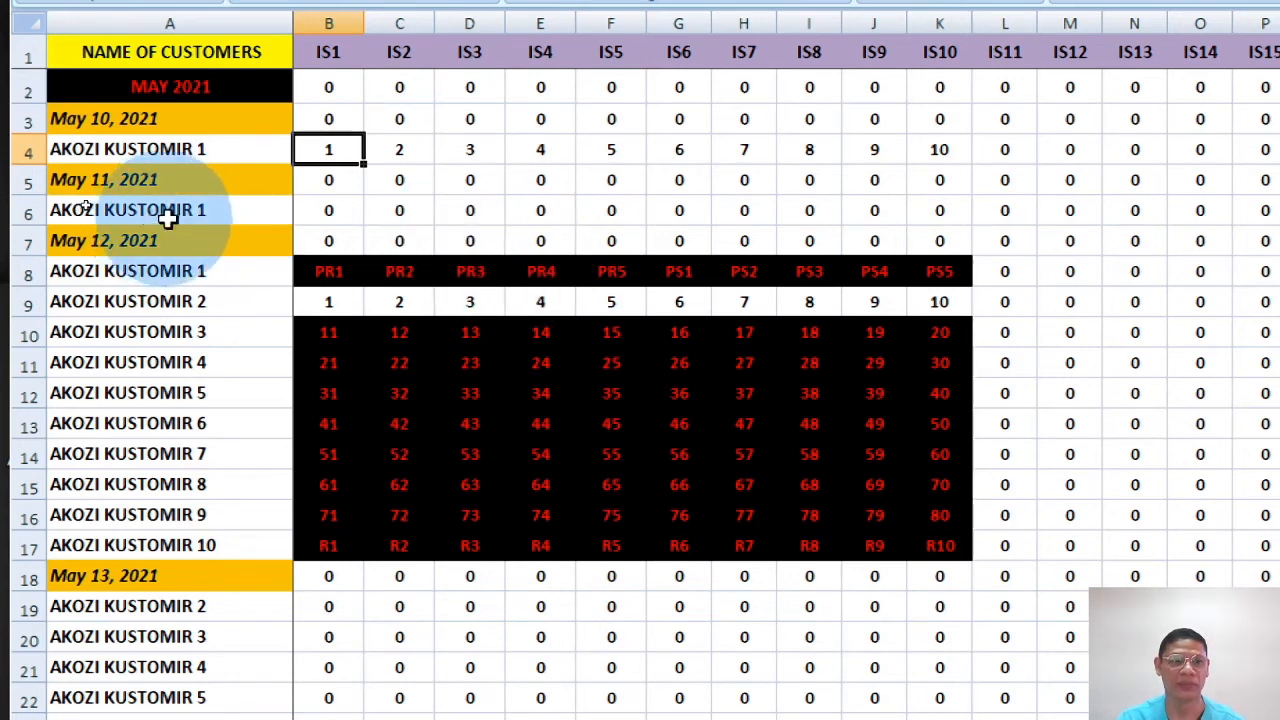
click(221, 201)
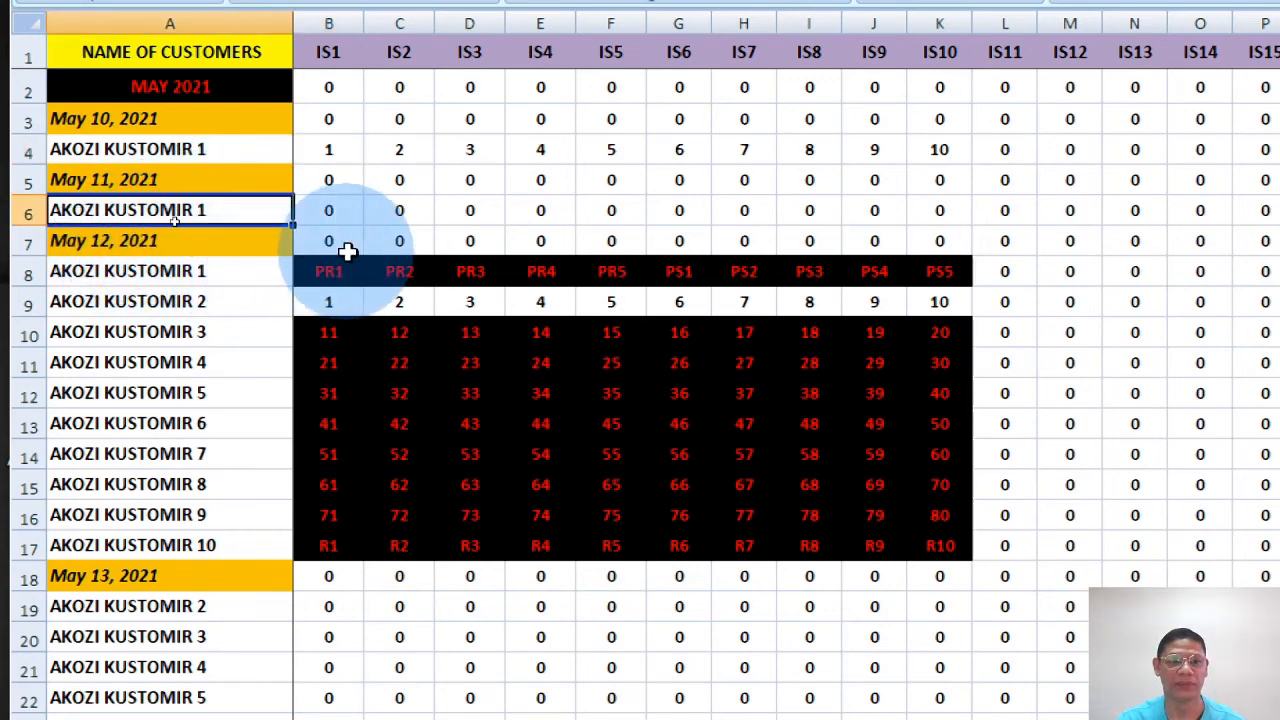
click(315, 305)
drag(320, 307, 950, 288)
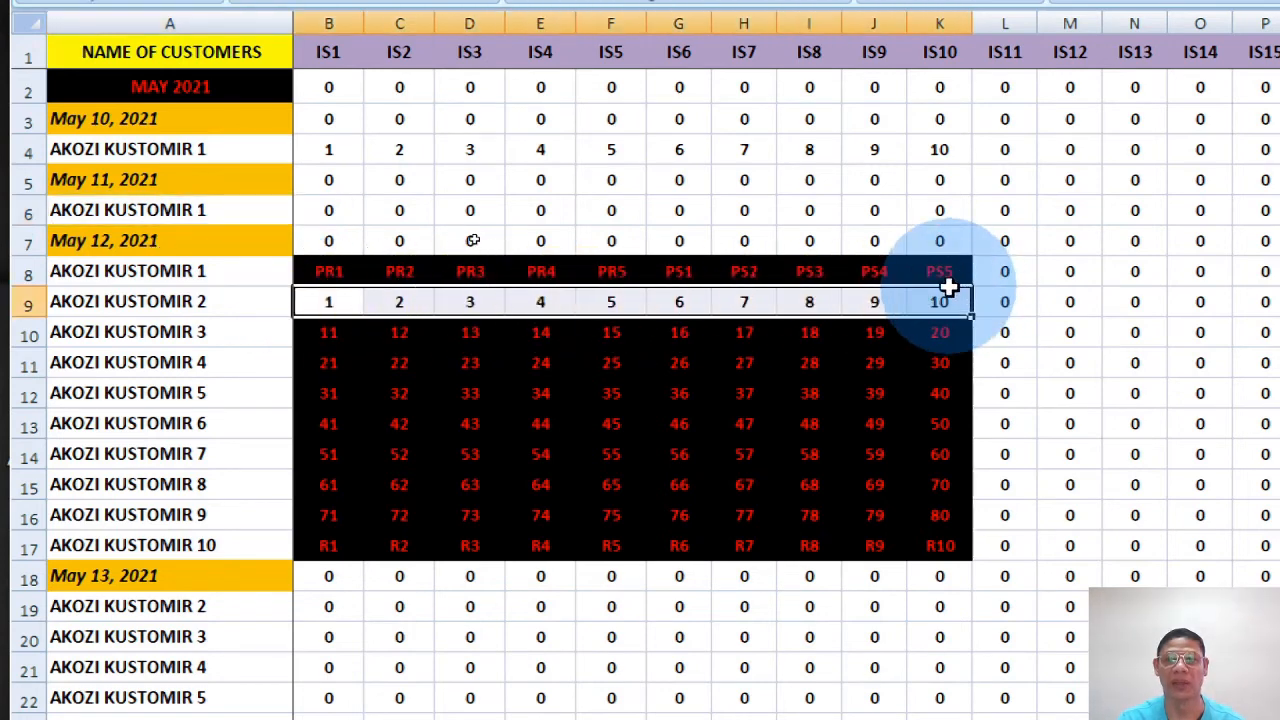
drag(329, 149, 988, 163)
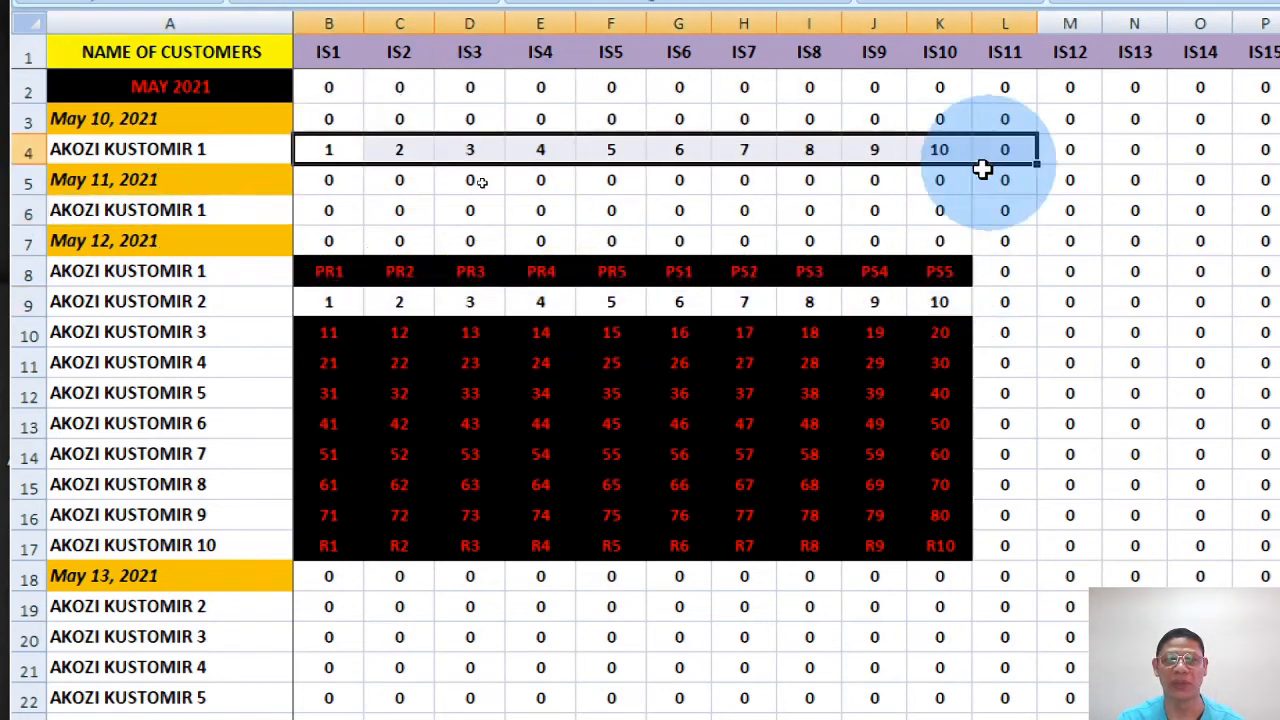
drag(311, 303, 1002, 305)
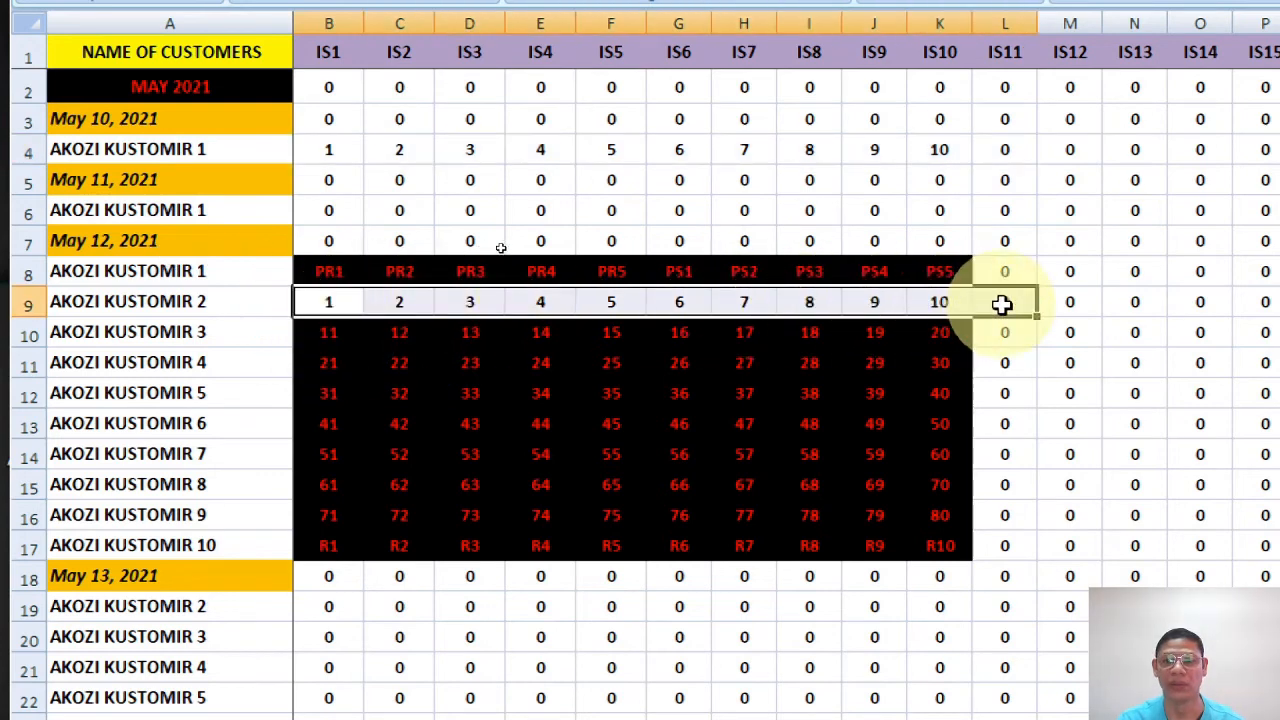
drag(332, 150, 1006, 155)
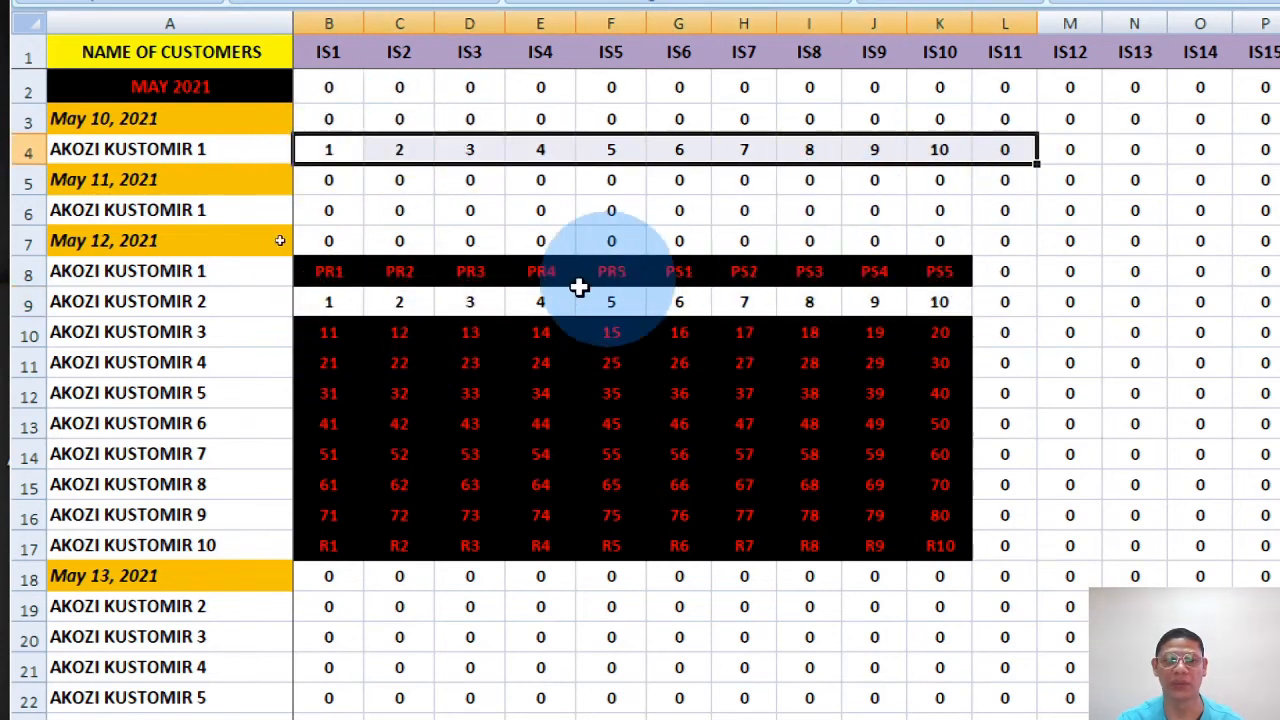
drag(306, 299, 1027, 305)
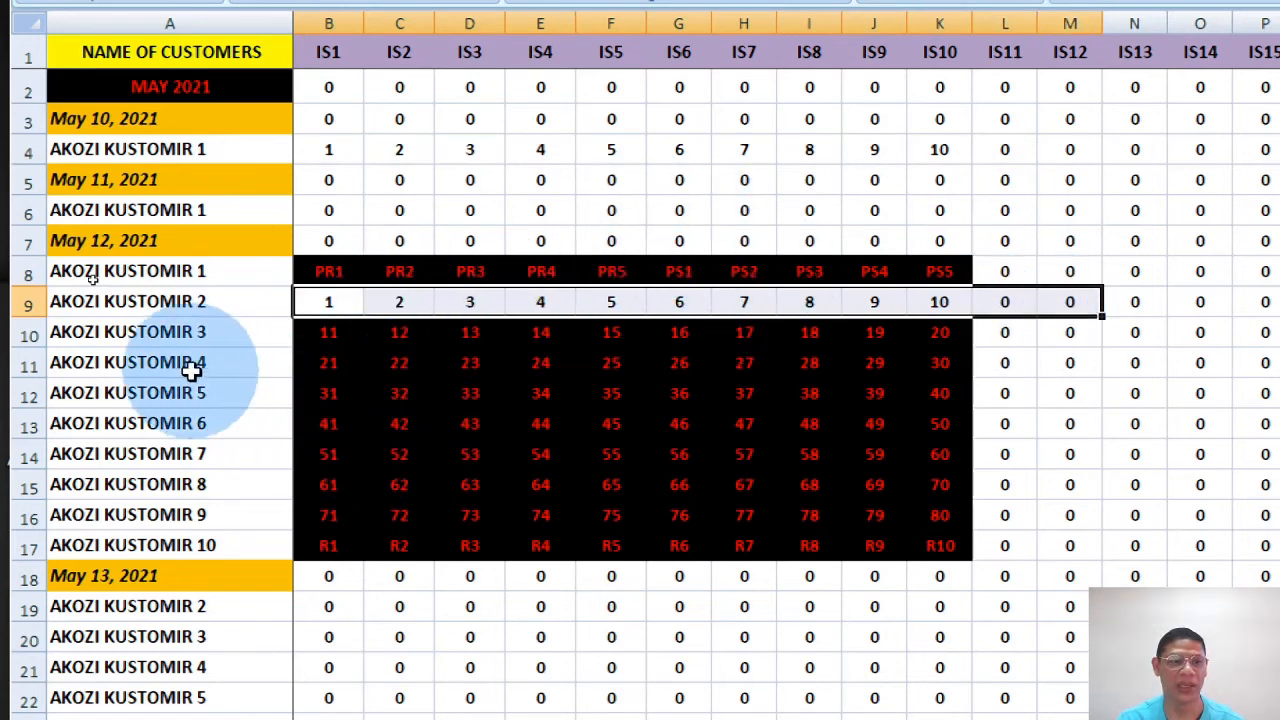
Examine the highlighted May 12 container codes of the third to tenth customers in B10:K17.
drag(326, 337, 848, 545)
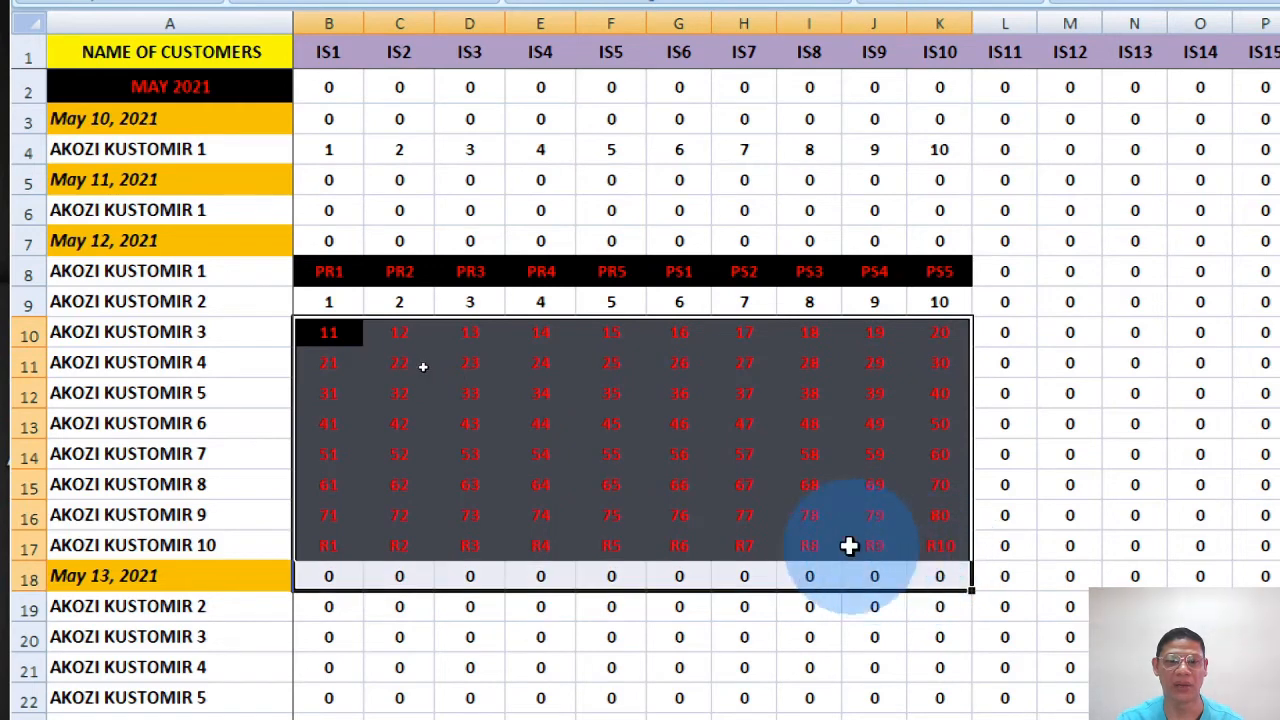
click(535, 453)
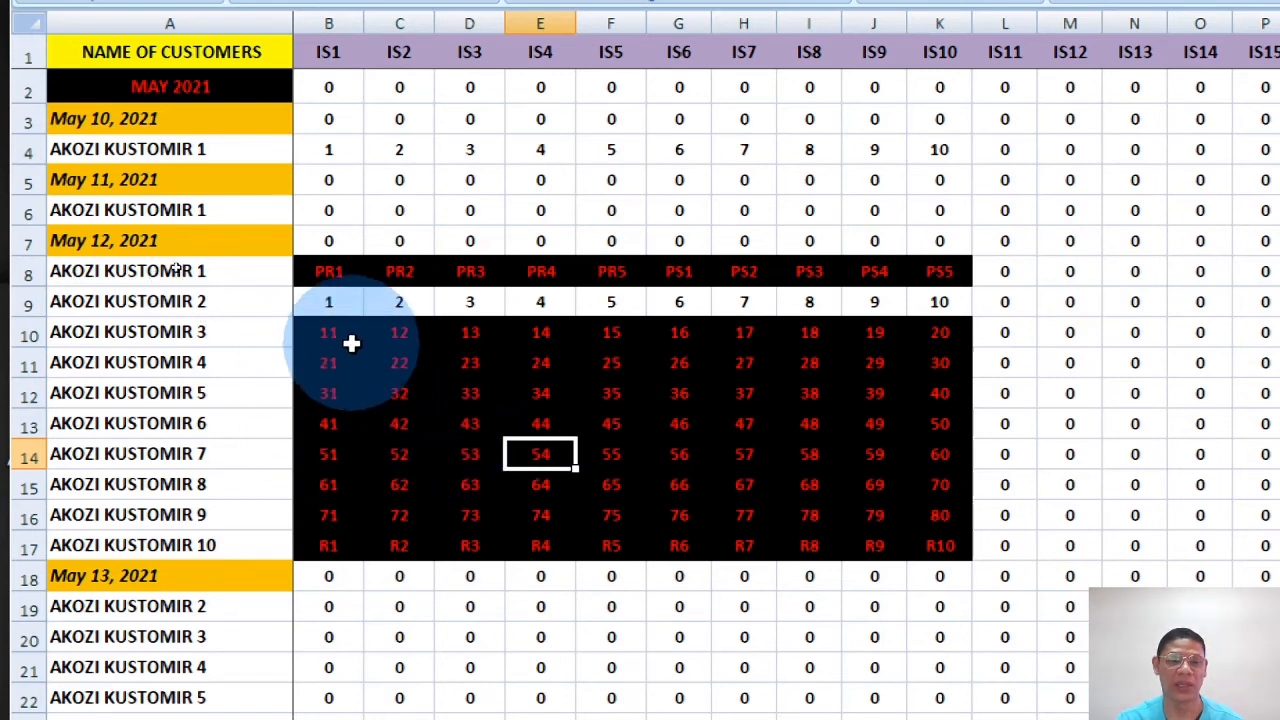
mouse_move(334, 331)
mouse_down()
mouse_move(920, 380)
mouse_move(963, 514)
mouse_move(949, 554)
mouse_up()
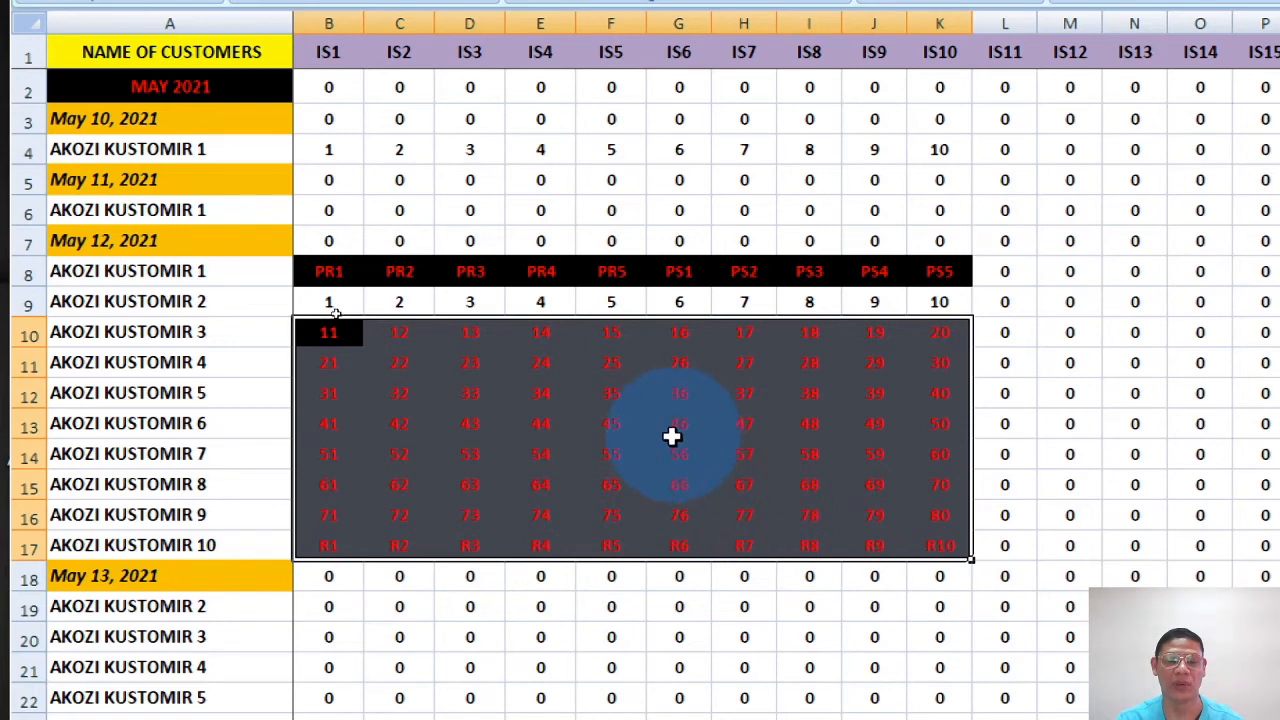
click(637, 391)
click(321, 332)
drag(321, 332, 957, 557)
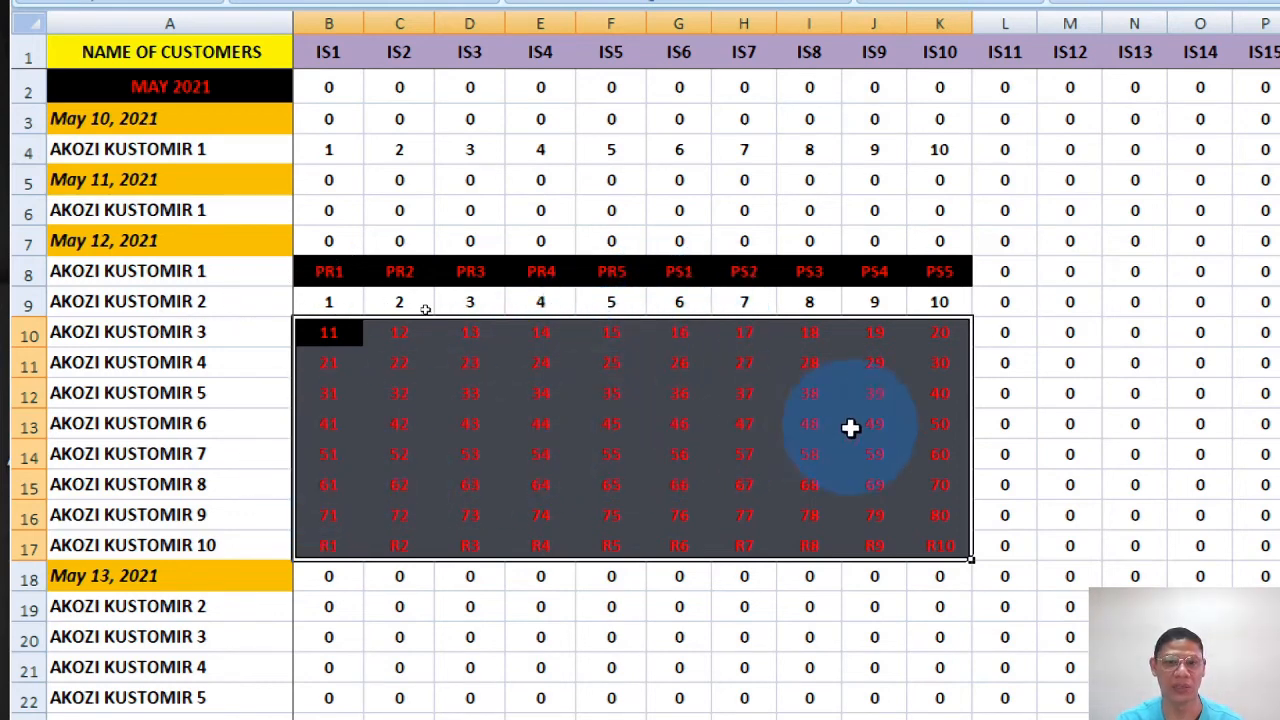
Recheck the unhighlighted repeated codes in row 9 against those in row 4.
drag(337, 300, 1005, 310)
drag(326, 149, 939, 157)
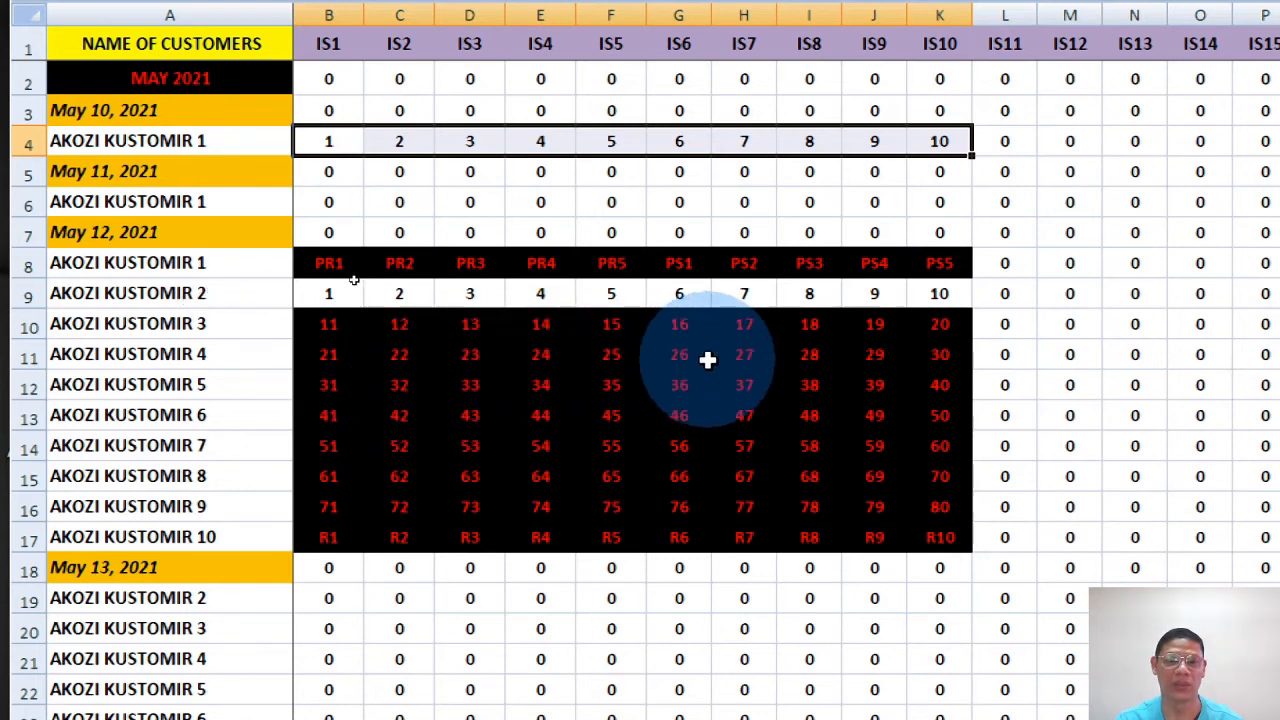
drag(335, 293, 945, 295)
drag(329, 136, 993, 127)
Look over the CHARGED CUSTOMERS section and the end of the STOCK list, and return to its first rows.
click(540, 385)
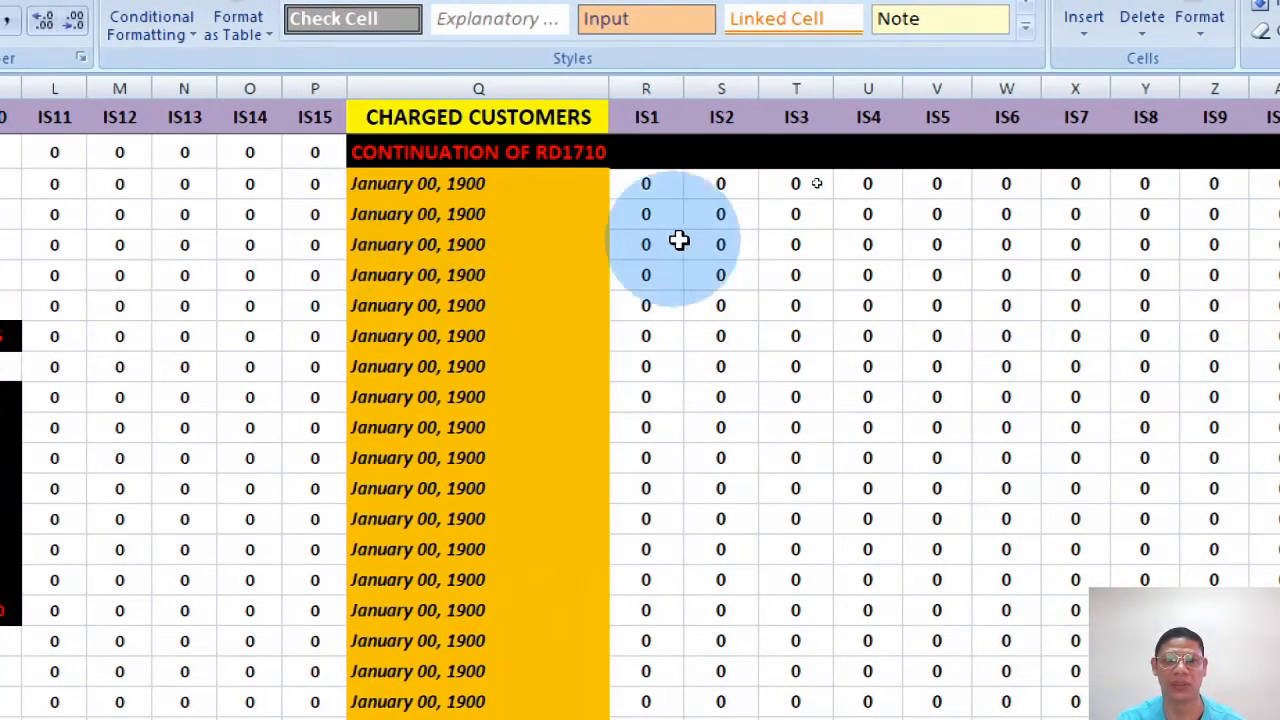
scroll(1040, 437, down, 1)
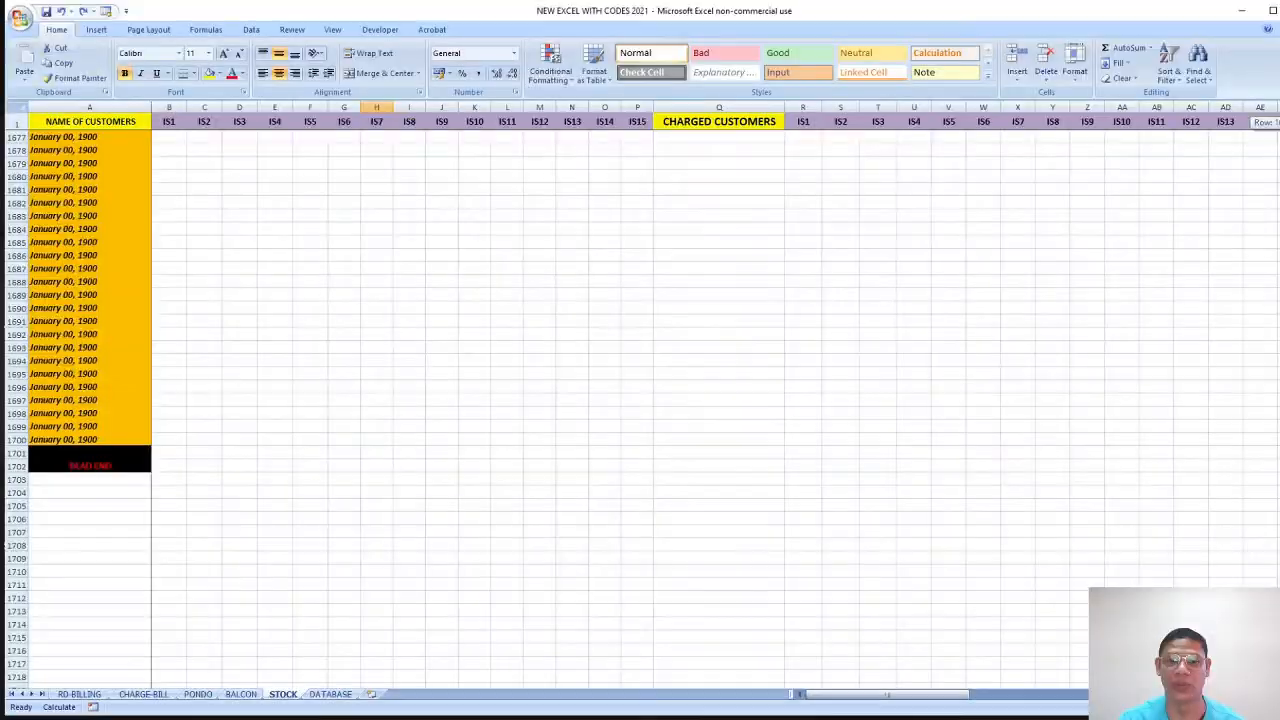
drag(1278, 520, 1278, 118)
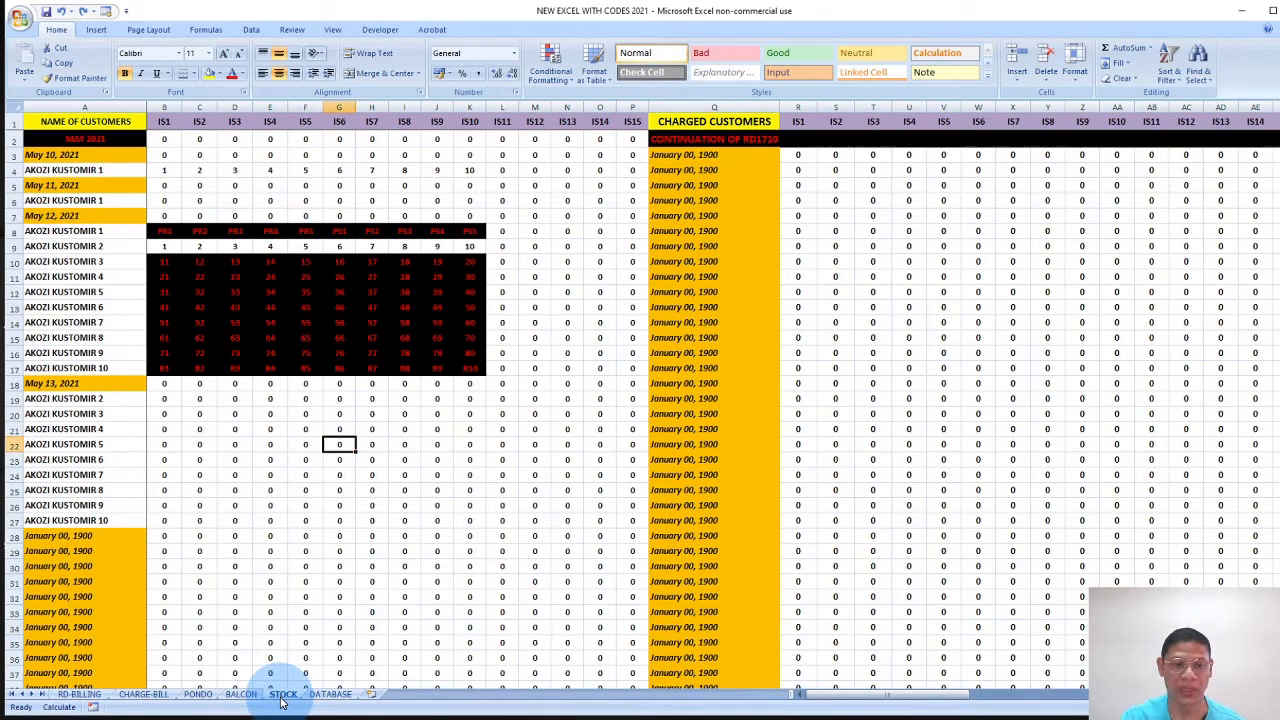
On the DATABASE sheet, review the reference codes, customer names with their formula codes, and the CUSTOMERS COUNT 2021 column.
click(325, 695)
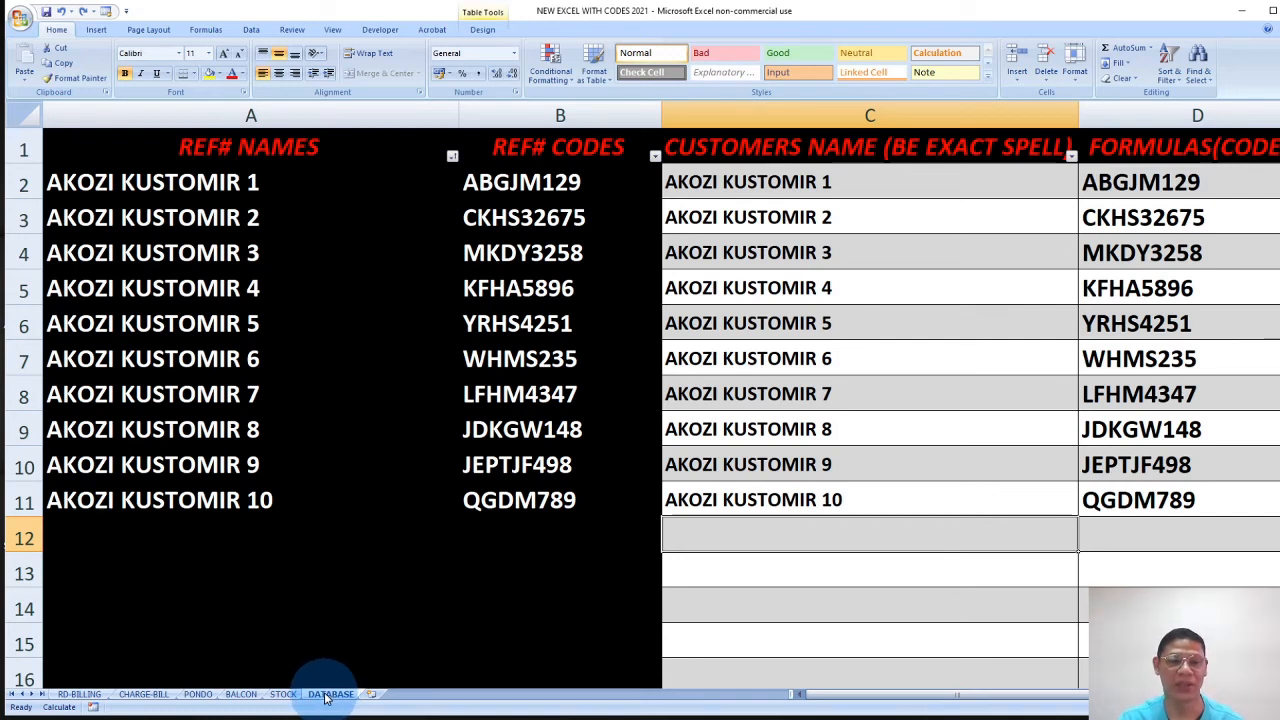
click(542, 153)
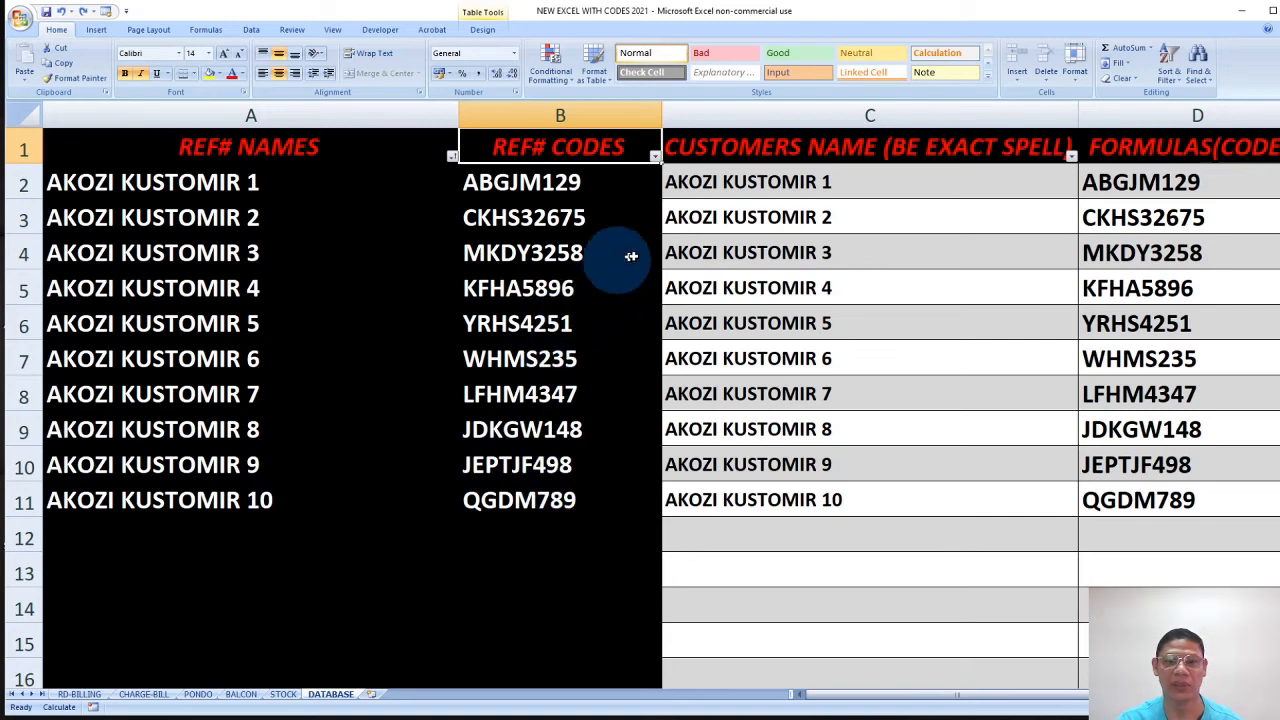
drag(782, 183, 1136, 510)
click(842, 524)
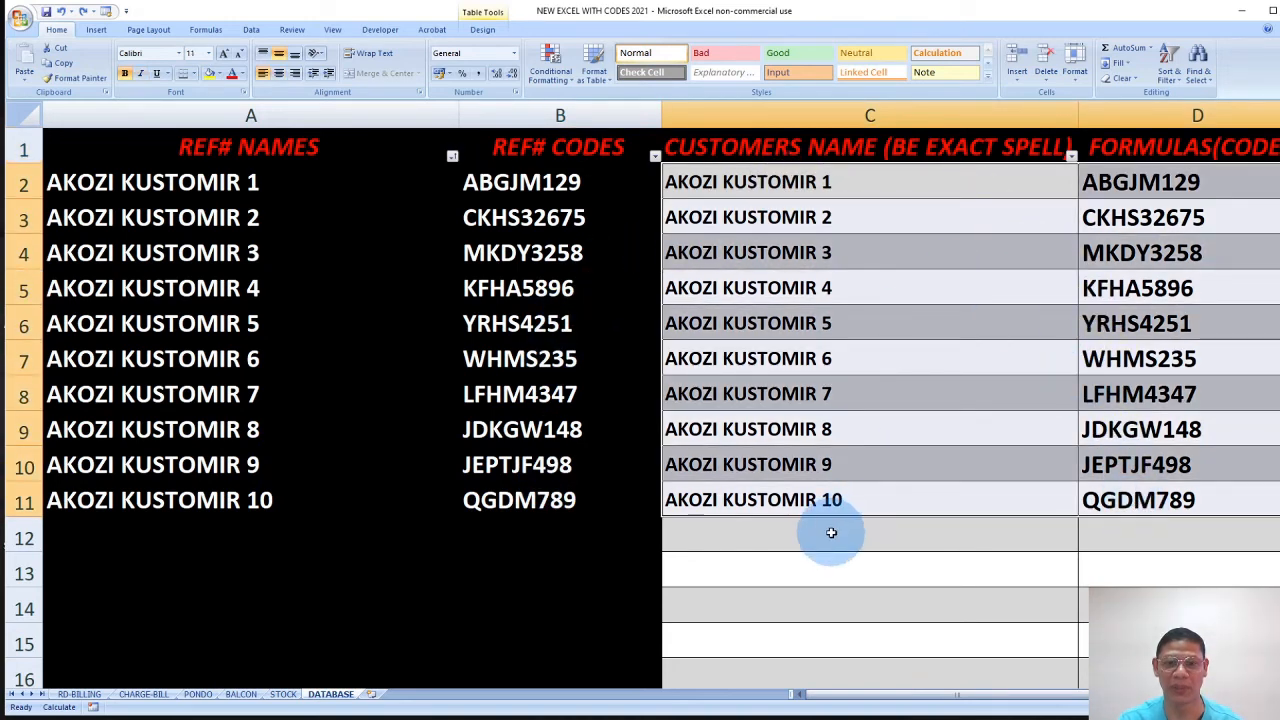
click(831, 533)
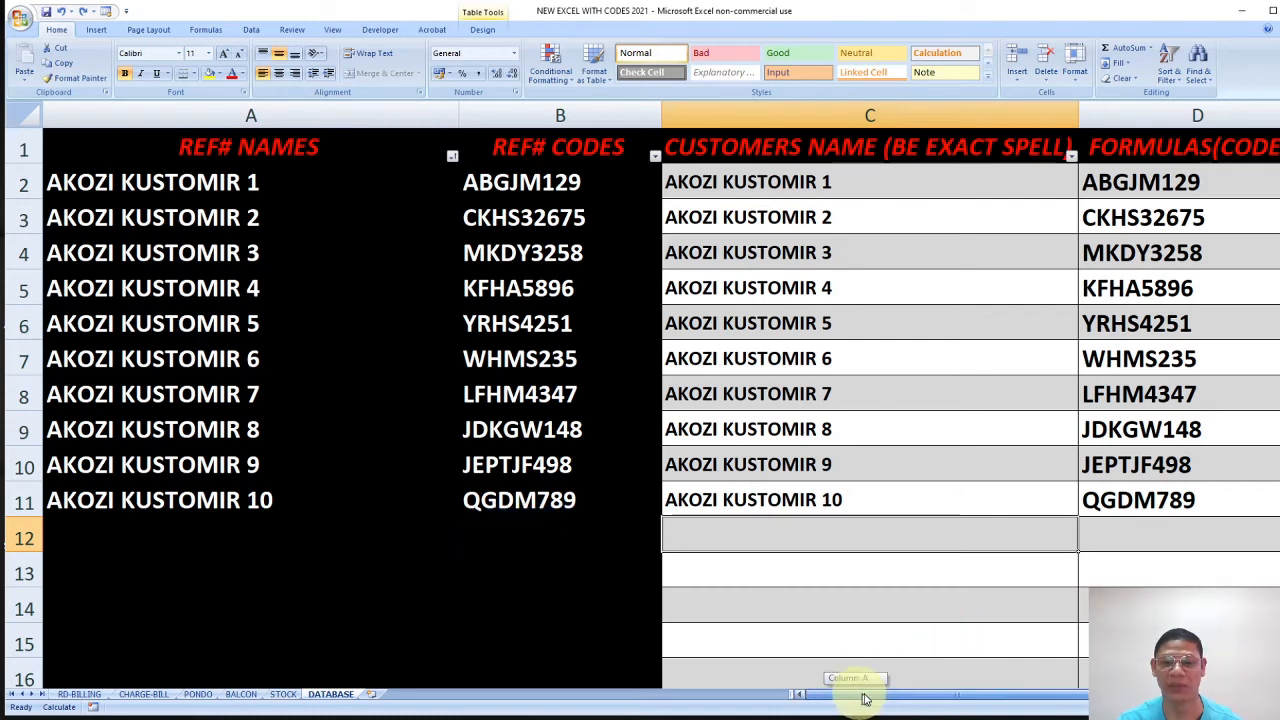
drag(858, 699, 930, 700)
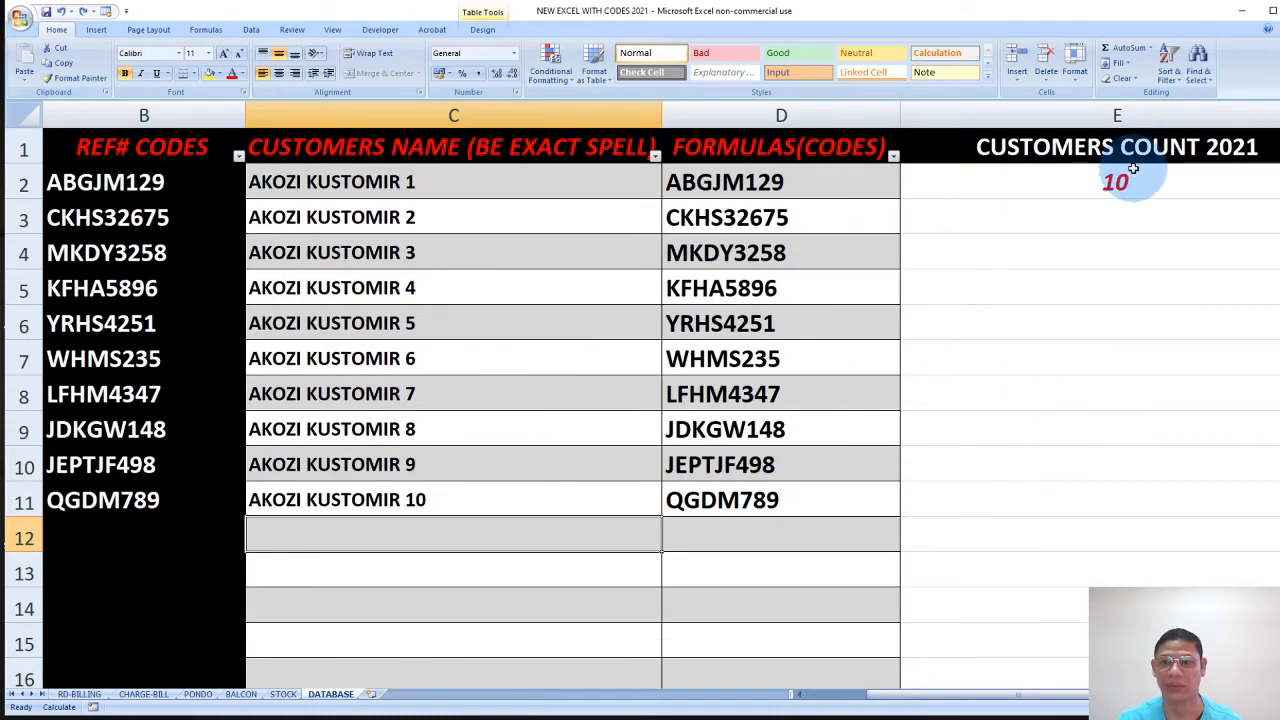
Try extending the customer name series from C11 into C12, and undo the addition.
click(633, 498)
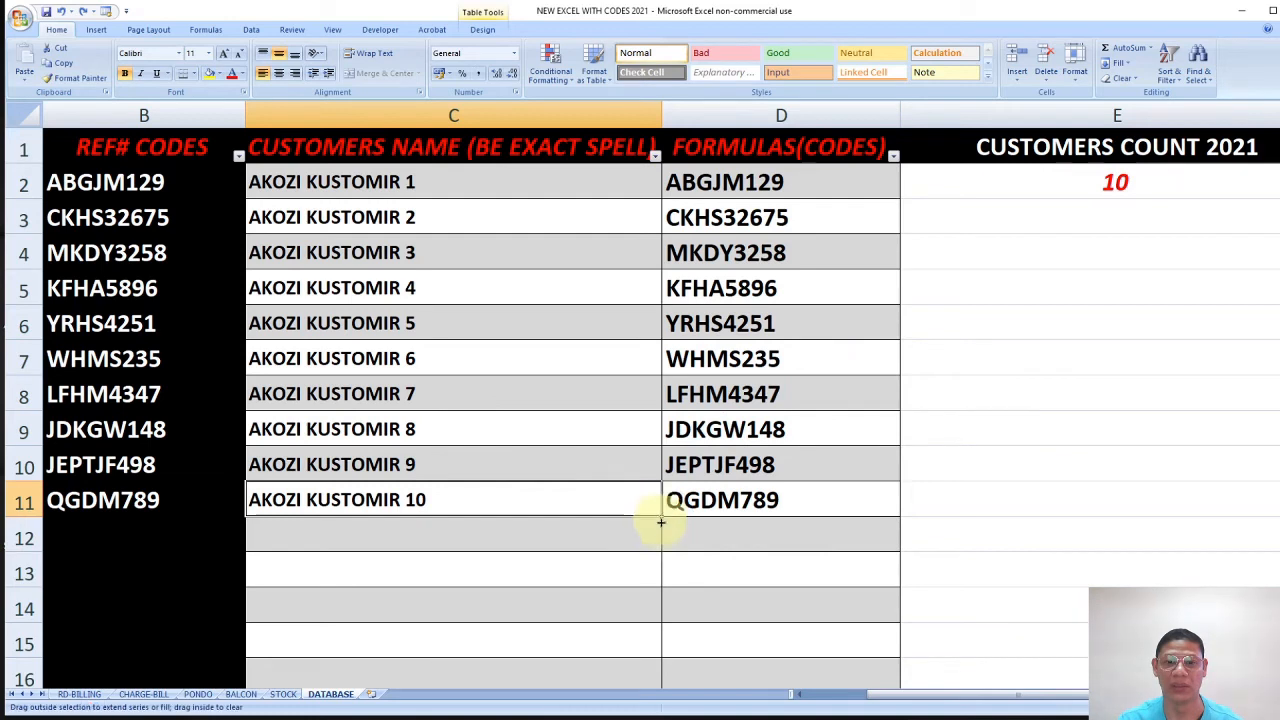
drag(660, 567, 660, 562)
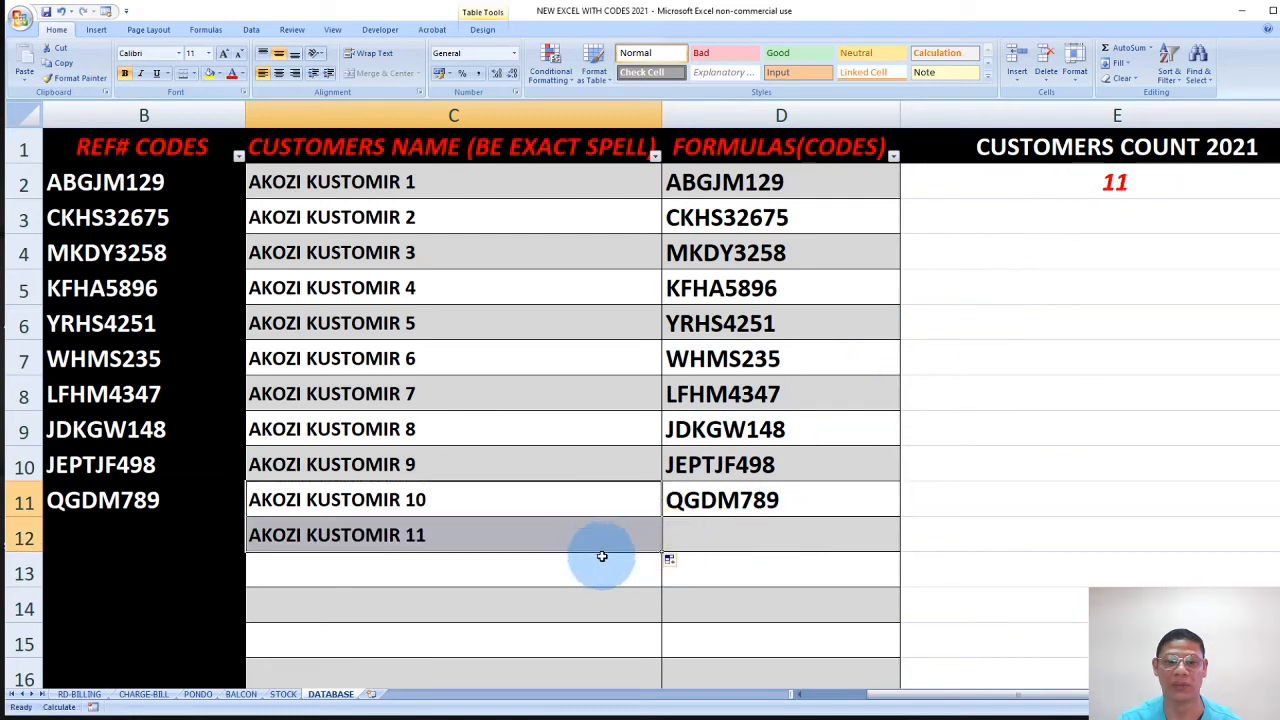
click(62, 12)
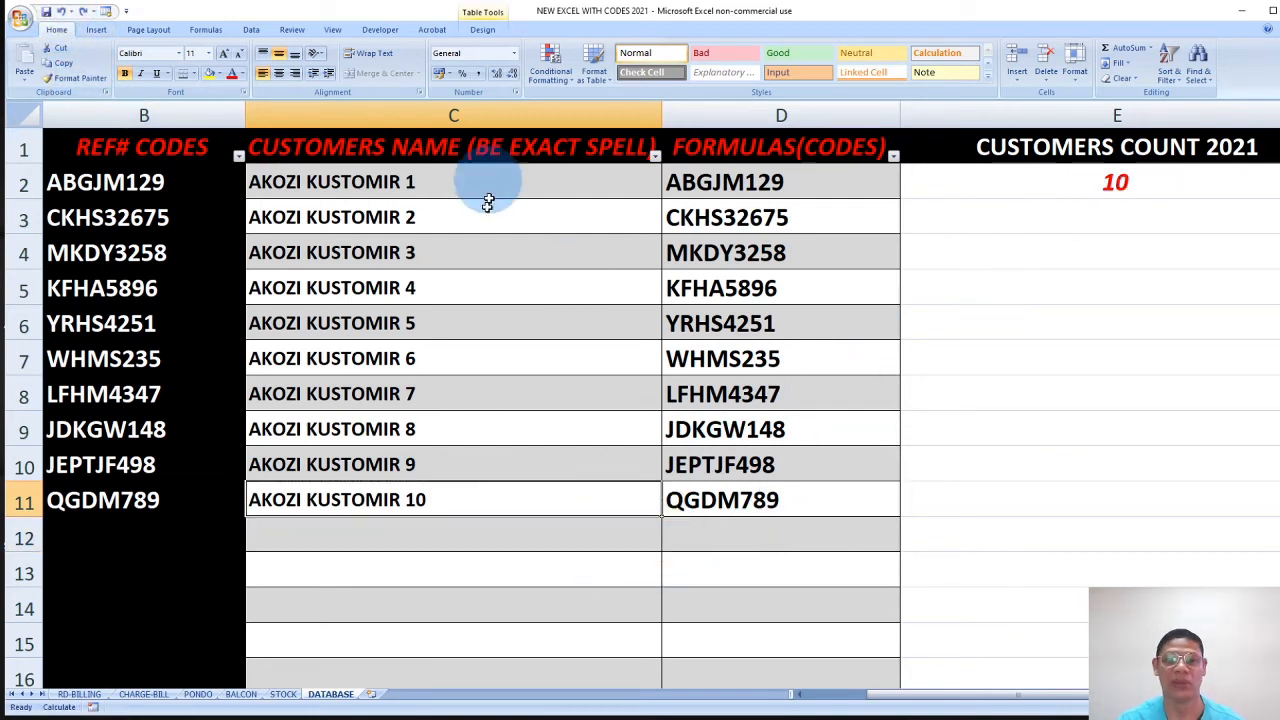
Revisit the STOCK, BALCON and DATABASE sheets, and view the container grand totals beside the BALCON table.
click(287, 695)
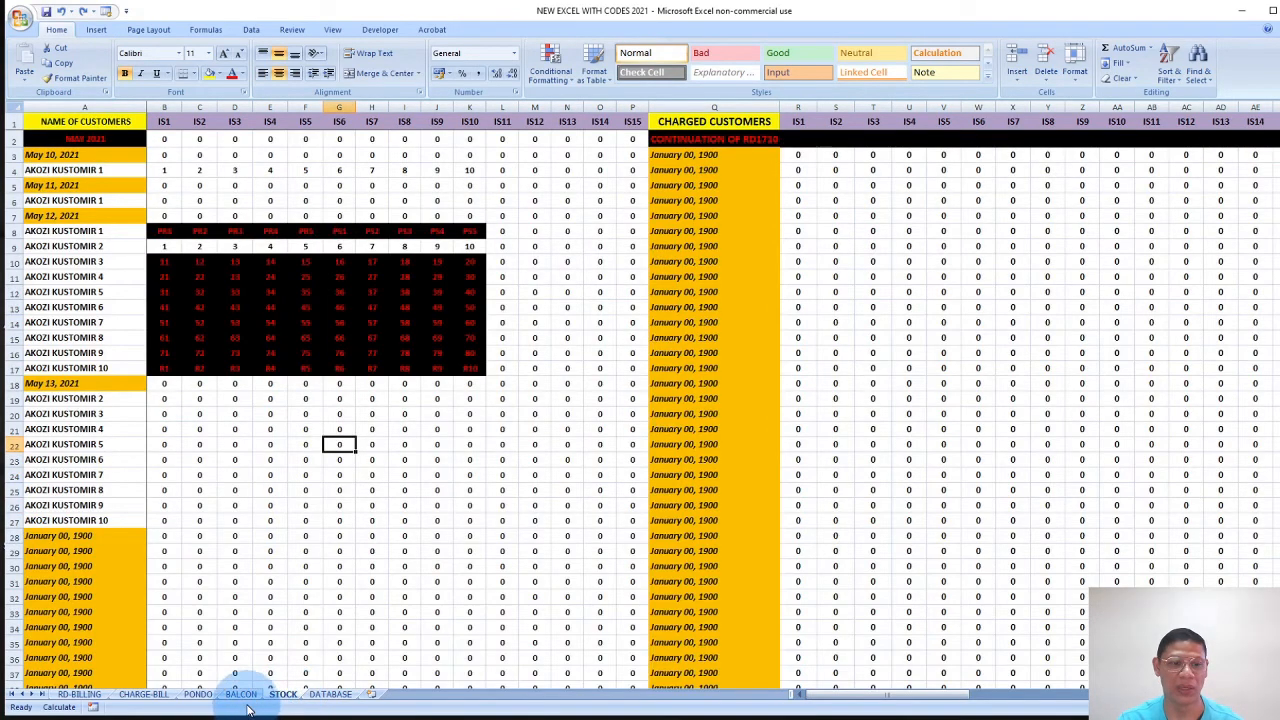
click(241, 695)
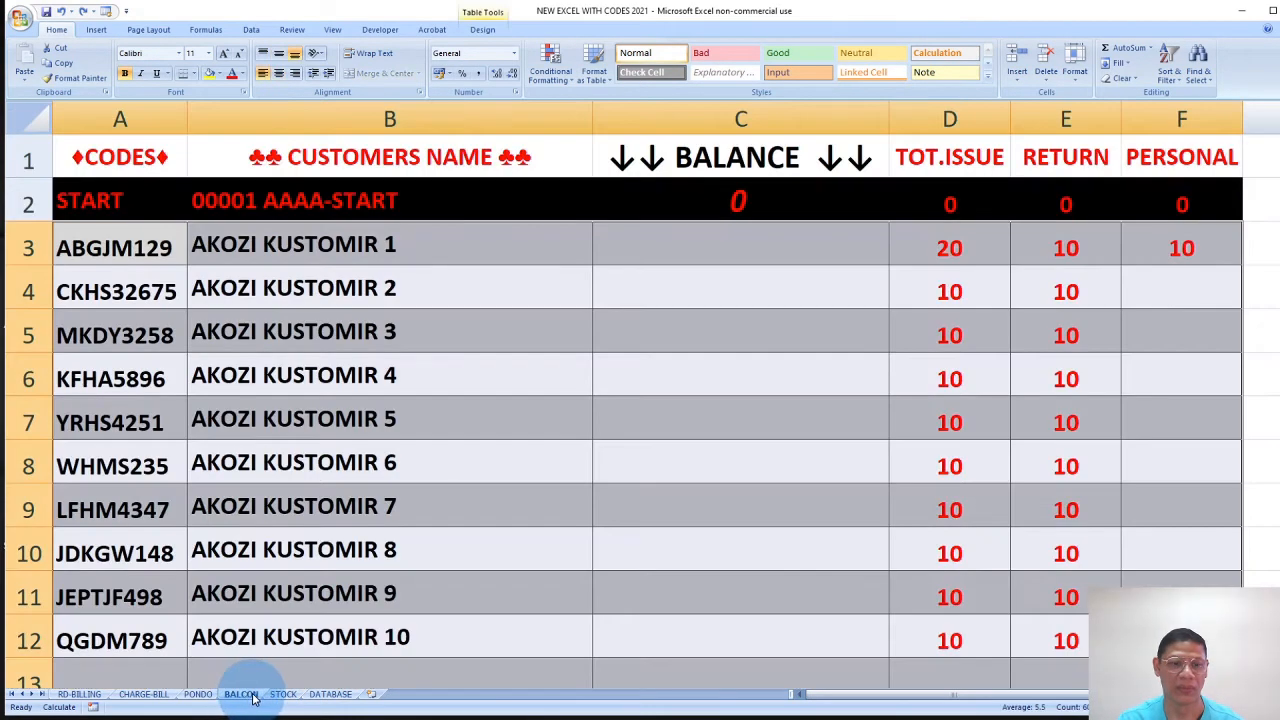
click(330, 695)
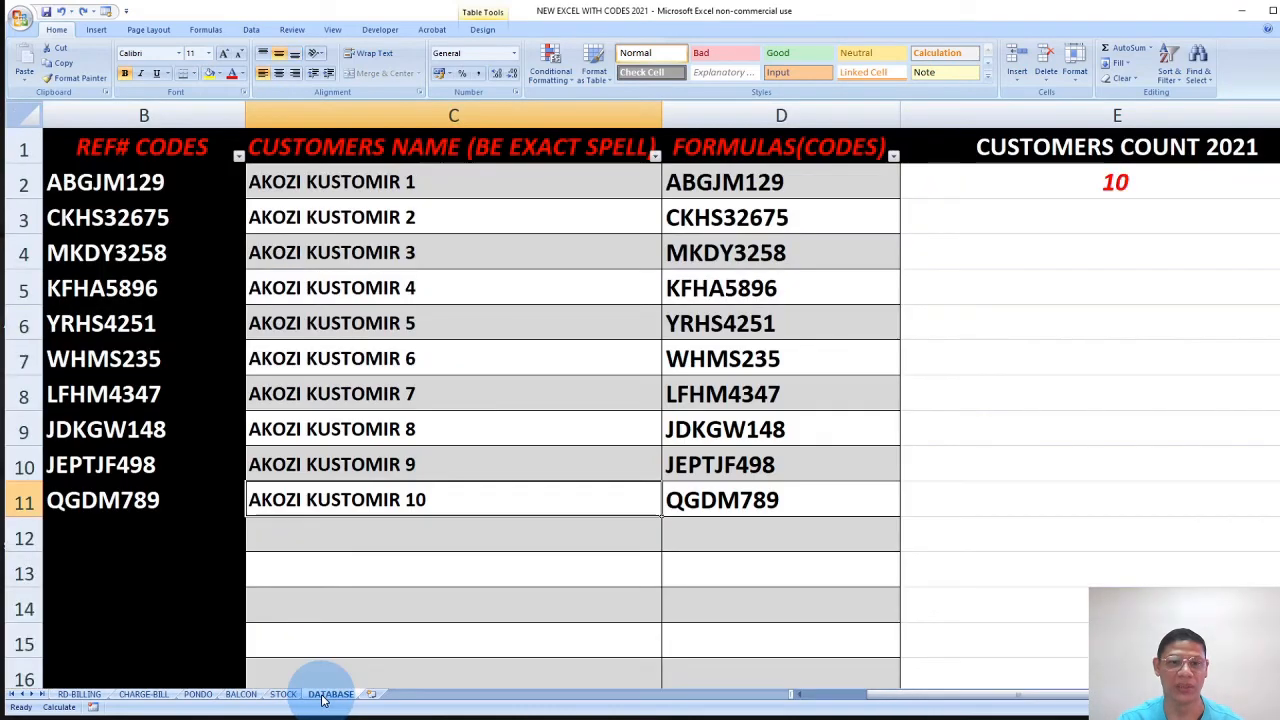
click(284, 695)
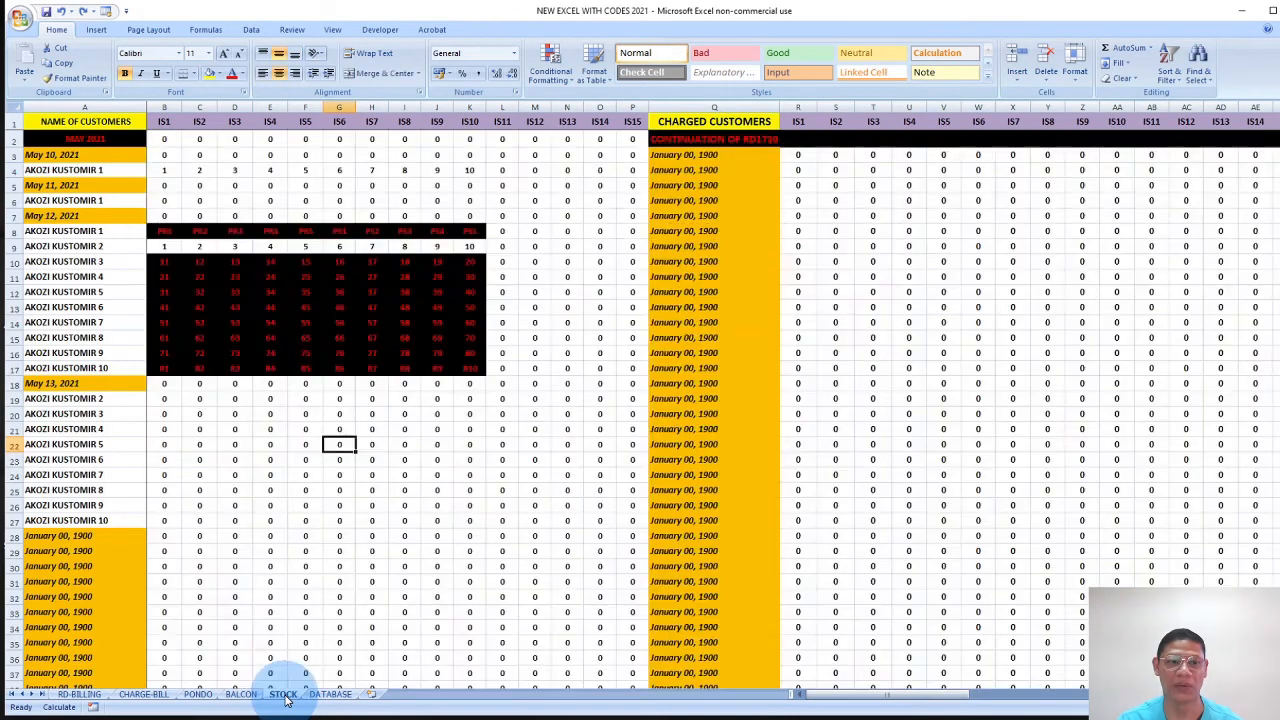
click(241, 695)
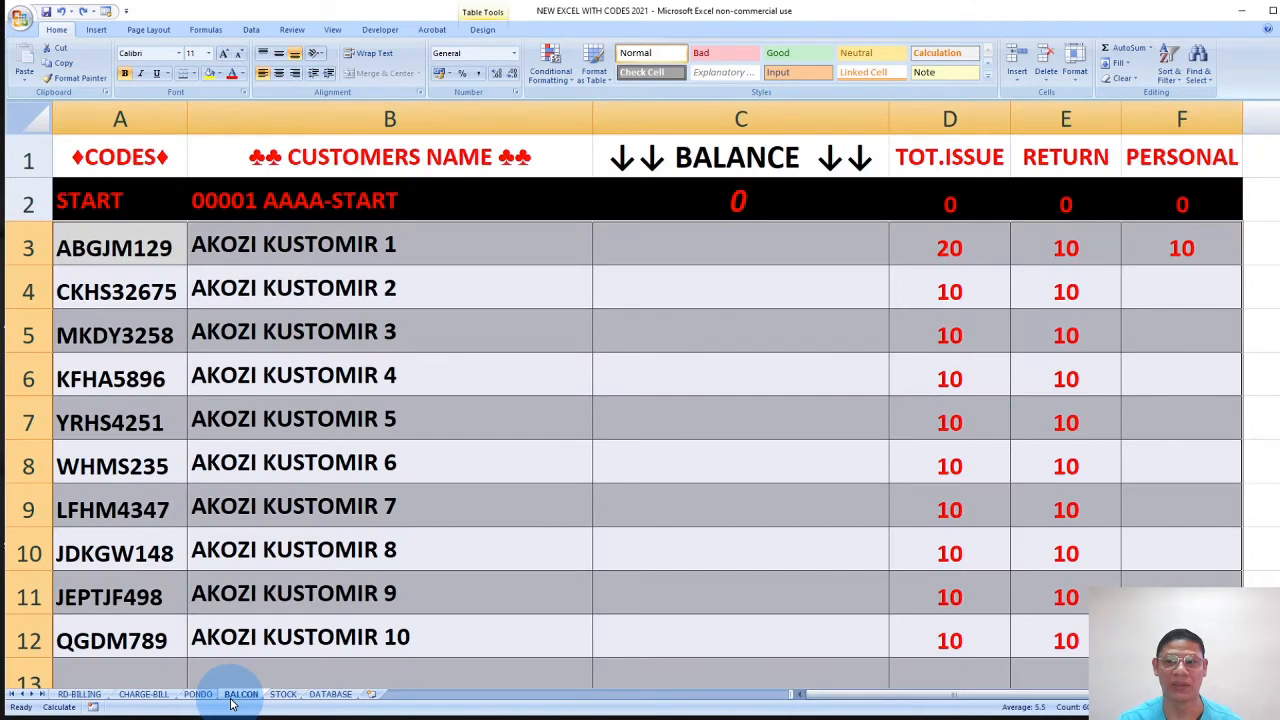
drag(829, 700, 906, 700)
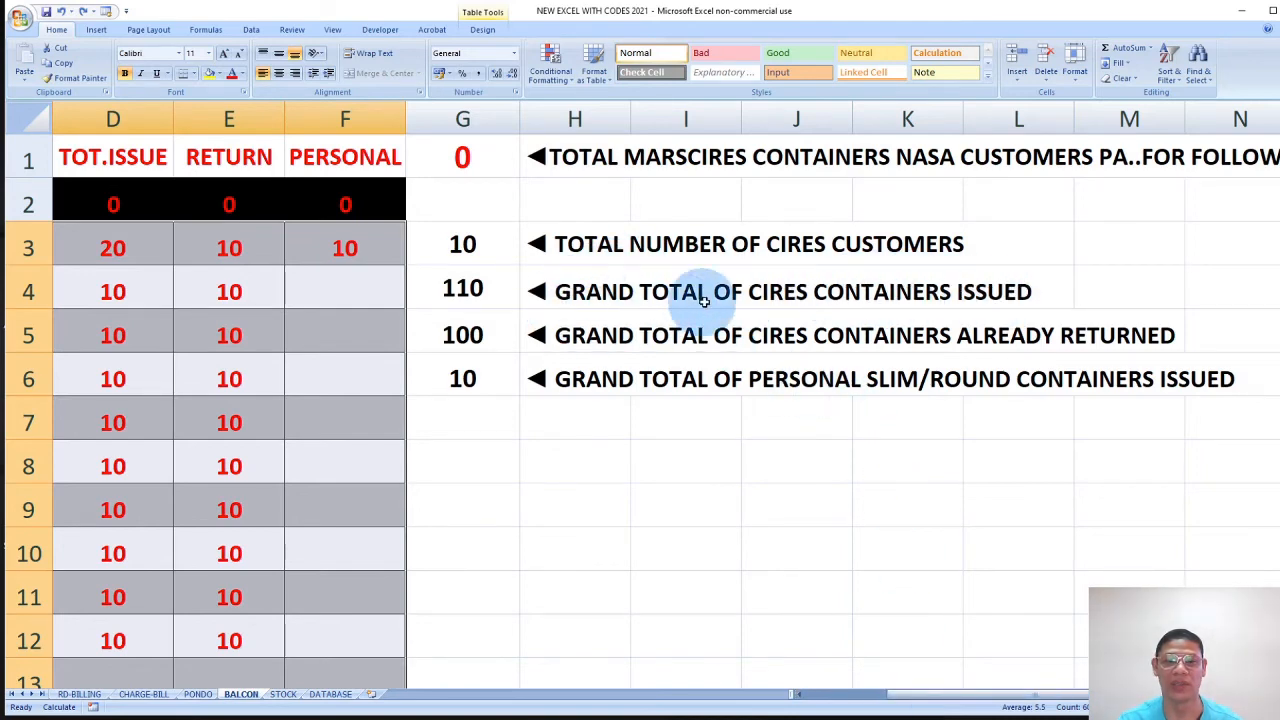
Review the returned-containers grand total on the BALCON sheet, the BALANCE column for customers 1 to 10, and the CODES column.
click(463, 348)
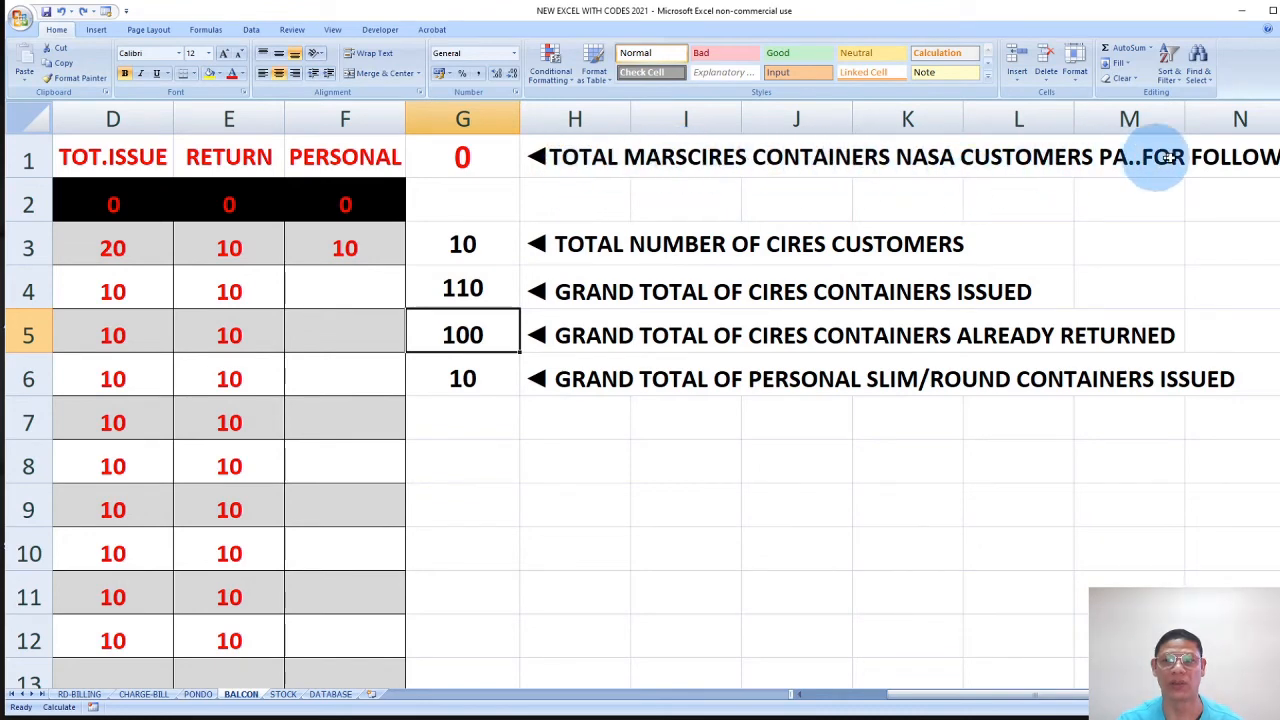
drag(903, 694, 843, 700)
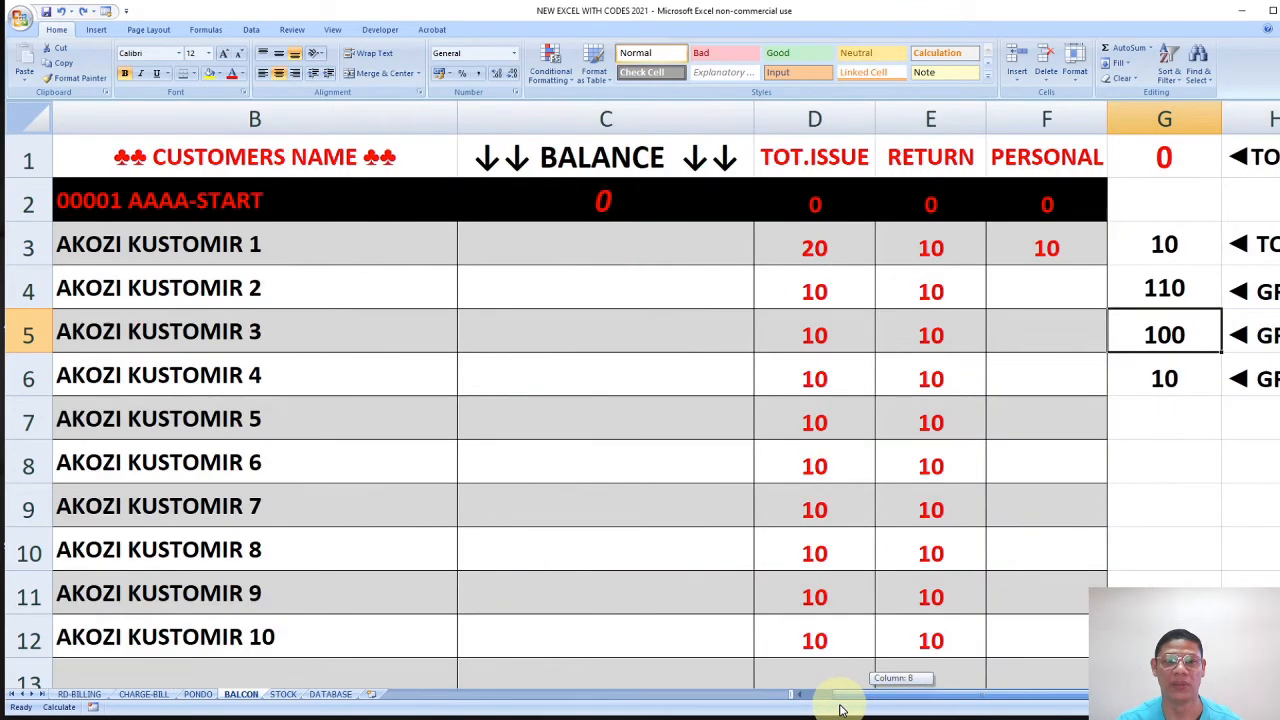
drag(663, 246, 697, 657)
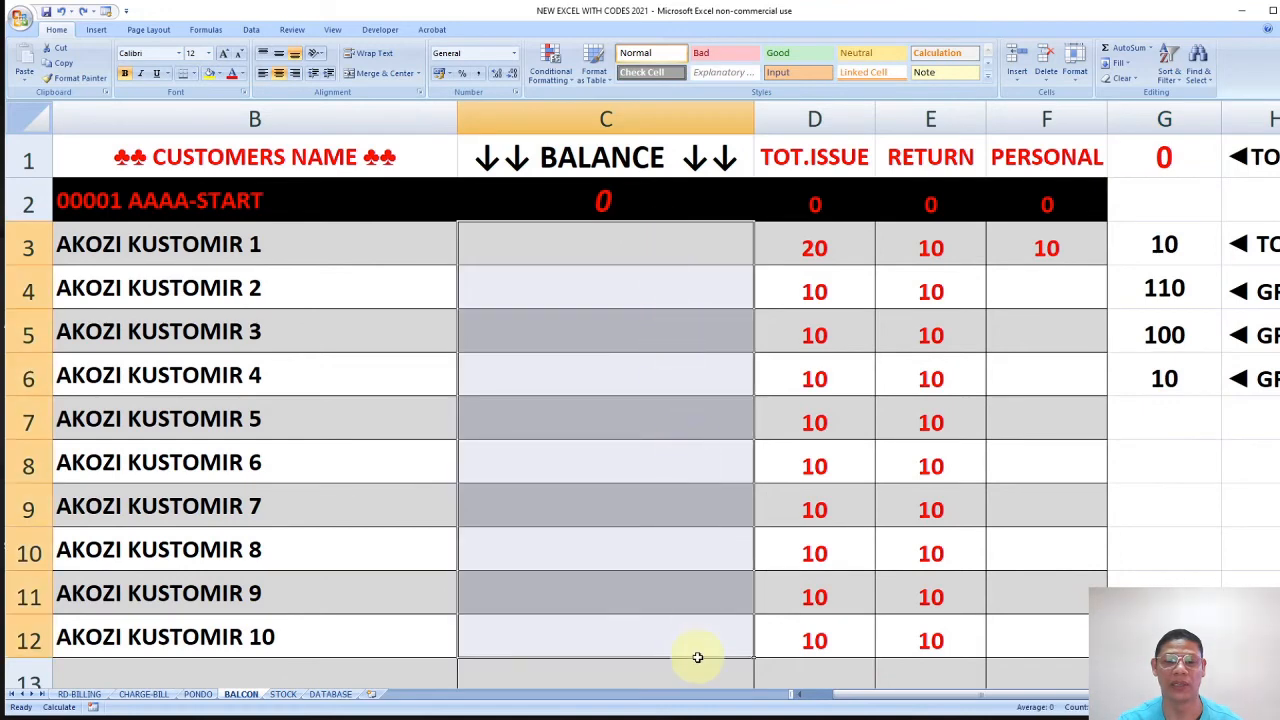
click(685, 532)
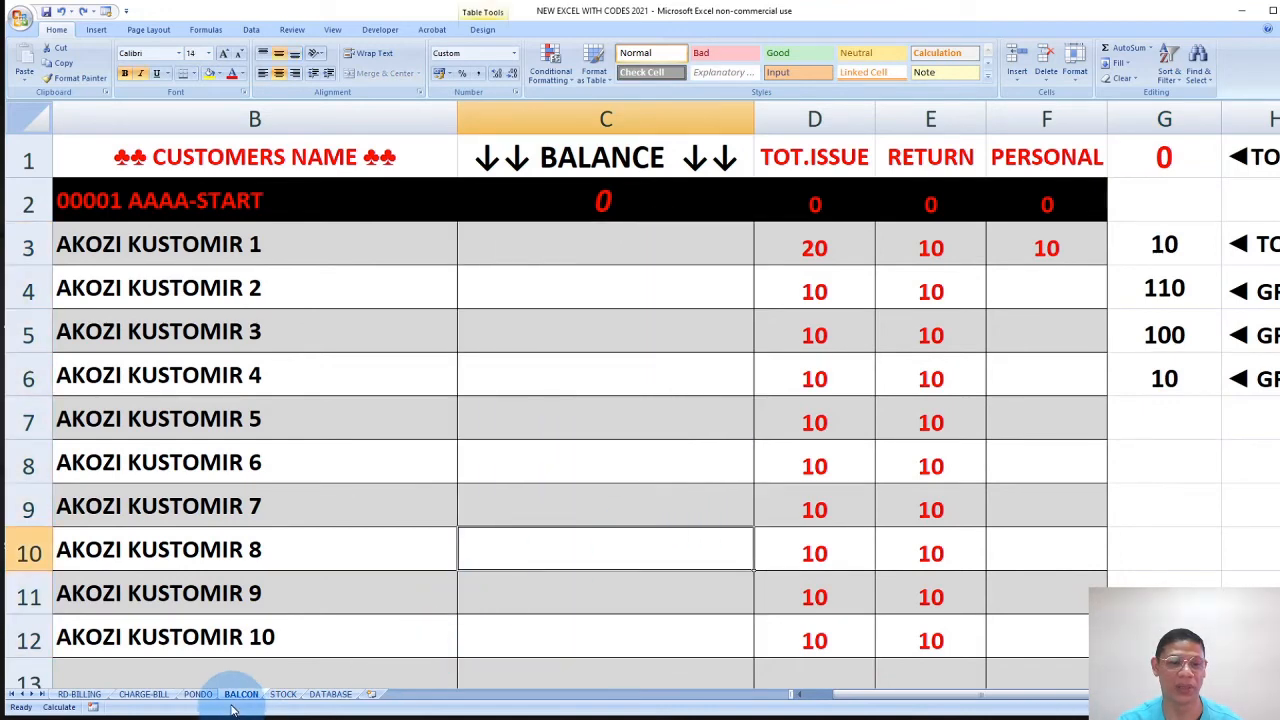
drag(922, 705, 891, 694)
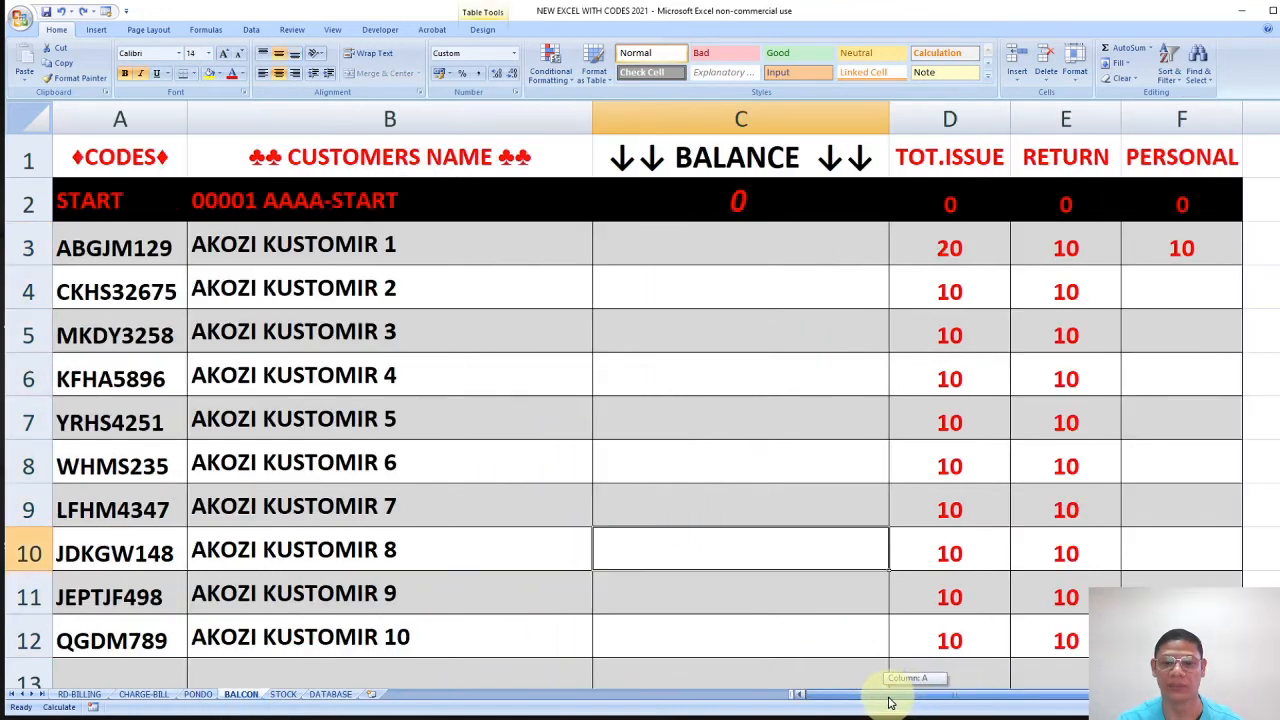
Look over the PONDO sheet from its issued section back to its returned section, and the CHARGE-BILL rows below May 10, 2021.
click(196, 694)
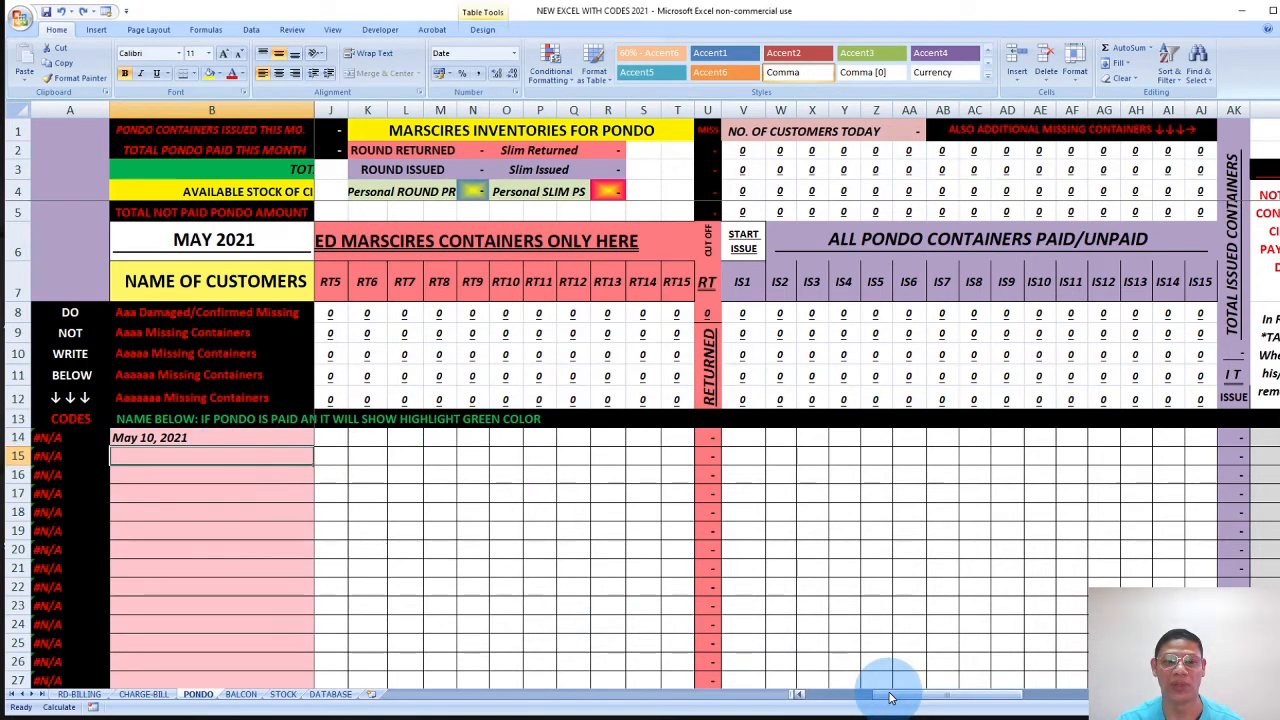
drag(890, 697, 795, 700)
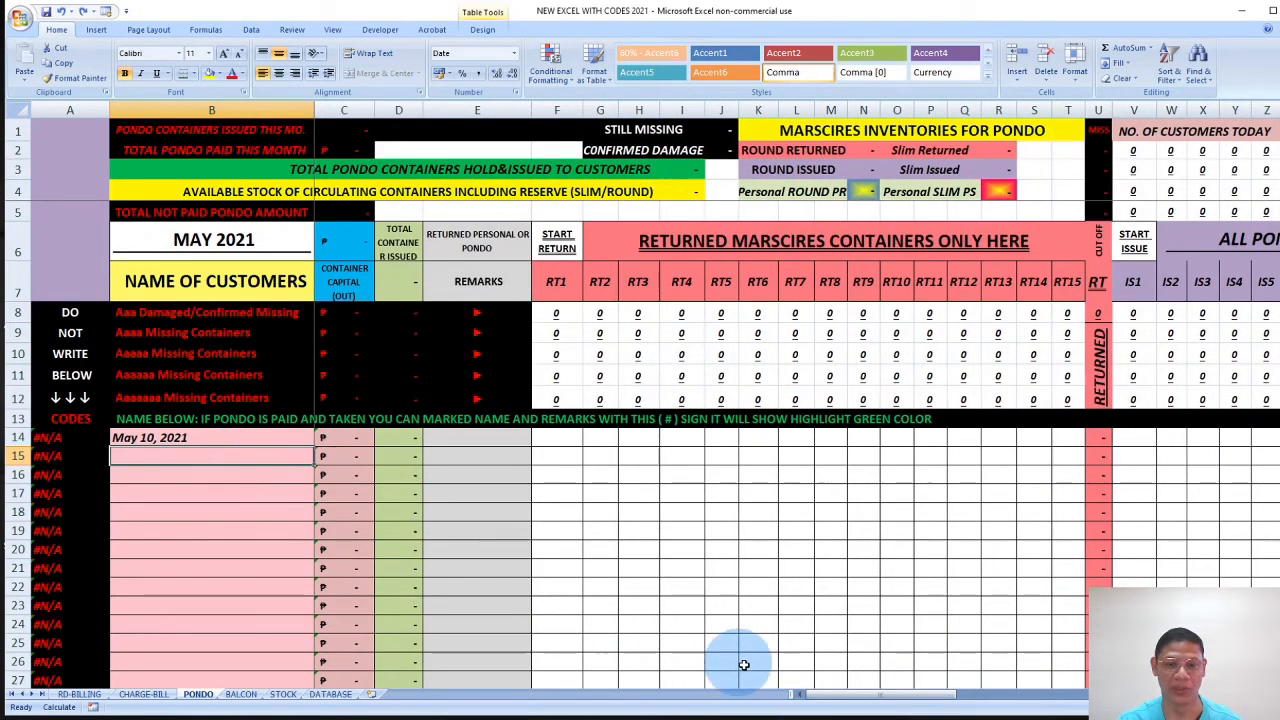
drag(837, 694, 767, 717)
click(132, 695)
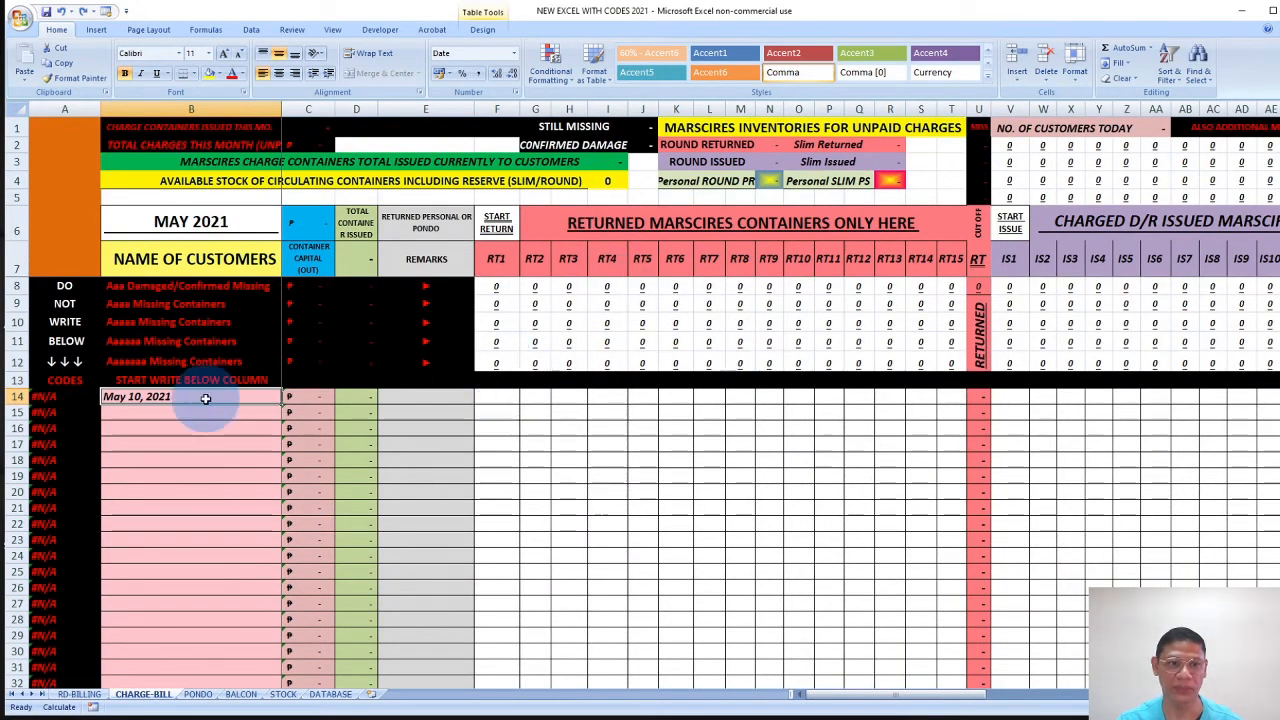
click(180, 416)
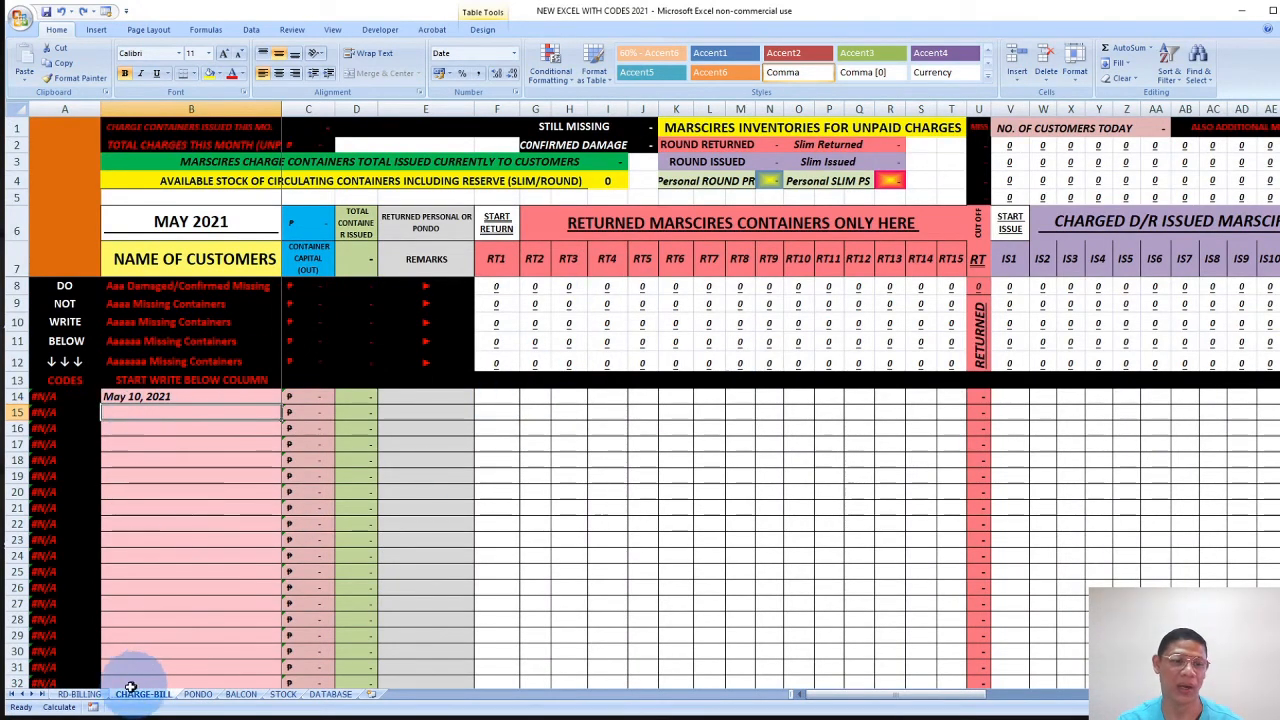
click(198, 694)
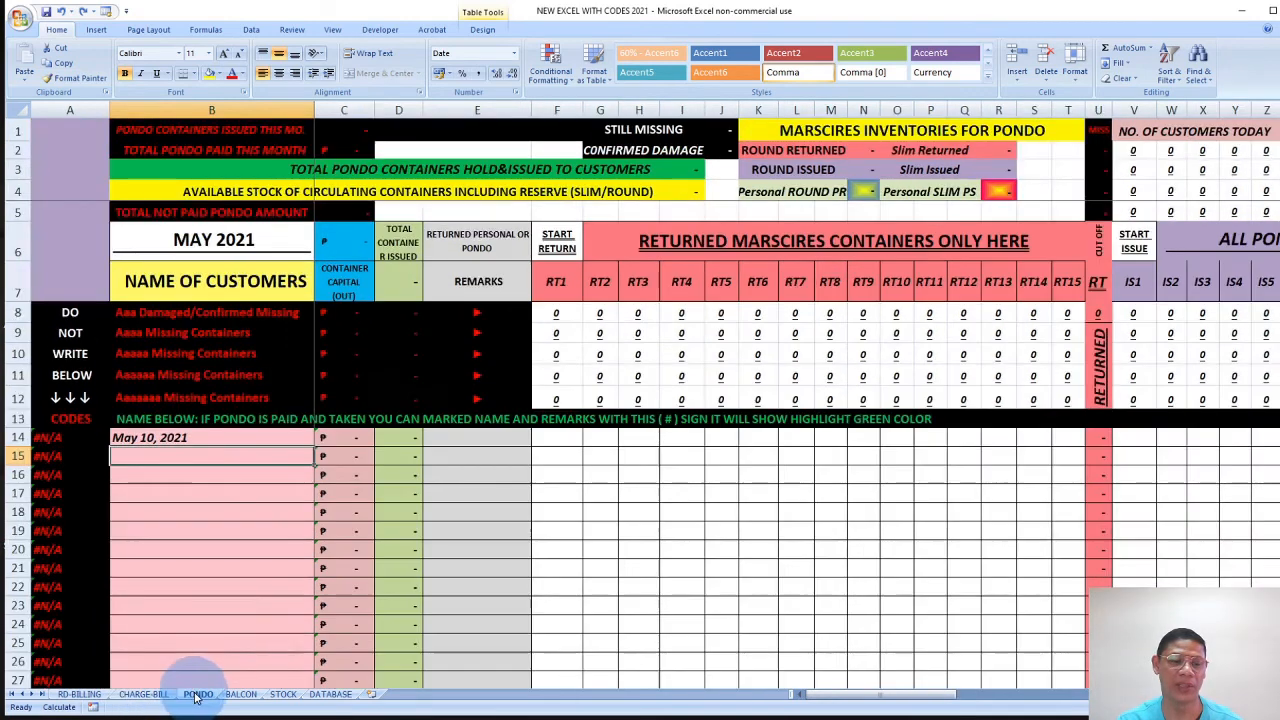
Compare the RD-BILLING, CHARGE-BILL and PONDO sheets by viewing them alternately, ending on RD-BILLING.
click(80, 694)
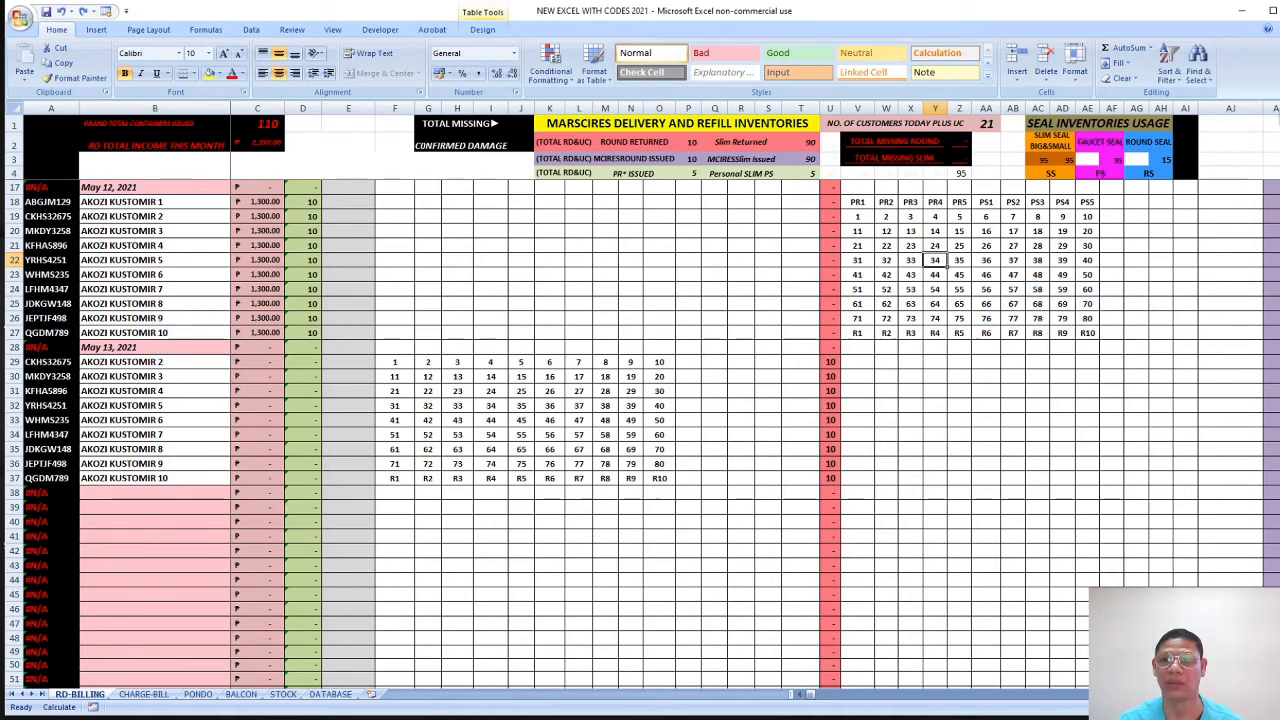
scroll(1102, 159, up, 4)
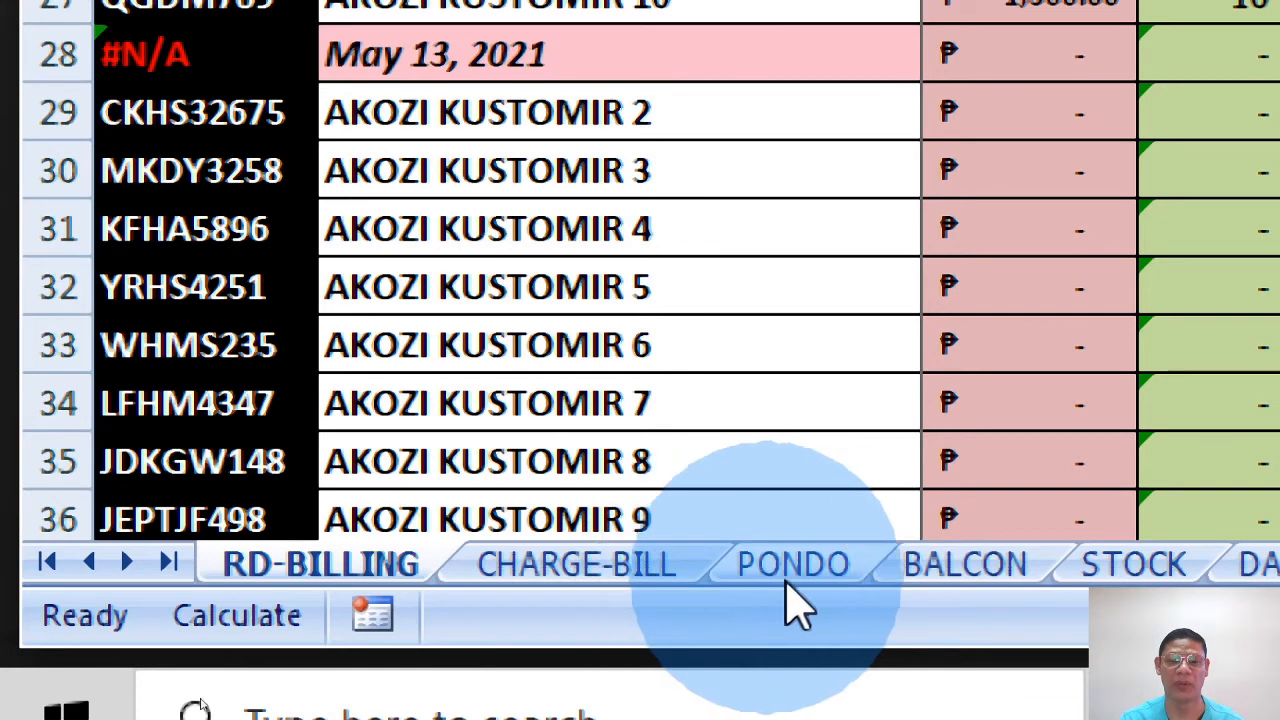
click(540, 566)
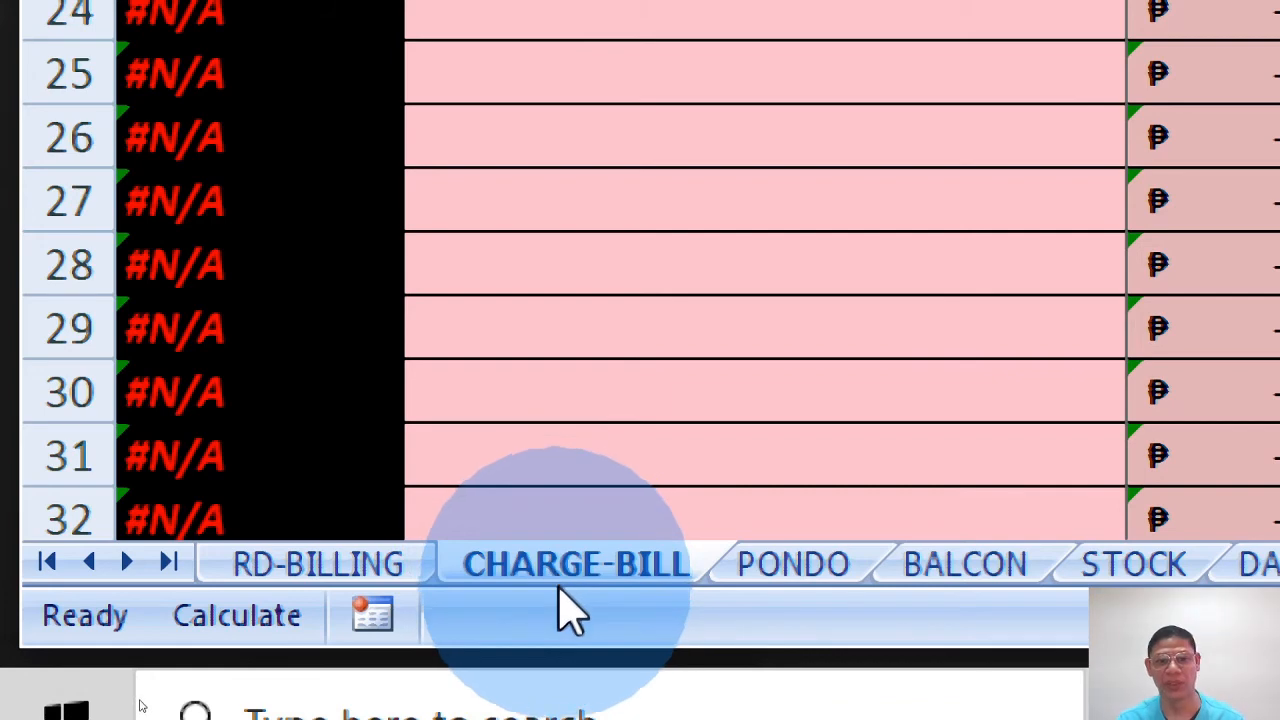
click(815, 568)
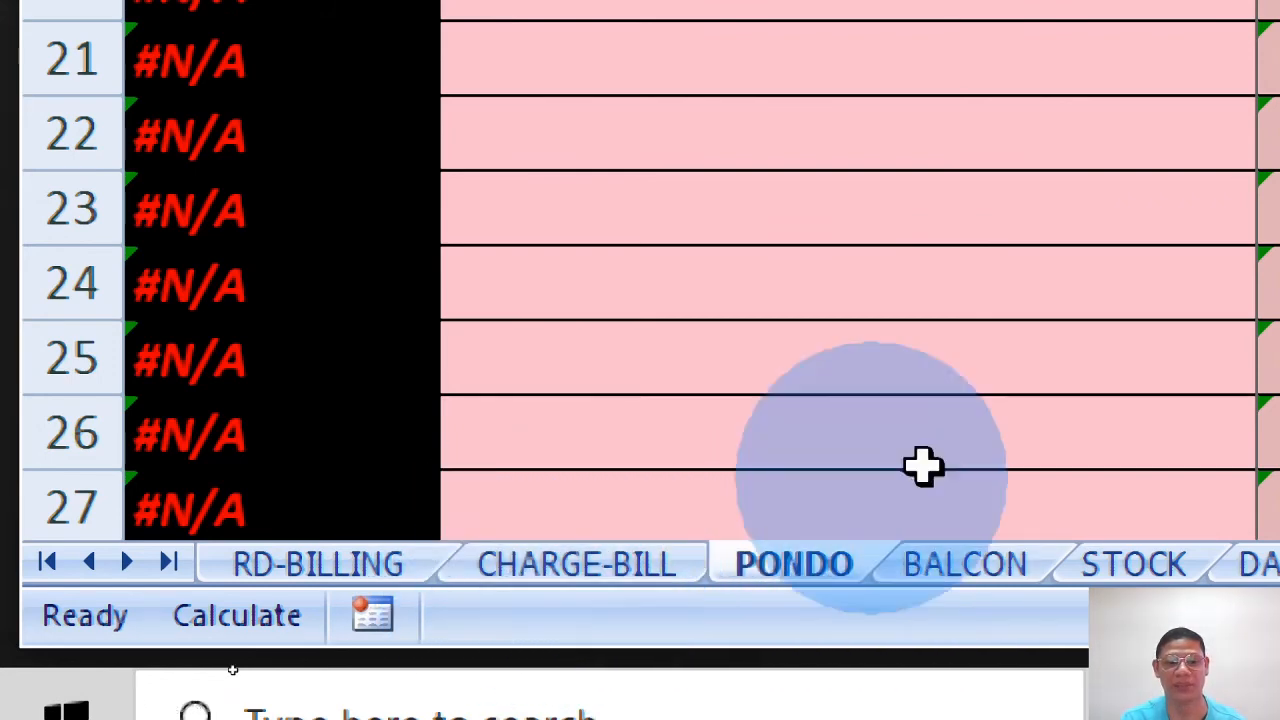
click(783, 567)
click(596, 568)
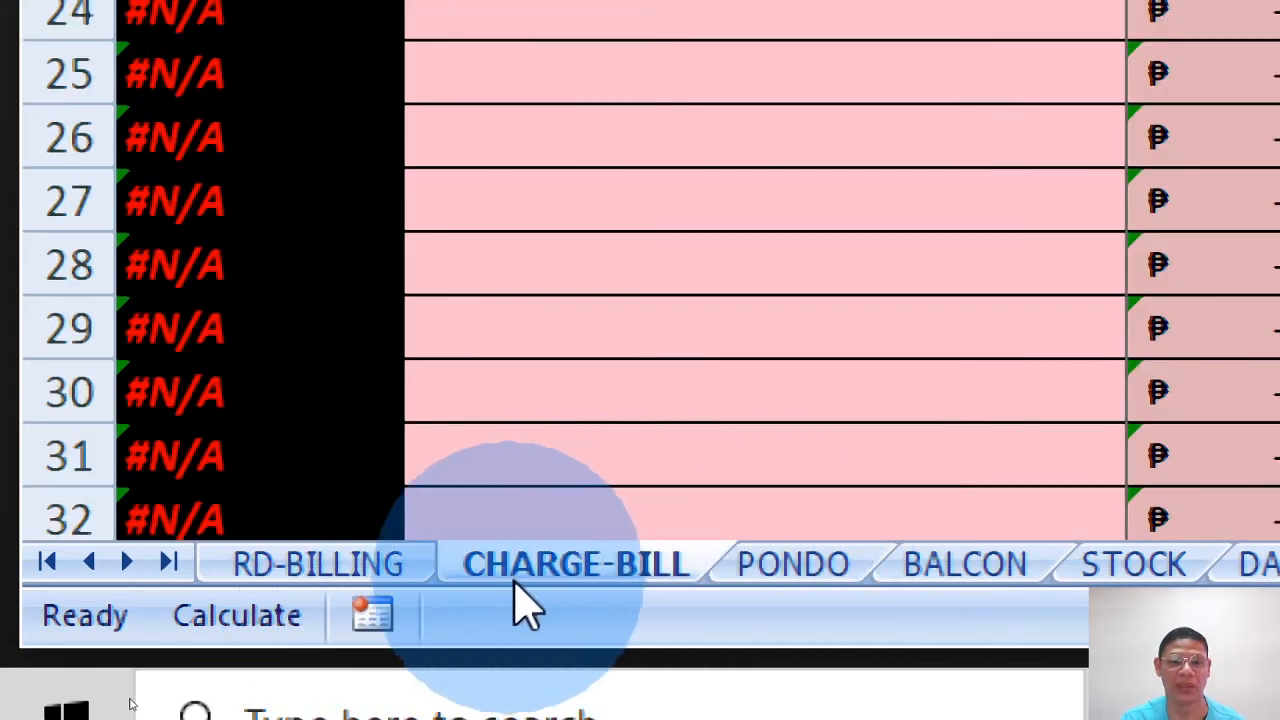
click(340, 565)
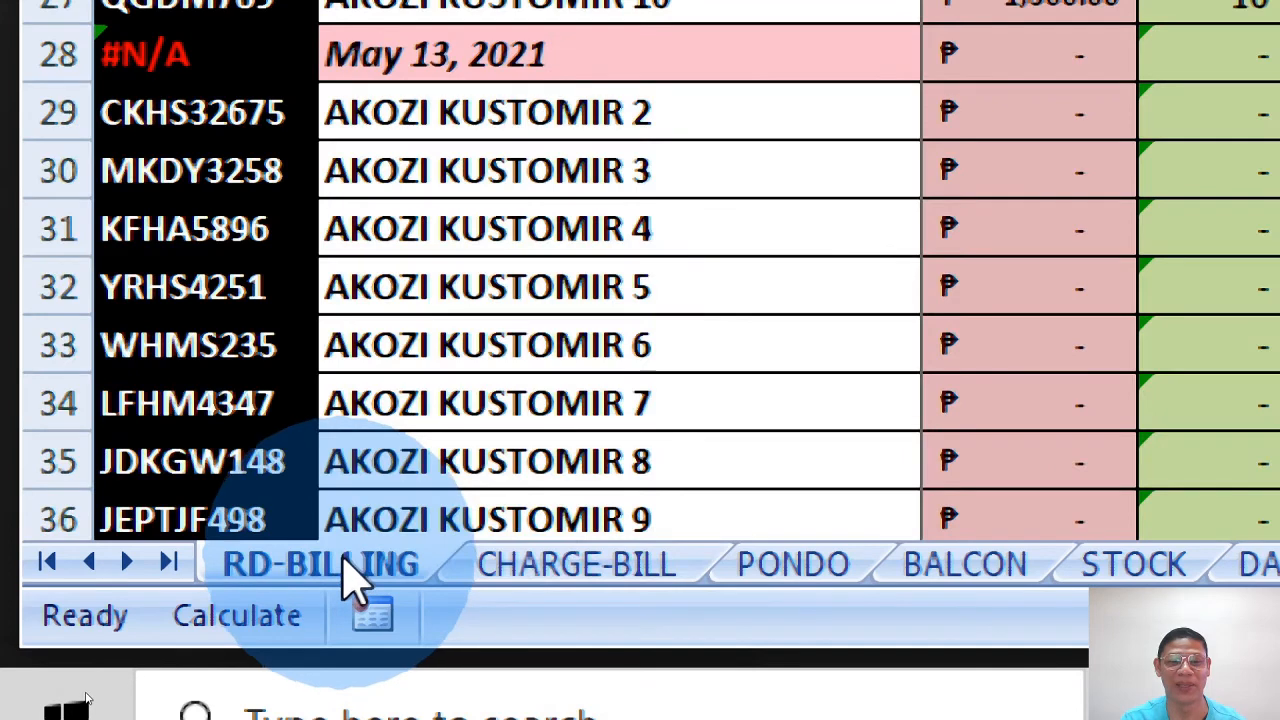
click(588, 588)
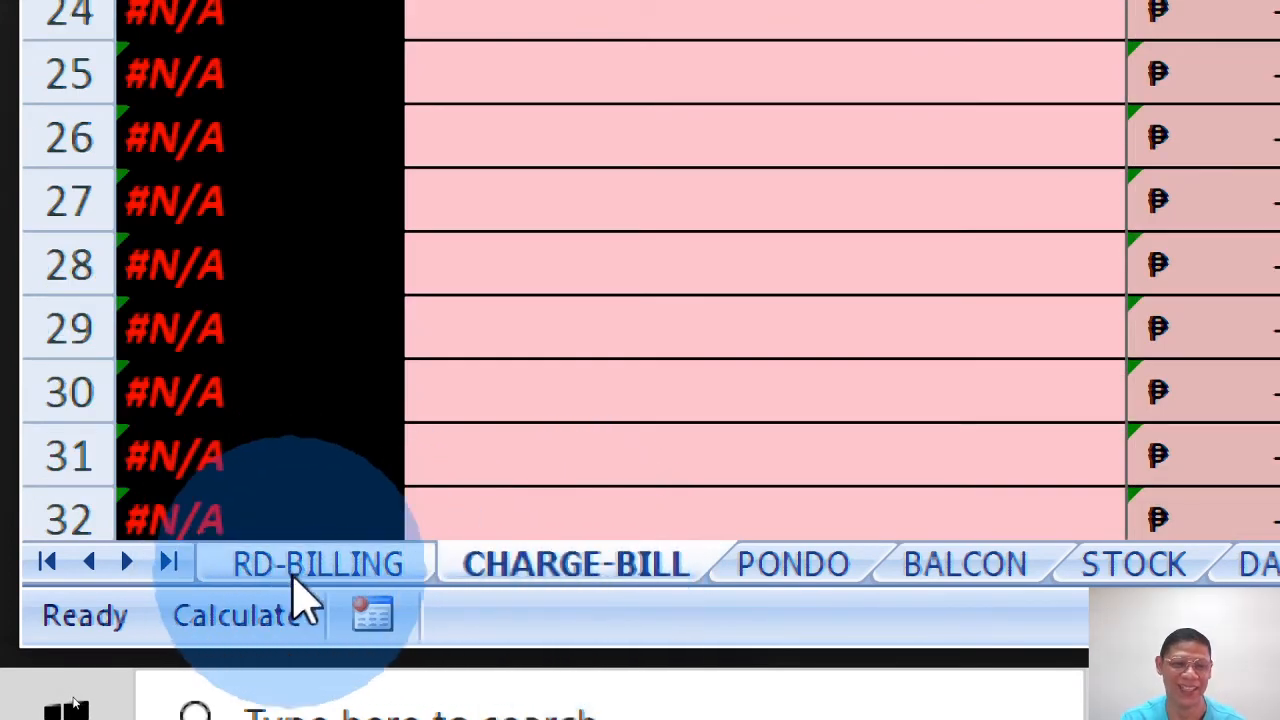
click(298, 578)
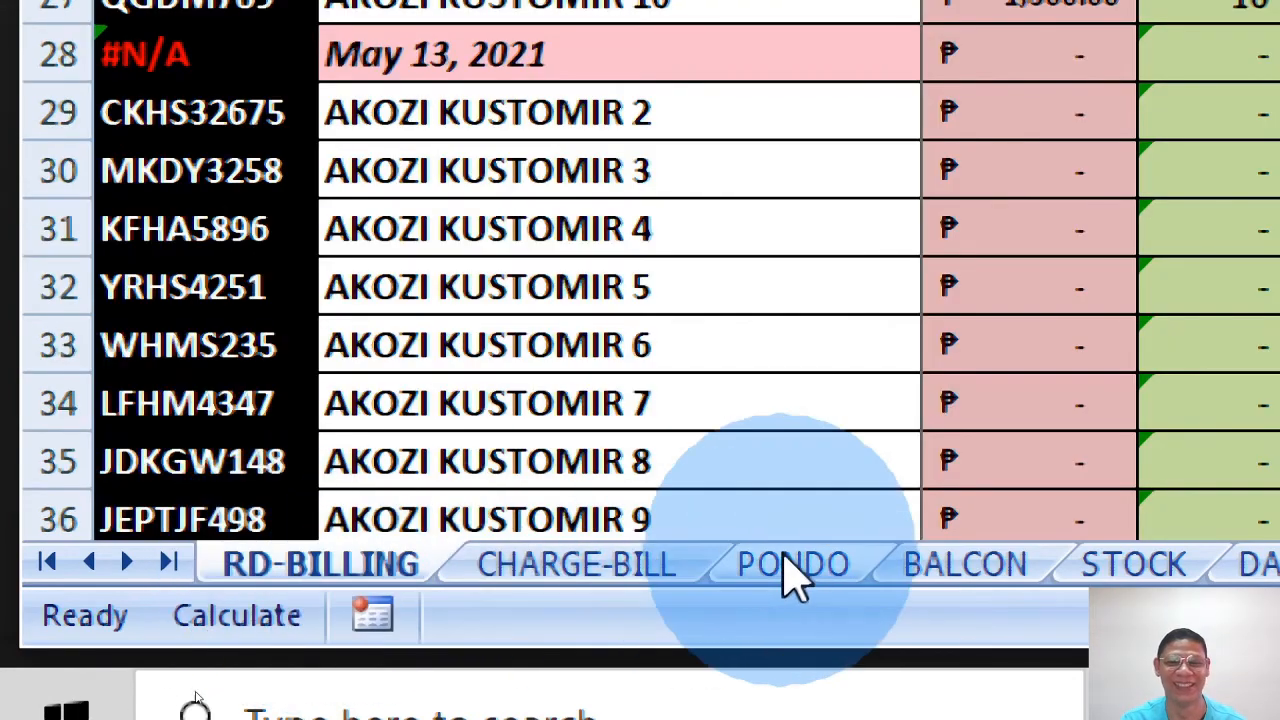
click(597, 566)
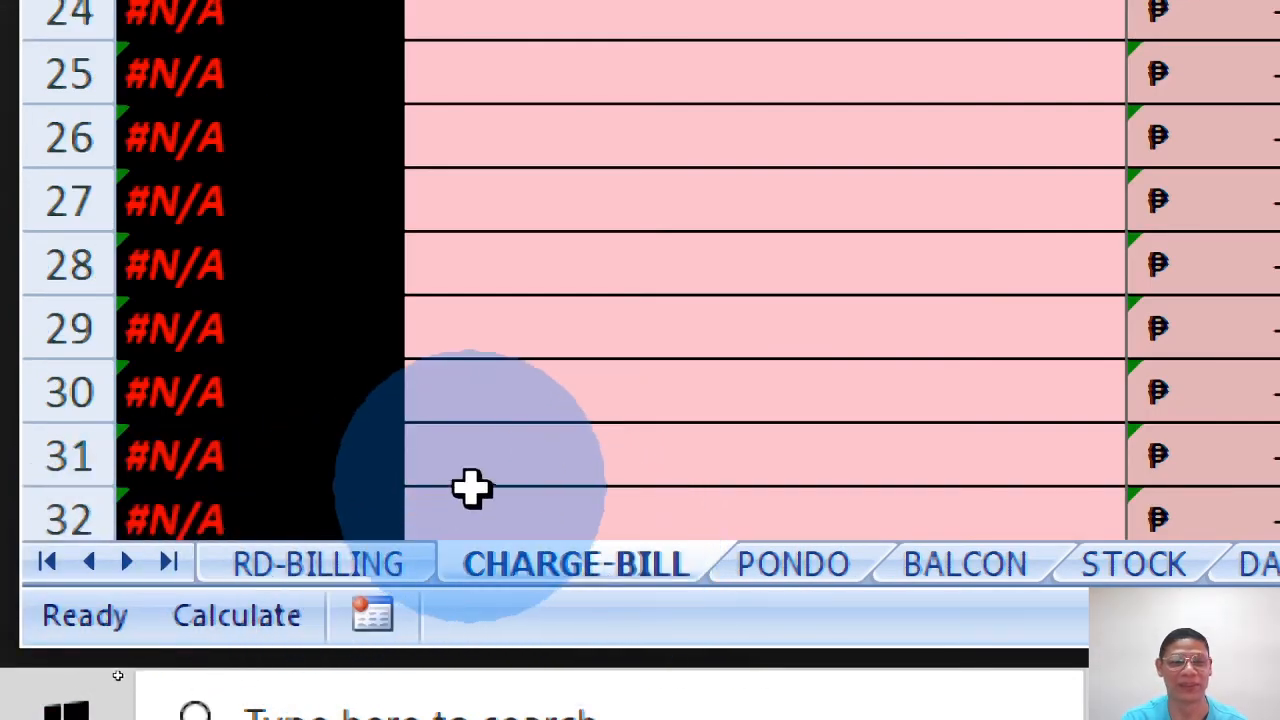
click(326, 562)
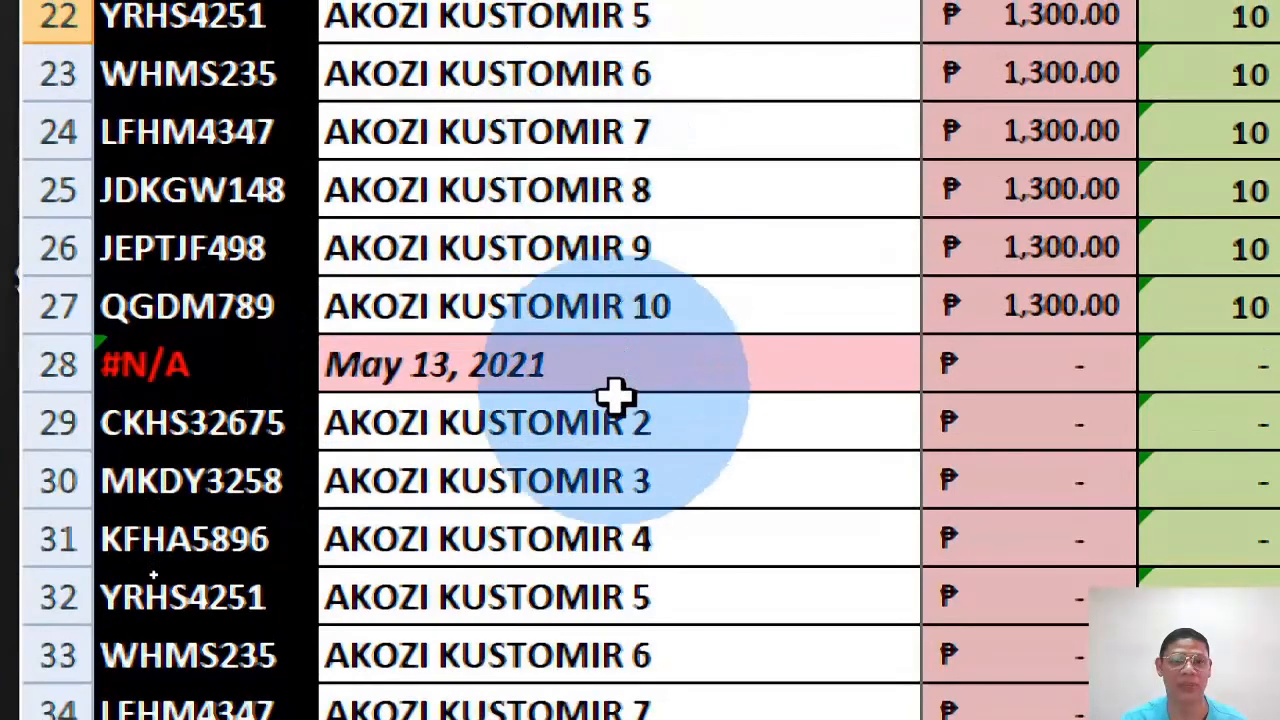
Examine the day codes beside the PAYMENT column in RD-BILLING and the ACTUAL DAILY INCOME table through its total row.
click(478, 548)
scroll(700, 575, down, 4)
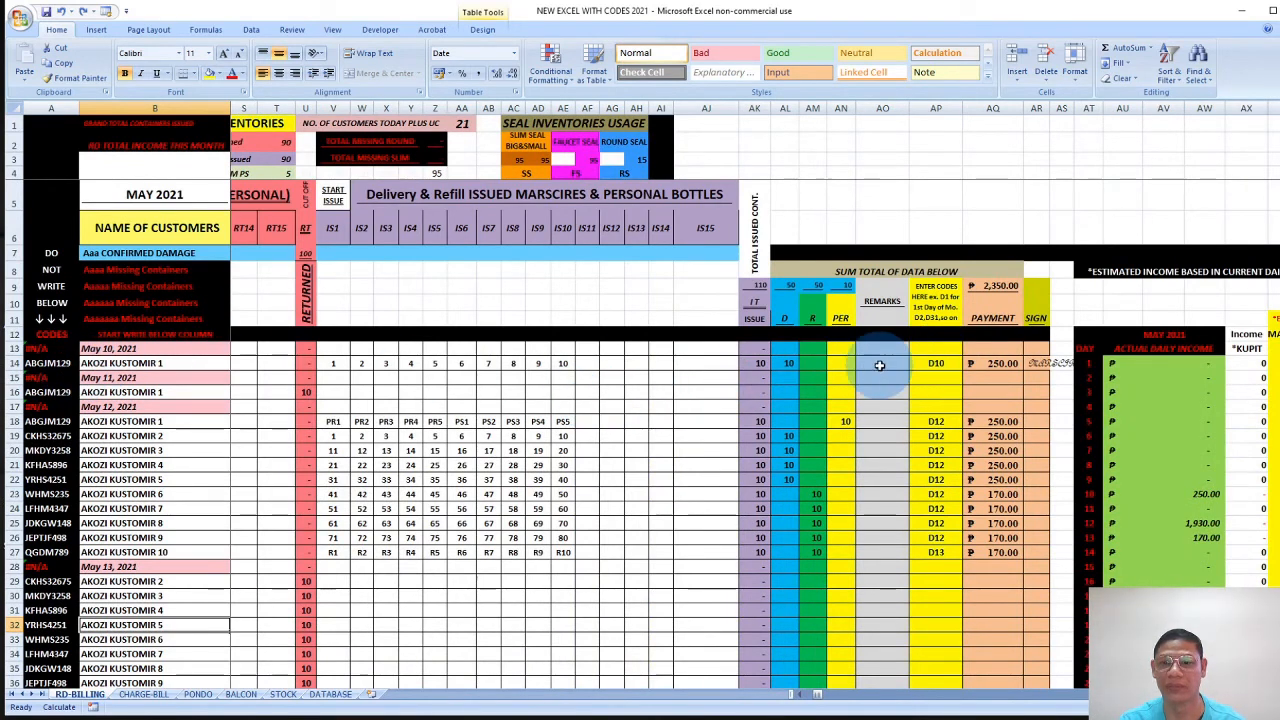
drag(940, 357, 947, 489)
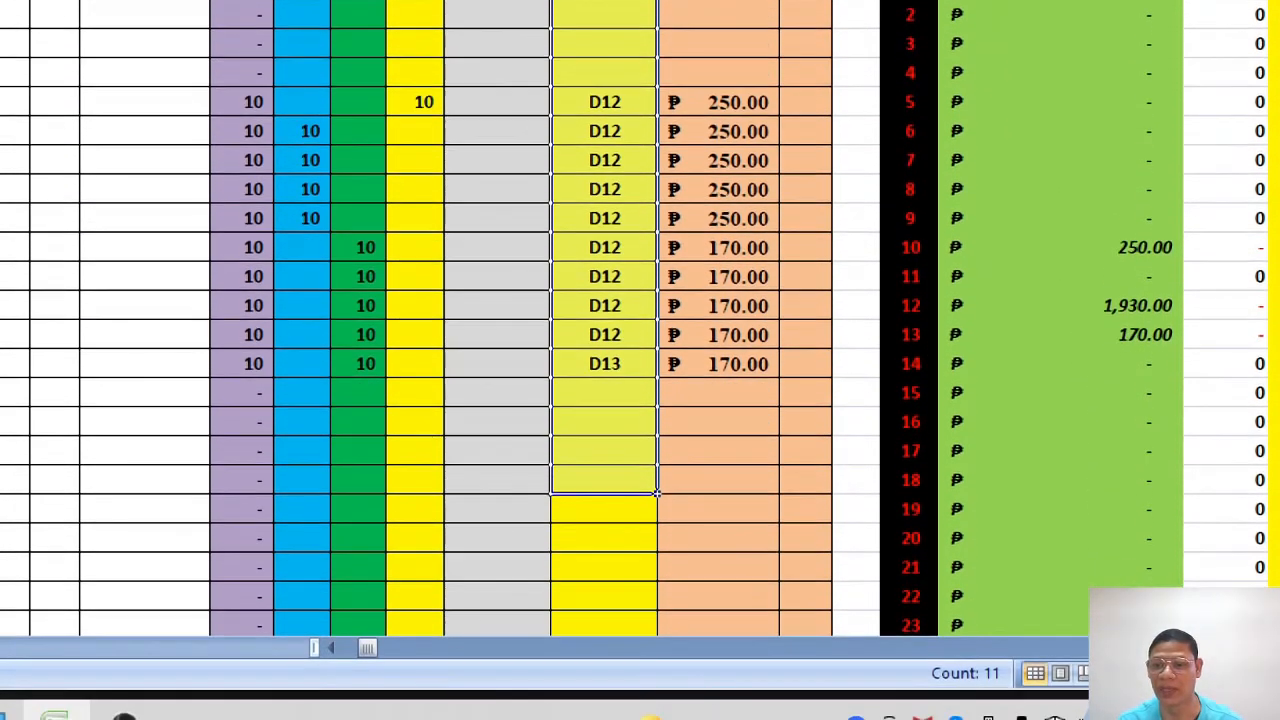
scroll(1145, 620, down, 4)
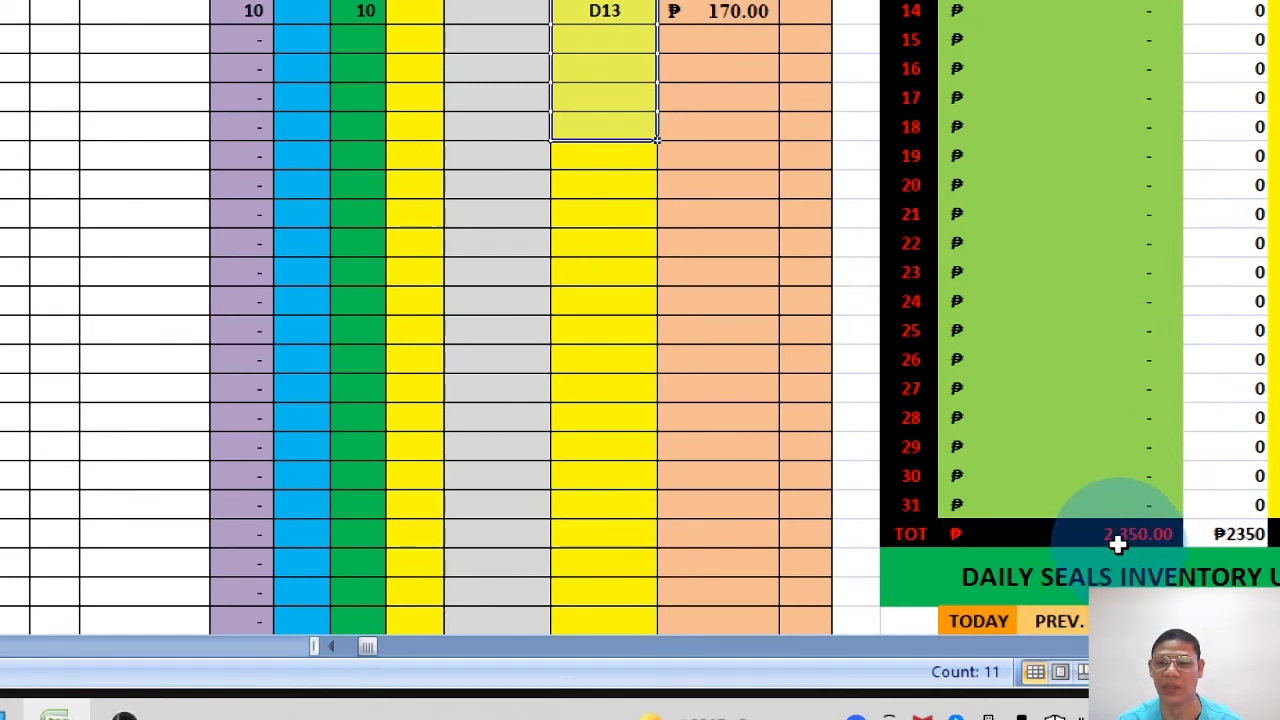
View the DAILY SEALS INVENTORY USAGE table with its water-meter columns, and return to the SEAL INVENTORIES USAGE summary in the sheet header.
scroll(1200, 257, down, 6)
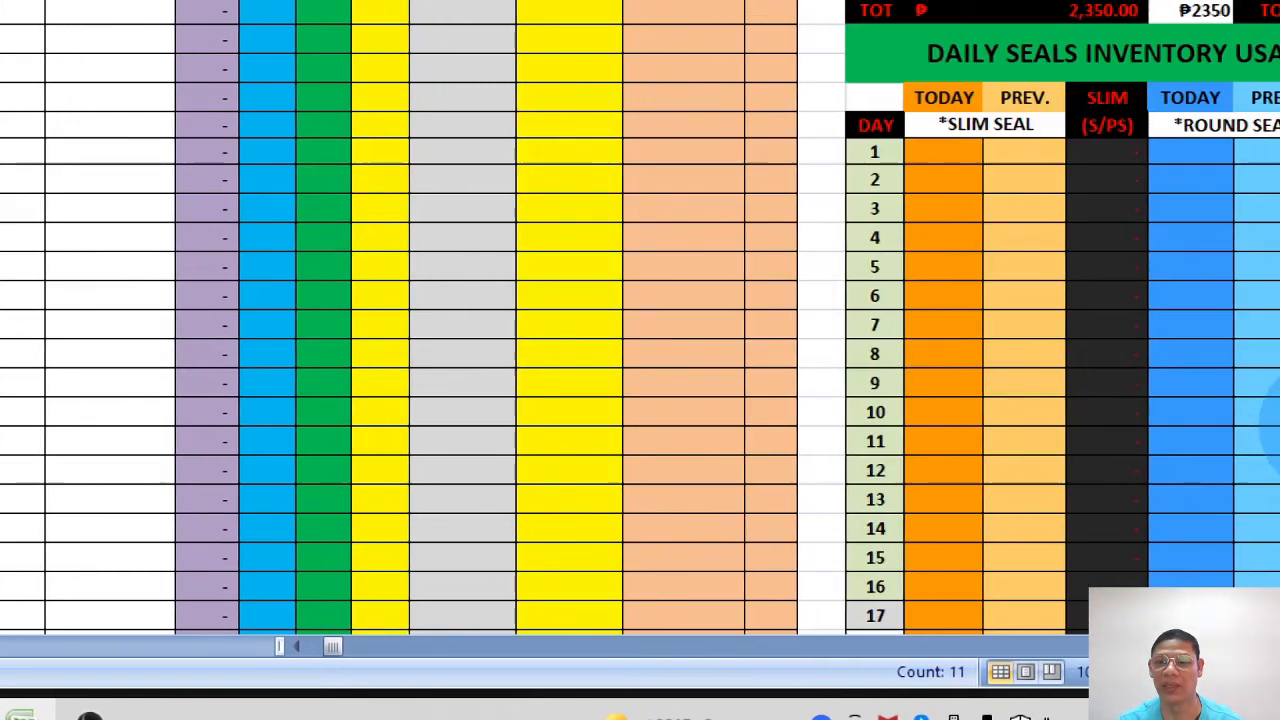
drag(336, 646, 336, 648)
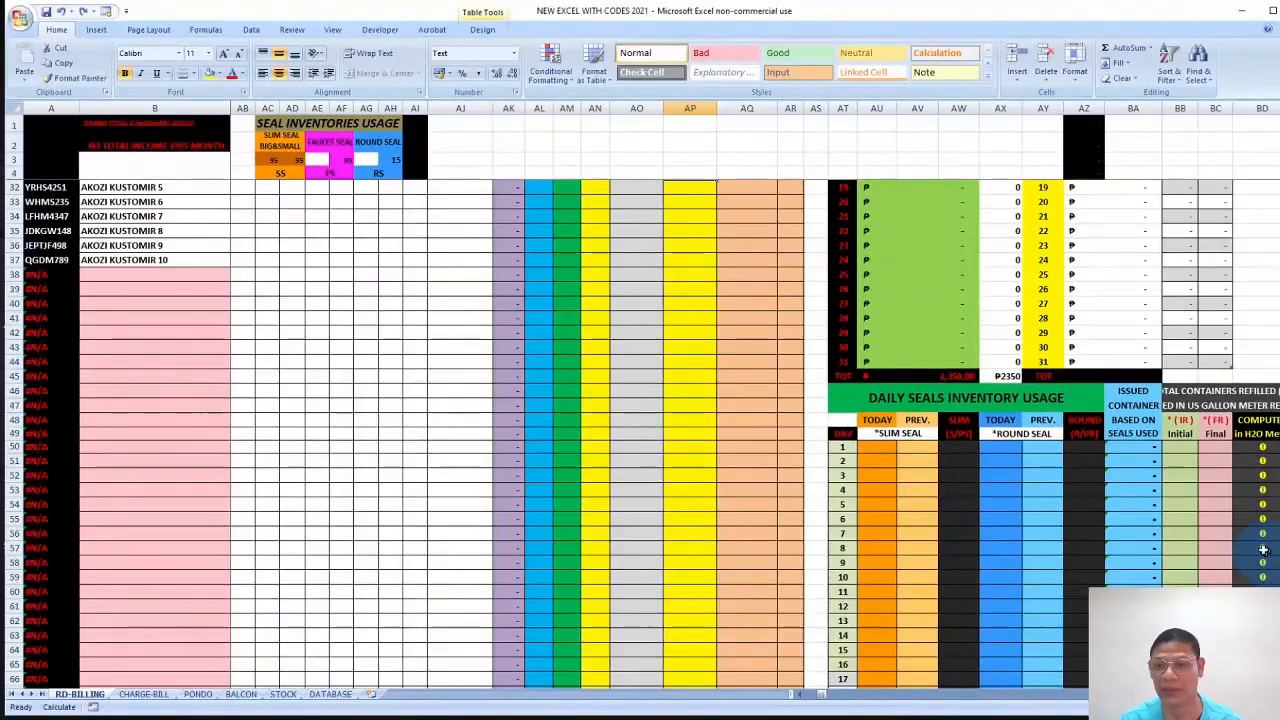
scroll(1193, 521, down, 3)
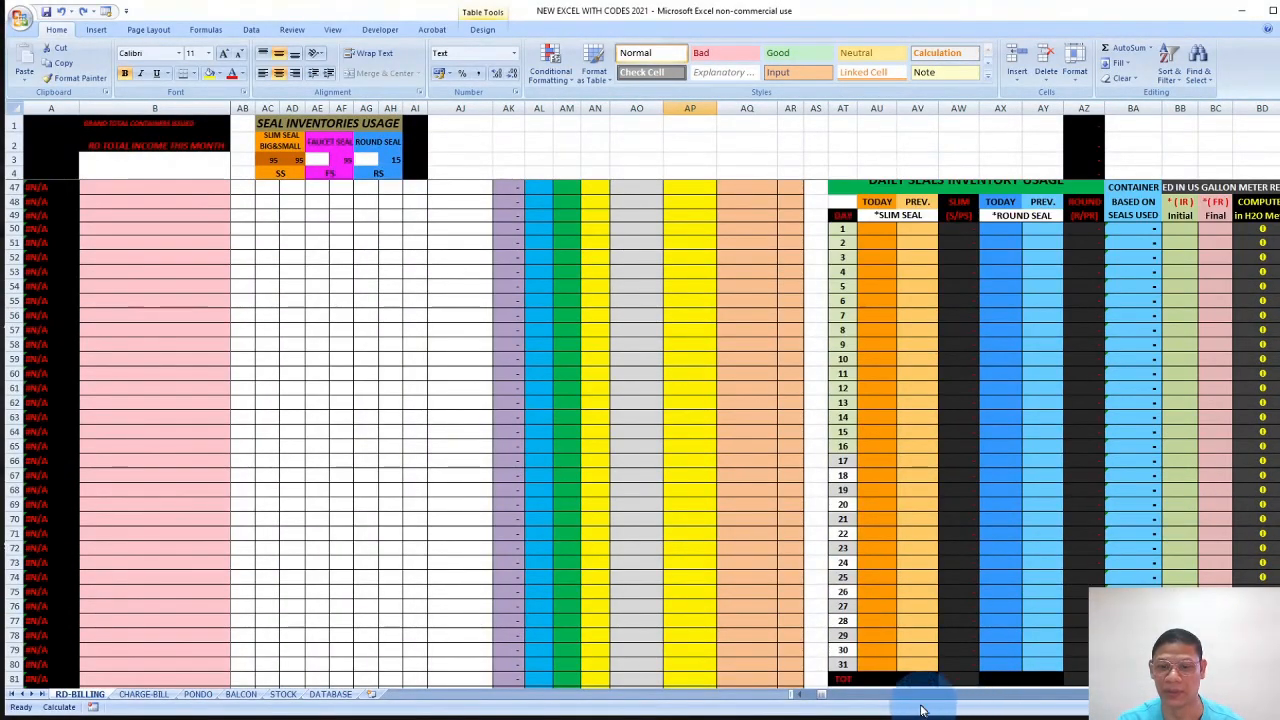
mouse_move(833, 699)
mouse_down()
mouse_move(852, 699)
mouse_move(810, 700)
mouse_move(824, 700)
mouse_up()
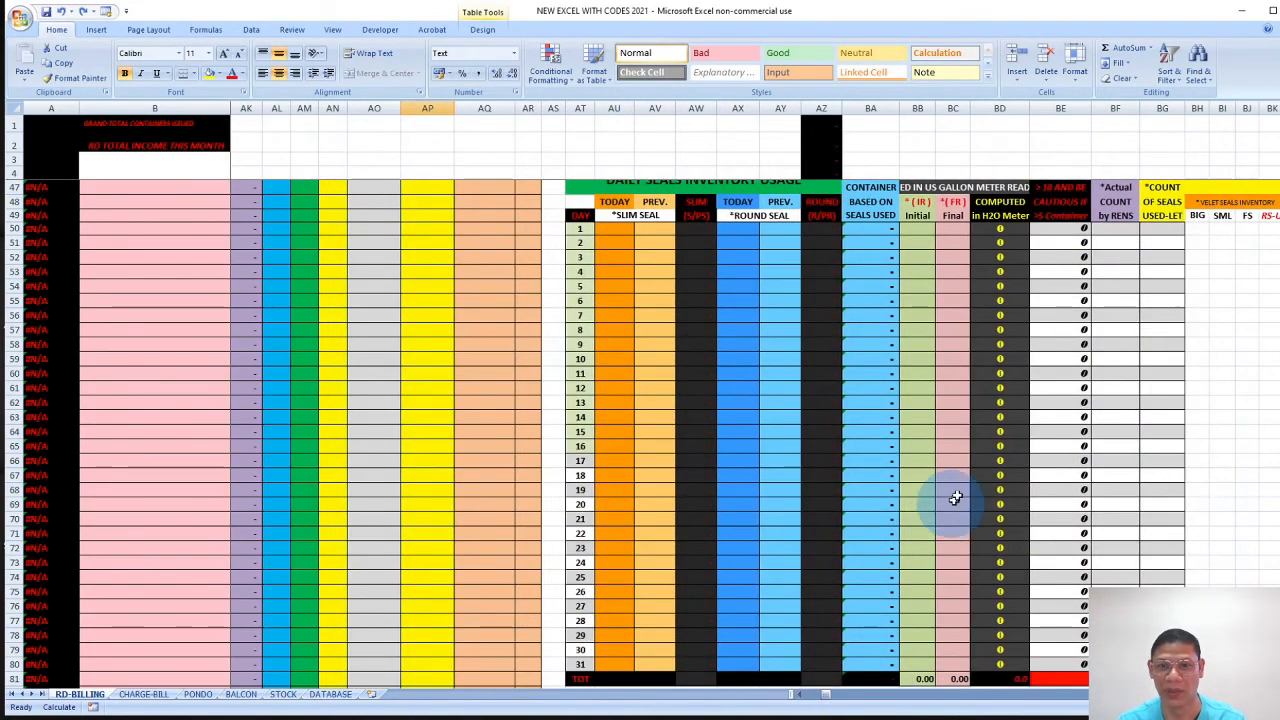
scroll(827, 340, up, 1)
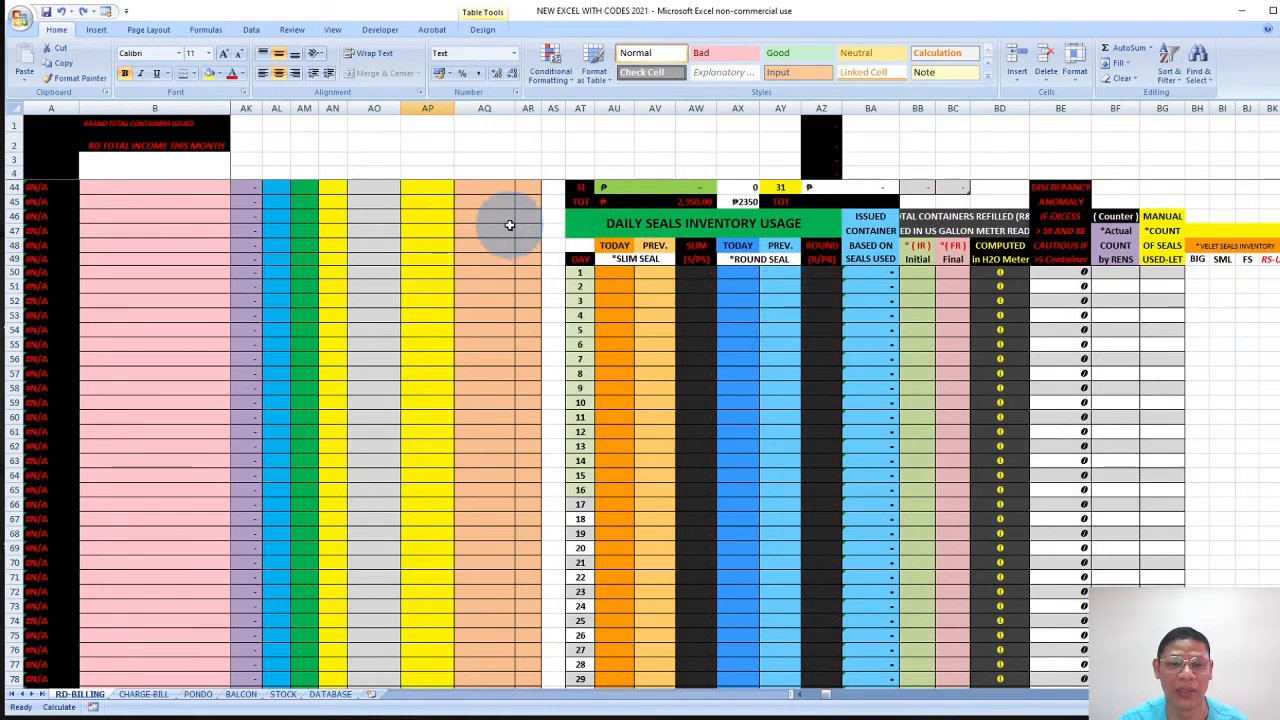
scroll(576, 223, up, 13)
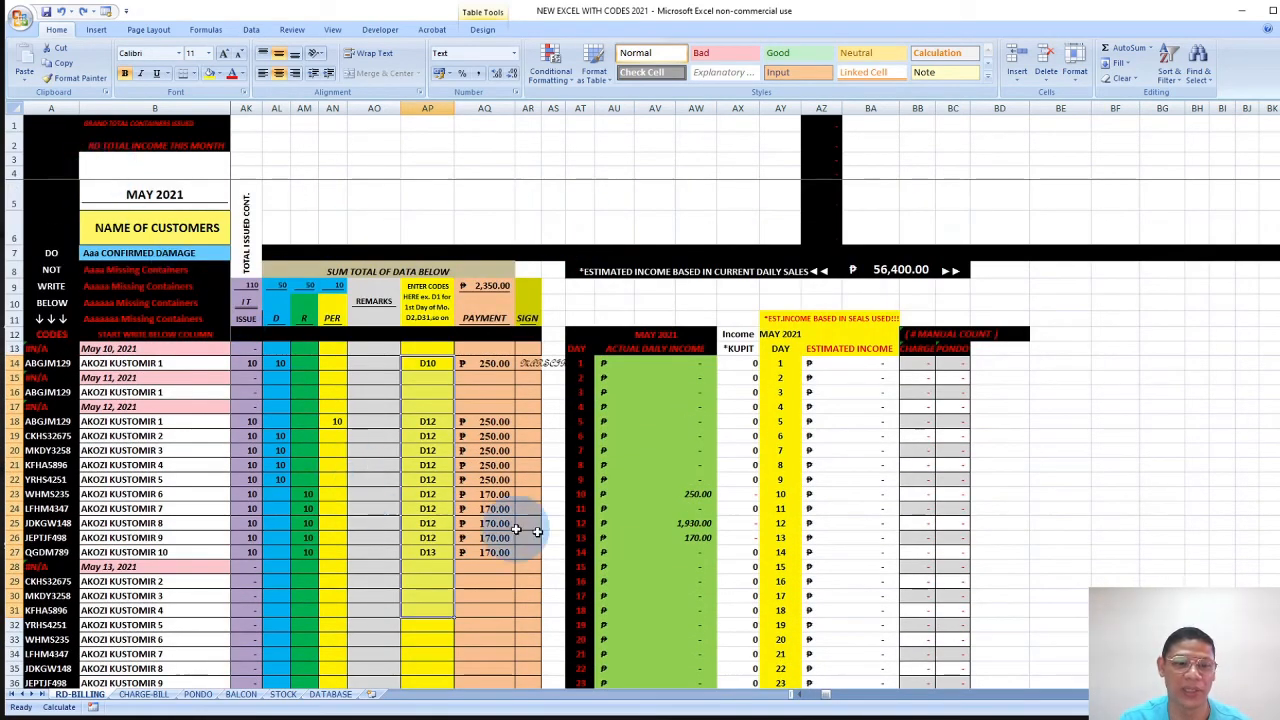
drag(826, 703, 814, 696)
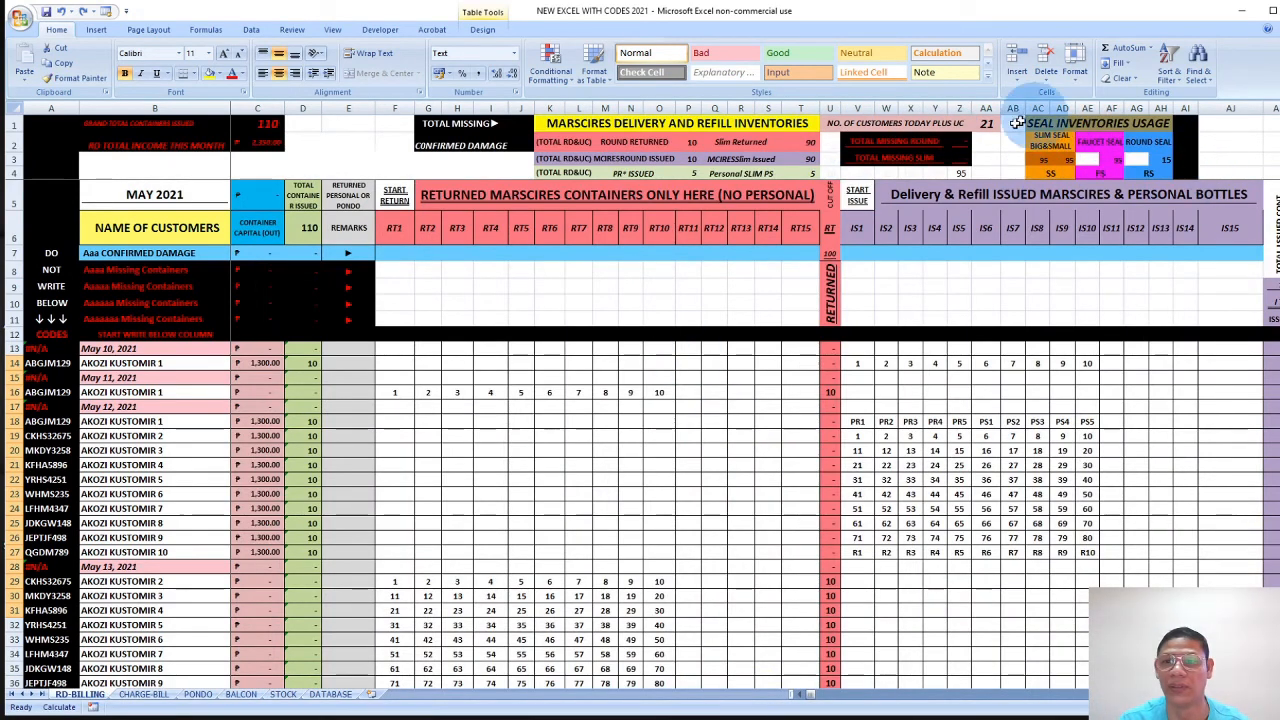
Examine the slim seal, round seal, issued-container and computed H2O meter columns of the DAILY SEALS INVENTORY USAGE table.
drag(810, 697, 820, 700)
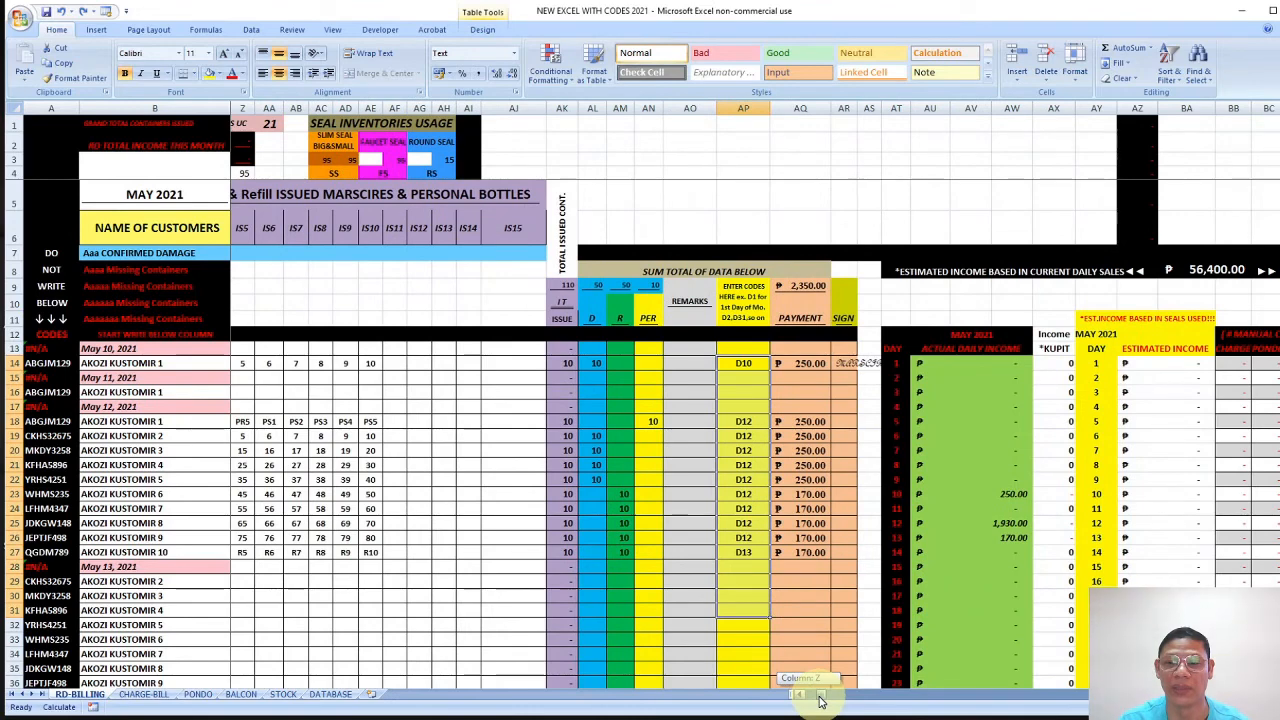
scroll(997, 583, down, 13)
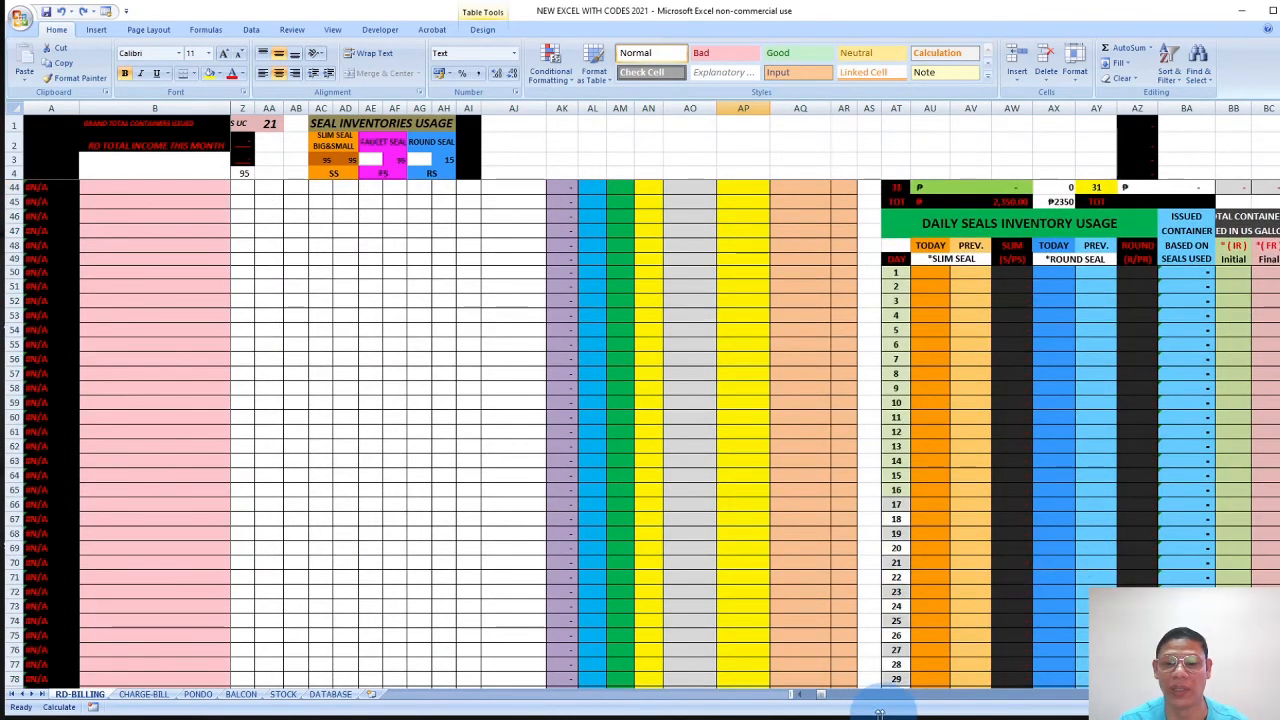
drag(822, 700, 836, 702)
scroll(915, 588, down, 2)
scroll(900, 570, up, 3)
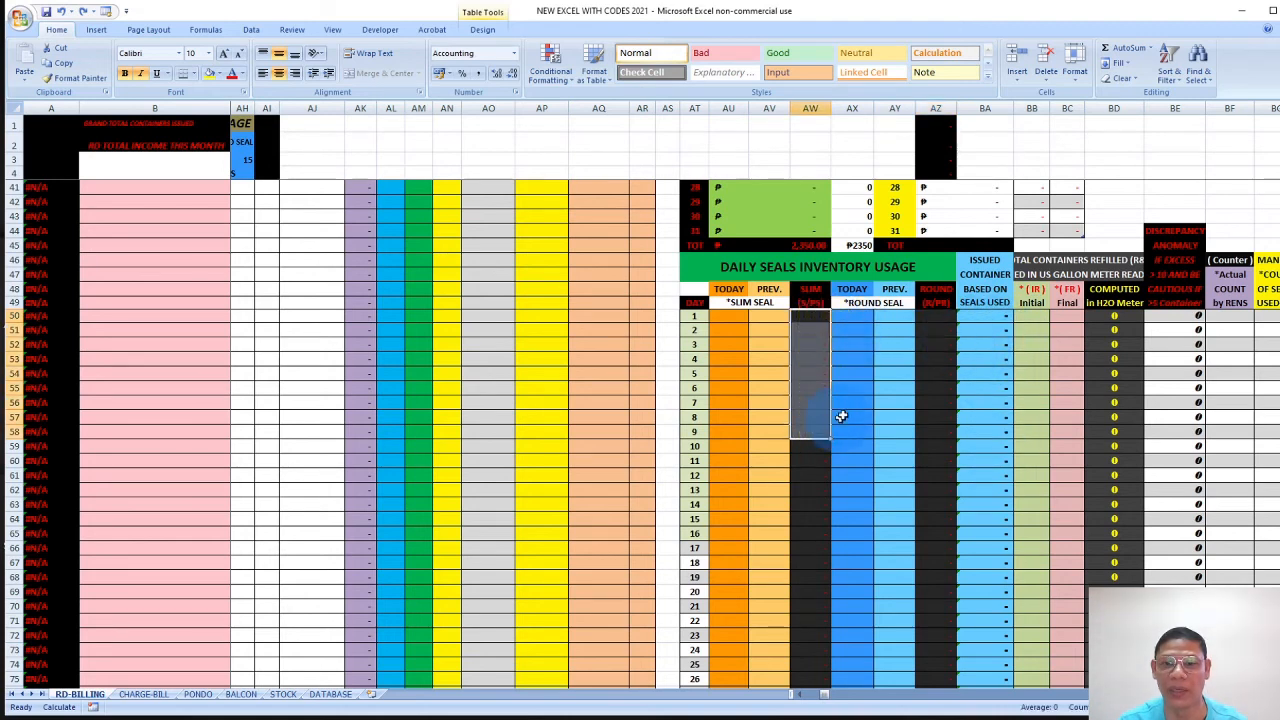
drag(934, 318, 934, 417)
drag(998, 316, 995, 417)
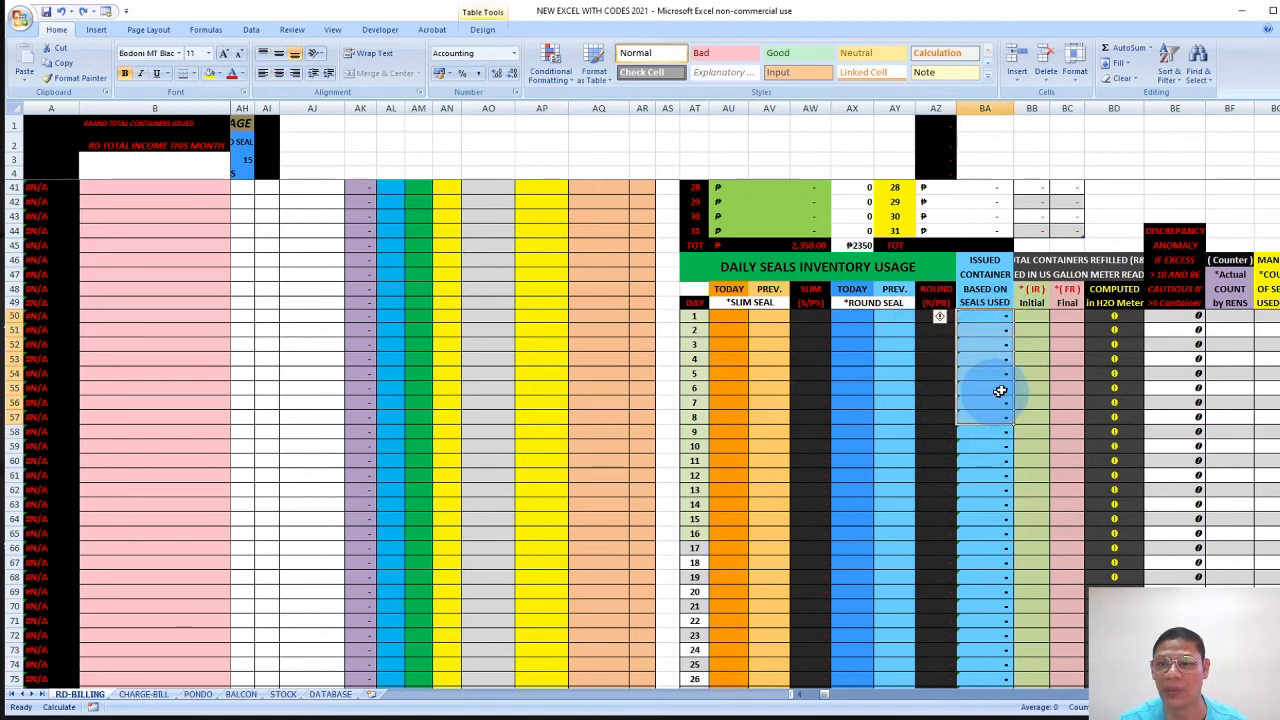
click(1114, 344)
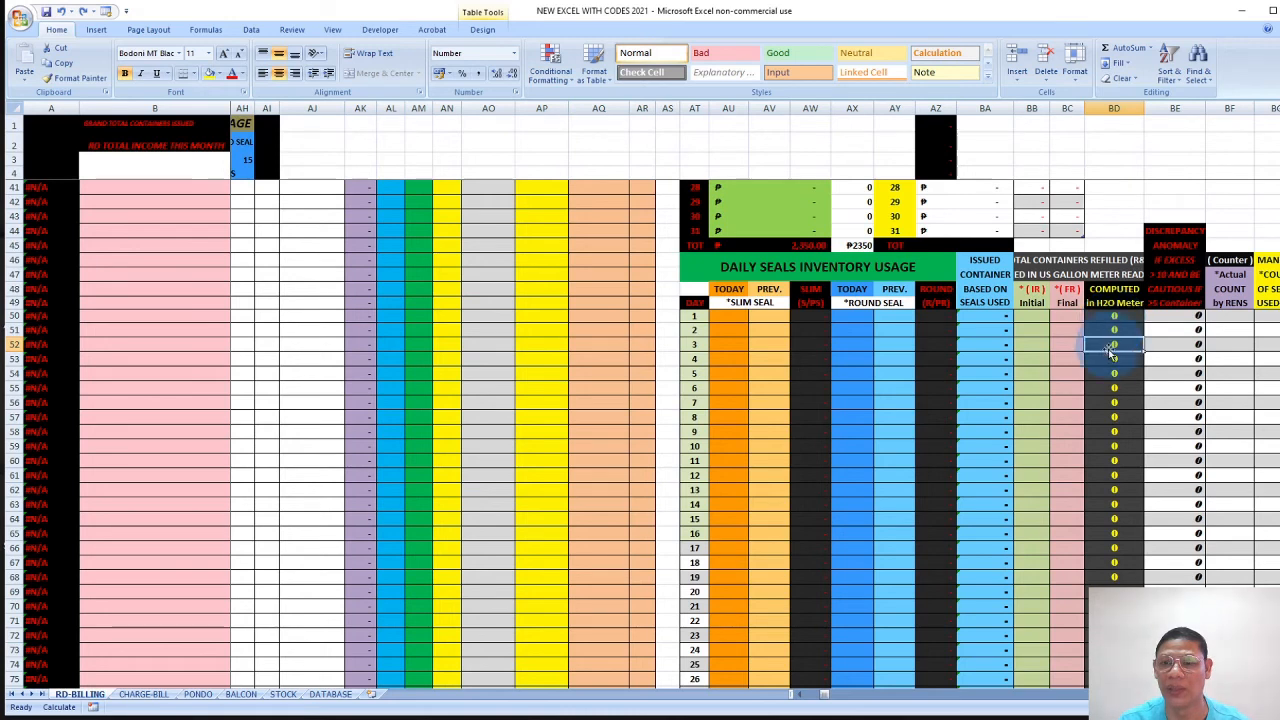
Examine the initial and final meter reading, discrepancy anomaly, actual counter count and issued-container columns of the DAILY SEALS INVENTORY USAGE table.
click(1023, 315)
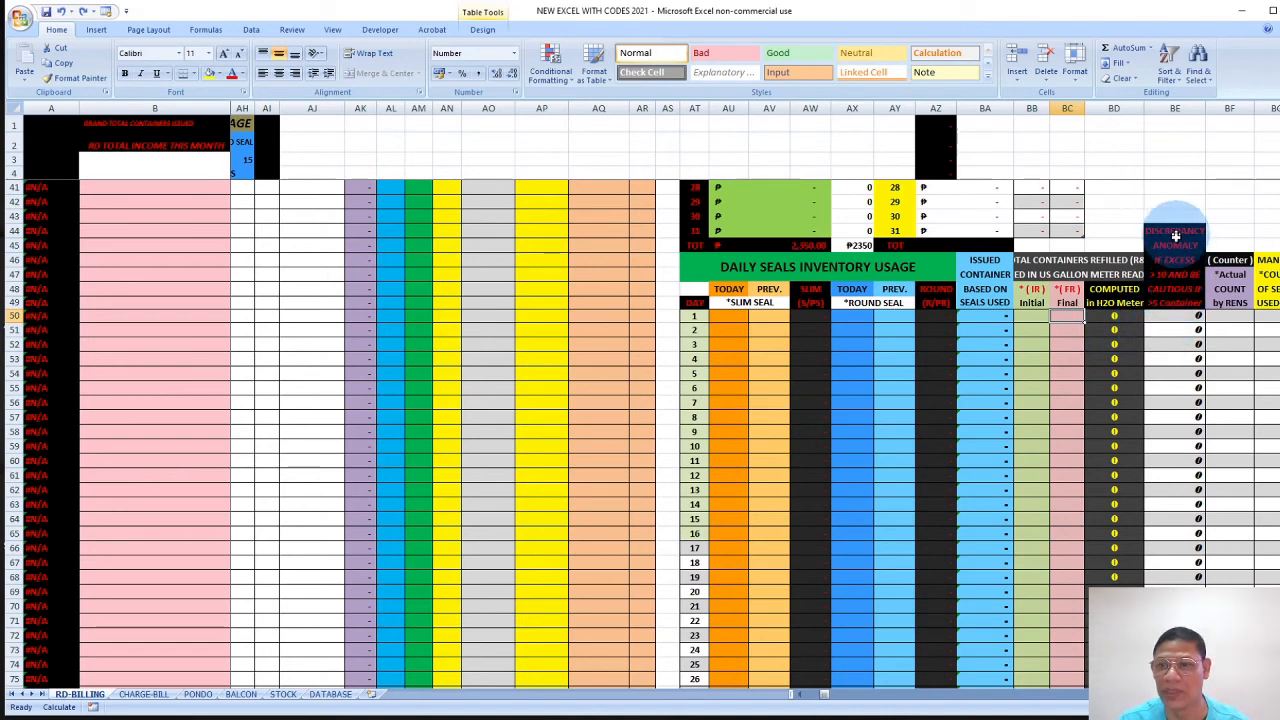
click(1190, 300)
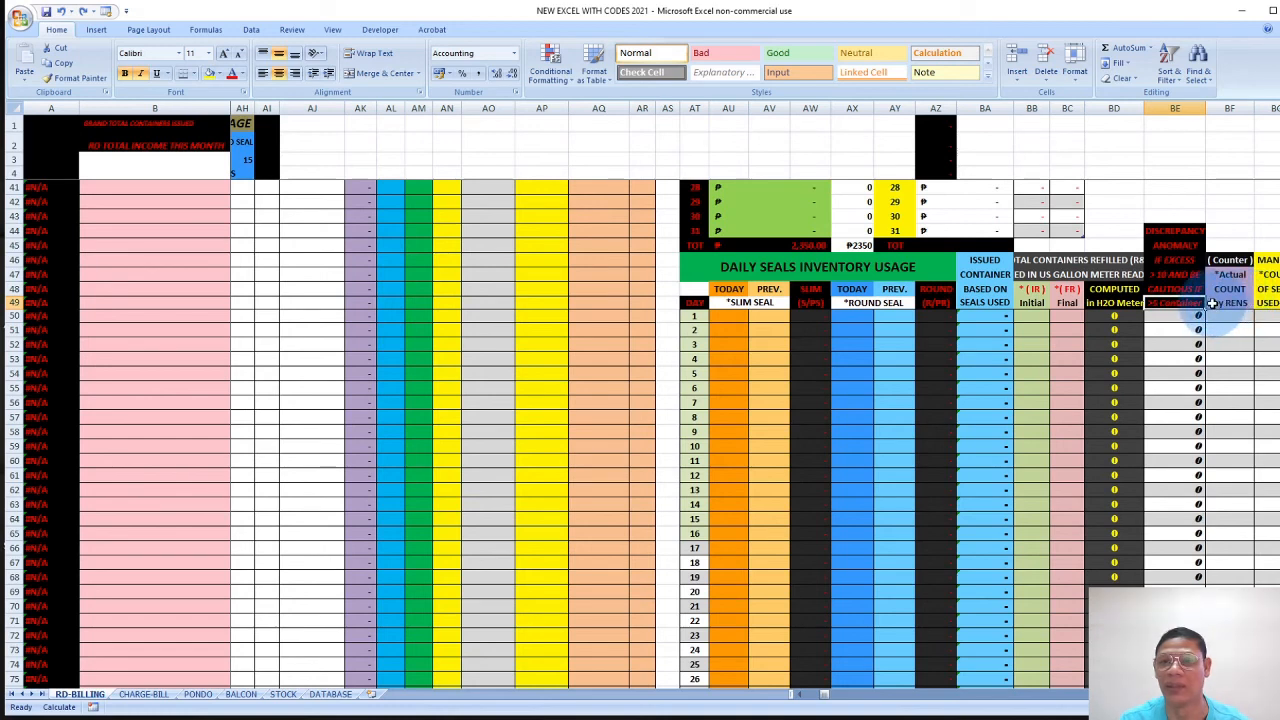
drag(1231, 260, 1252, 305)
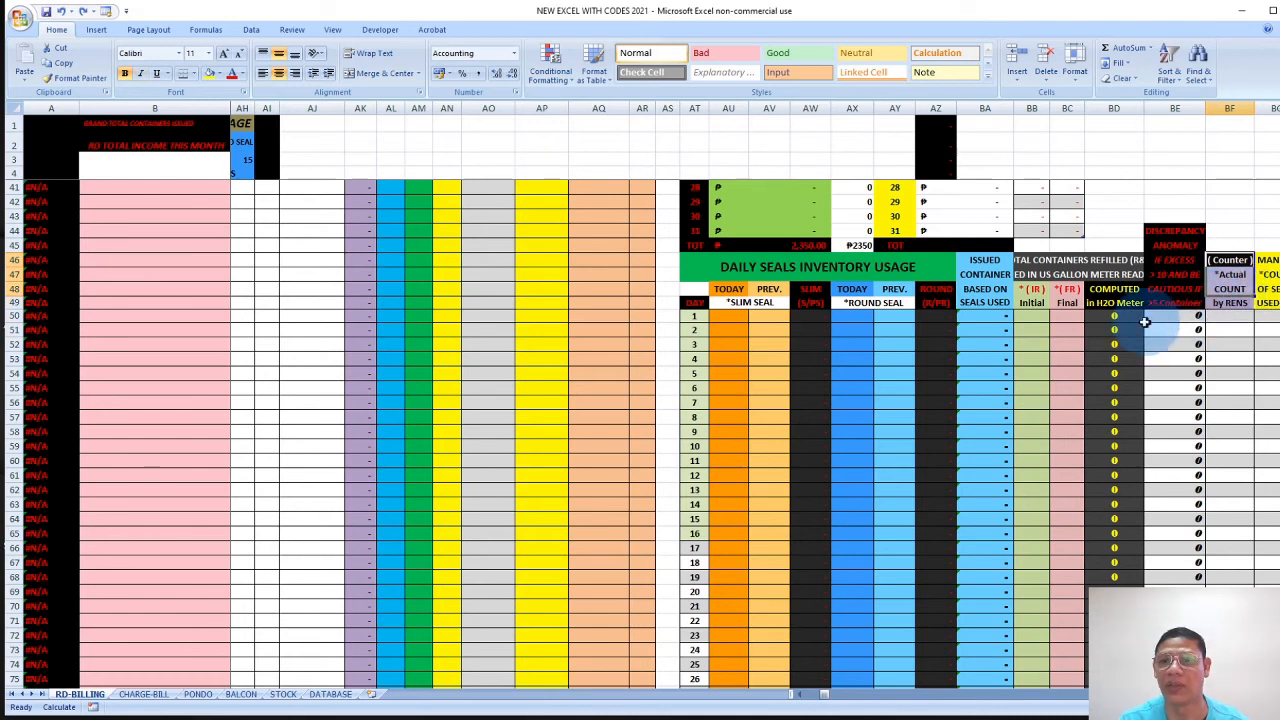
drag(830, 697, 823, 694)
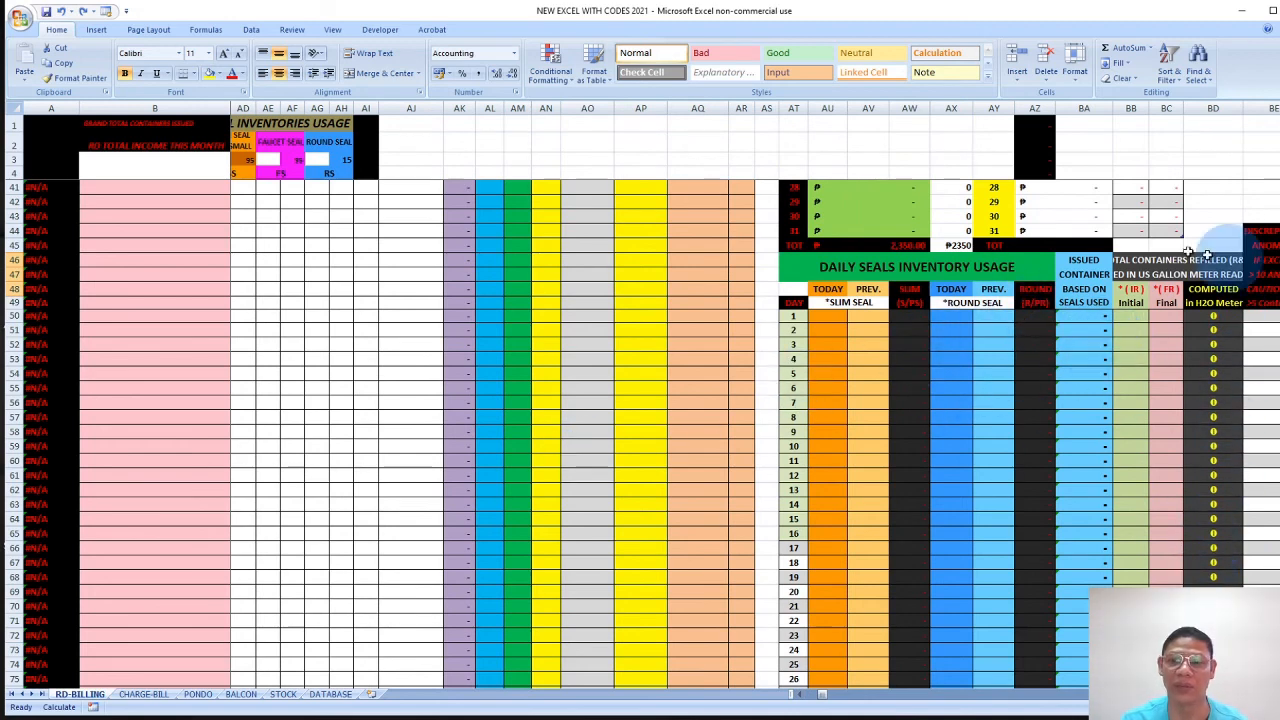
click(1088, 446)
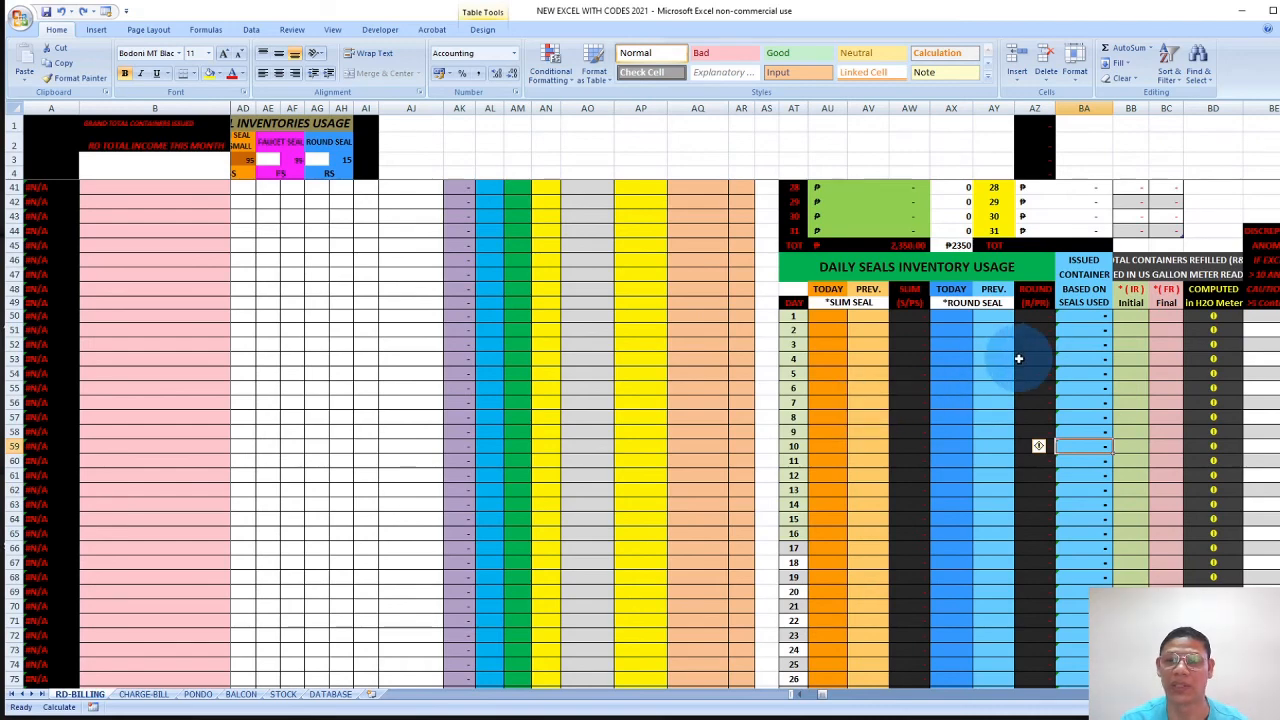
Compare the DAILY SEALS INVENTORY USAGE table with the ACTUAL DAILY INCOME, ESTIMATED INCOME, CHARGE and PONDO columns above it.
scroll(1030, 432, up, 2)
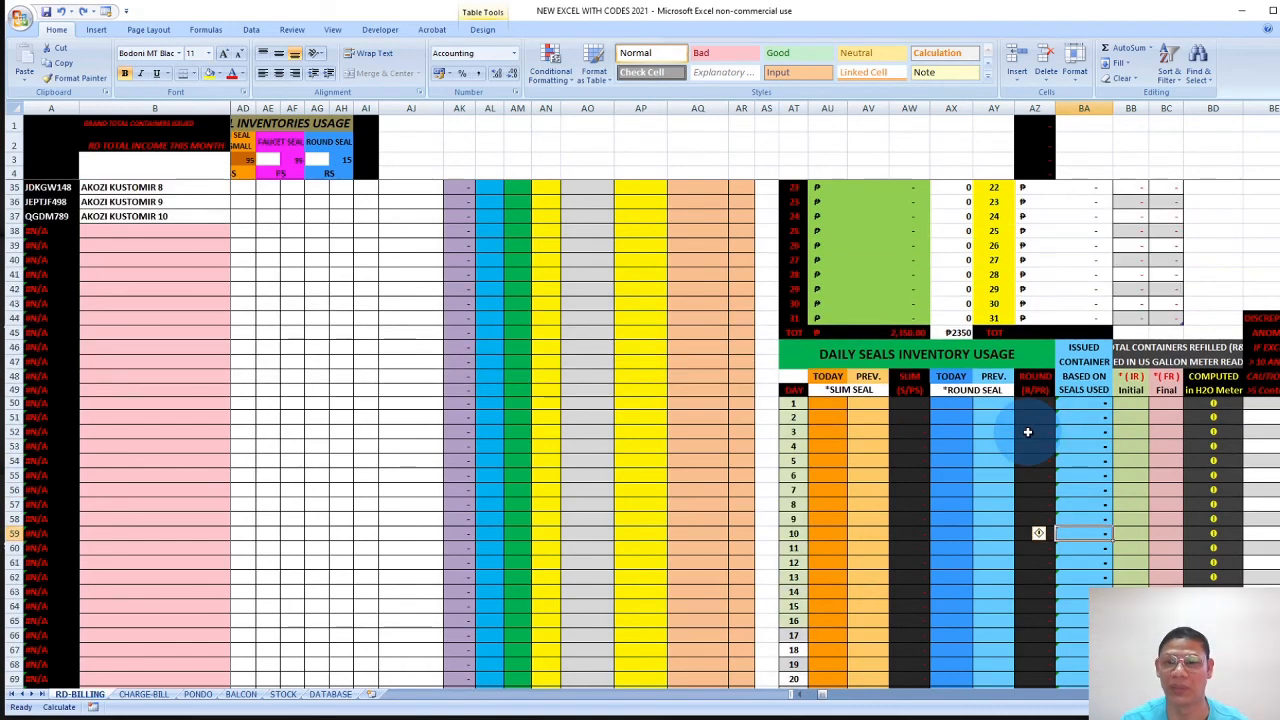
scroll(1027, 432, up, 8)
scroll(1027, 432, down, 1)
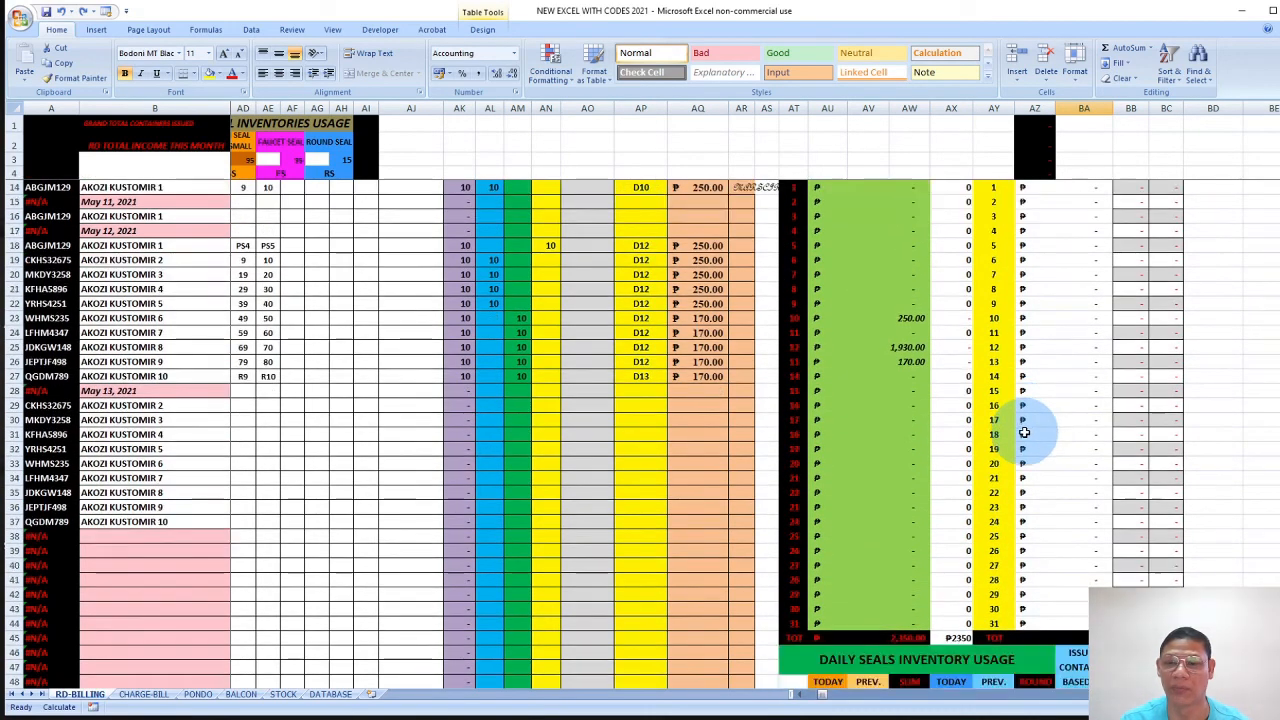
scroll(1024, 432, up, 1)
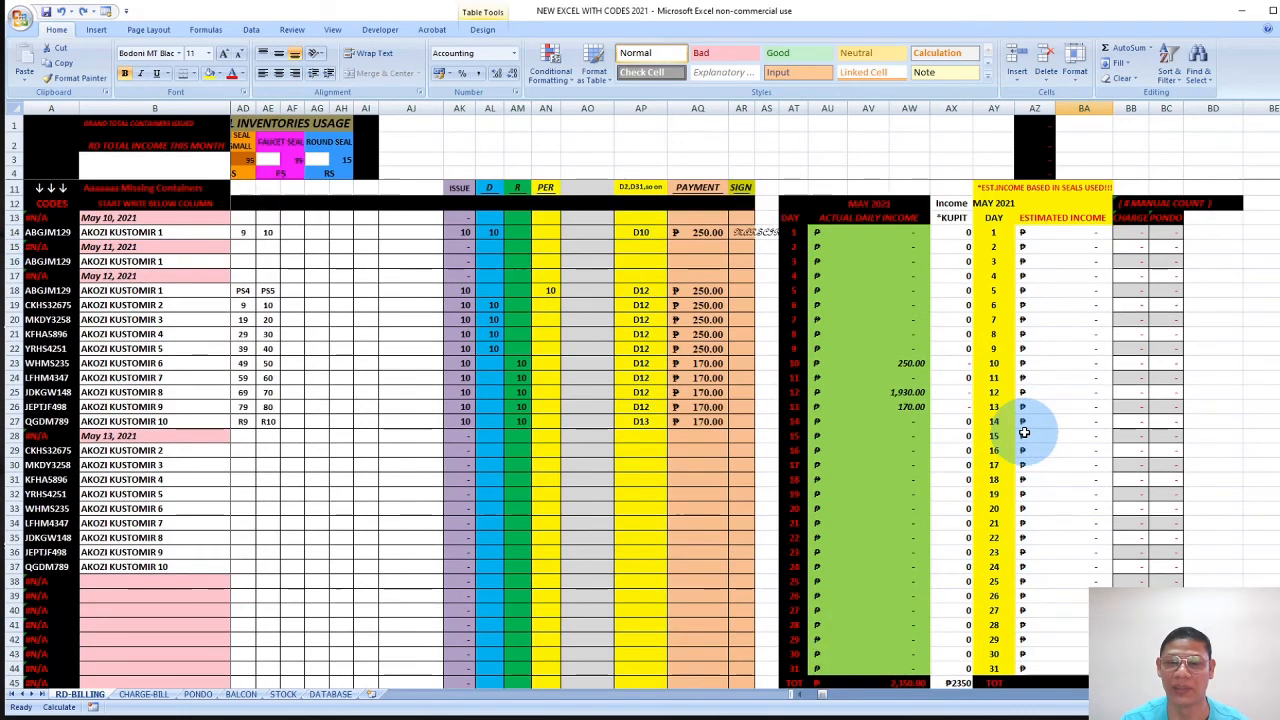
scroll(1024, 432, down, 8)
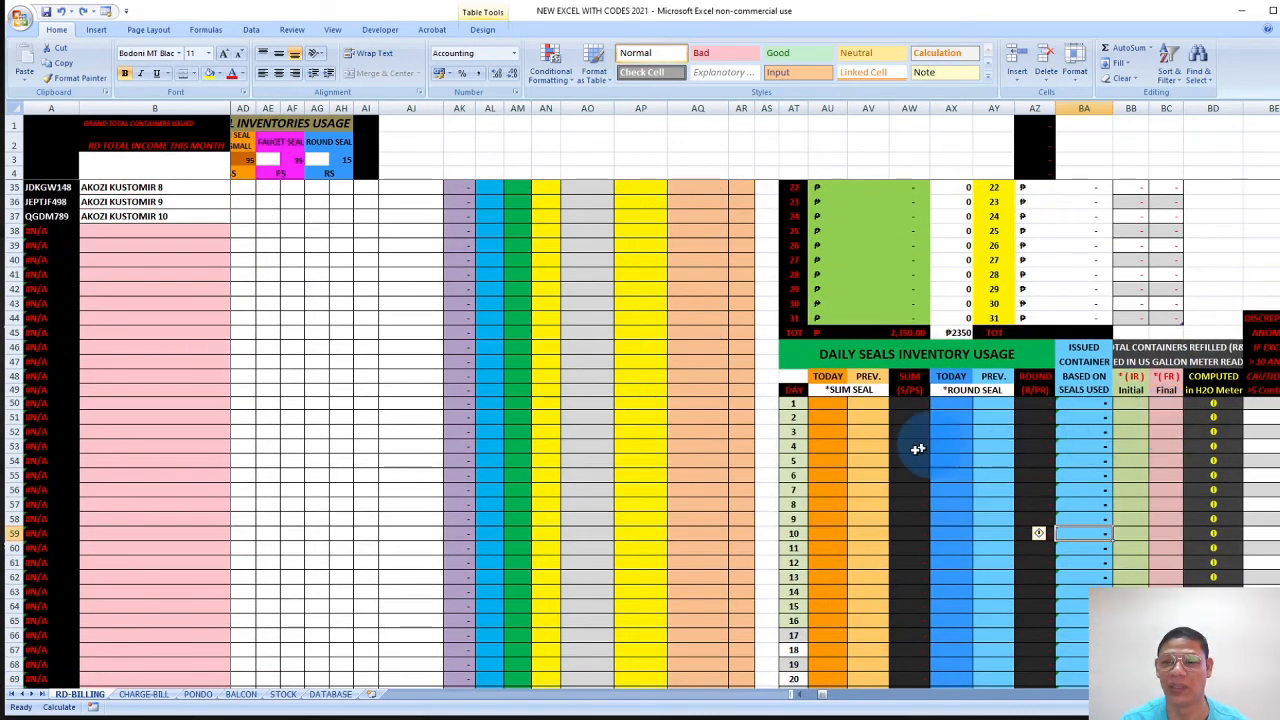
scroll(1128, 472, up, 9)
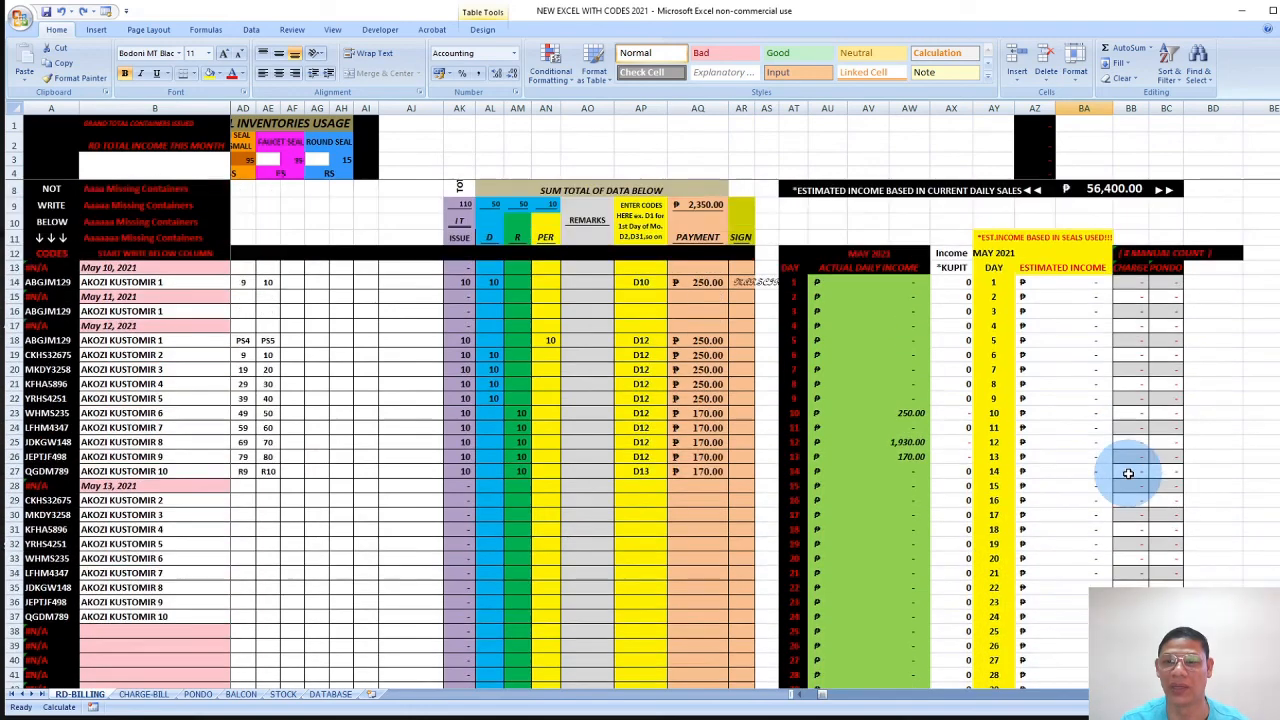
scroll(1128, 472, down, 1)
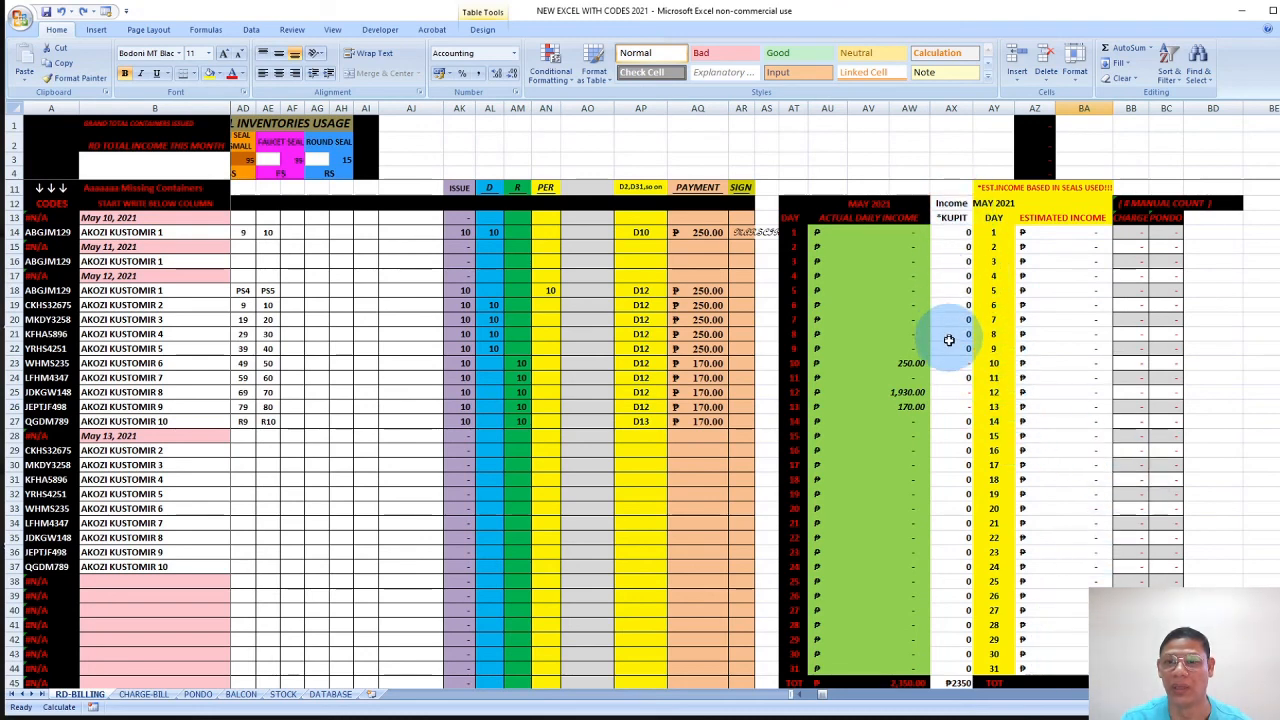
Examine the Income *KUPIT column for days 1 to 31 beside the ACTUAL DAILY INCOME table.
drag(955, 232, 971, 663)
click(952, 216)
click(957, 234)
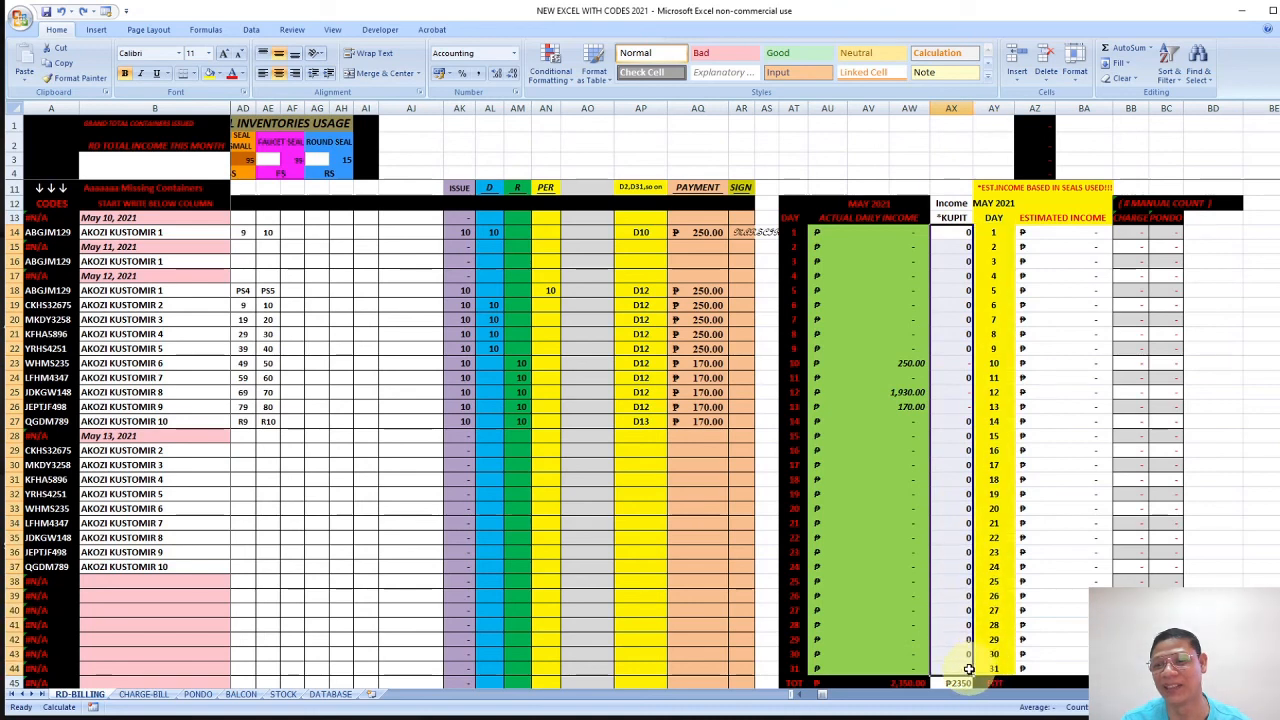
click(962, 450)
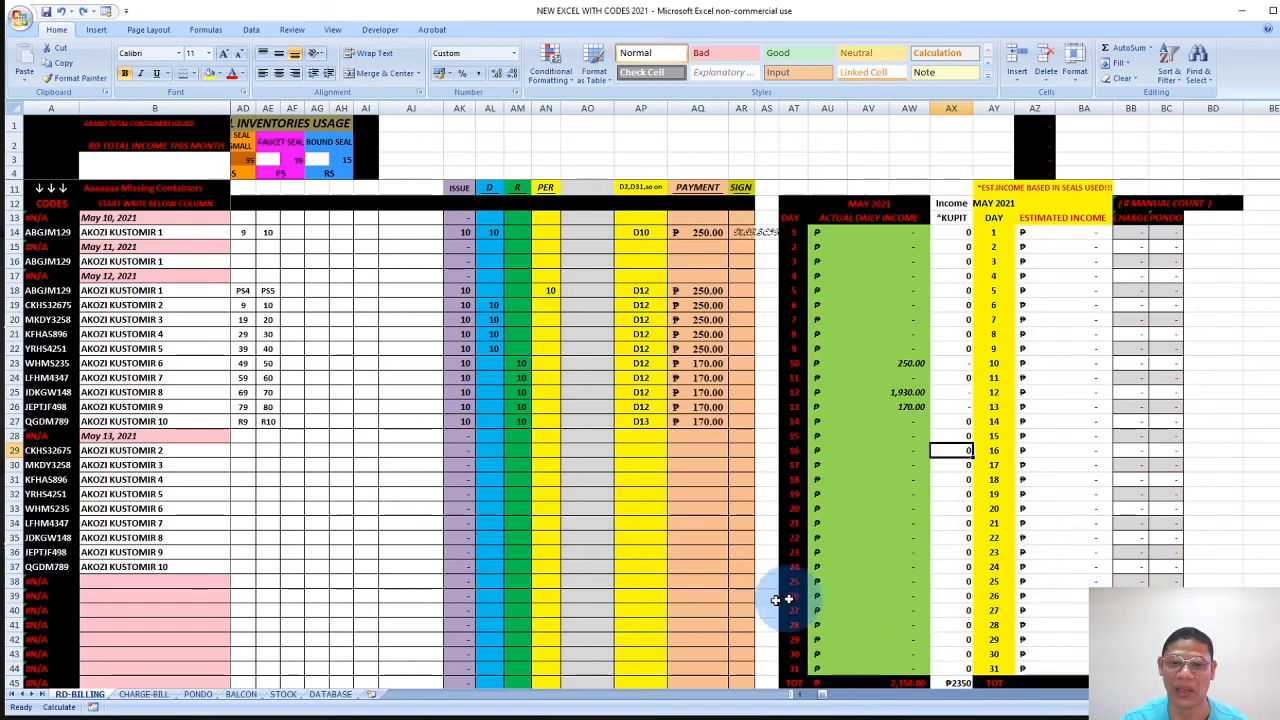
scroll(669, 587, down, 1)
scroll(669, 587, up, 1)
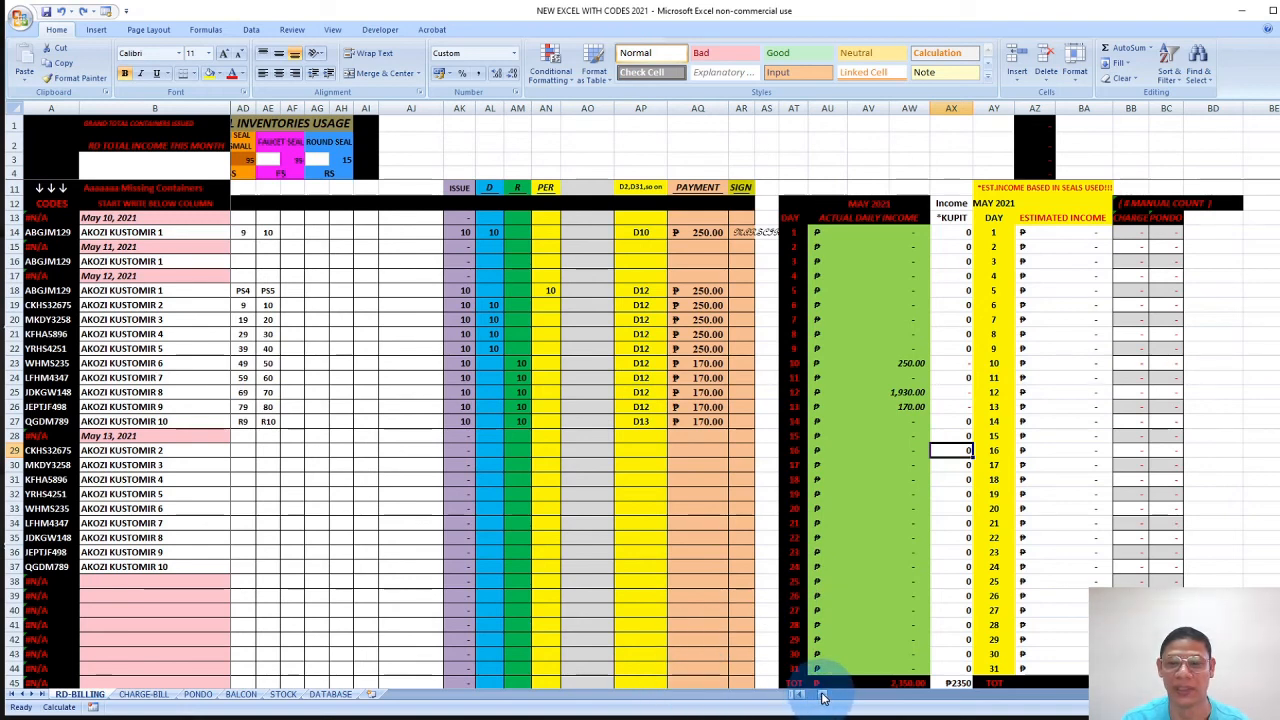
drag(822, 697, 822, 697)
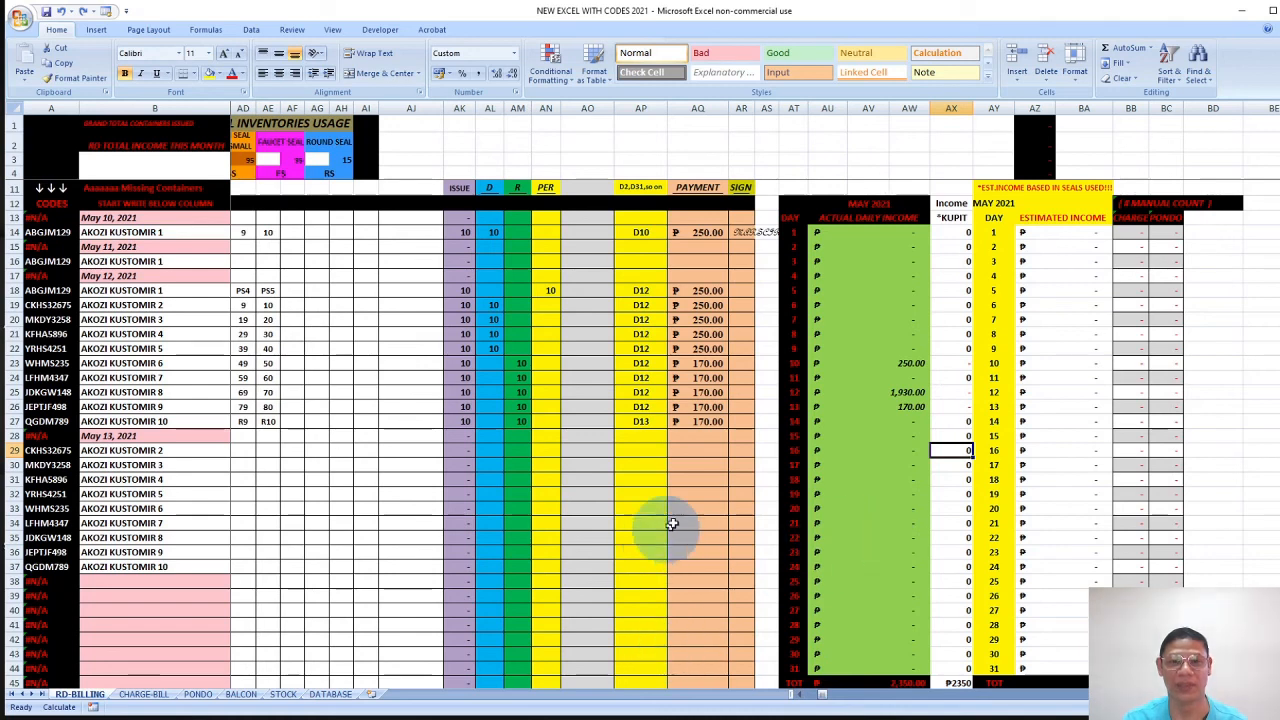